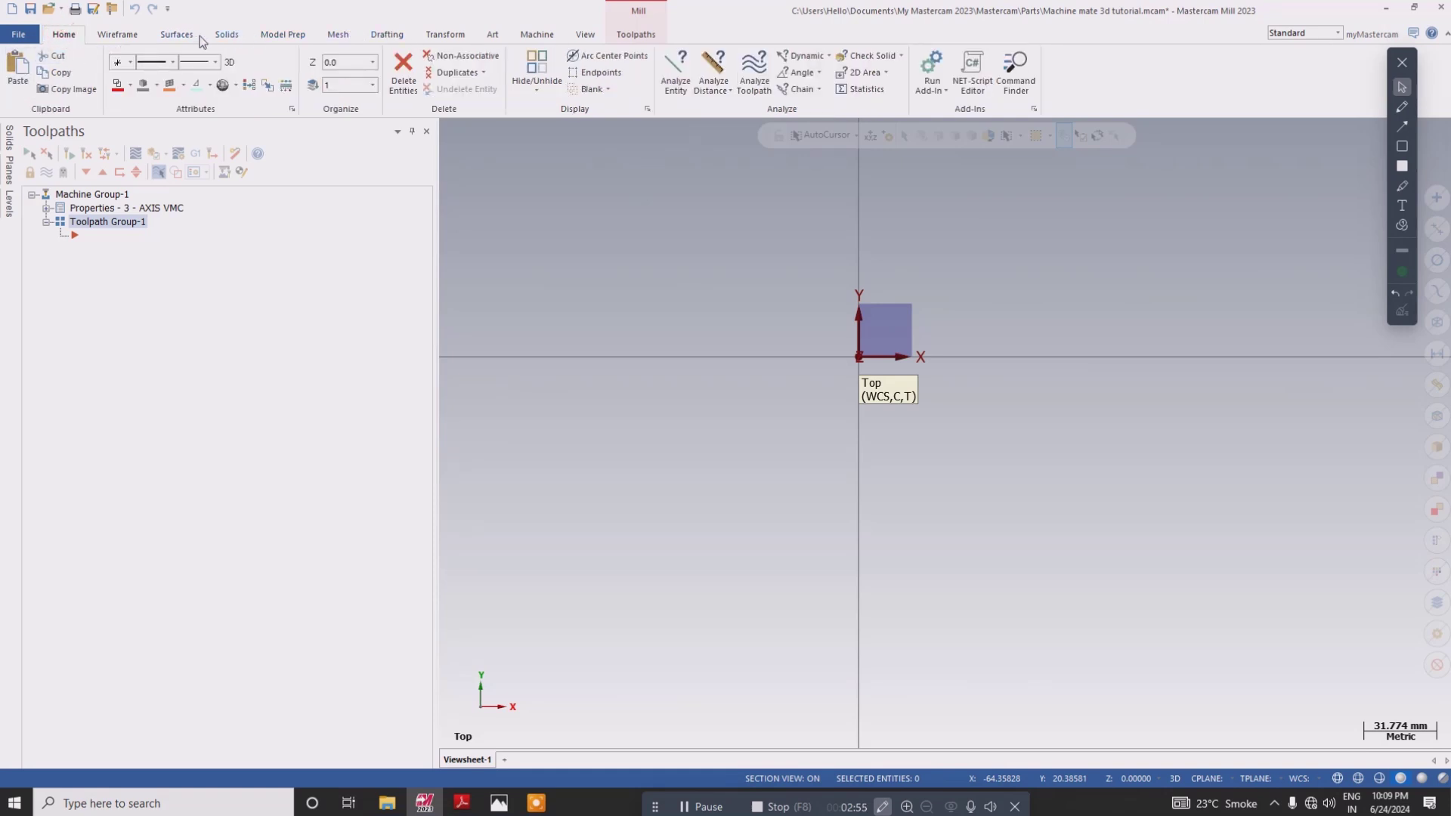
- Auto-hide the Toolpaths manager and place ten scattered wireframe points around the origin in the Top plane
{"action": "left_click", "coordinate": [127, 35]}
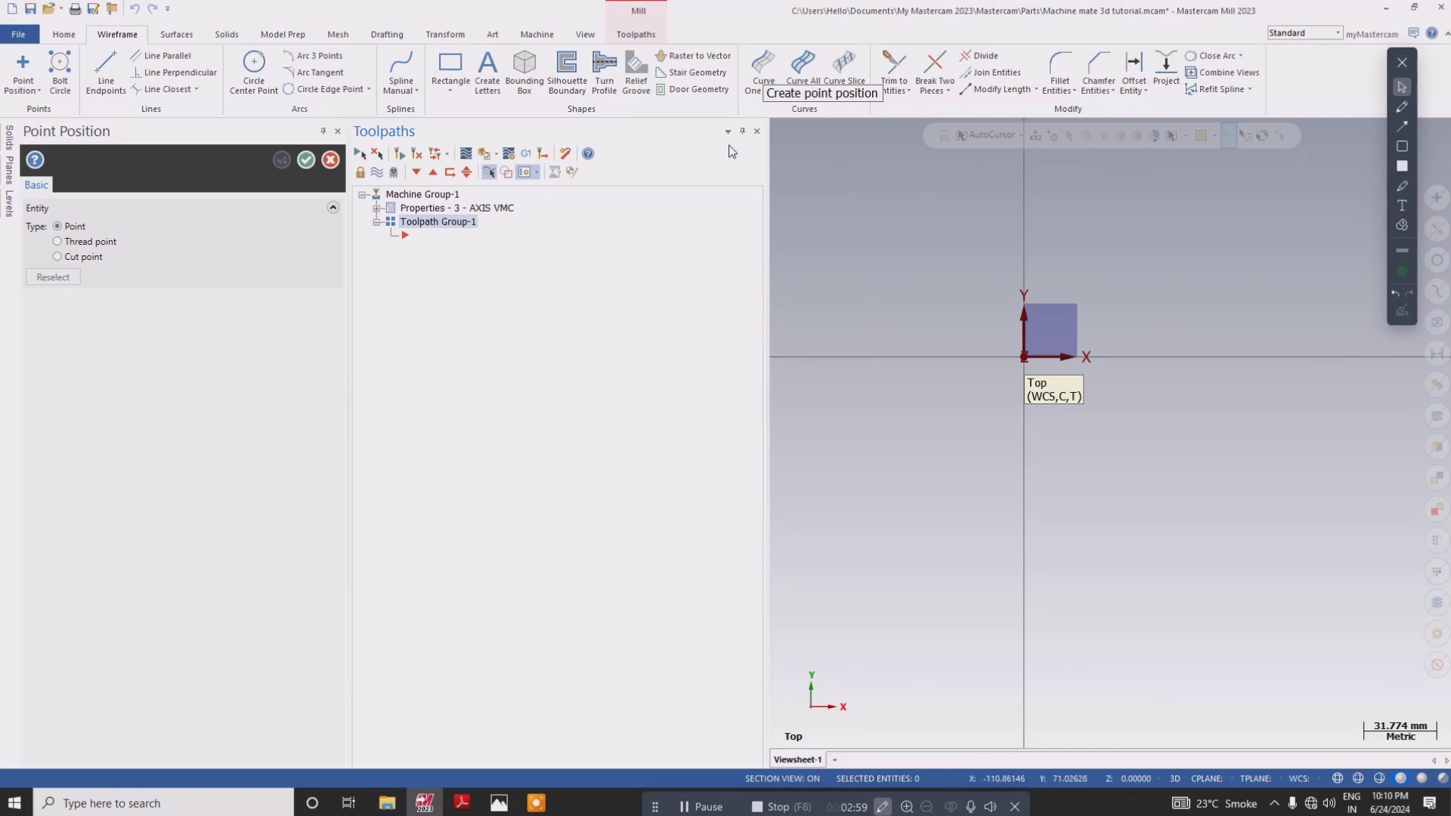
{"action": "left_click", "coordinate": [743, 133]}
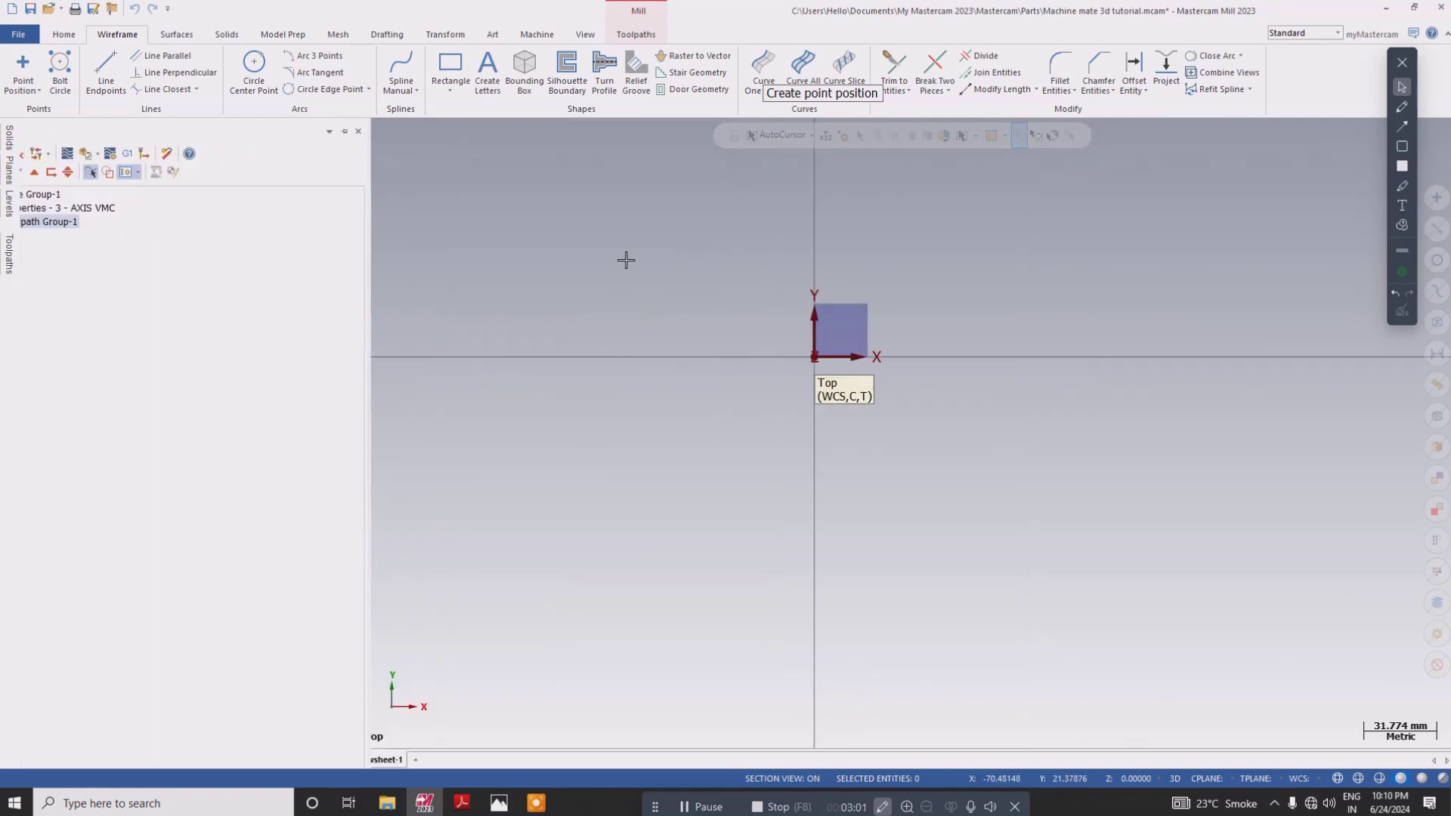
{"action": "left_click", "coordinate": [636, 456]}
{"action": "left_click", "coordinate": [974, 520]}
{"action": "left_click", "coordinate": [1195, 398]}
{"action": "left_click", "coordinate": [1185, 273]}
{"action": "left_click", "coordinate": [983, 244]}
{"action": "left_click", "coordinate": [849, 207]}
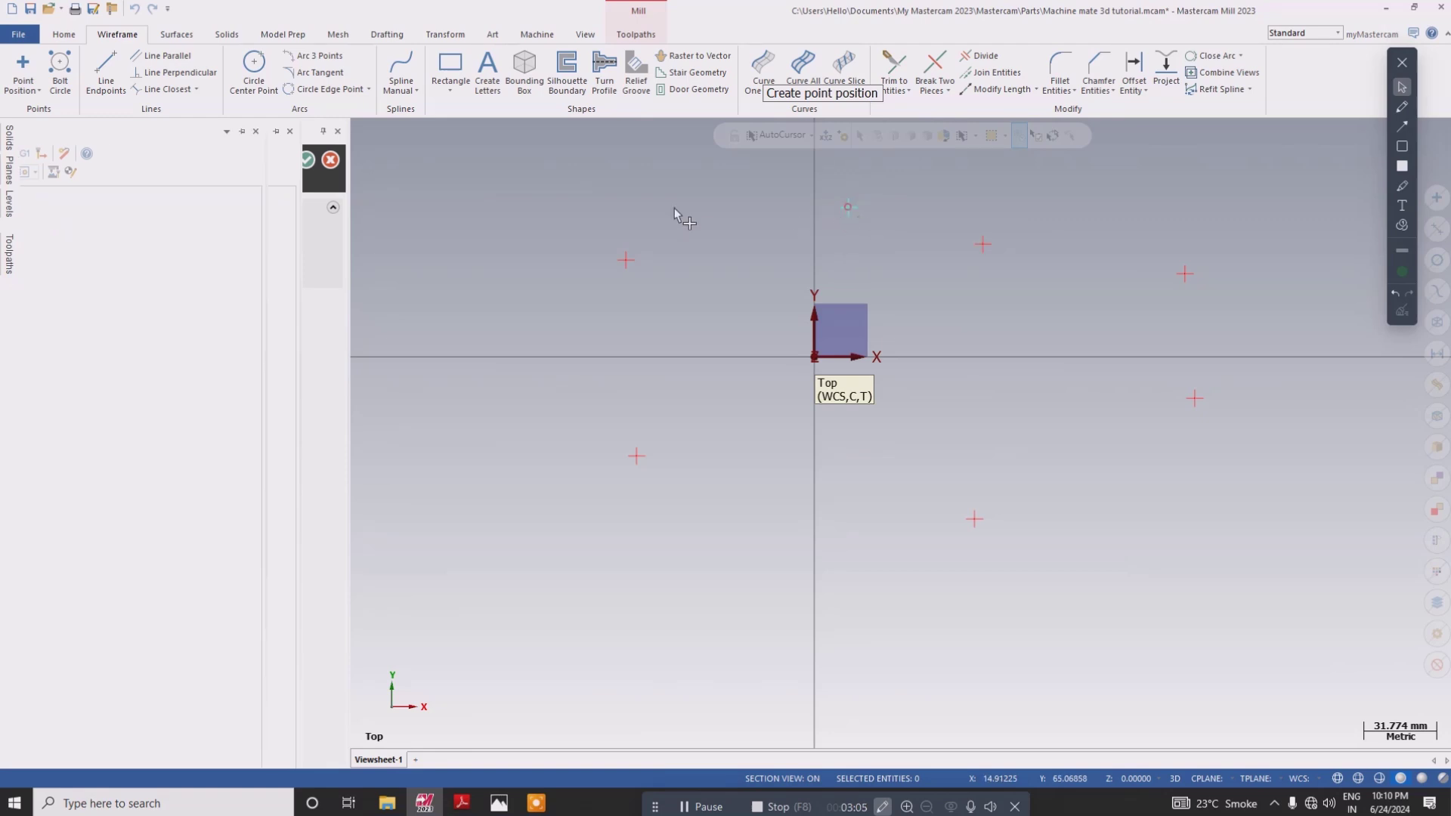
{"action": "left_click", "coordinate": [673, 206]}
{"action": "left_click", "coordinate": [626, 647]}
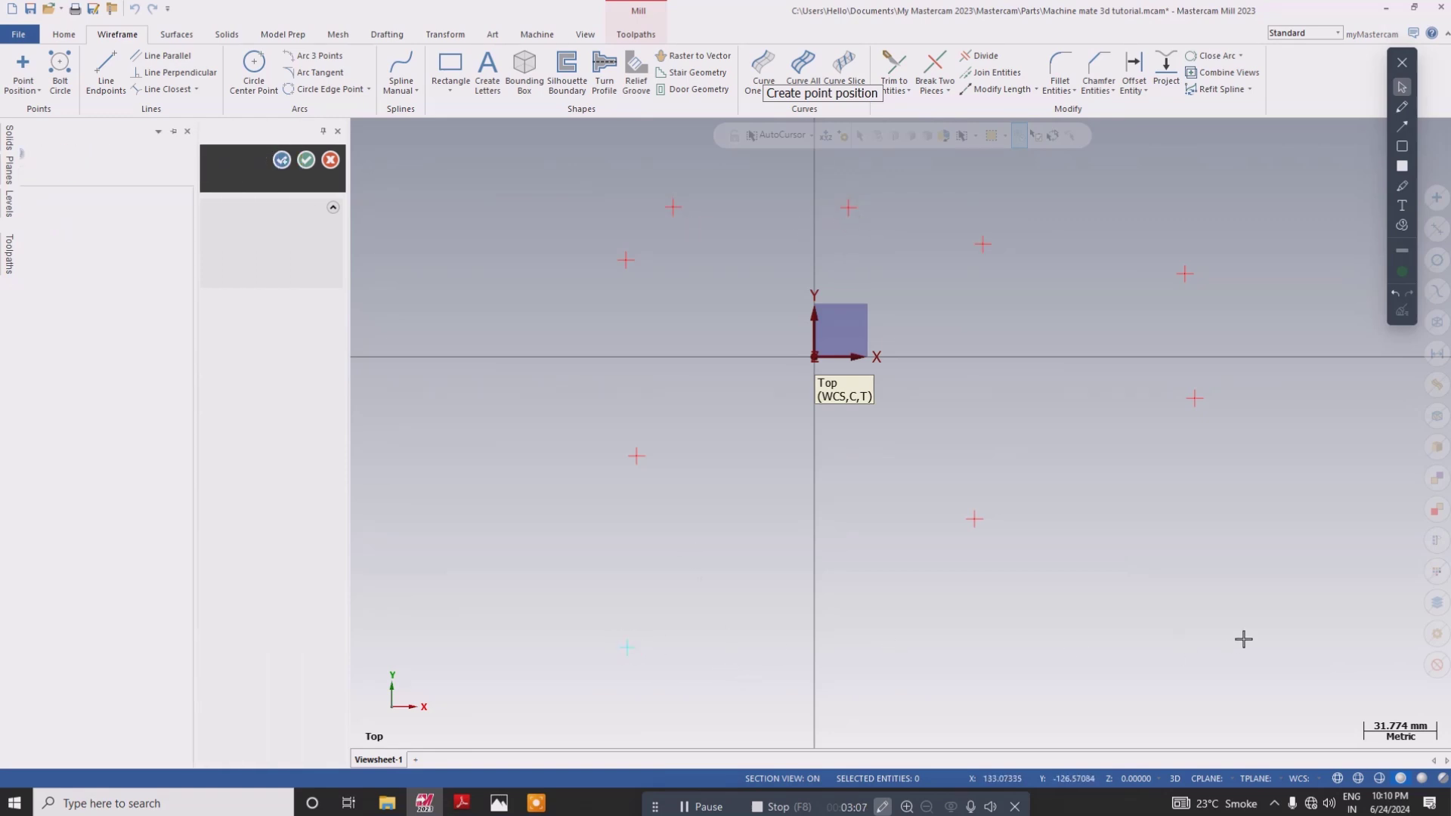
{"action": "left_click", "coordinate": [1320, 619]}
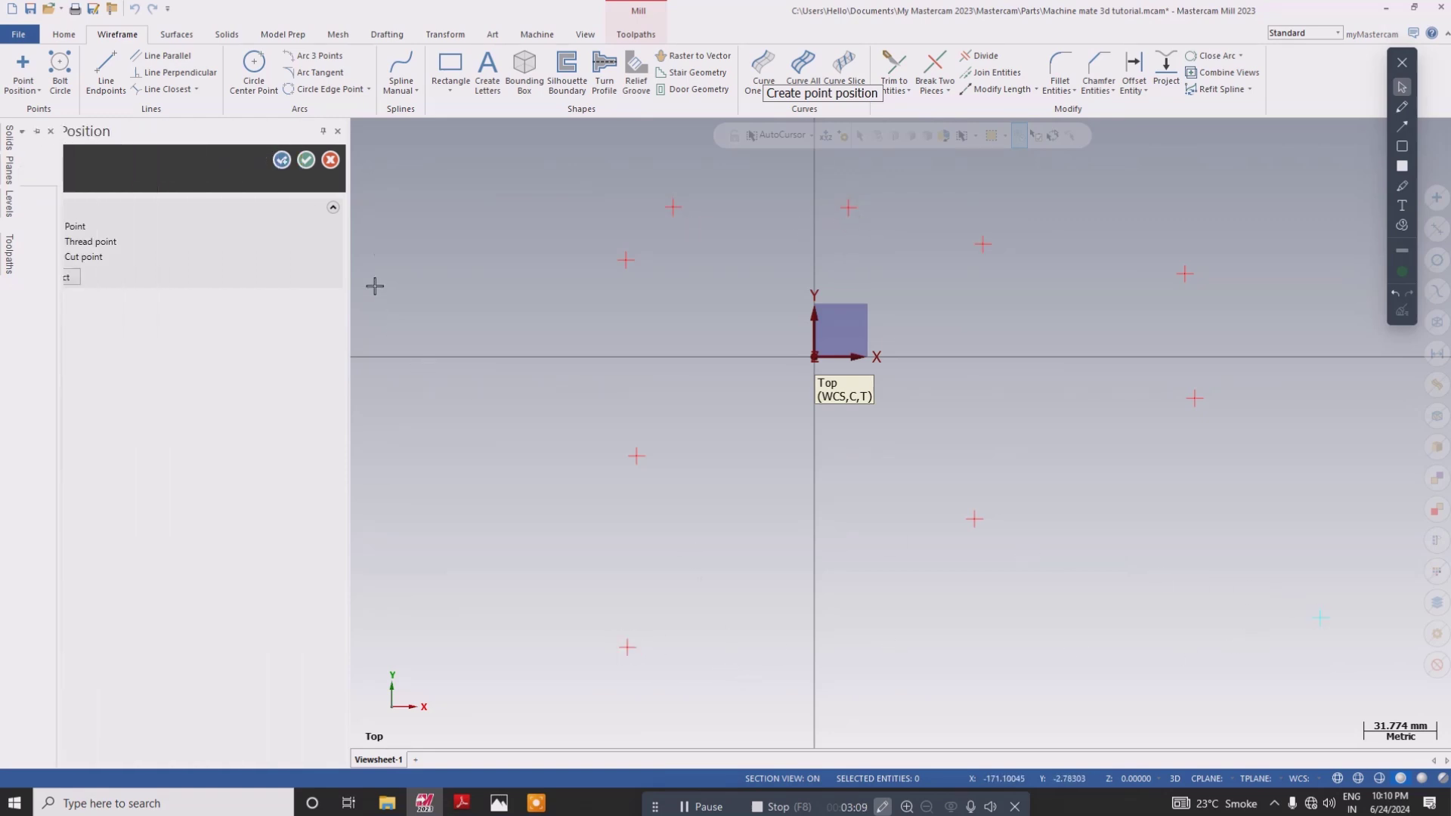
{"action": "left_click", "coordinate": [306, 160]}
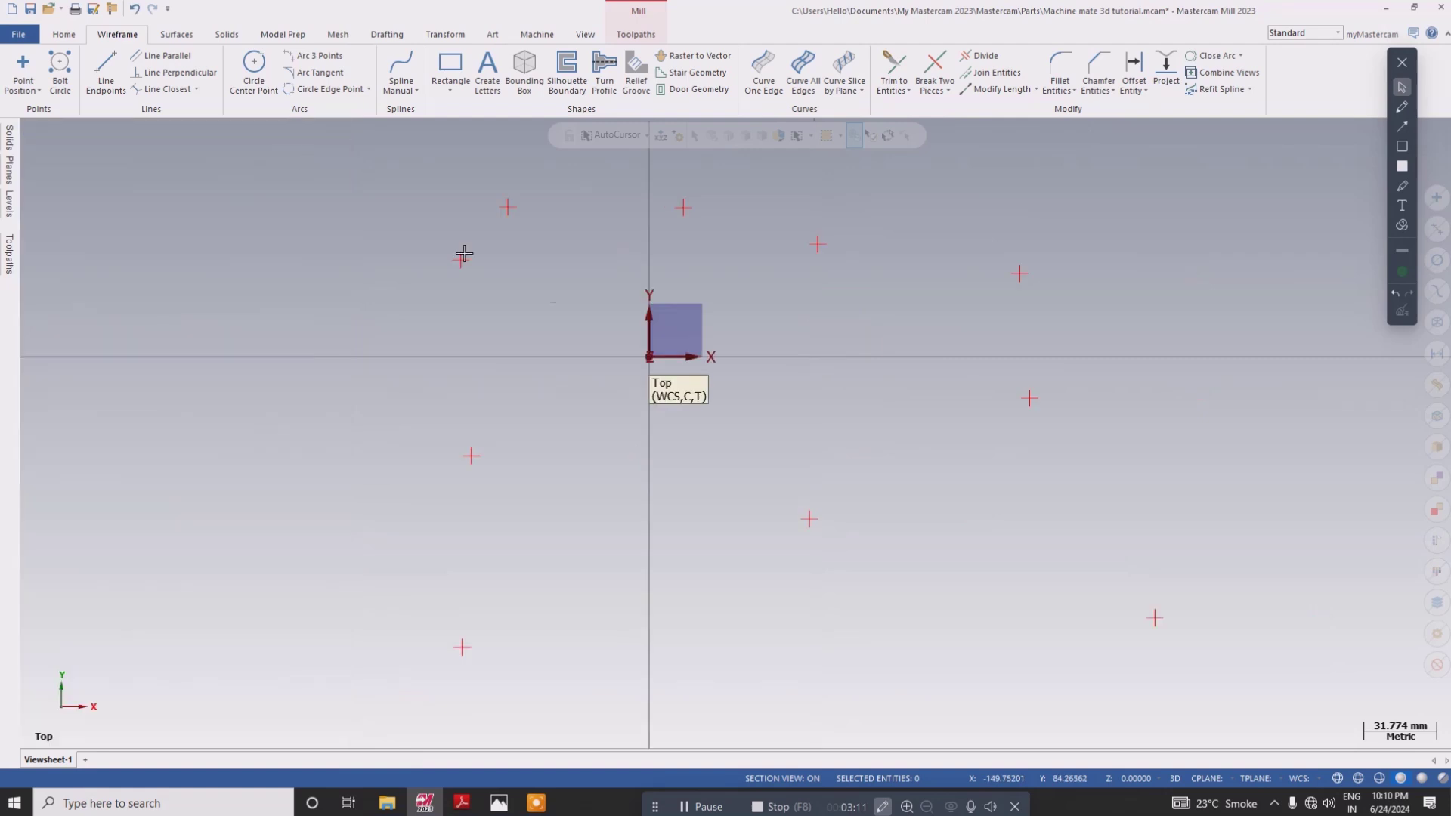
- Draw two connected freeform lines outside the upper-left points, the first about 166 mm long at about 82 degrees
{"action": "scroll", "coordinate": [655, 408], "scroll_direction": "down", "scroll_amount": 2}
{"action": "left_click", "coordinate": [106, 72]}
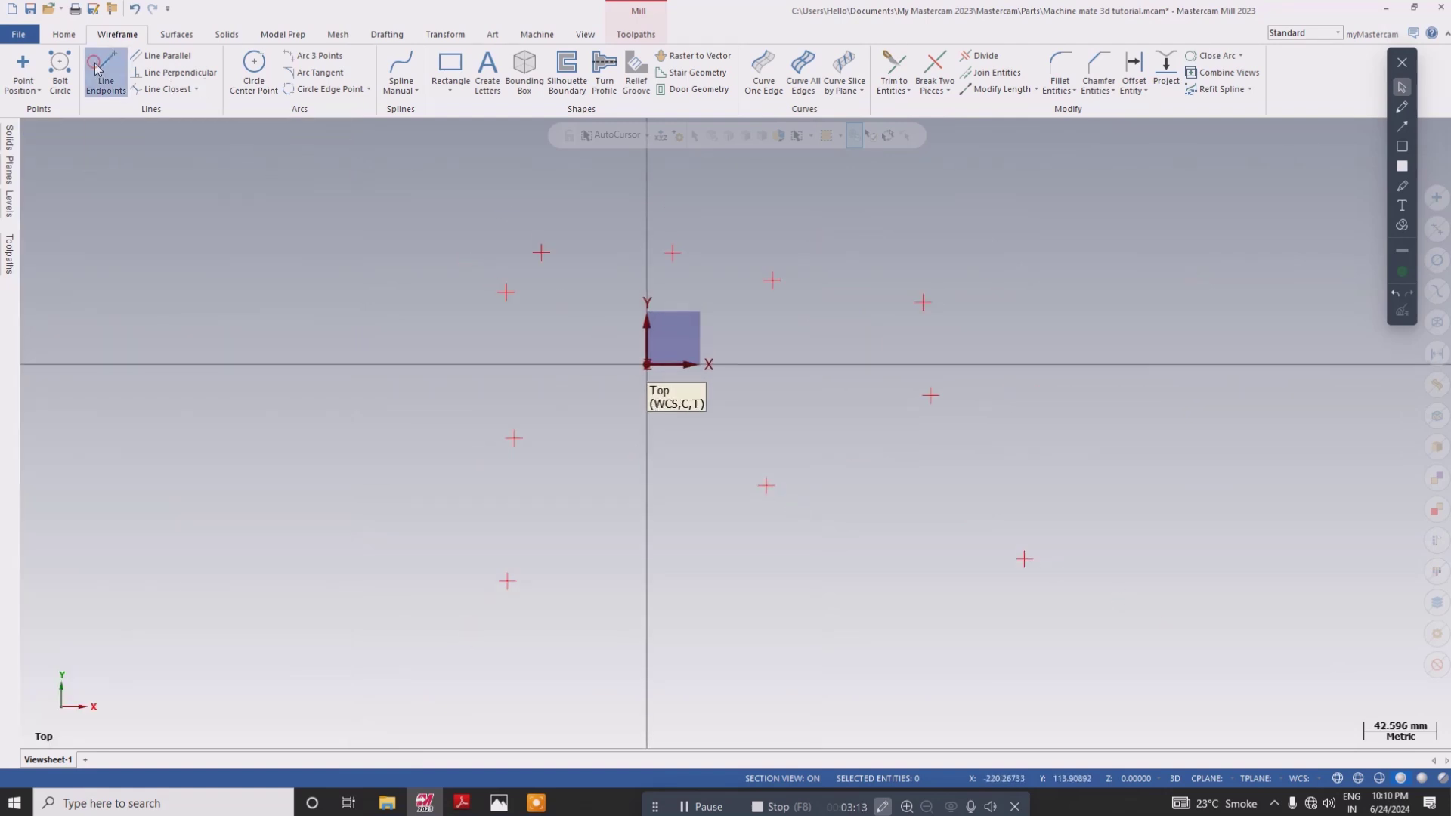
{"action": "left_click", "coordinate": [474, 508]}
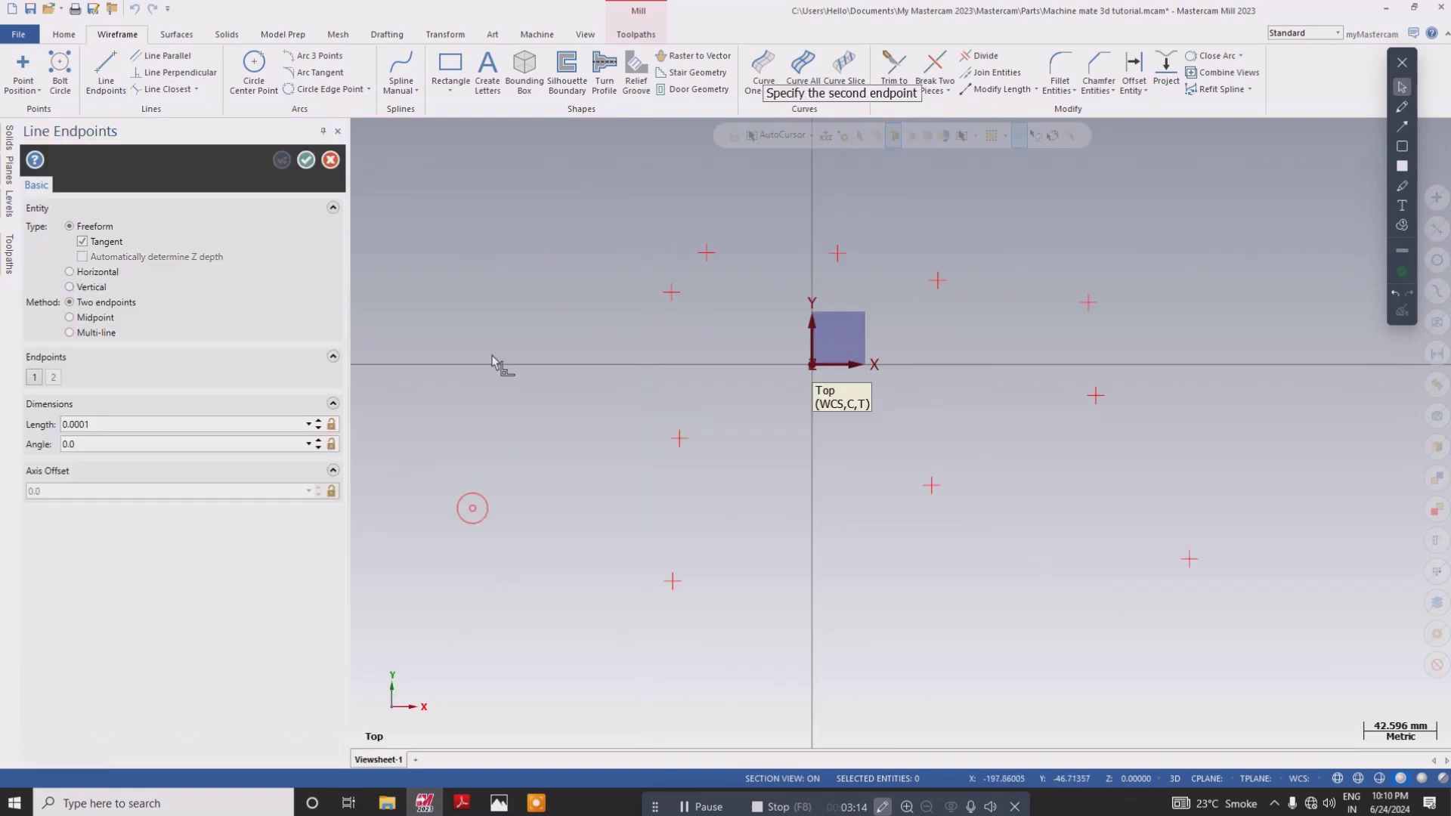
{"action": "left_click", "coordinate": [513, 227]}
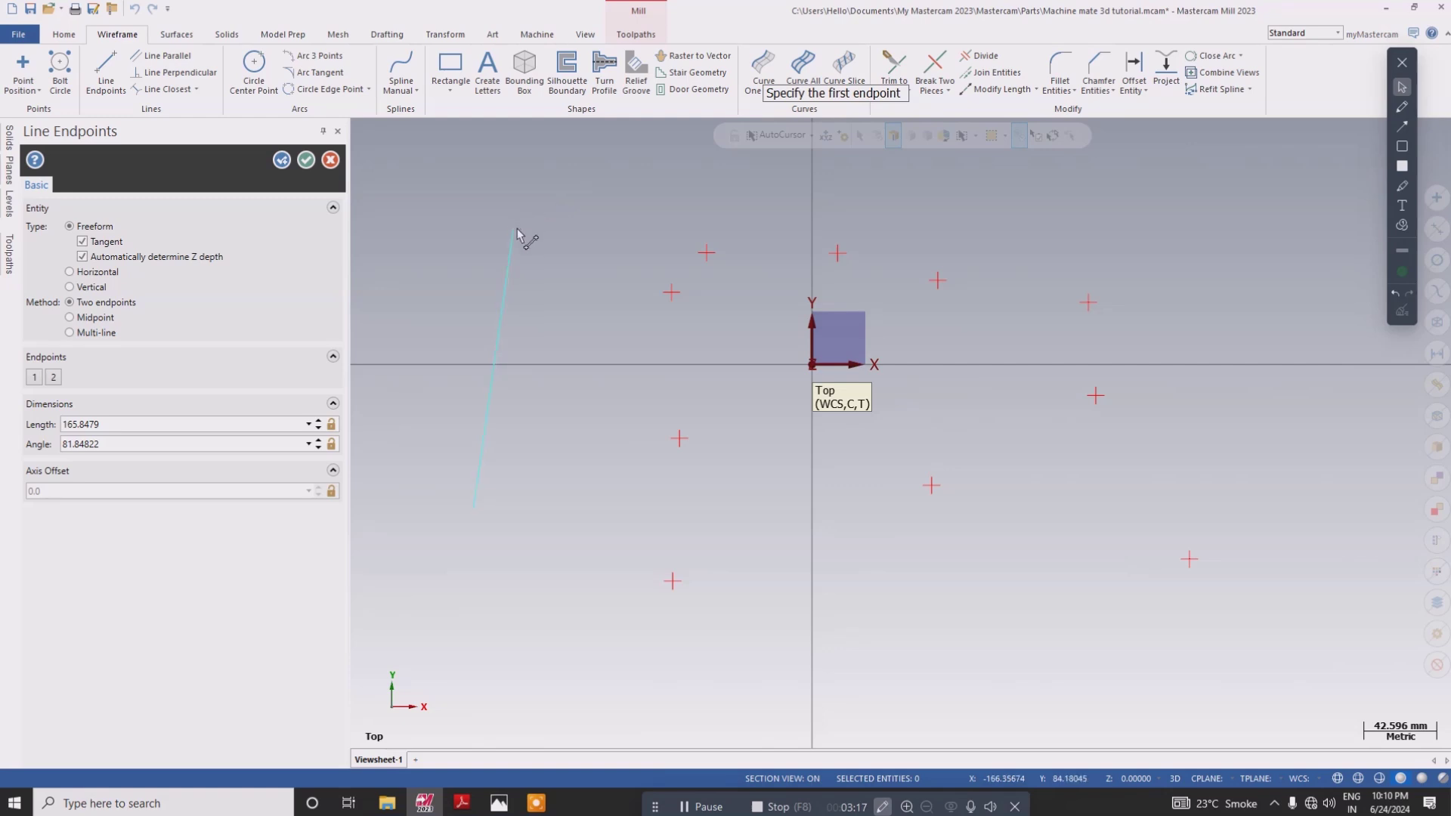
{"action": "left_click", "coordinate": [773, 184]}
{"action": "left_click", "coordinate": [305, 160]}
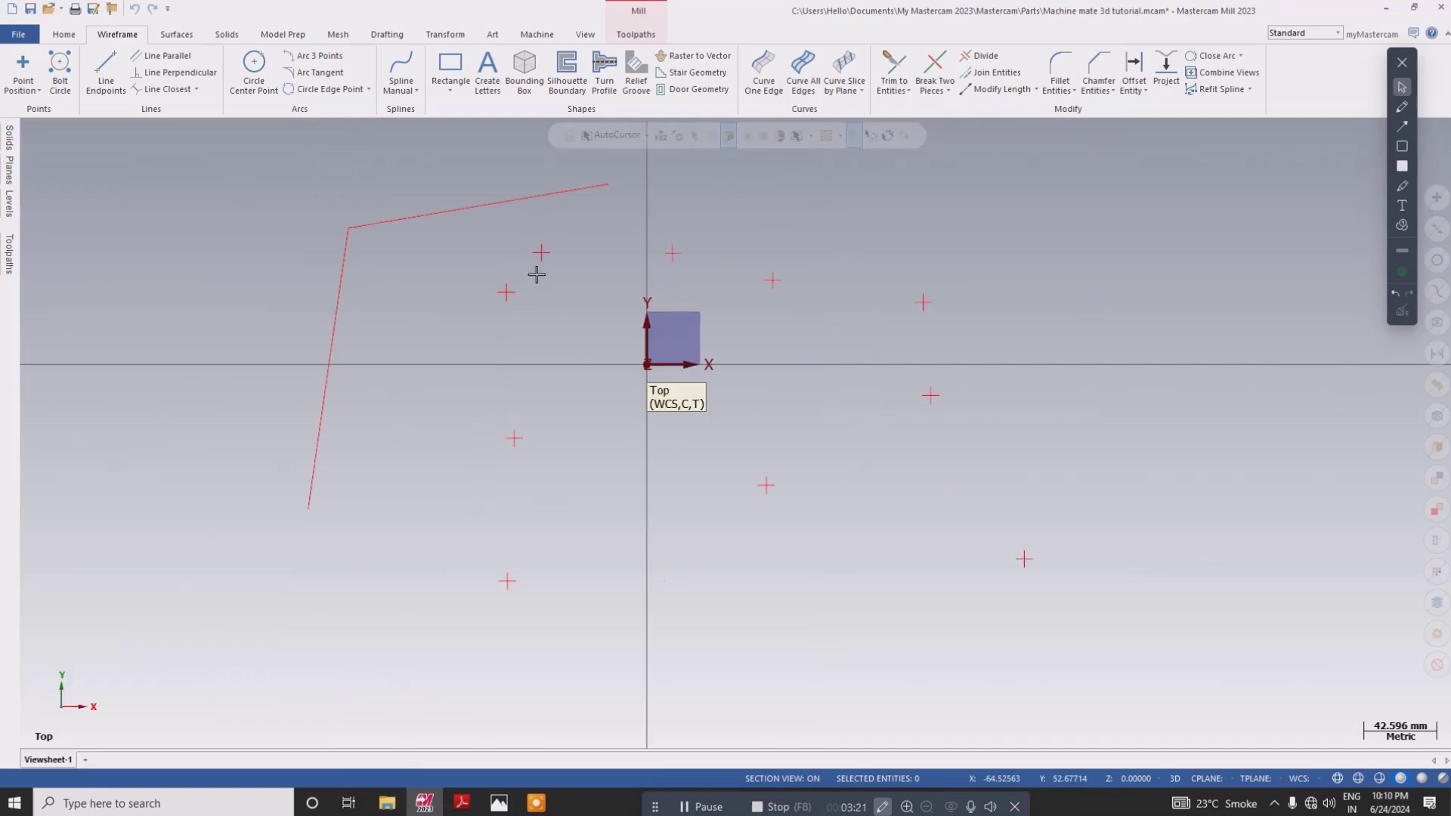
- Fillet the corner between the two connected lines with a 50 mm radius, trimming the lines
{"action": "left_click", "coordinate": [1062, 68]}
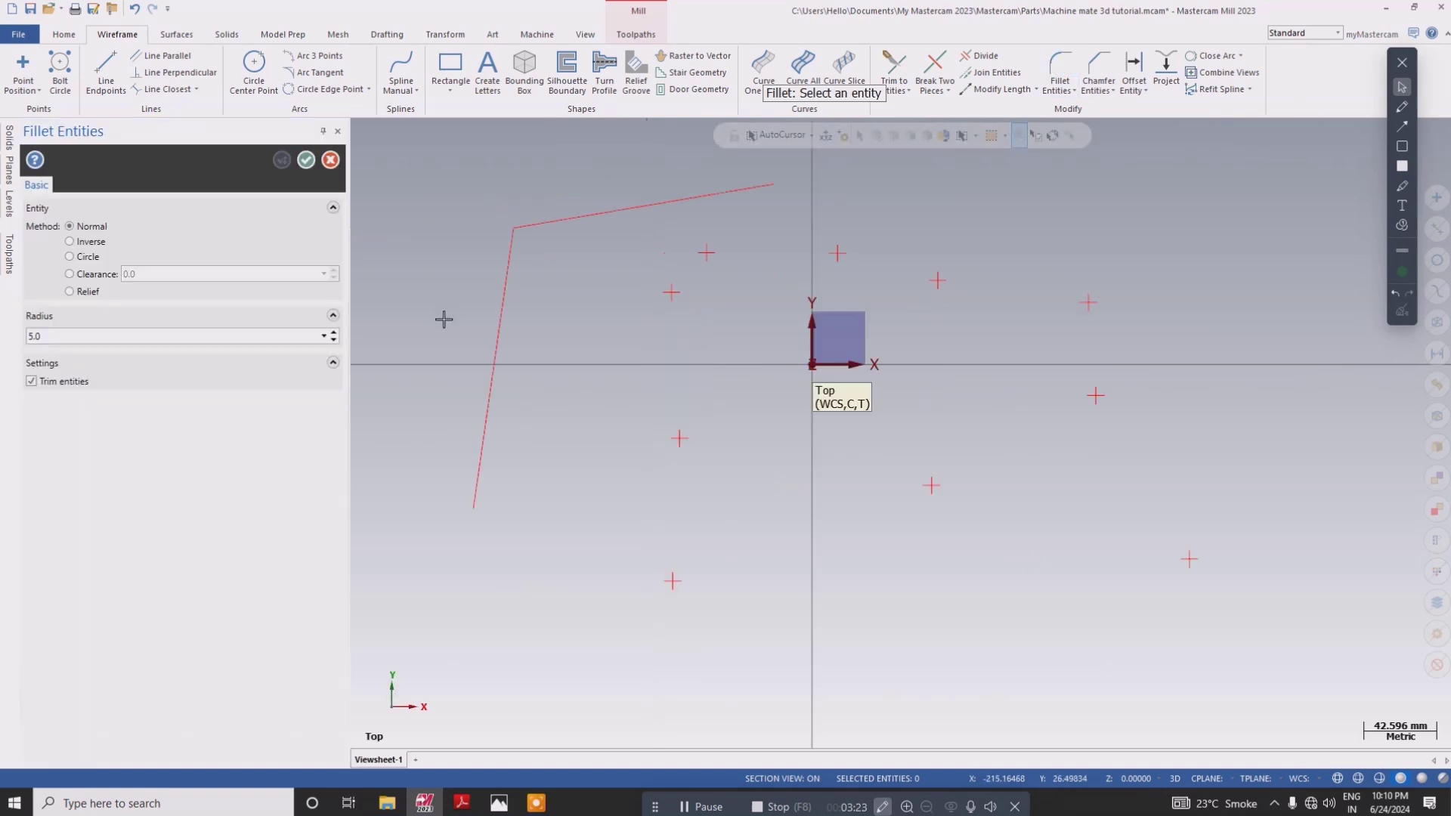
{"action": "left_click", "coordinate": [501, 303]}
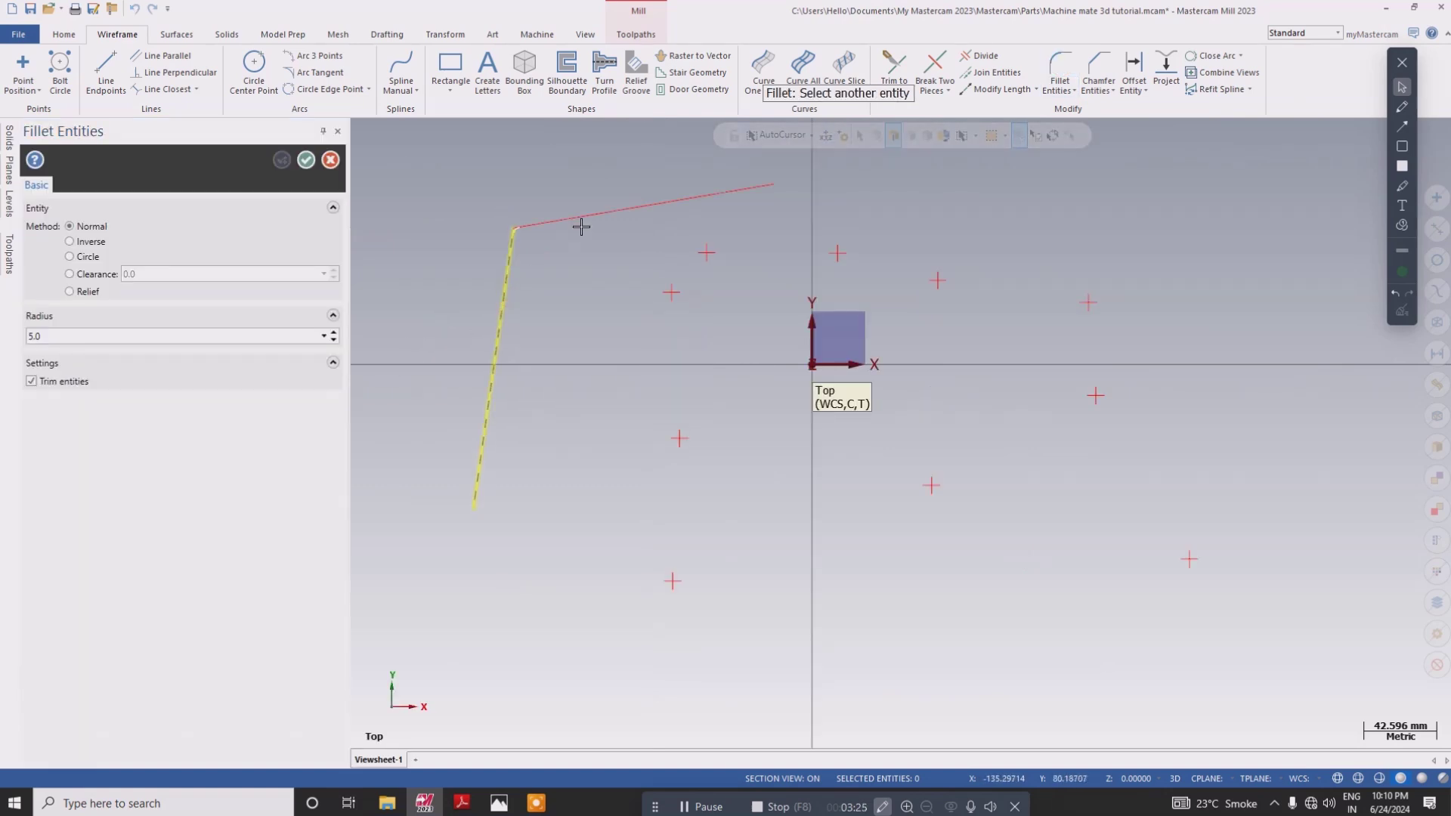
{"action": "left_click", "coordinate": [582, 216]}
{"action": "left_click", "coordinate": [106, 335]}
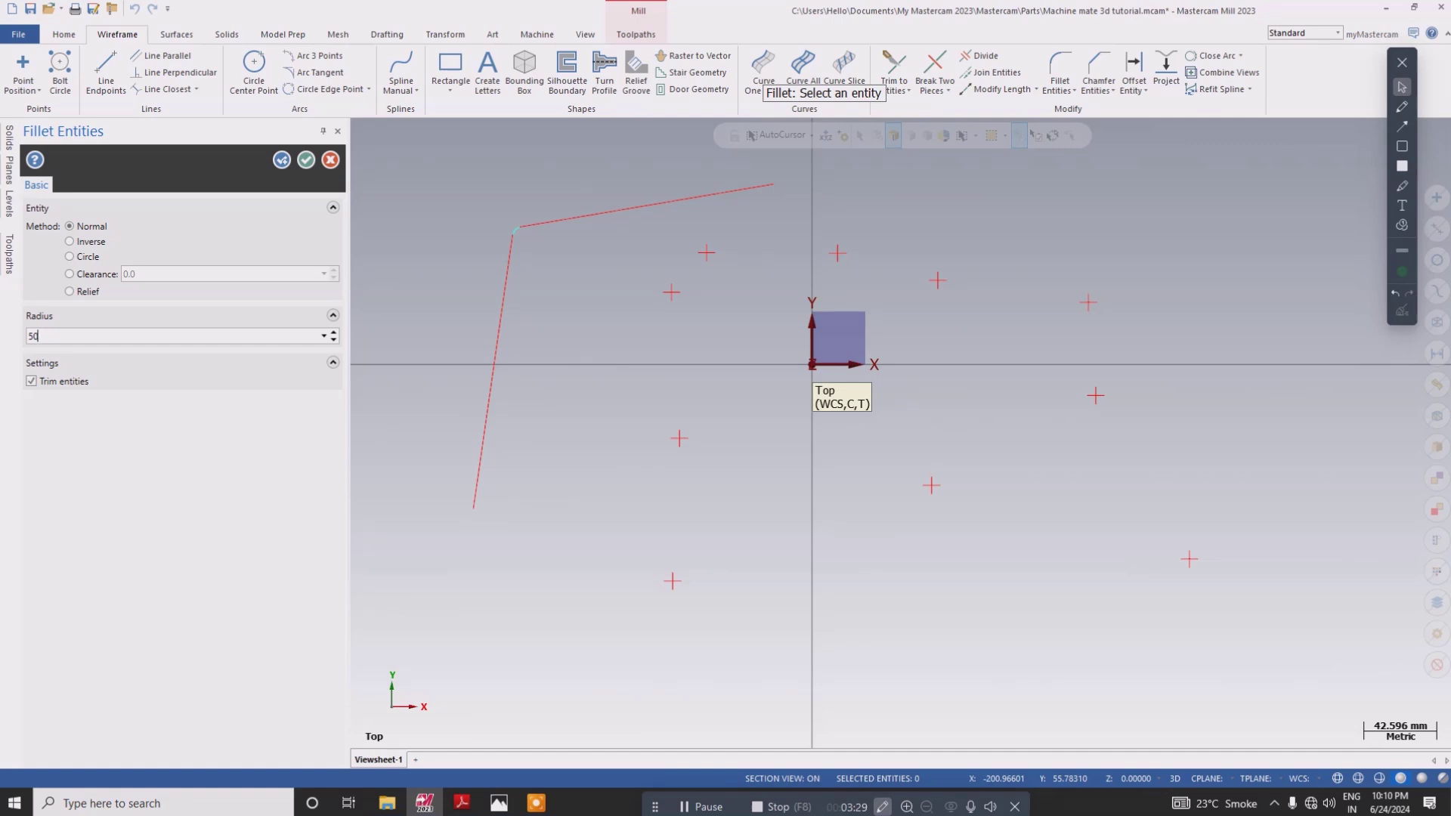
{"action": "key", "text": "Return"}
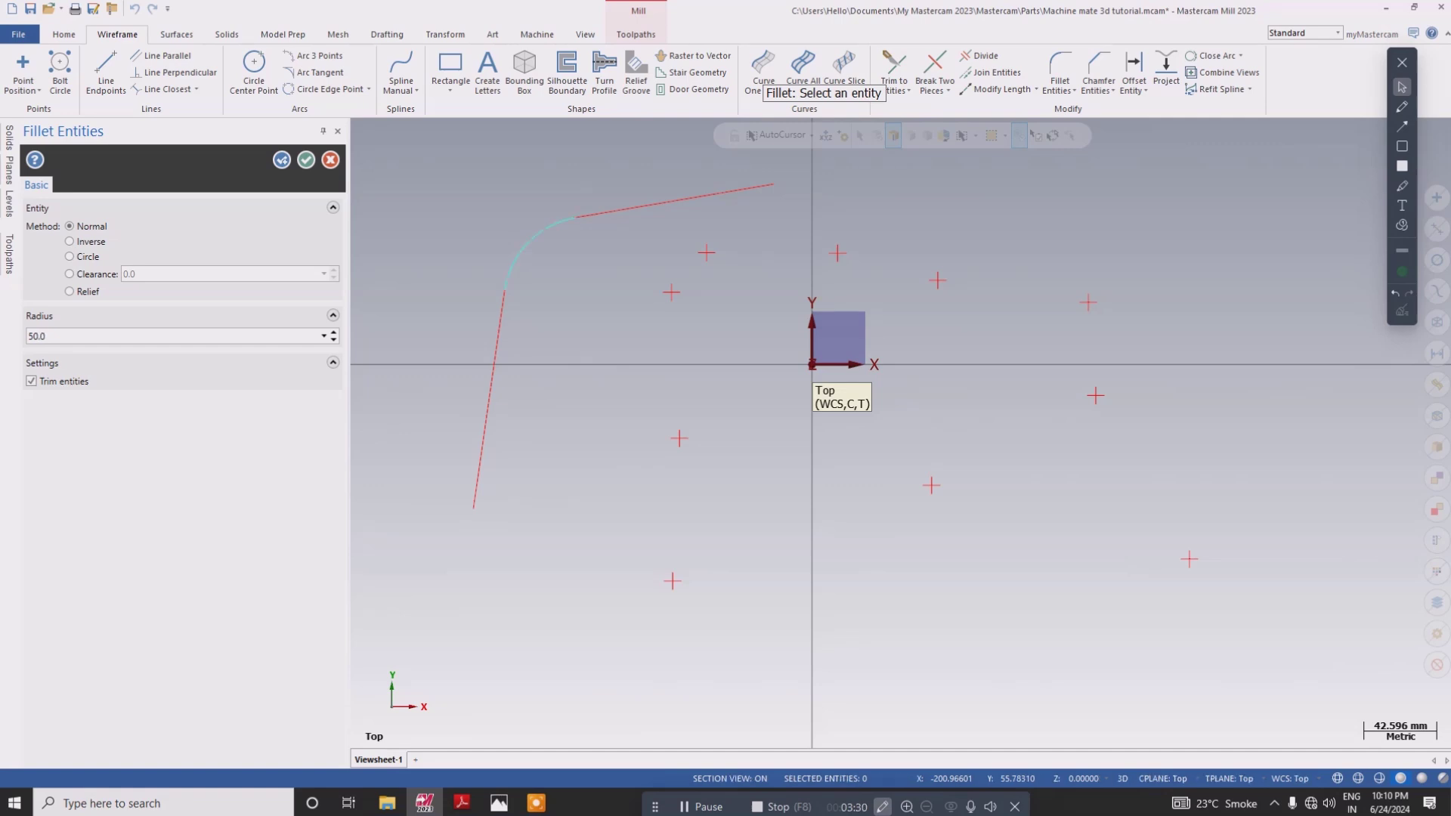
{"action": "left_click", "coordinate": [306, 159]}
{"action": "scroll", "coordinate": [1001, 315], "scroll_direction": "down", "scroll_amount": 2}
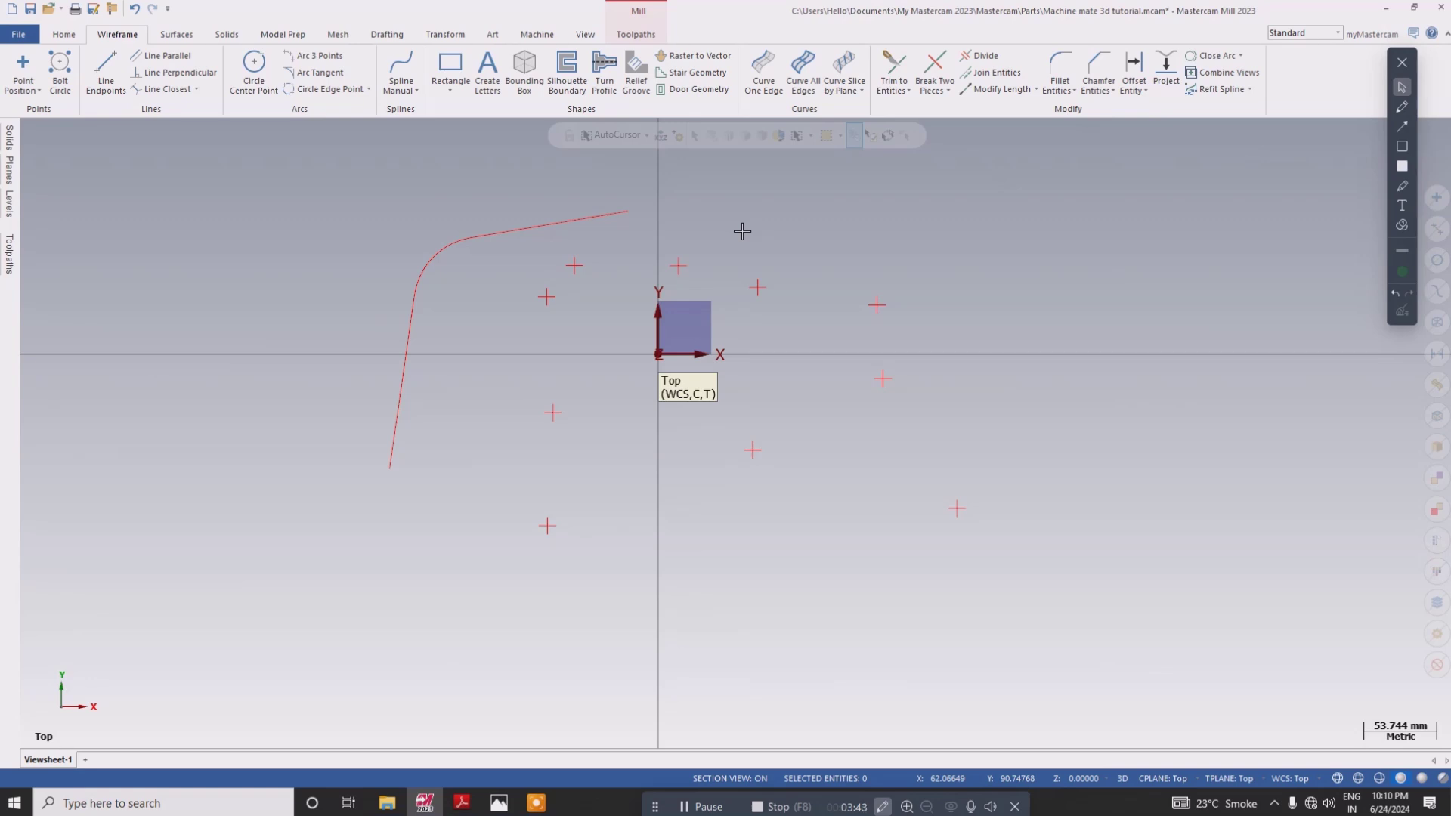
{"action": "left_click", "coordinate": [1404, 108]}
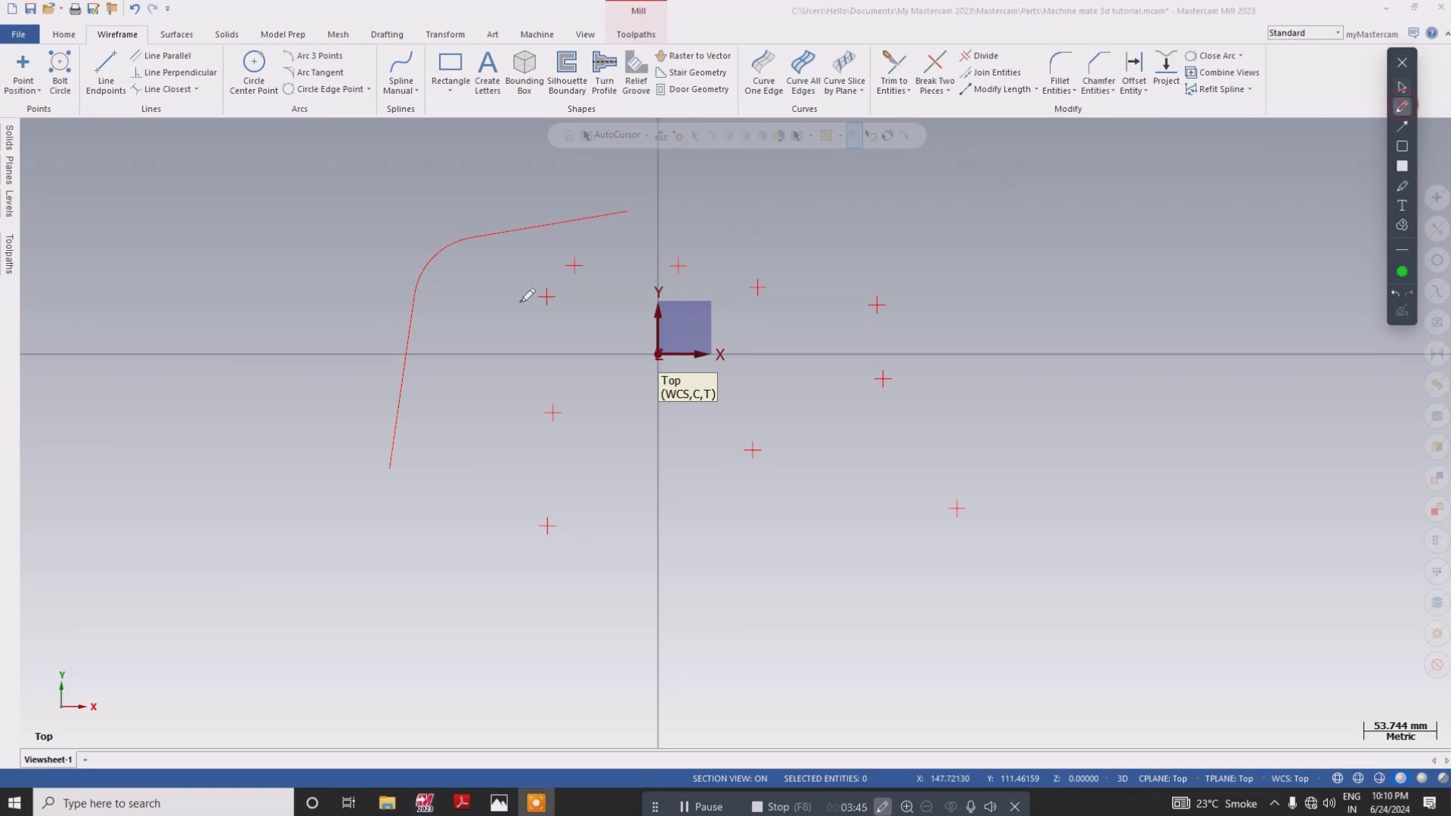
{"action": "left_click_drag", "start_coordinate": [415, 226], "coordinate": [455, 255]}
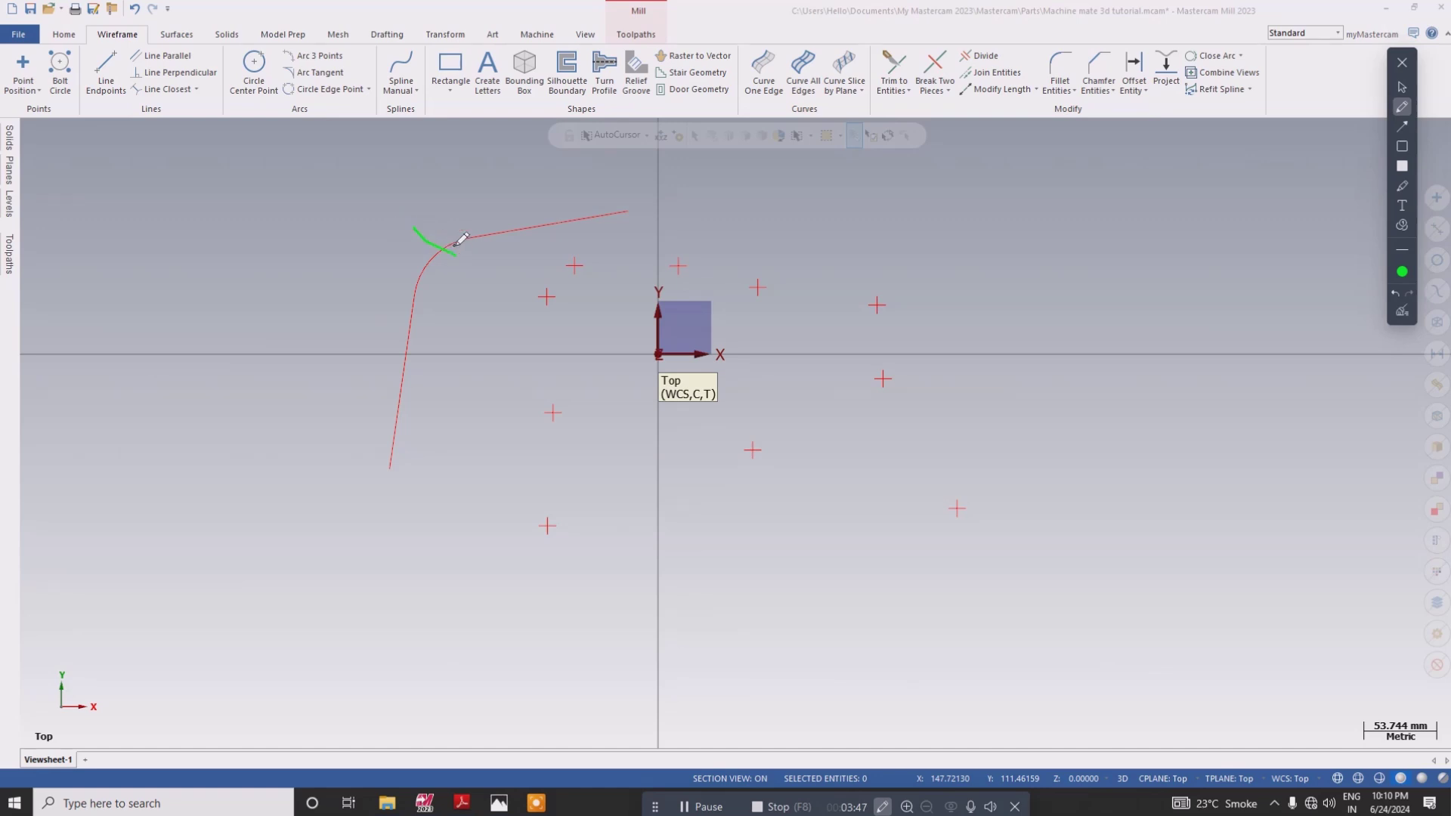
{"action": "left_click_drag", "start_coordinate": [624, 202], "coordinate": [787, 162]}
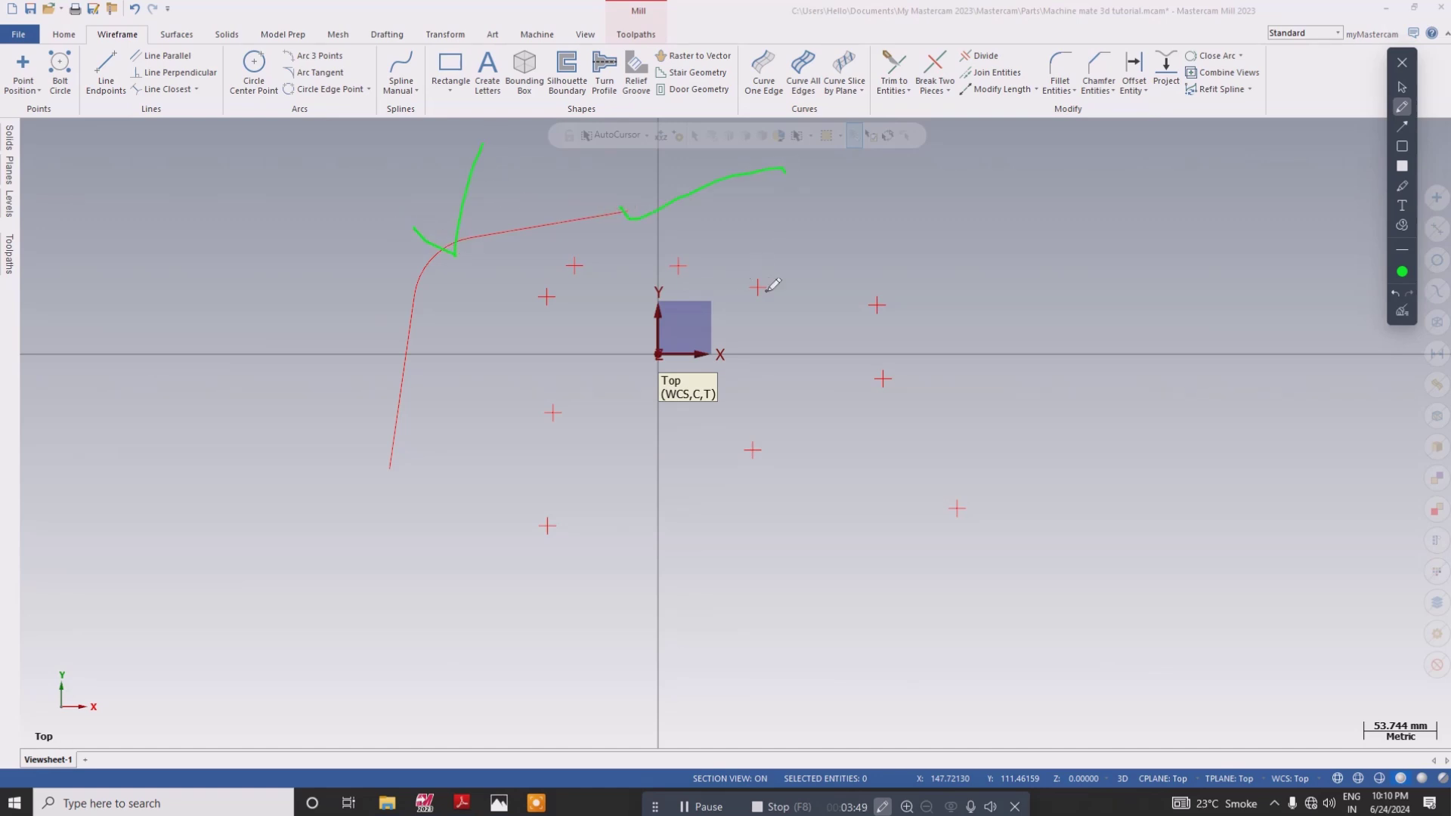
{"action": "left_click_drag", "start_coordinate": [769, 287], "coordinate": [991, 227]}
{"action": "mouse_move", "coordinate": [1342, 265]}
{"action": "left_mouse_down"}
{"action": "mouse_move", "coordinate": [643, 187]}
{"action": "mouse_move", "coordinate": [219, 496]}
{"action": "mouse_move", "coordinate": [1272, 382]}
{"action": "mouse_move", "coordinate": [1074, 259]}
{"action": "left_mouse_up"}
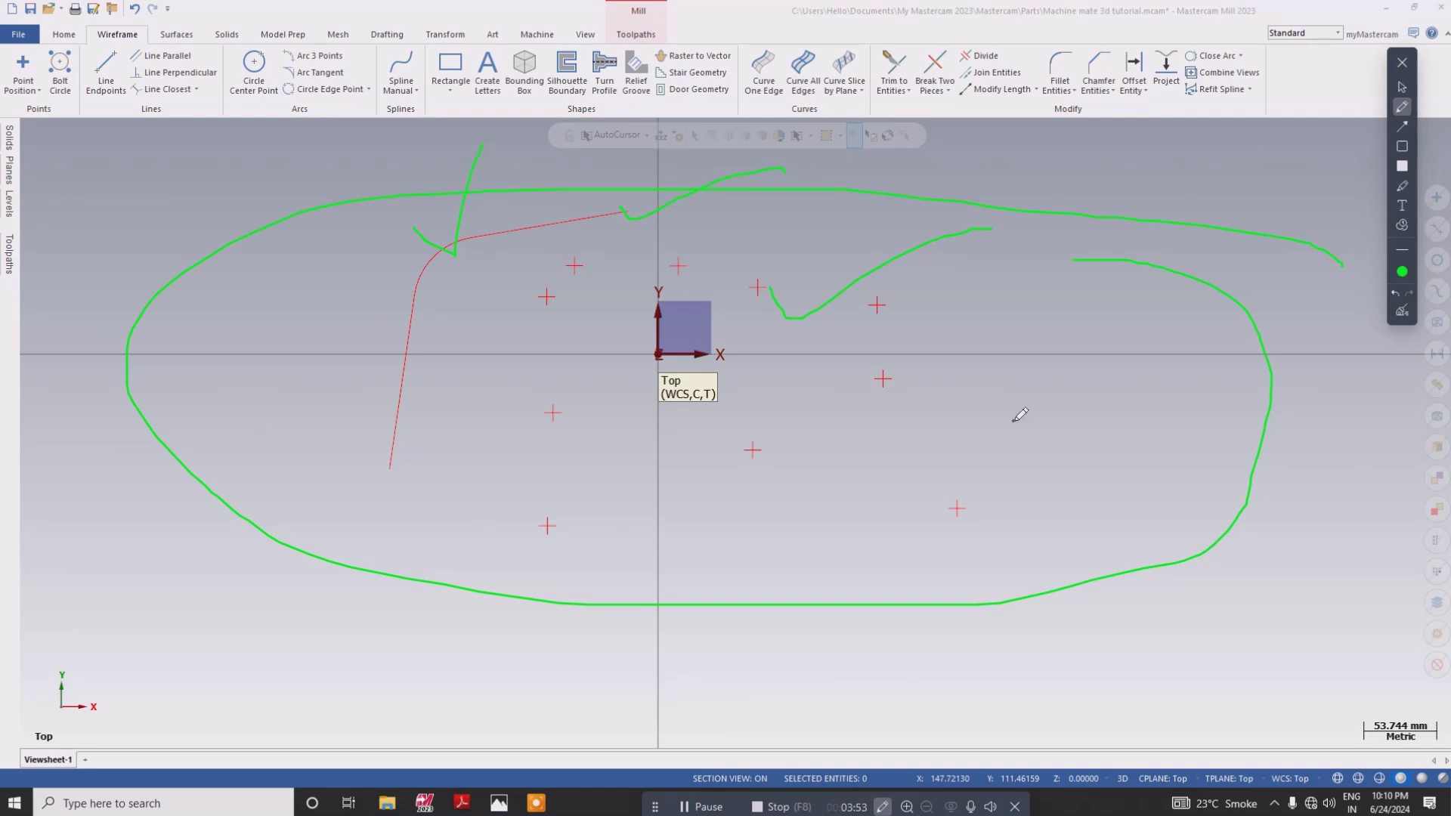
{"action": "mouse_move", "coordinate": [1003, 424]}
{"action": "left_mouse_down"}
{"action": "mouse_move", "coordinate": [1054, 456]}
{"action": "mouse_move", "coordinate": [1183, 393]}
{"action": "mouse_move", "coordinate": [1245, 325]}
{"action": "left_mouse_up"}
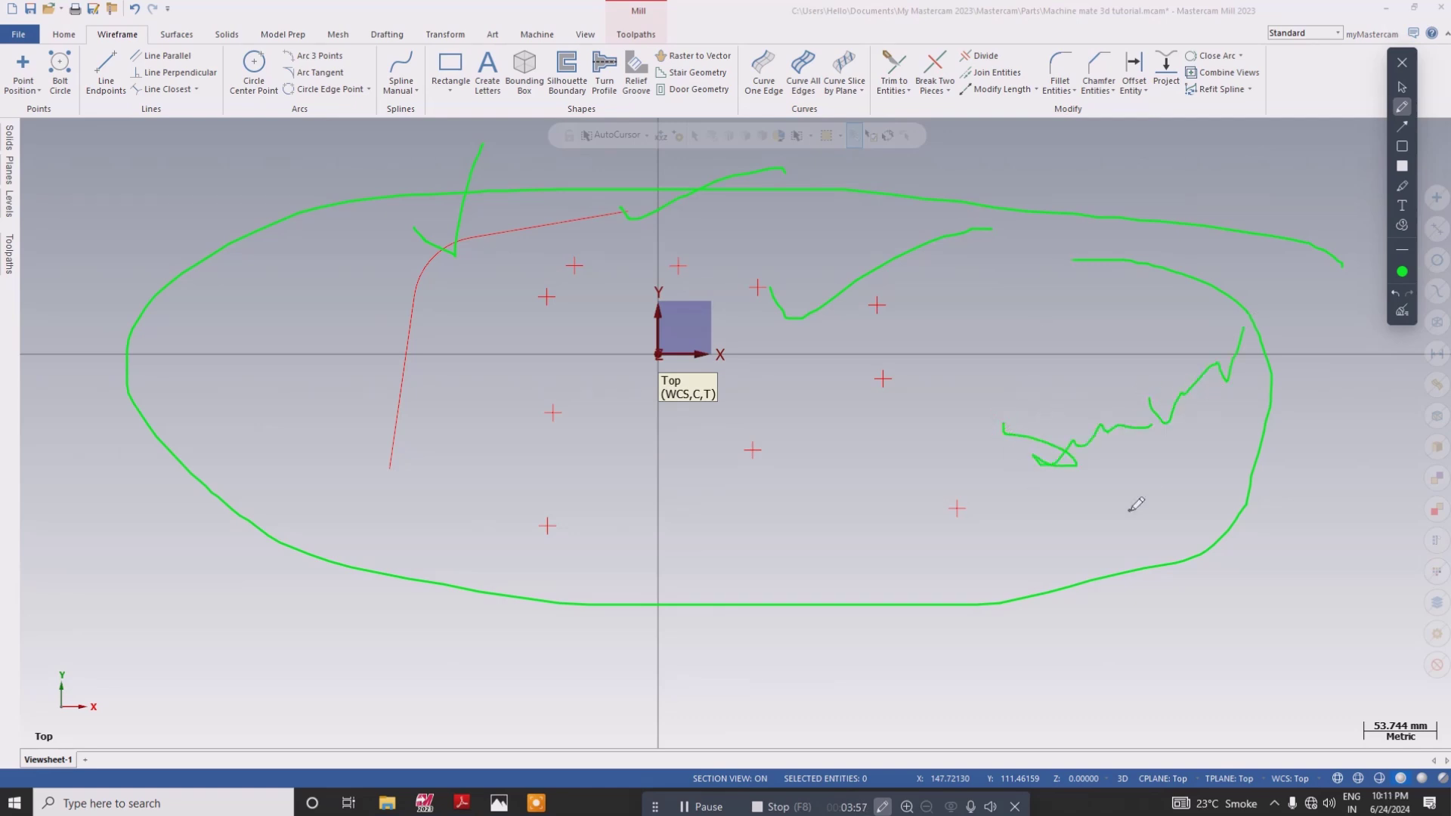
{"action": "mouse_move", "coordinate": [1110, 535]}
{"action": "left_mouse_down"}
{"action": "mouse_move", "coordinate": [1128, 484]}
{"action": "mouse_move", "coordinate": [1254, 431]}
{"action": "mouse_move", "coordinate": [1182, 498]}
{"action": "left_mouse_up"}
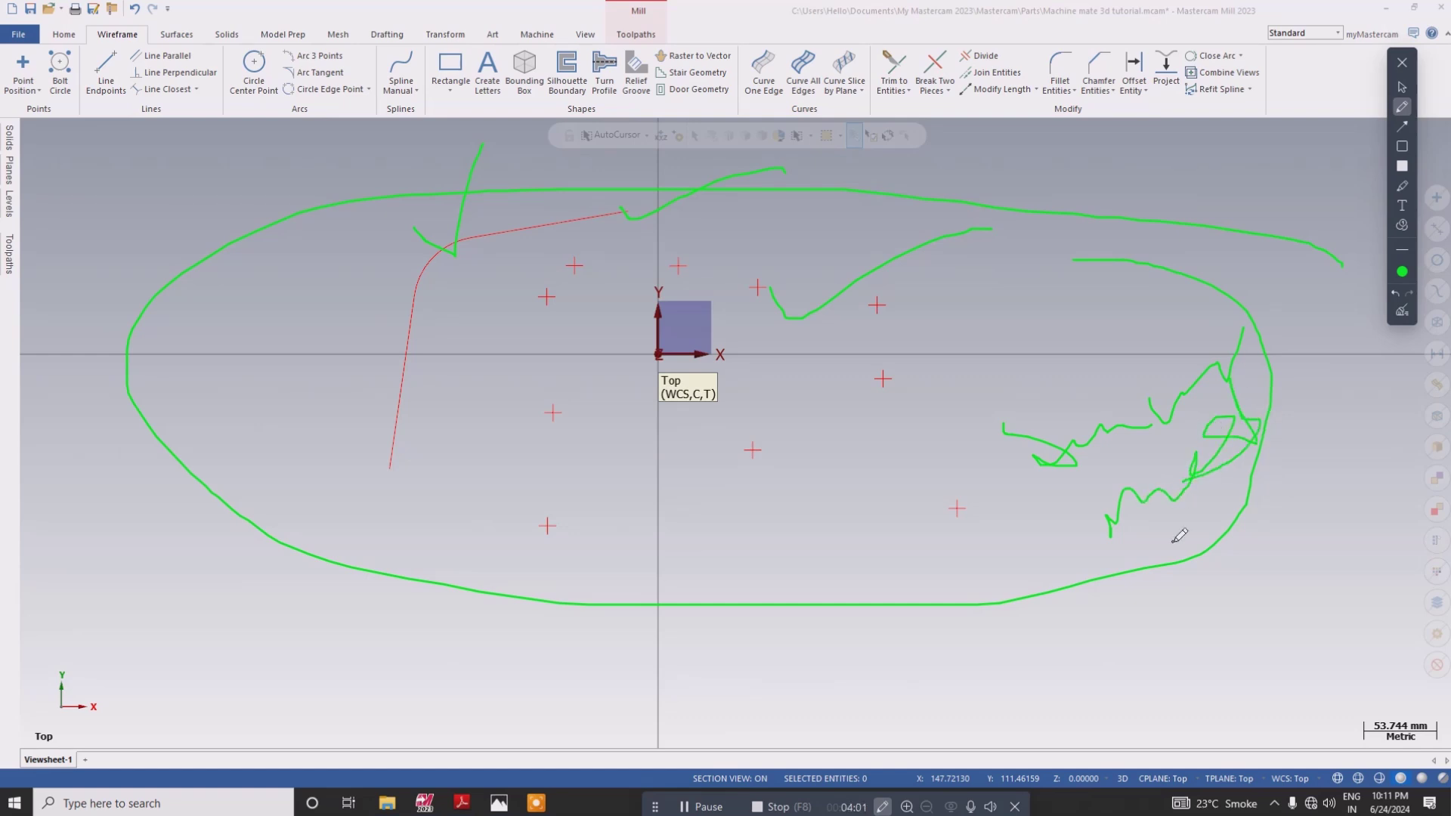
{"action": "mouse_move", "coordinate": [1129, 587]}
{"action": "left_mouse_down"}
{"action": "mouse_move", "coordinate": [1203, 592]}
{"action": "mouse_move", "coordinate": [1246, 561]}
{"action": "left_mouse_up"}
{"action": "left_click", "coordinate": [1399, 316]}
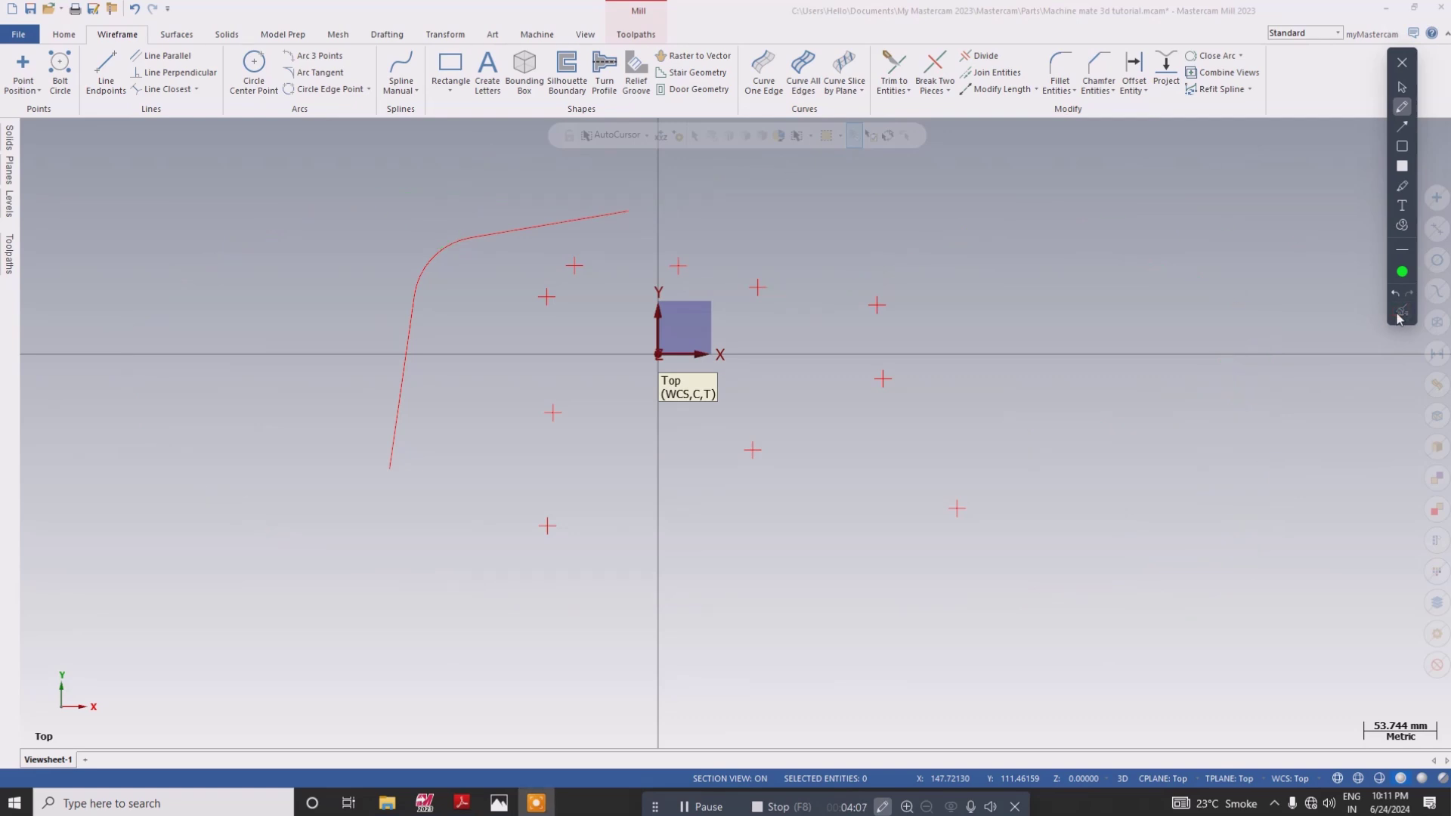
{"action": "left_click", "coordinate": [1402, 87]}
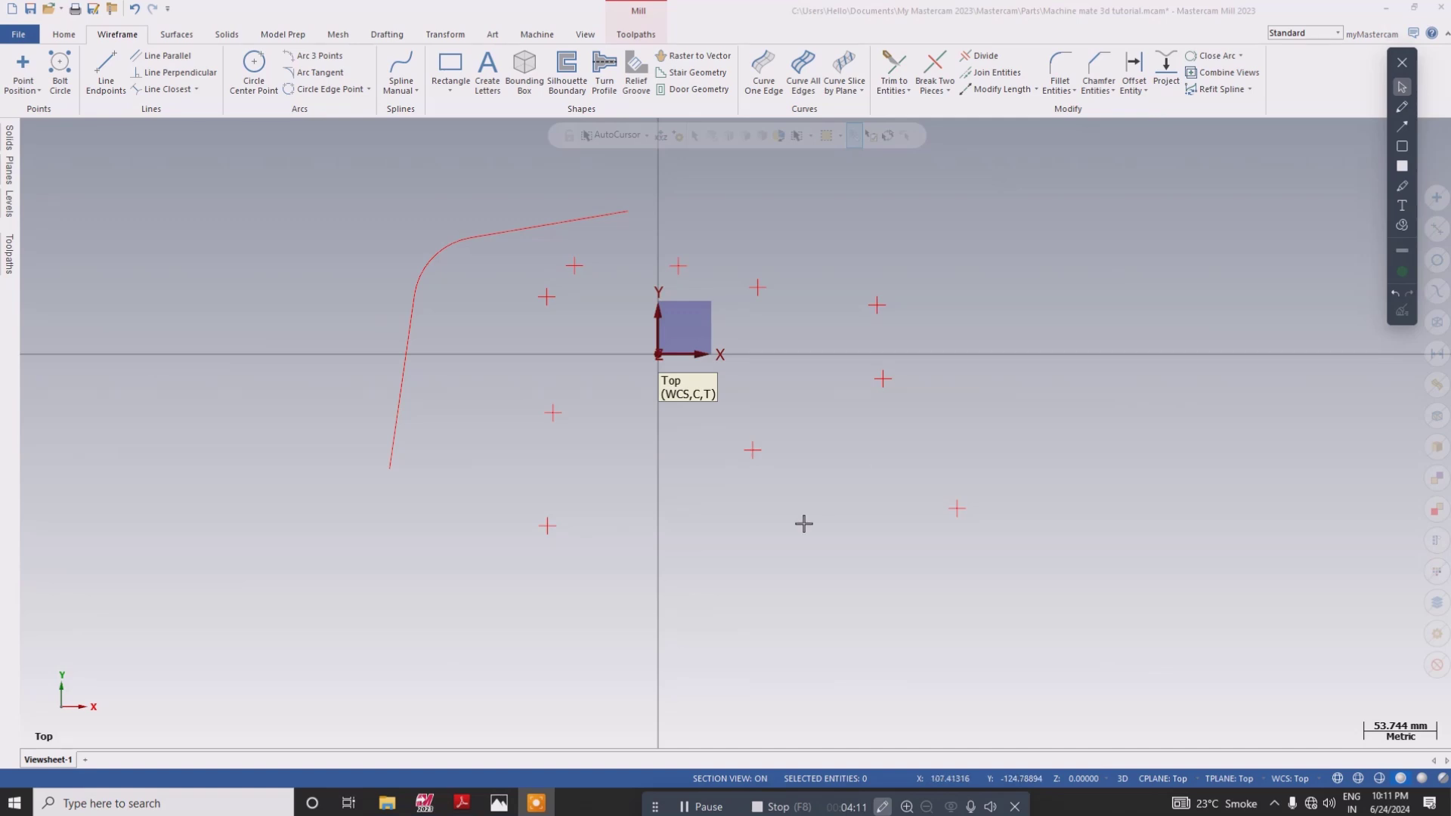
- Pin the Toolpaths manager open and draw a center-point circle of about 105 mm radius to the upper right of the points
{"action": "left_click", "coordinate": [10, 274]}
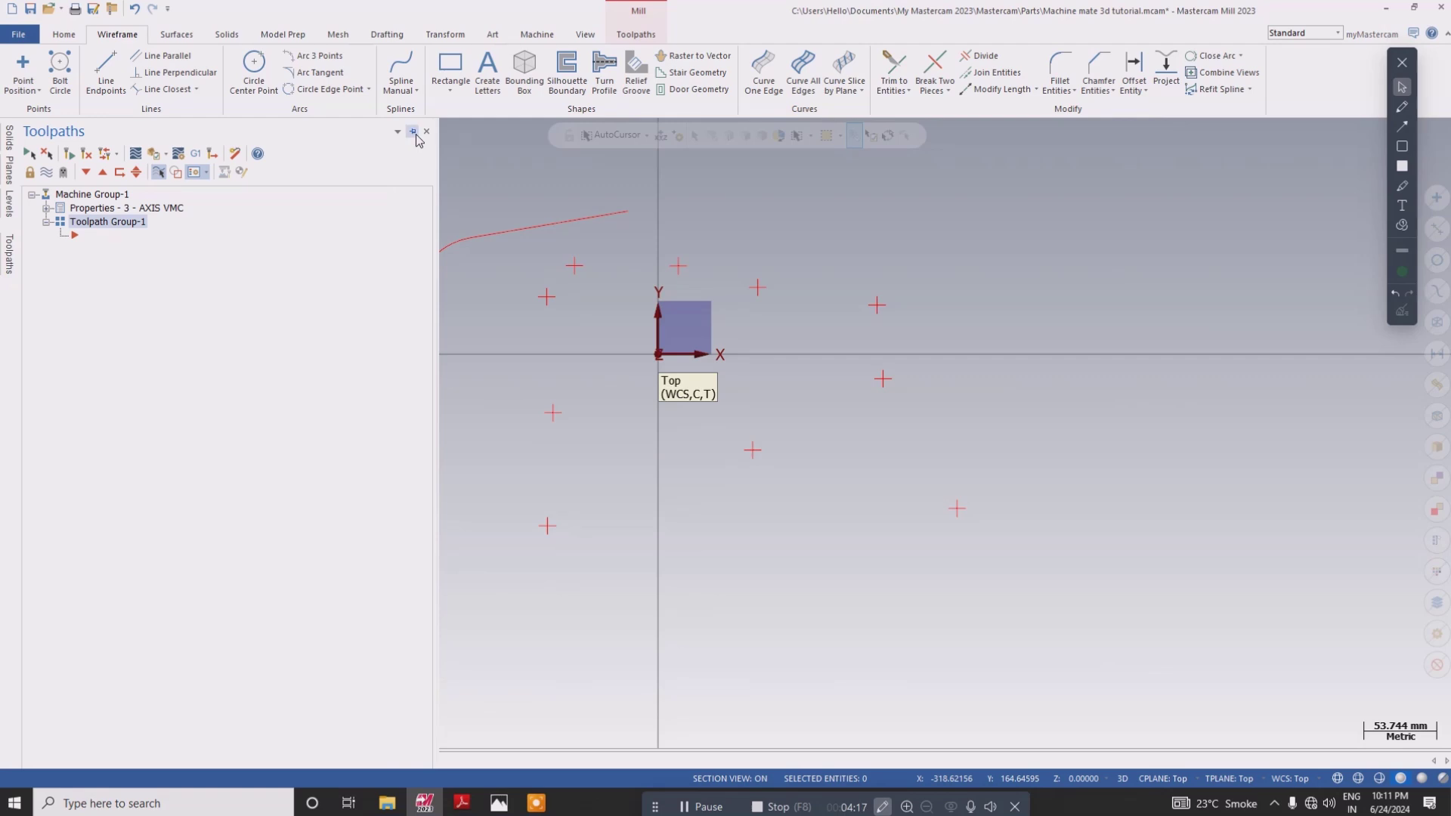
{"action": "left_click", "coordinate": [414, 133]}
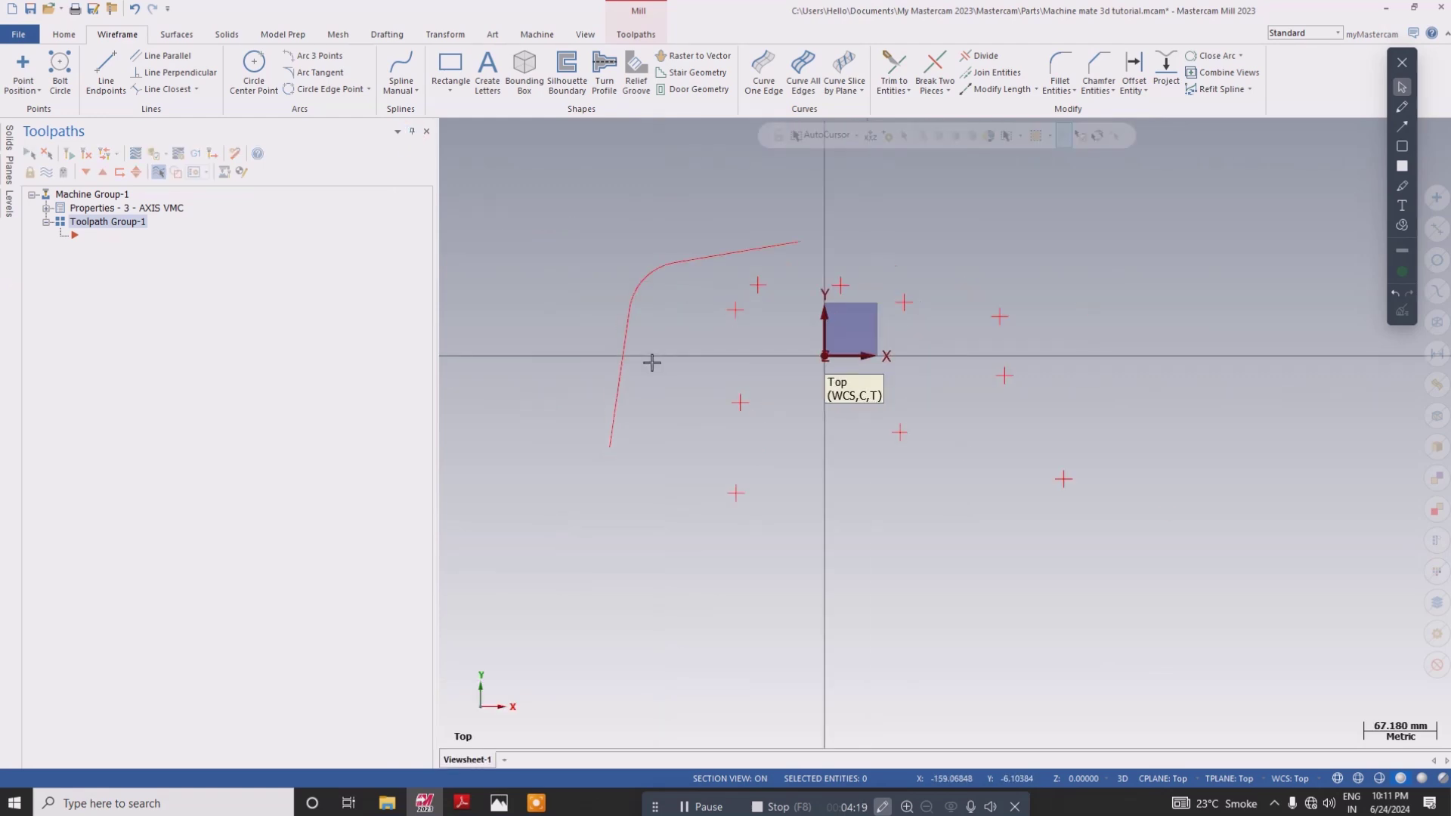
{"action": "scroll", "coordinate": [652, 363], "scroll_direction": "down", "scroll_amount": 1}
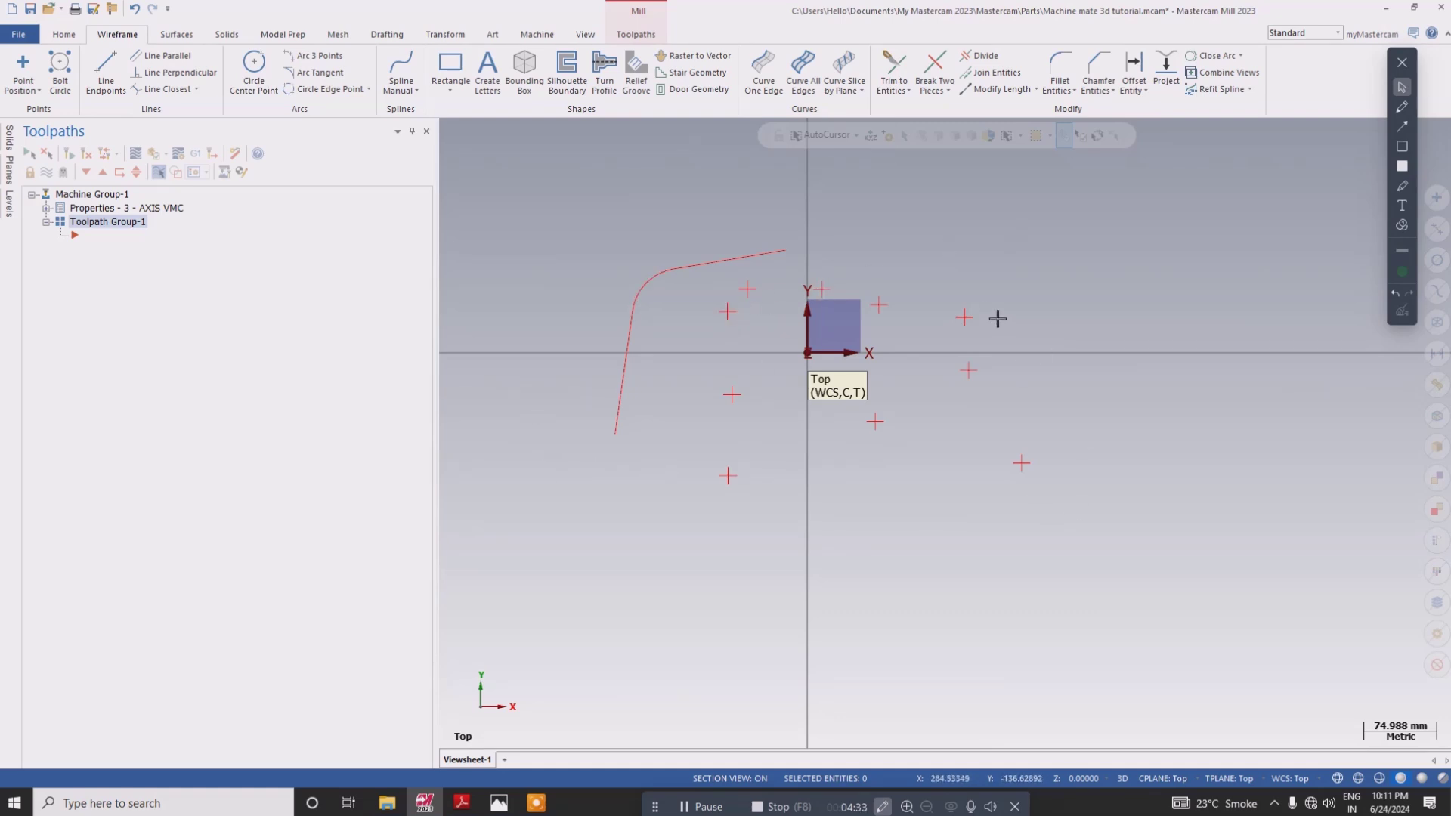
{"action": "left_click", "coordinate": [258, 66]}
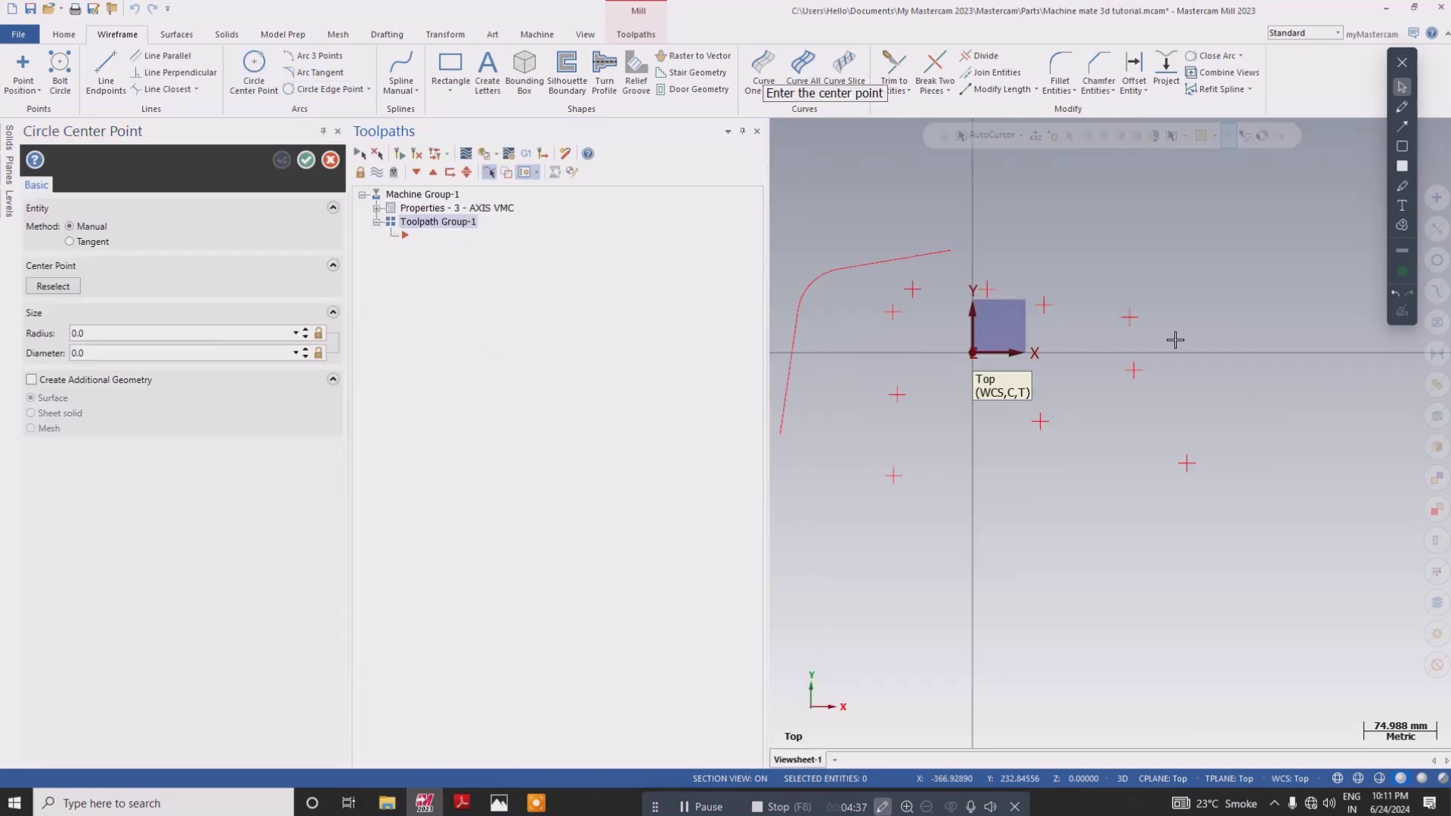
{"action": "left_click", "coordinate": [1239, 273]}
{"action": "left_click", "coordinate": [1142, 243]}
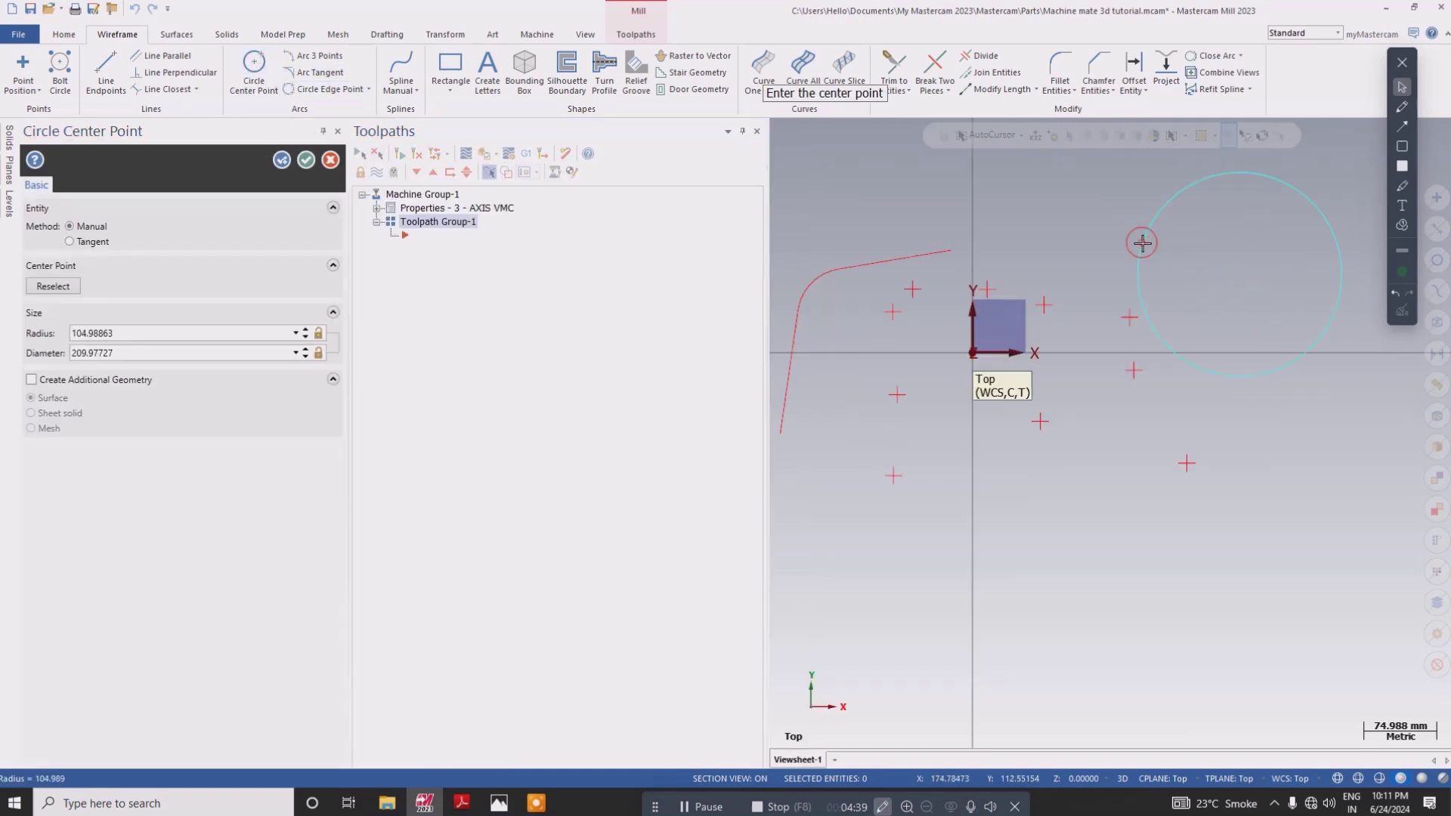
{"action": "left_click", "coordinate": [307, 162]}
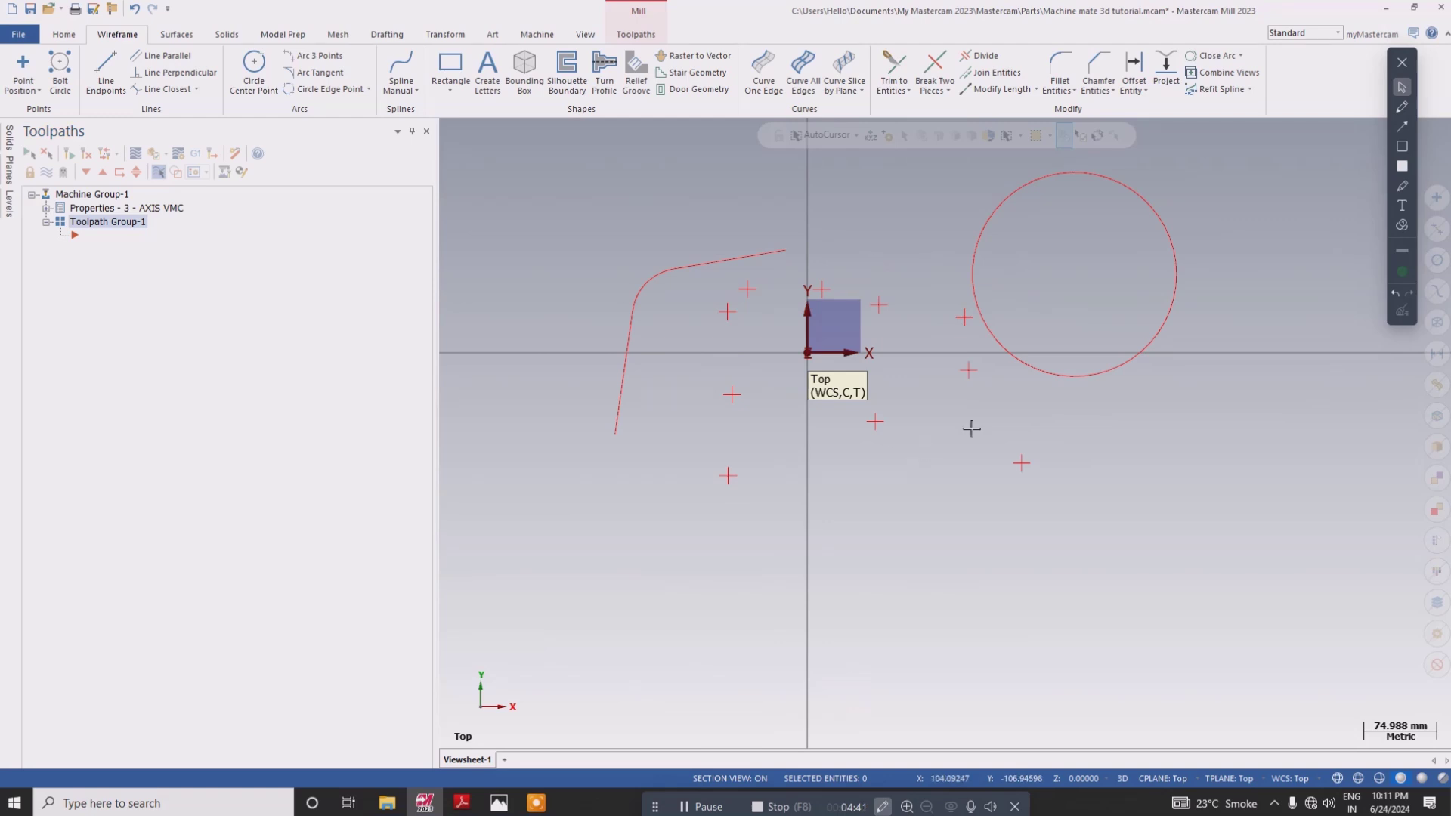
{"action": "scroll", "coordinate": [924, 446], "scroll_direction": "down", "scroll_amount": 1}
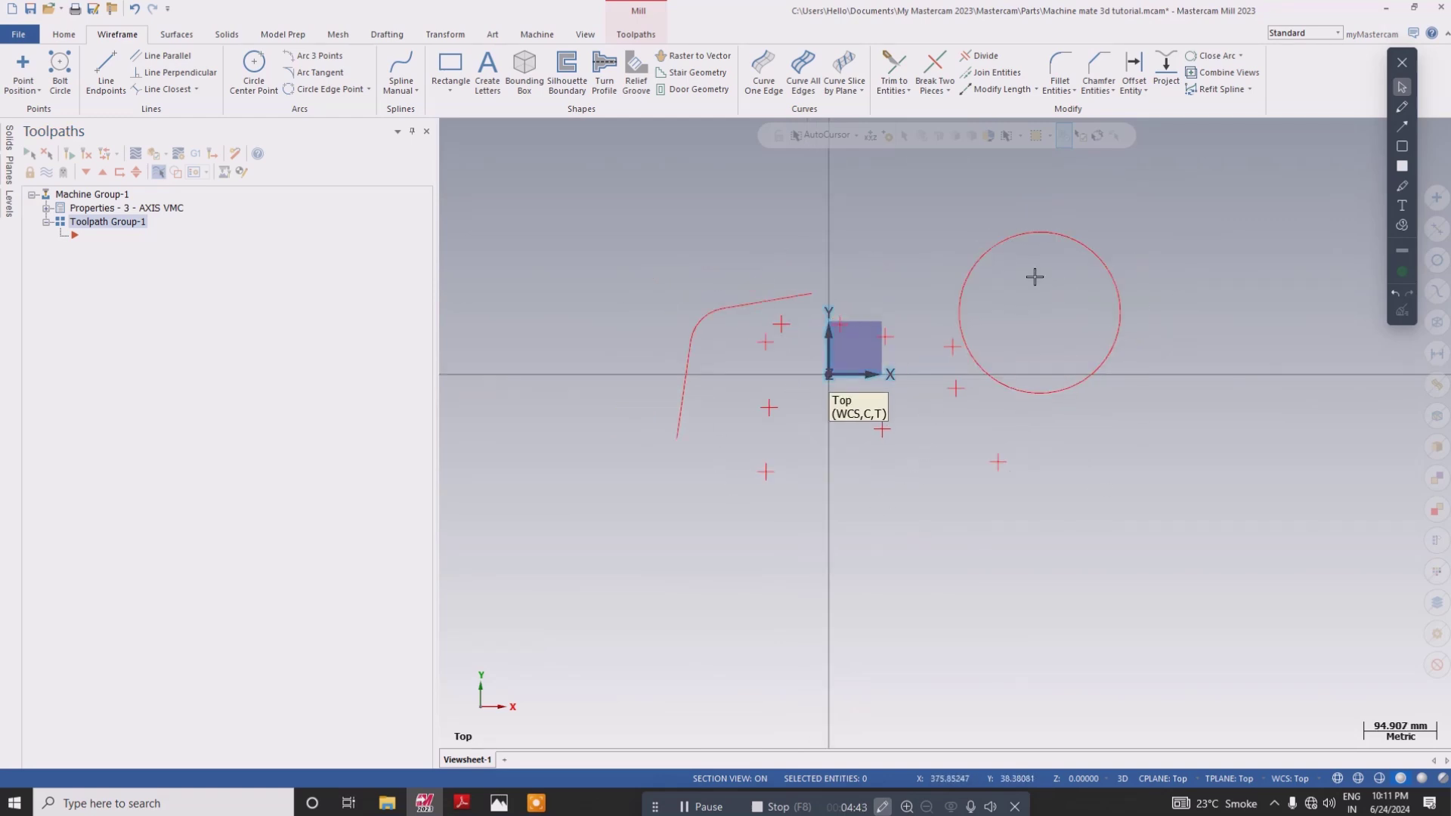
{"action": "left_click", "coordinate": [1402, 146]}
{"action": "mouse_move", "coordinate": [541, 218]}
{"action": "left_mouse_down"}
{"action": "mouse_move", "coordinate": [774, 500]}
{"action": "mouse_move", "coordinate": [1181, 504]}
{"action": "left_mouse_up"}
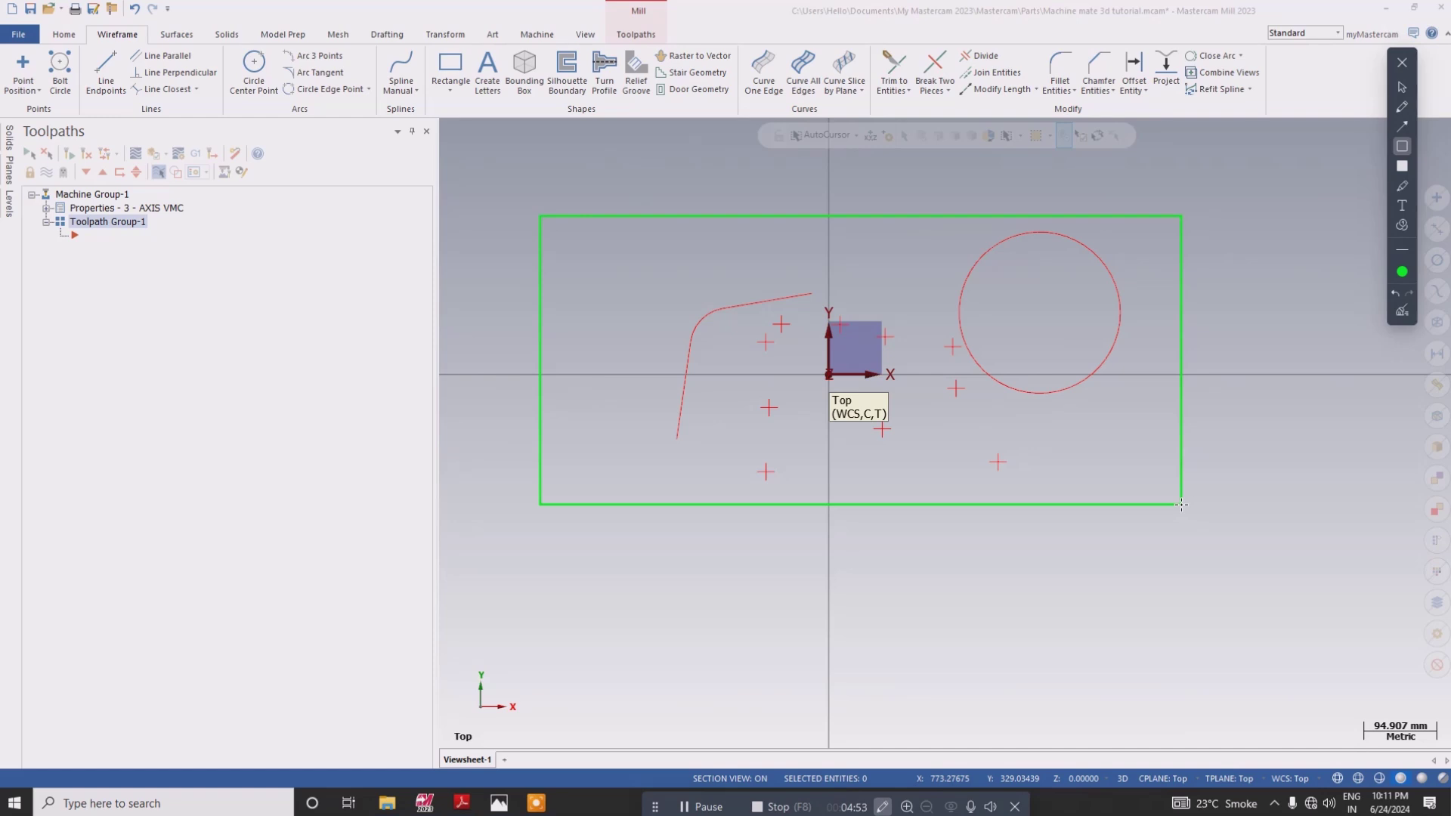
{"action": "left_click", "coordinate": [1404, 310]}
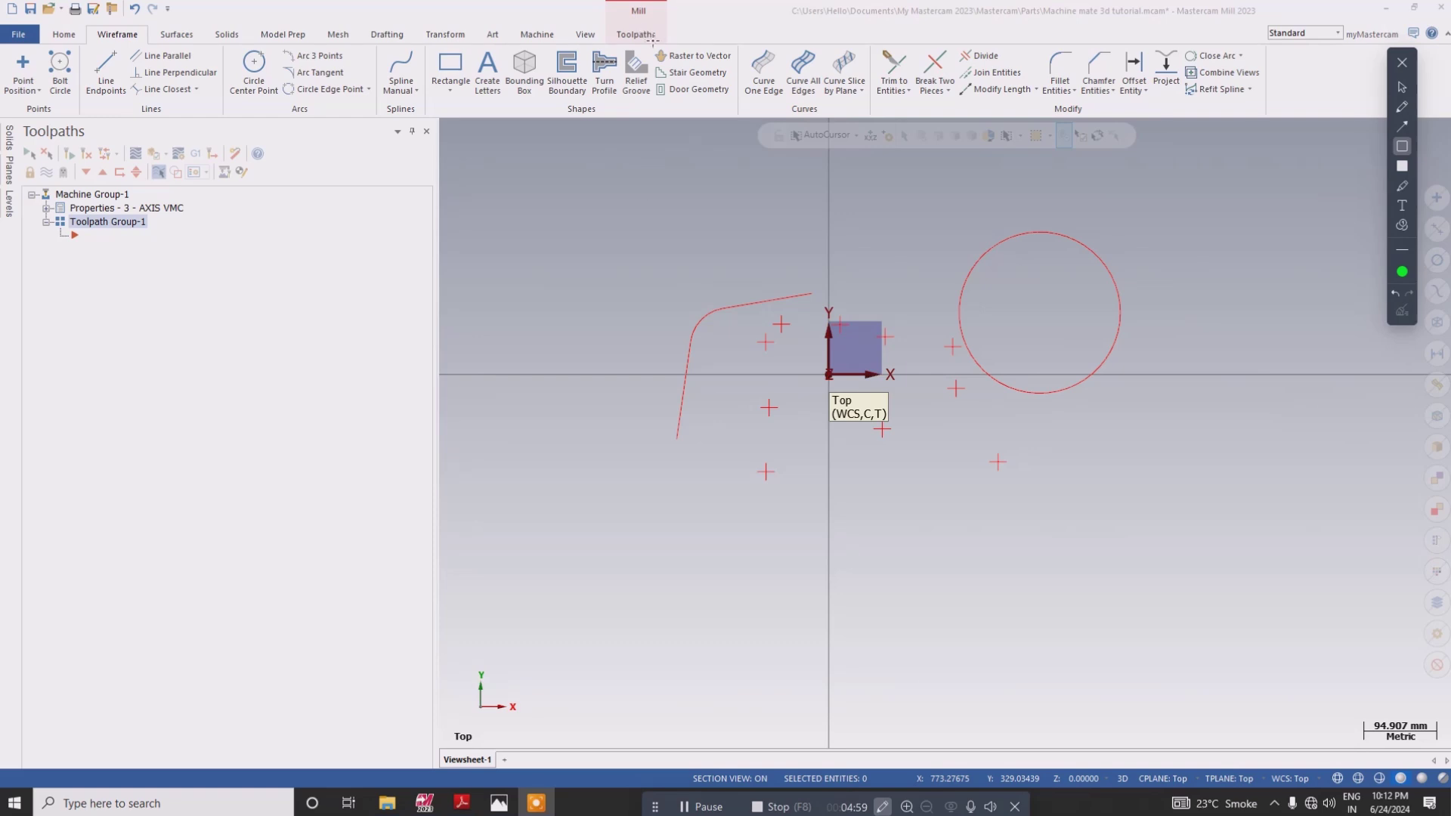
{"action": "left_click", "coordinate": [1400, 89]}
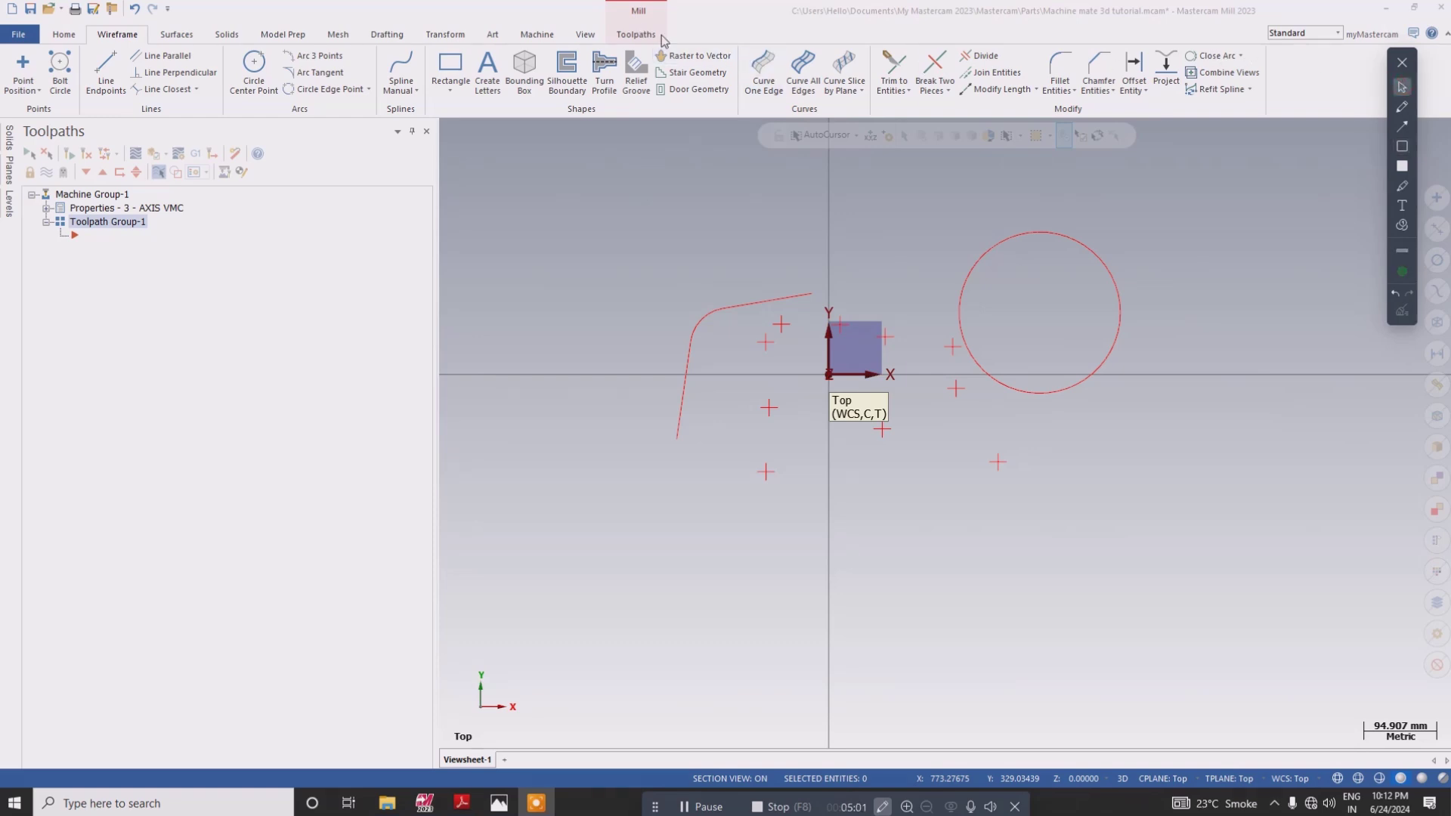
- Start a Drill toolpath and select seven points as holes: the four left of the origin and the three on the right near the circle
{"action": "left_click", "coordinate": [633, 35]}
{"action": "left_click", "coordinate": [84, 69]}
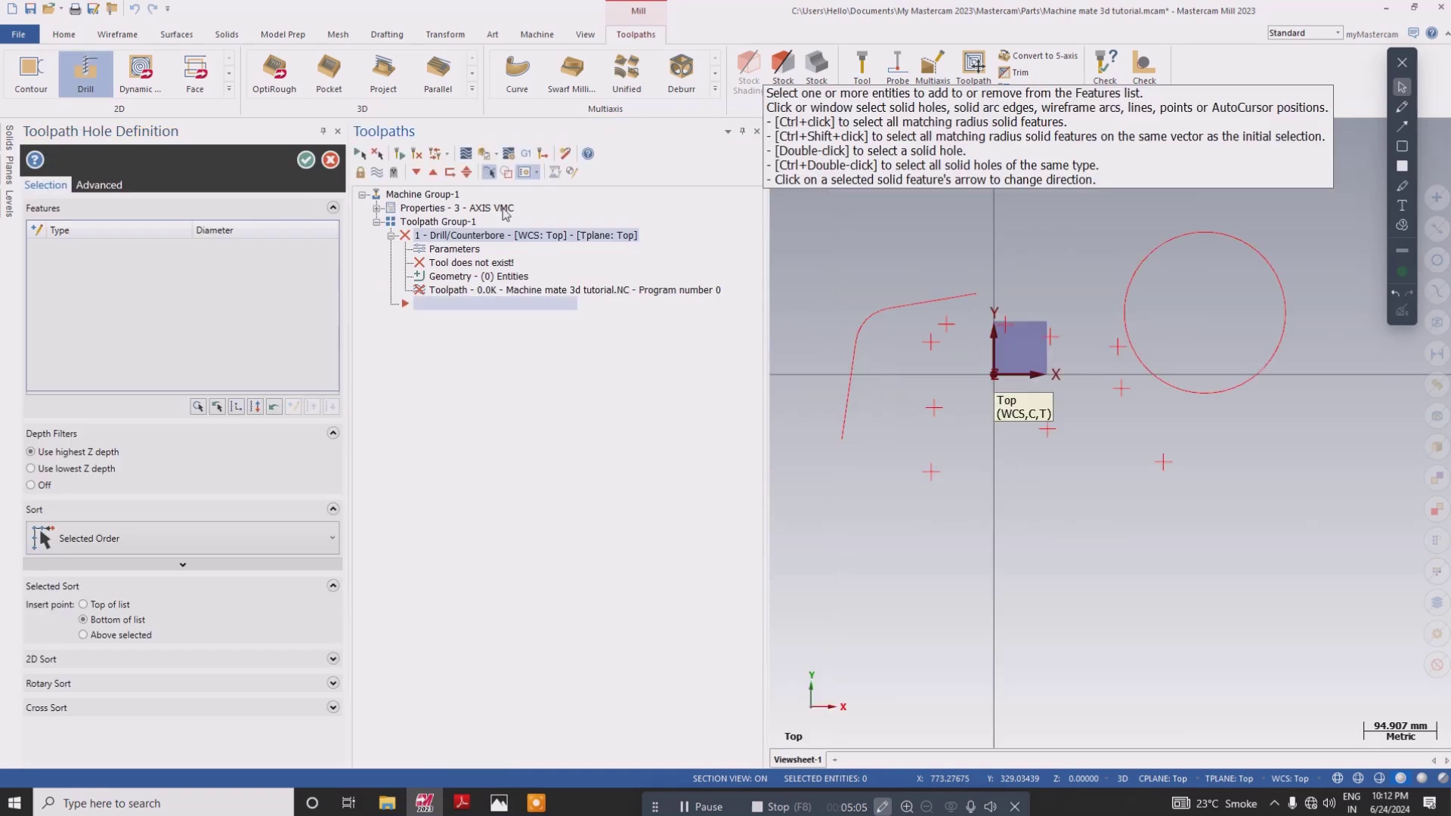
{"action": "scroll", "coordinate": [982, 349], "scroll_direction": "down", "scroll_amount": 2}
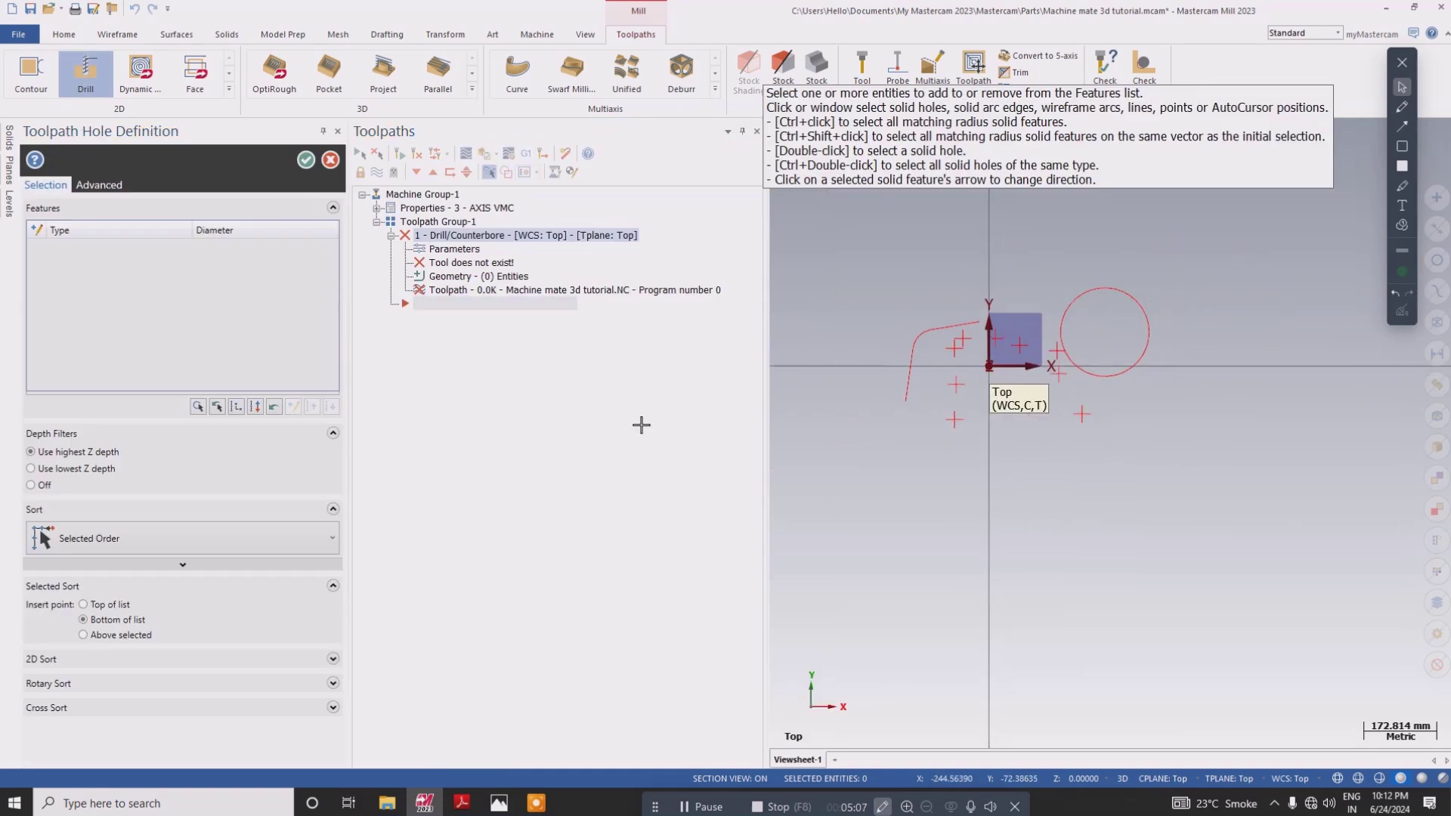
{"action": "left_click", "coordinate": [965, 342]}
{"action": "left_click", "coordinate": [954, 347]}
{"action": "left_click", "coordinate": [956, 386]}
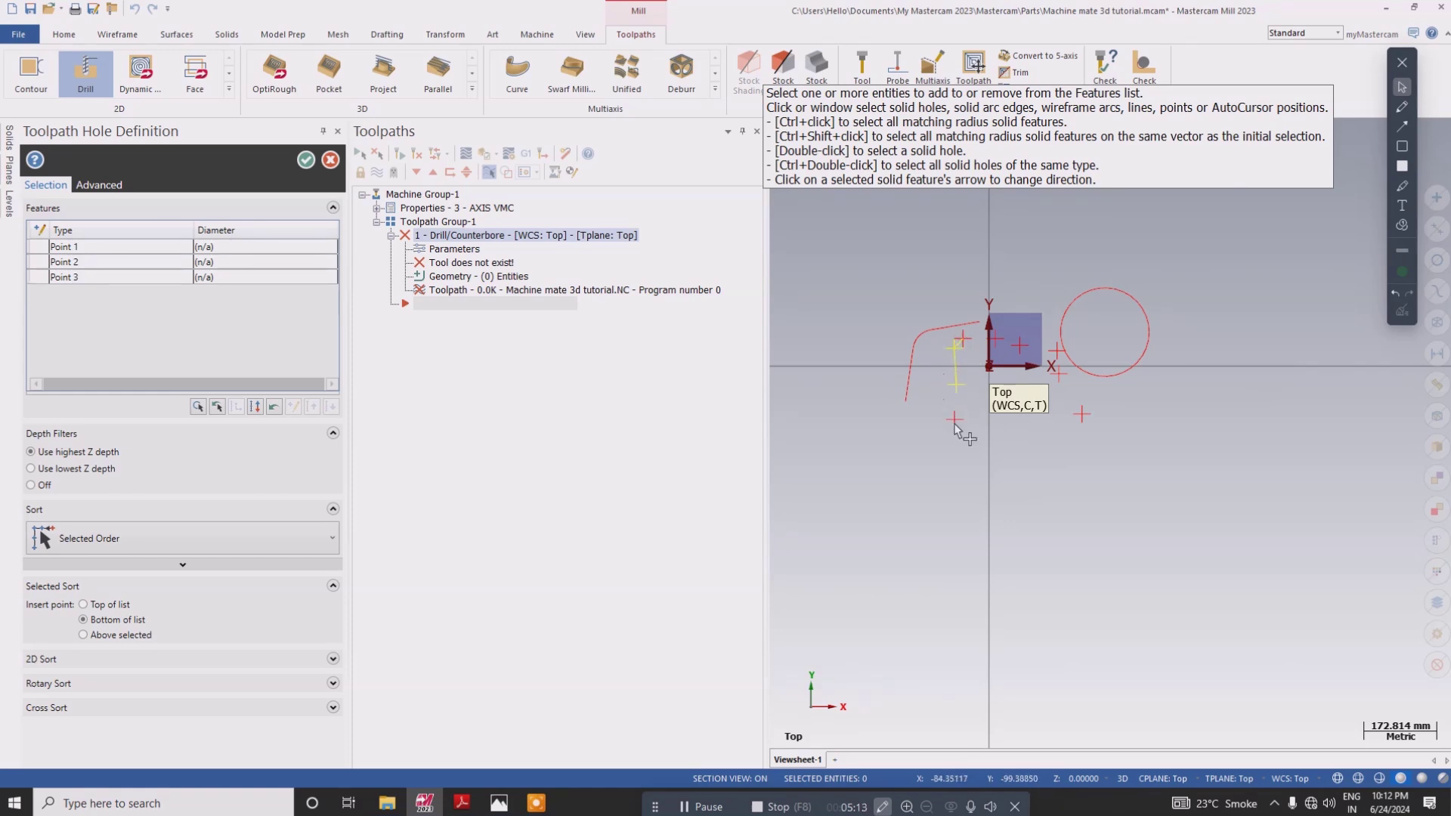
{"action": "left_click", "coordinate": [955, 421]}
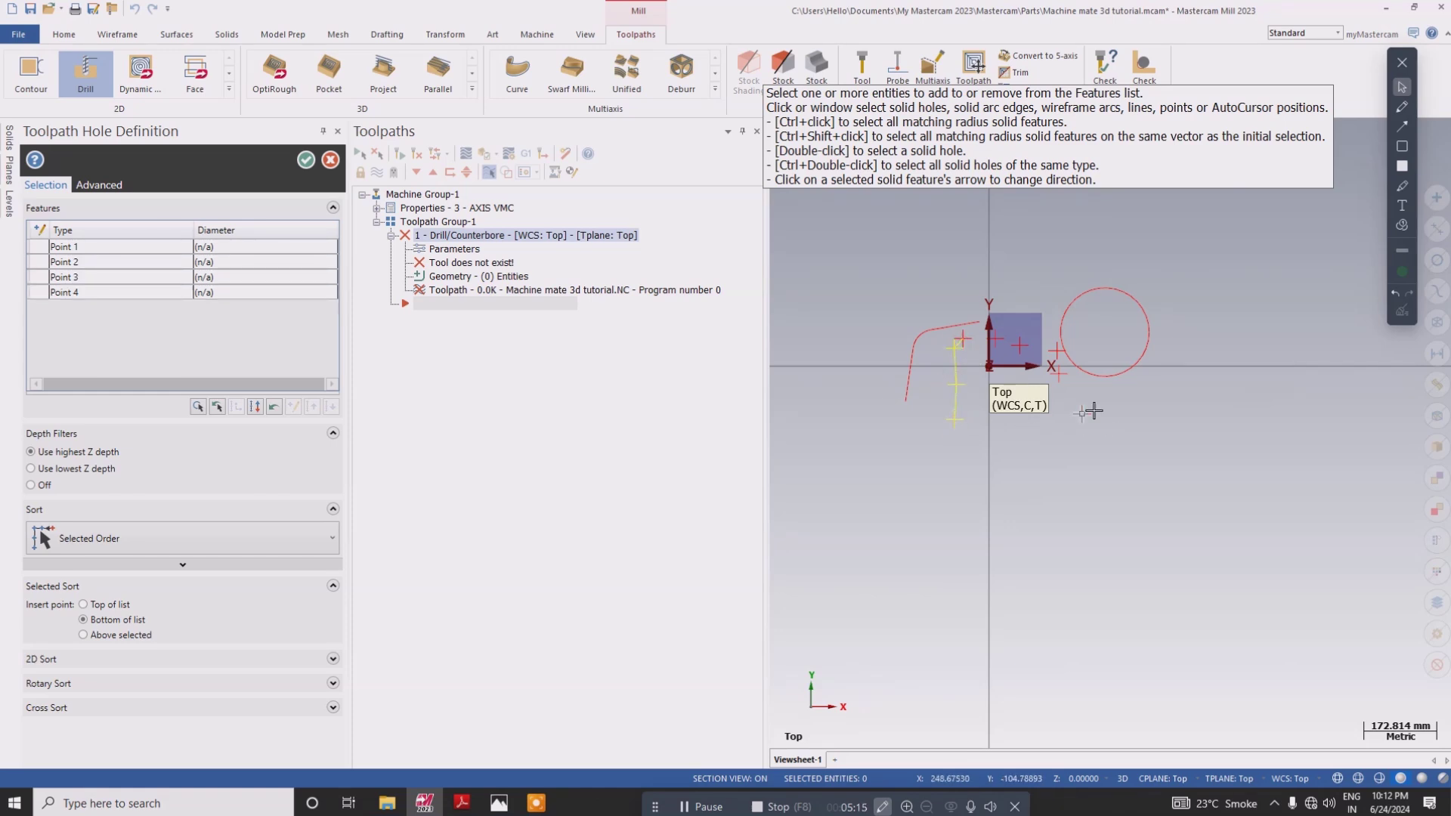
{"action": "left_click", "coordinate": [1083, 415]}
{"action": "left_click", "coordinate": [1062, 378]}
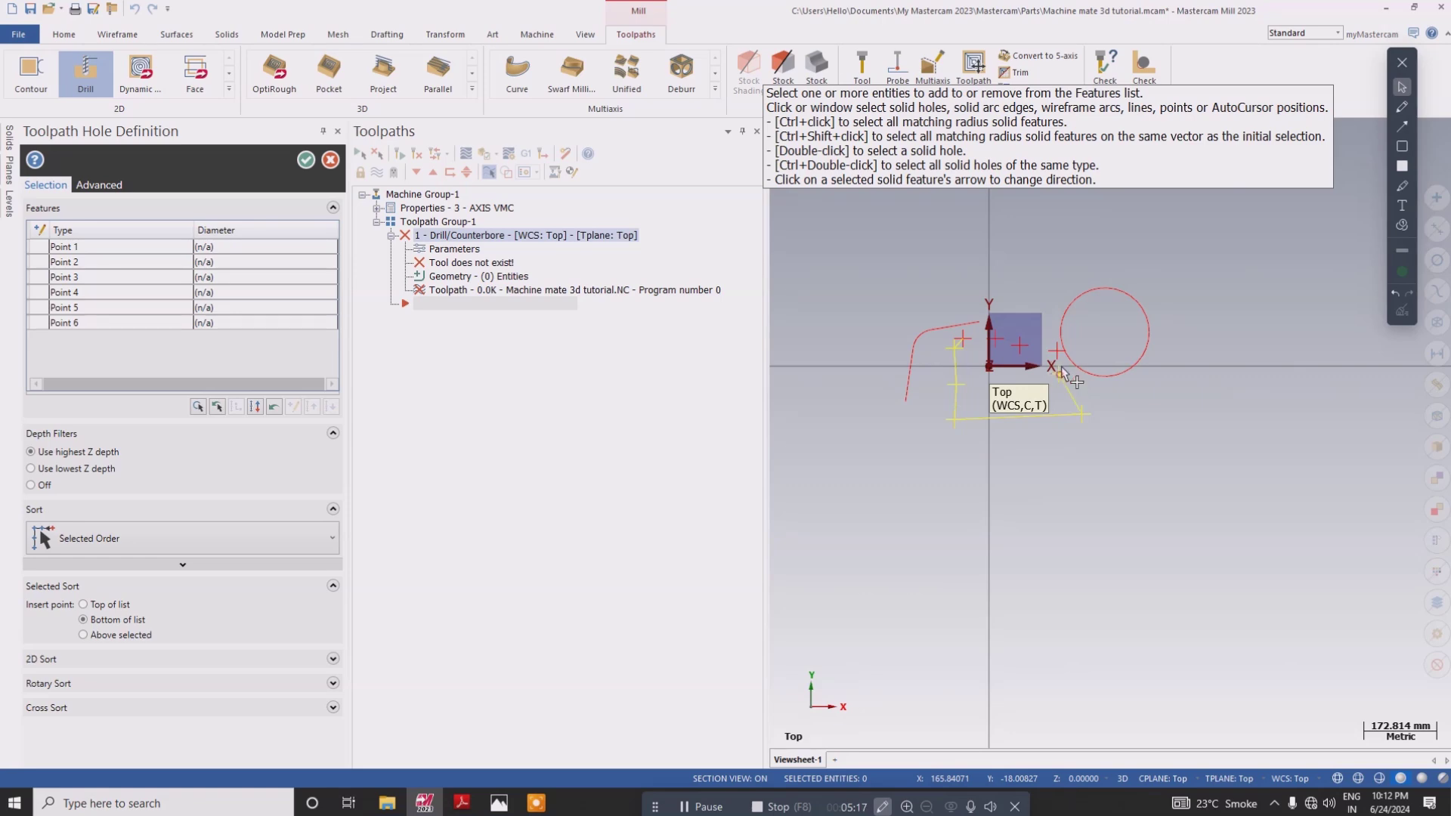
{"action": "left_click", "coordinate": [1057, 354]}
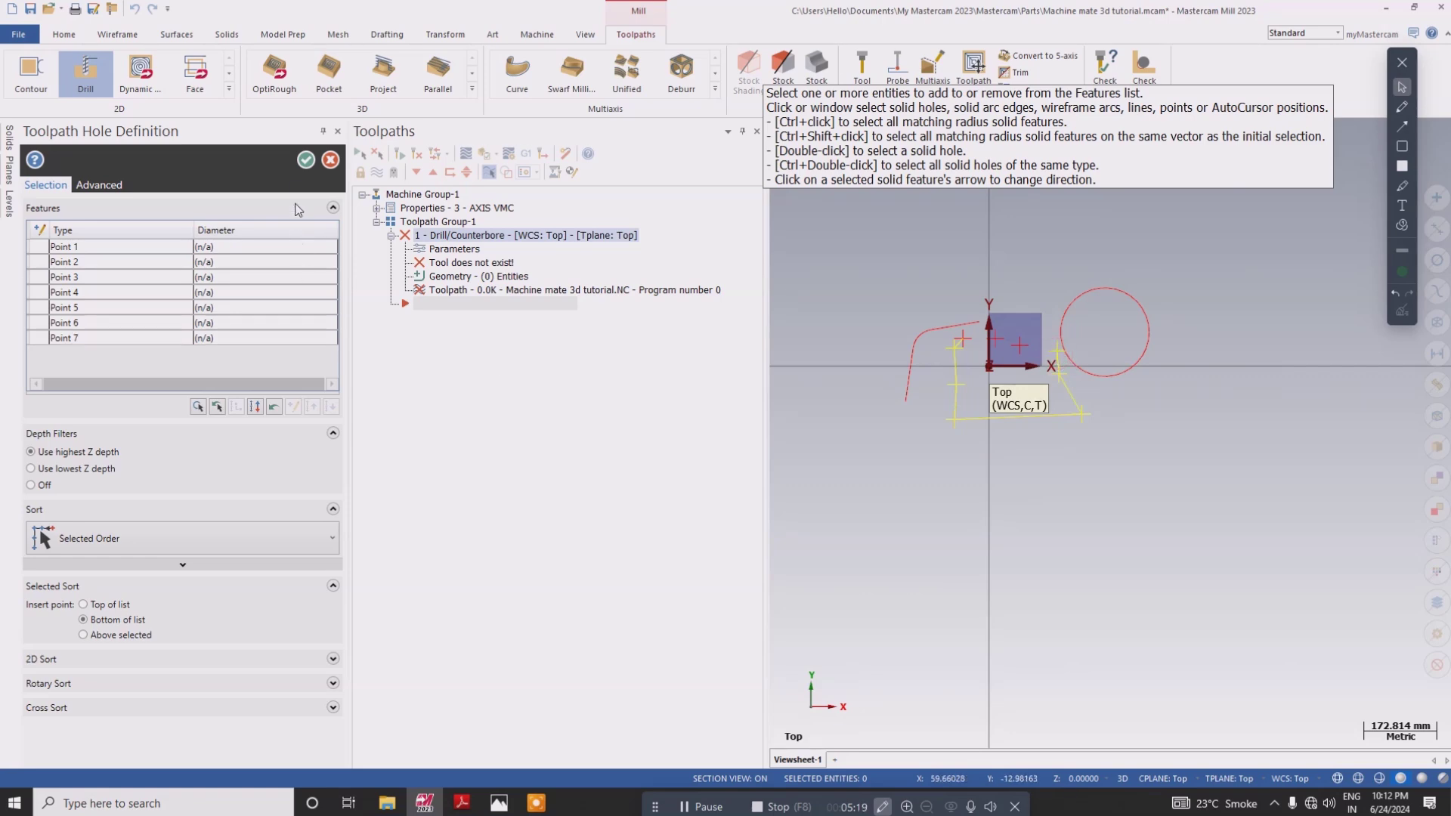
- Accept the hole selection, generate the drill toolpath with the default 20 mm flat end mill, and show it in isometric view
{"action": "left_click", "coordinate": [311, 159]}
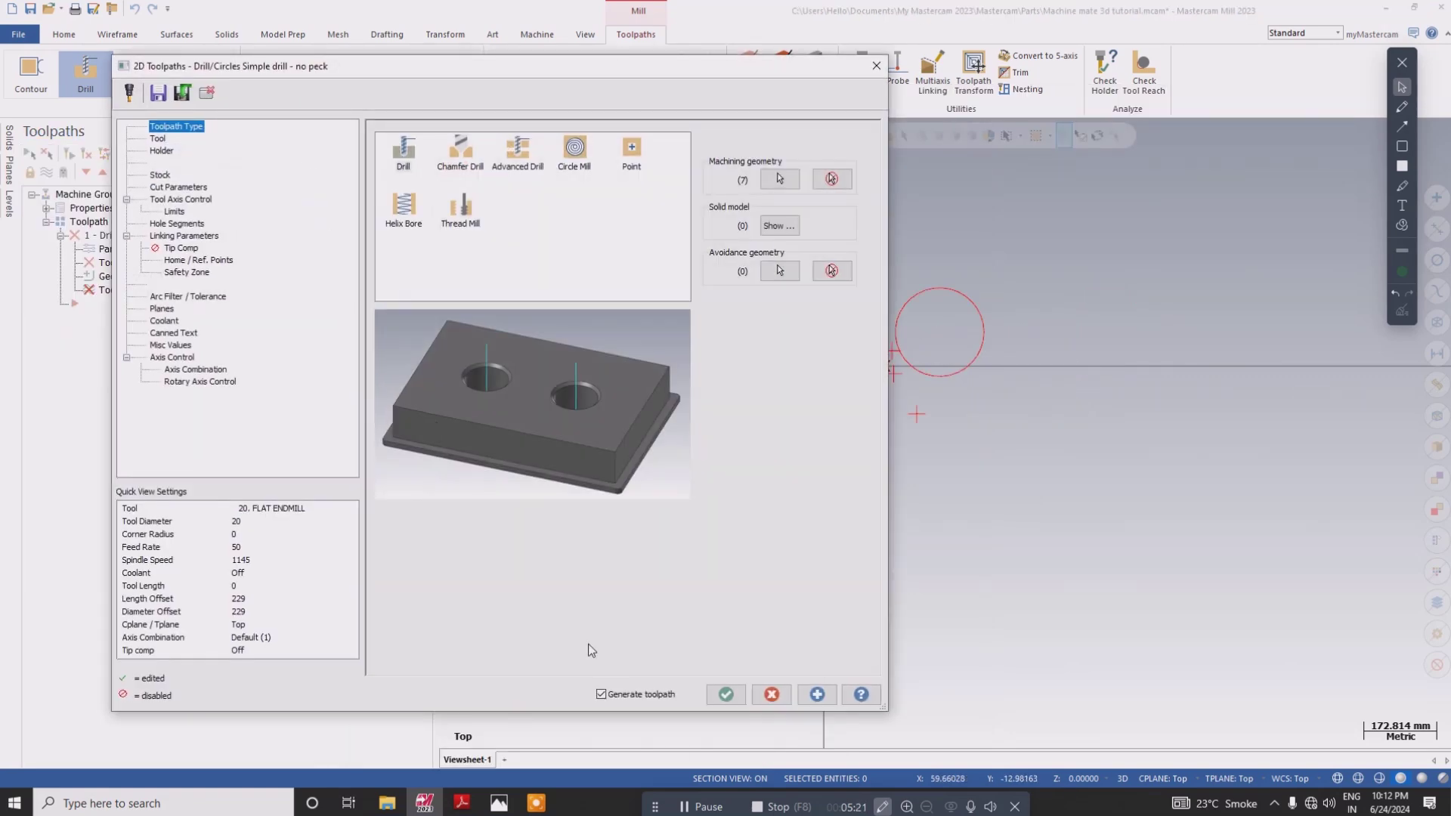
{"action": "left_click", "coordinate": [726, 699]}
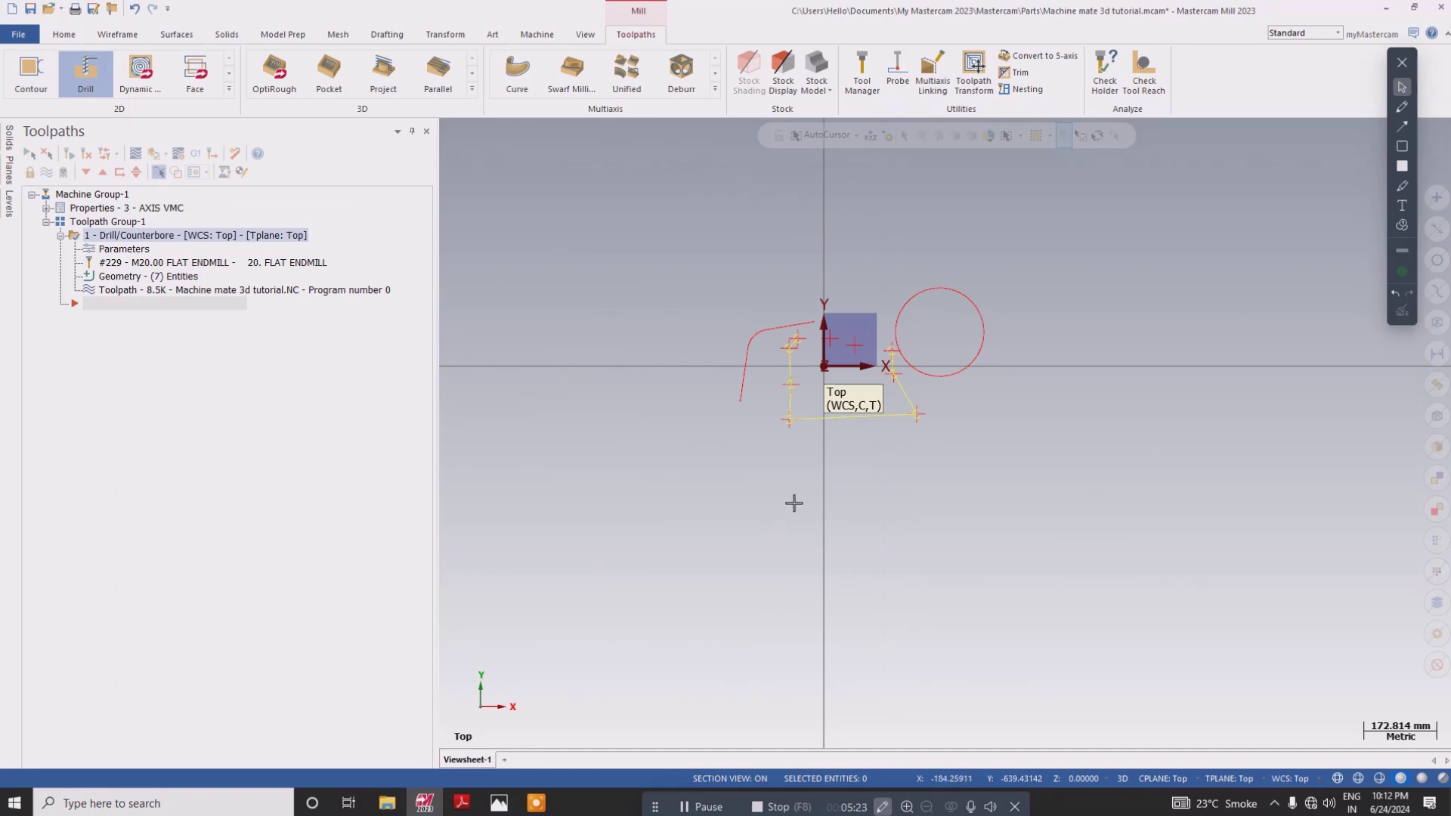
{"action": "right_click", "coordinate": [1083, 329]}
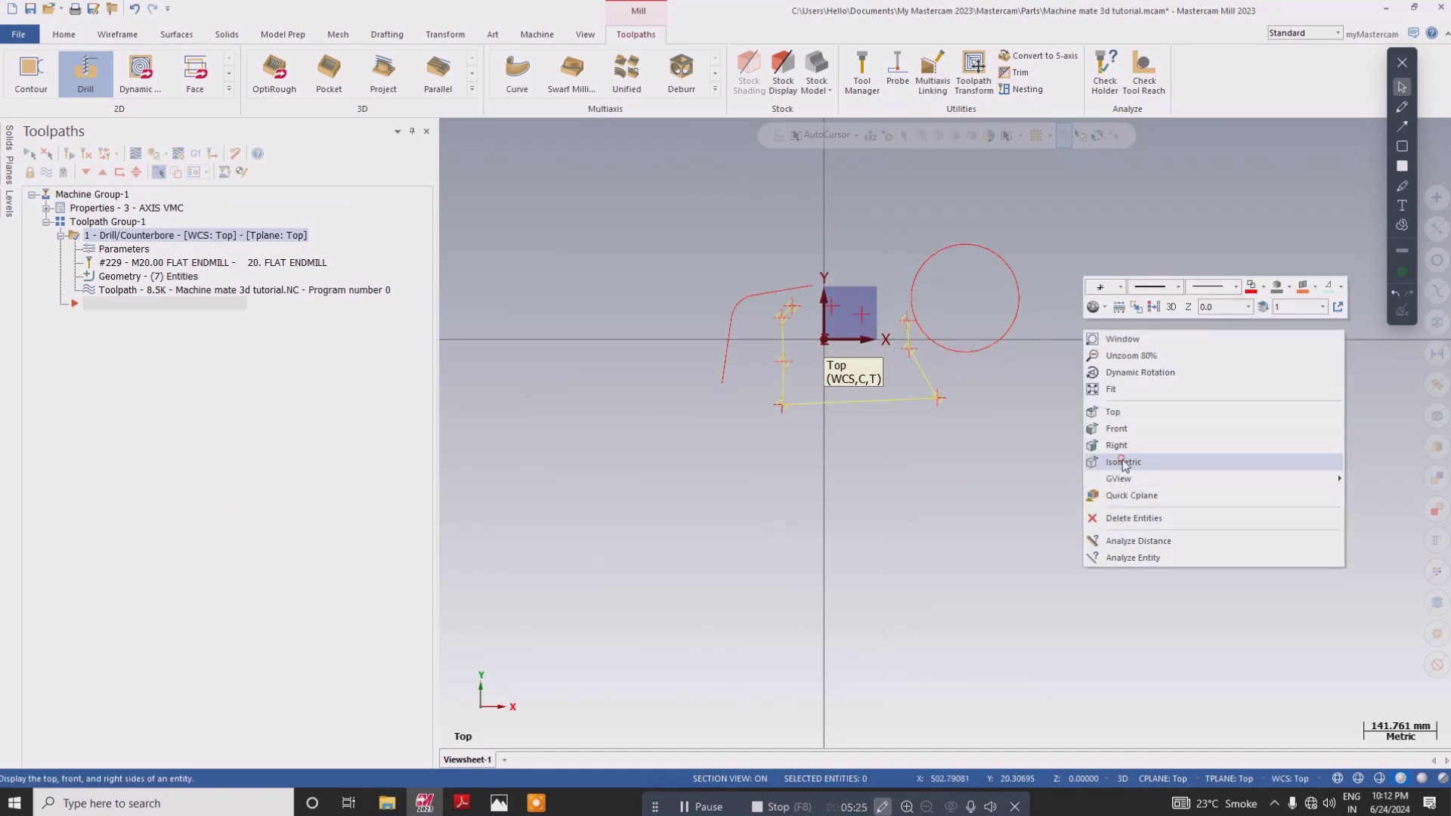
{"action": "left_click", "coordinate": [1123, 461]}
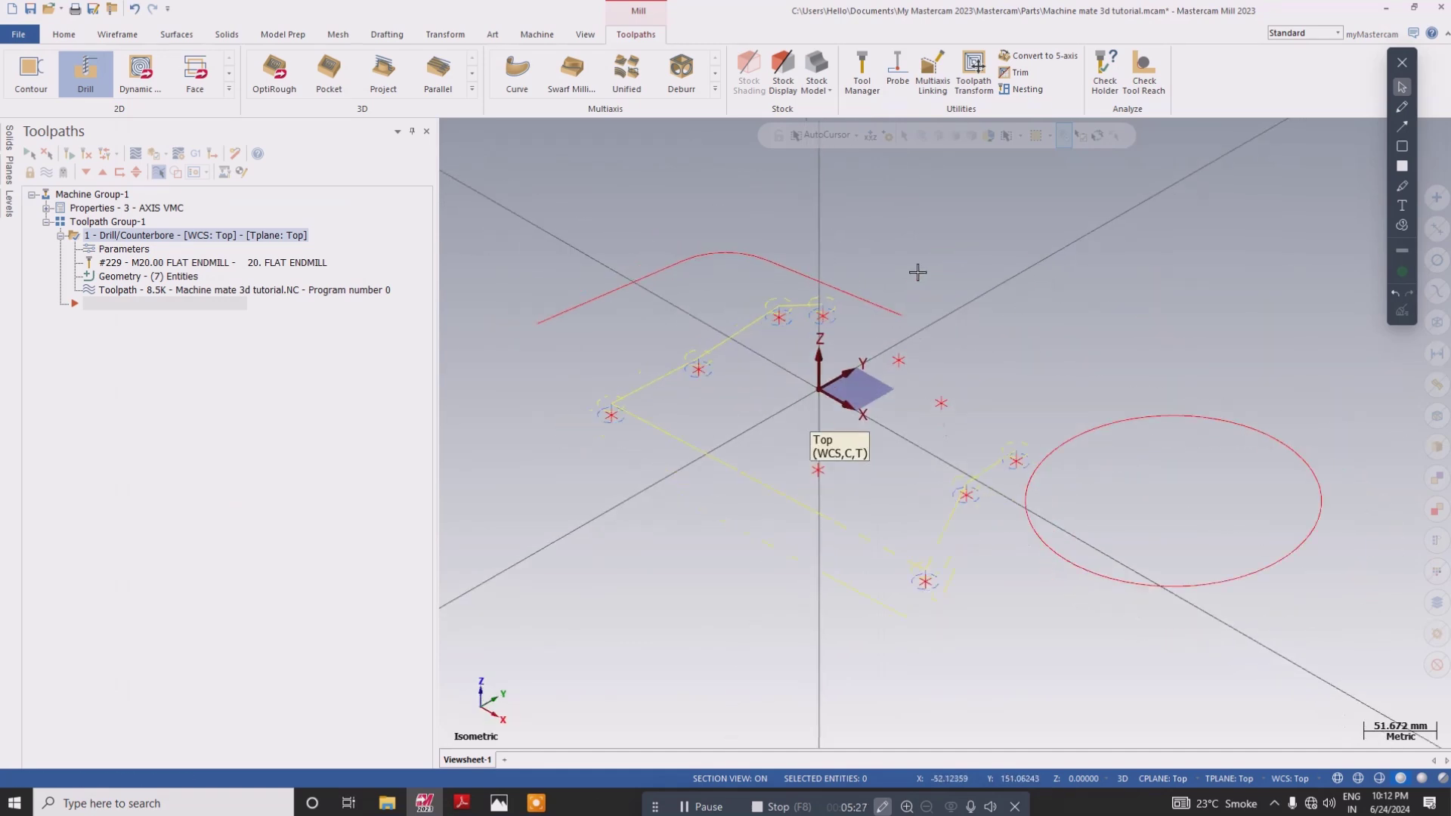
{"action": "scroll", "coordinate": [864, 293], "scroll_direction": "down", "scroll_amount": 2}
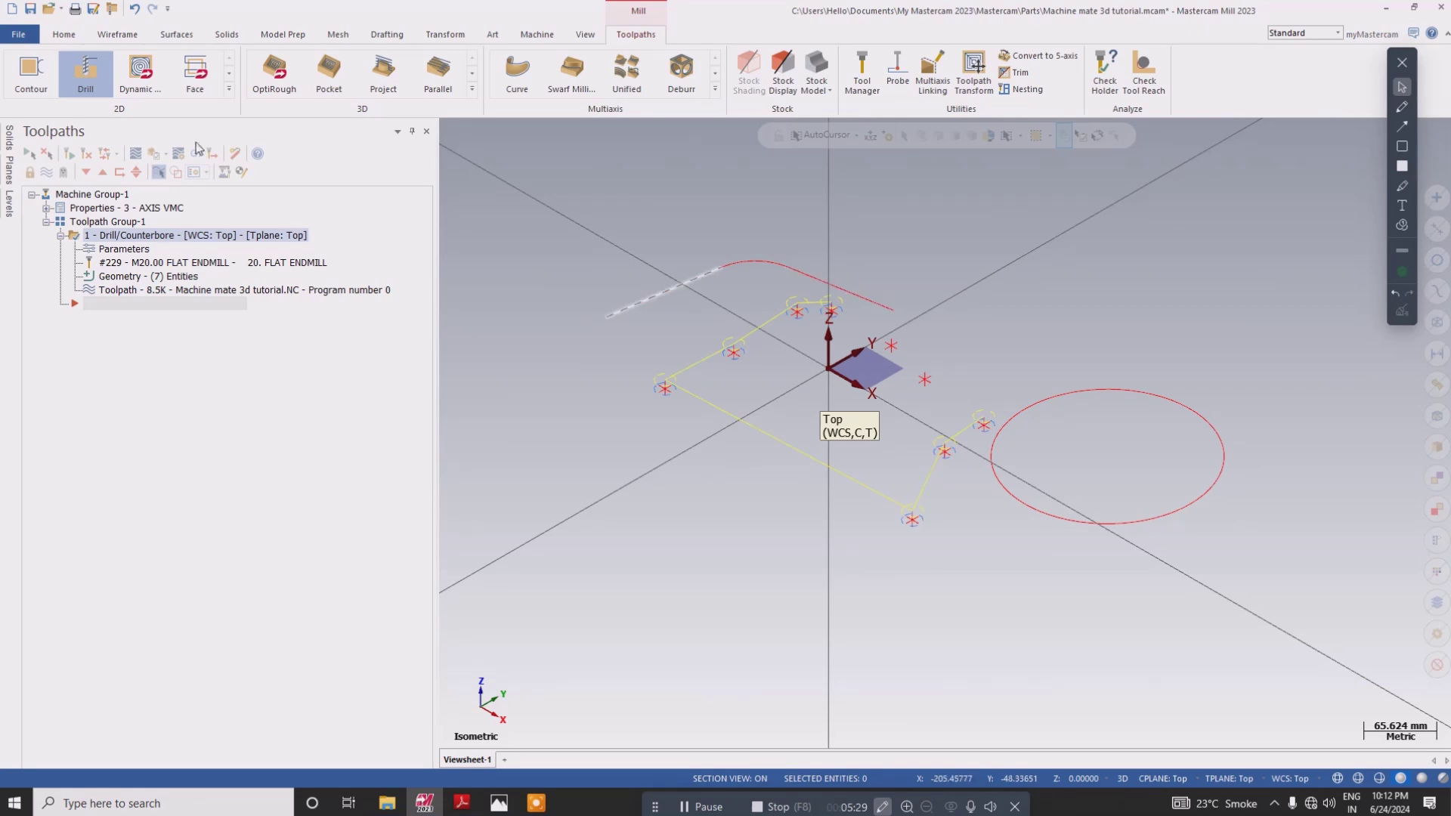
- Start a Contour toolpath and chain the filleted open profile, starting from its lower-left end
{"action": "left_click", "coordinate": [27, 67]}
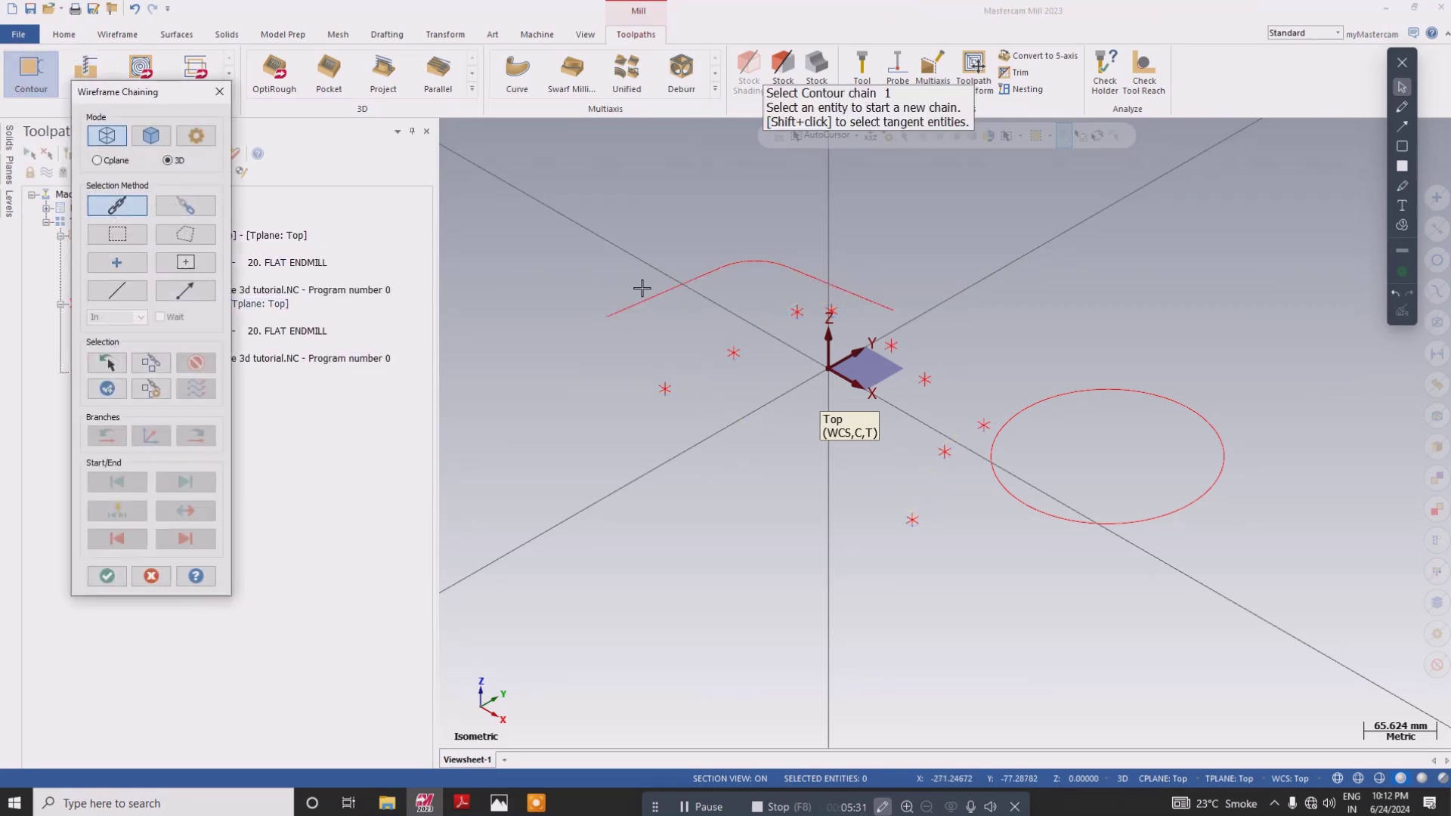
{"action": "left_click", "coordinate": [606, 318]}
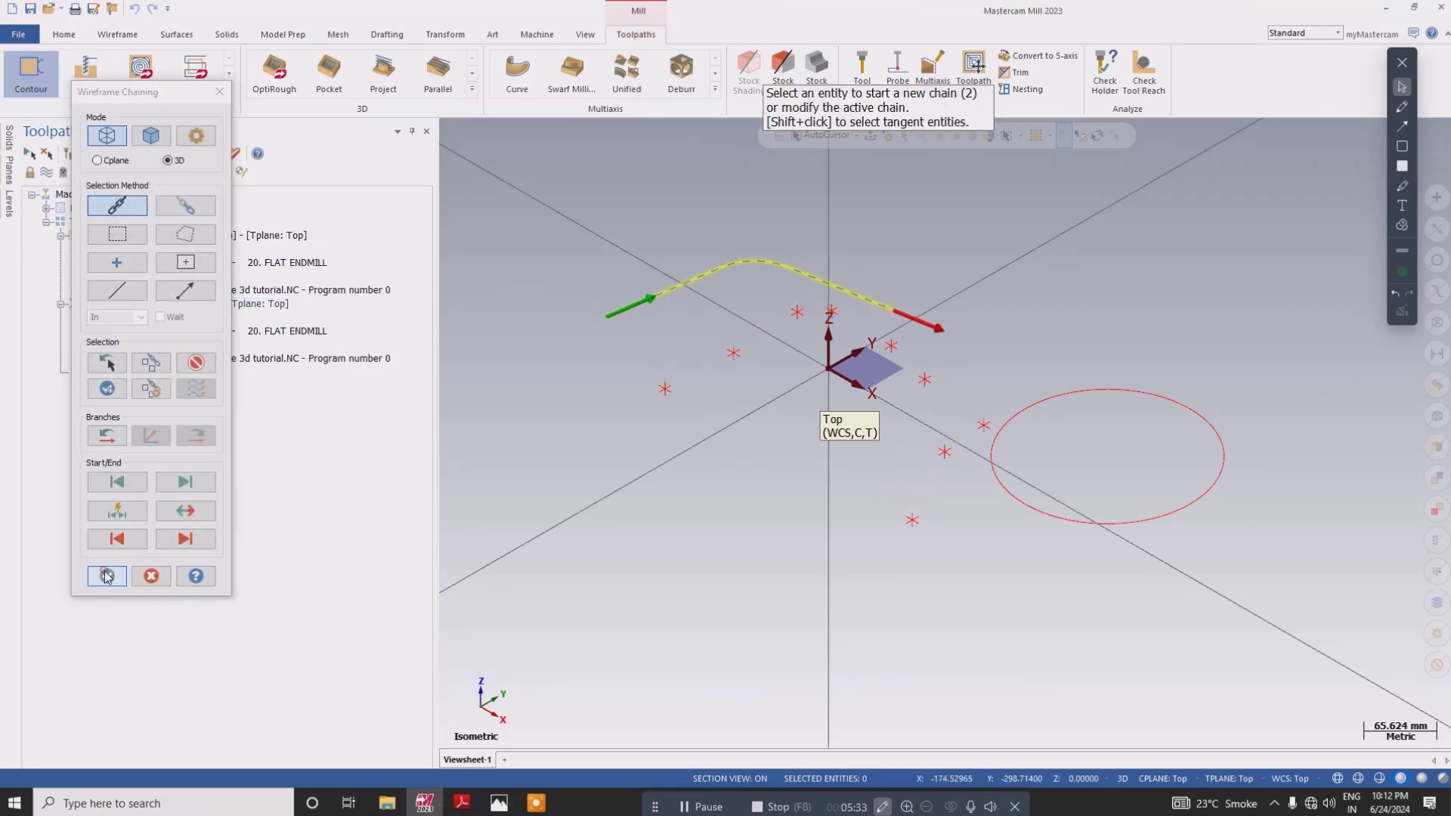
{"action": "left_click", "coordinate": [108, 574]}
- Assign the 14 mm flat end mill, tool 220, from the Mill_mm tool library to the contour toolpath
{"action": "left_click", "coordinate": [158, 140]}
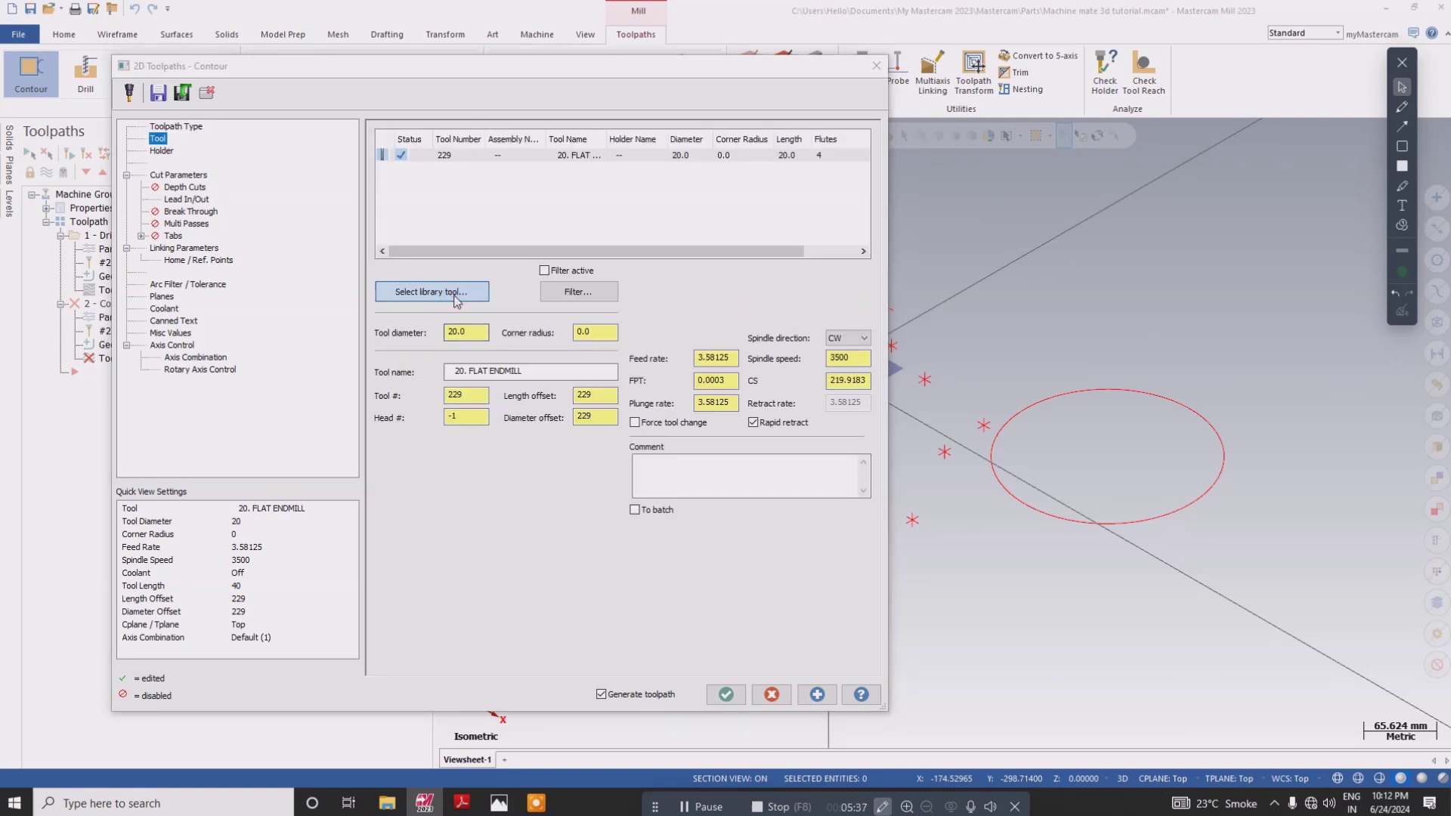
{"action": "left_click", "coordinate": [456, 294]}
{"action": "left_click", "coordinate": [639, 281]}
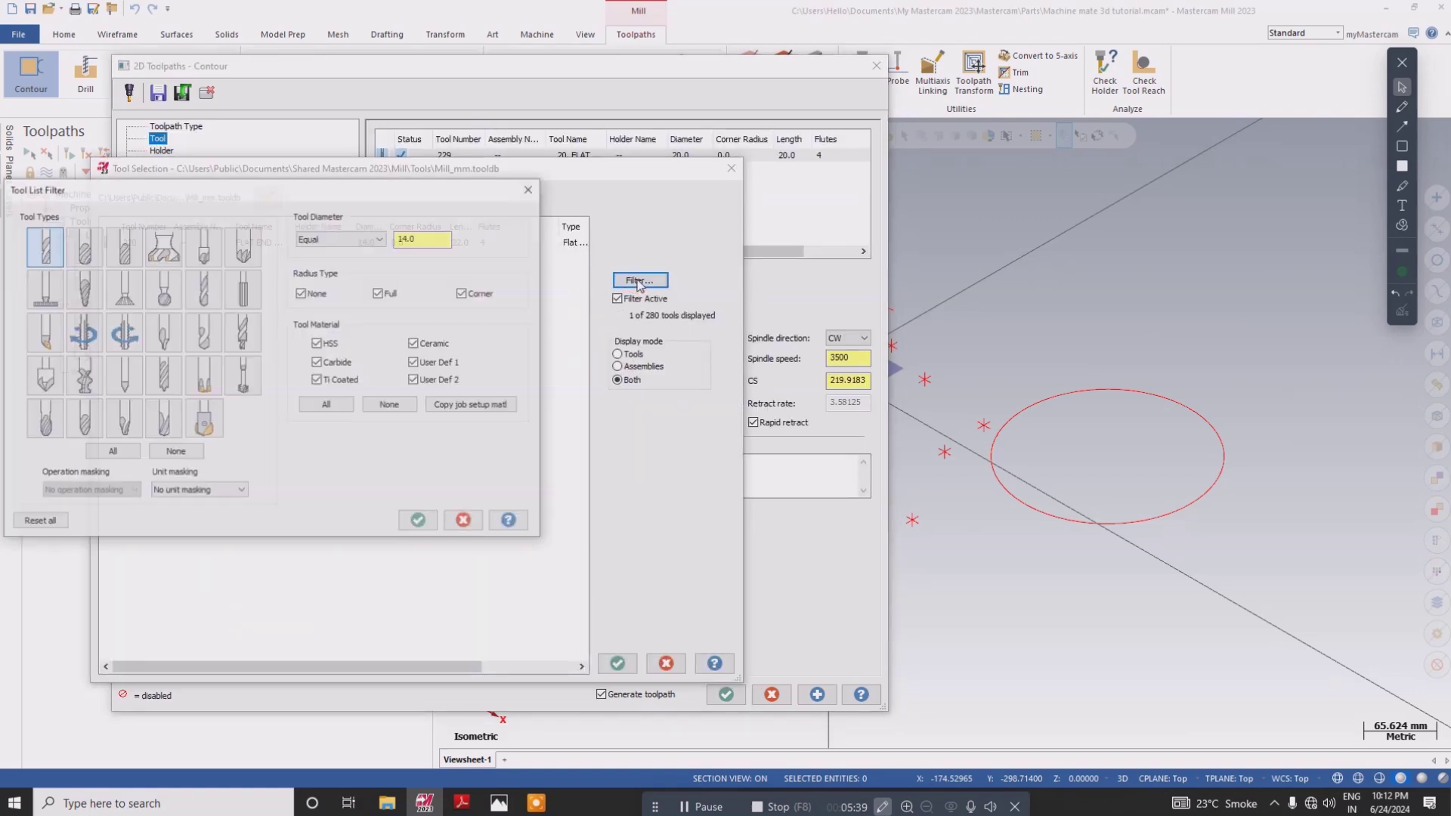
{"action": "left_click", "coordinate": [419, 522]}
{"action": "left_click", "coordinate": [450, 243]}
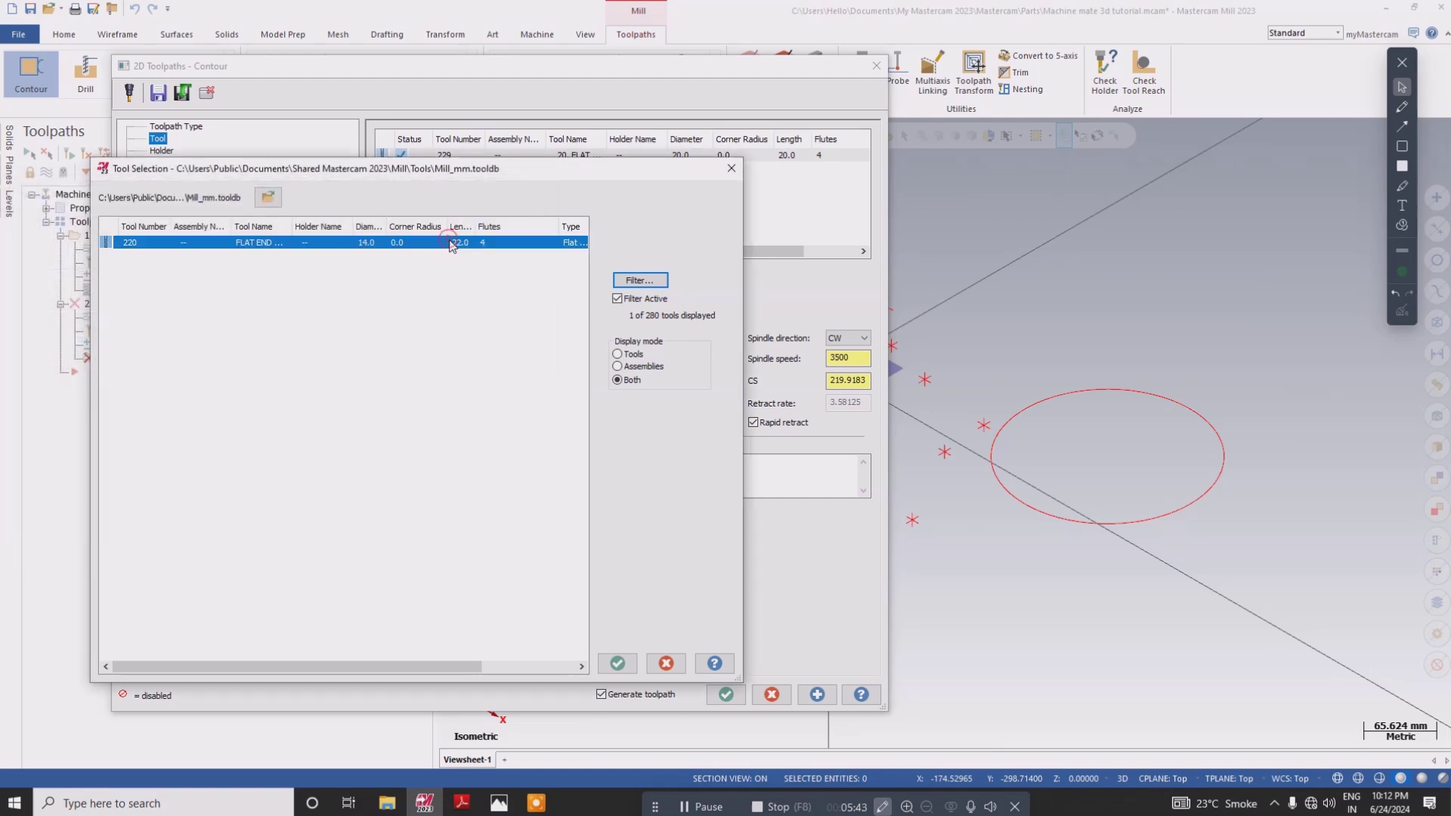
{"action": "left_click", "coordinate": [617, 663]}
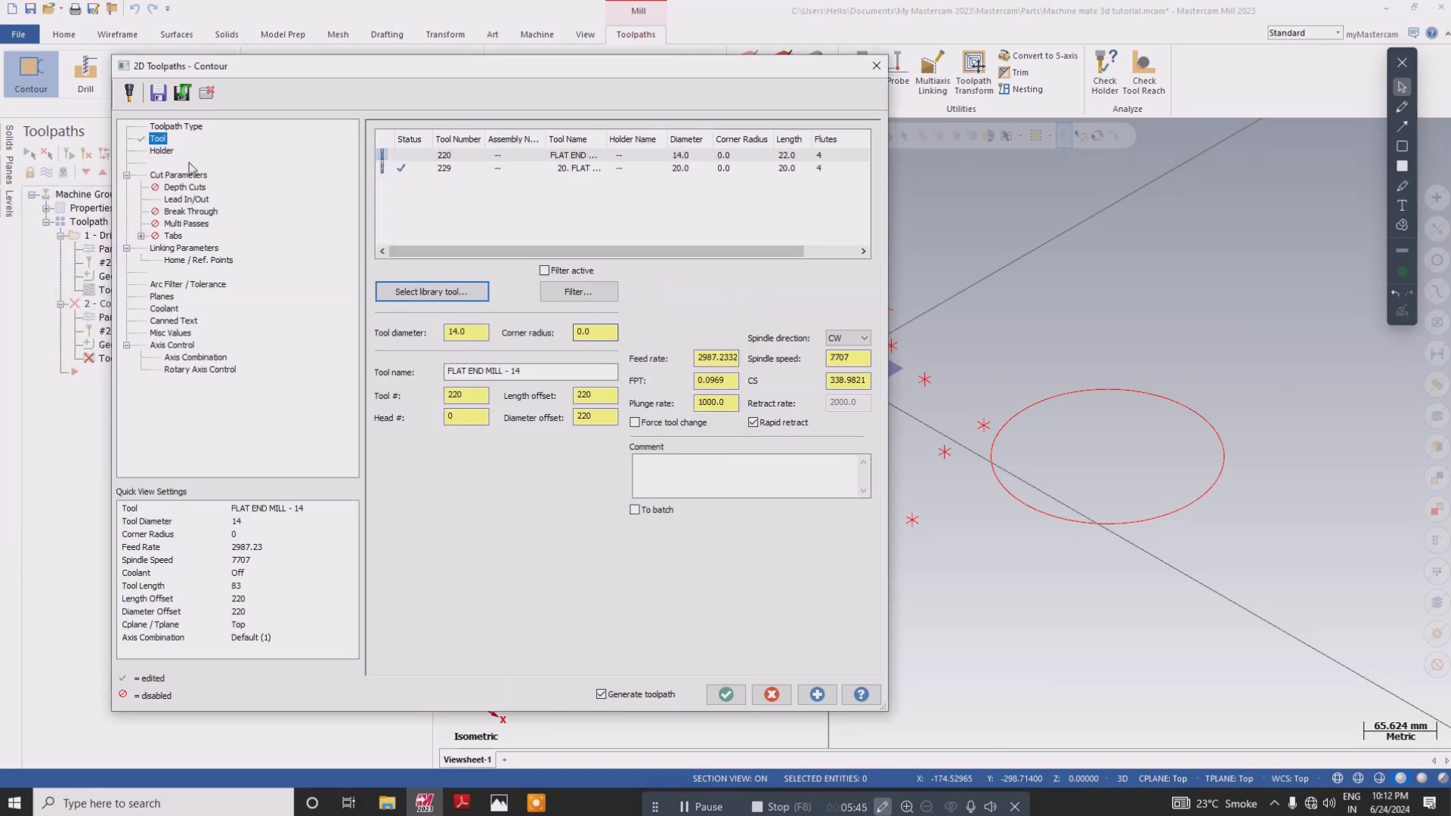
- Go through the contour's cut and linking parameters without edits and generate the 2D contour toolpath
{"action": "left_click", "coordinate": [179, 177]}
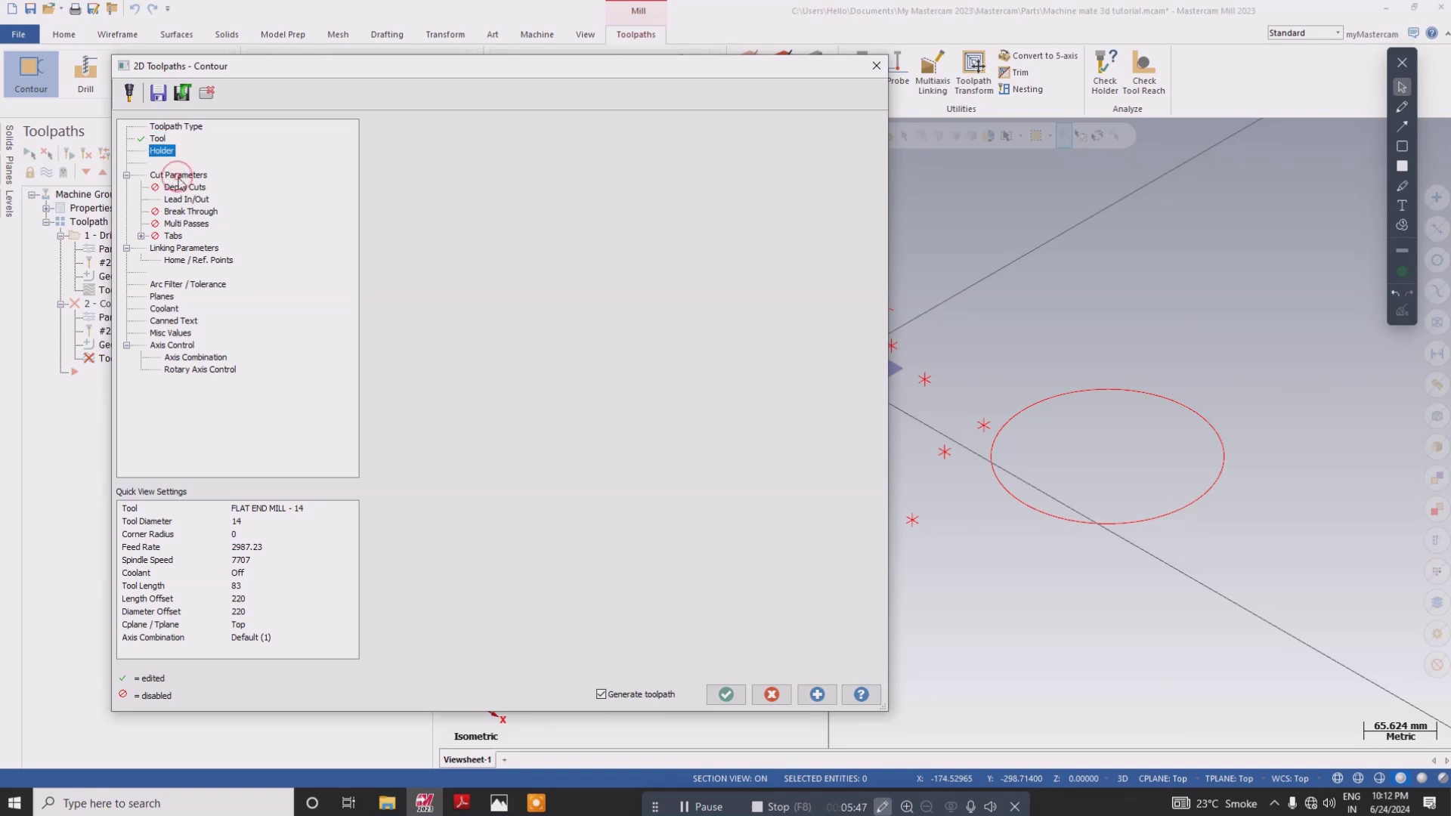
{"action": "left_click", "coordinate": [181, 249]}
{"action": "left_click", "coordinate": [735, 700]}
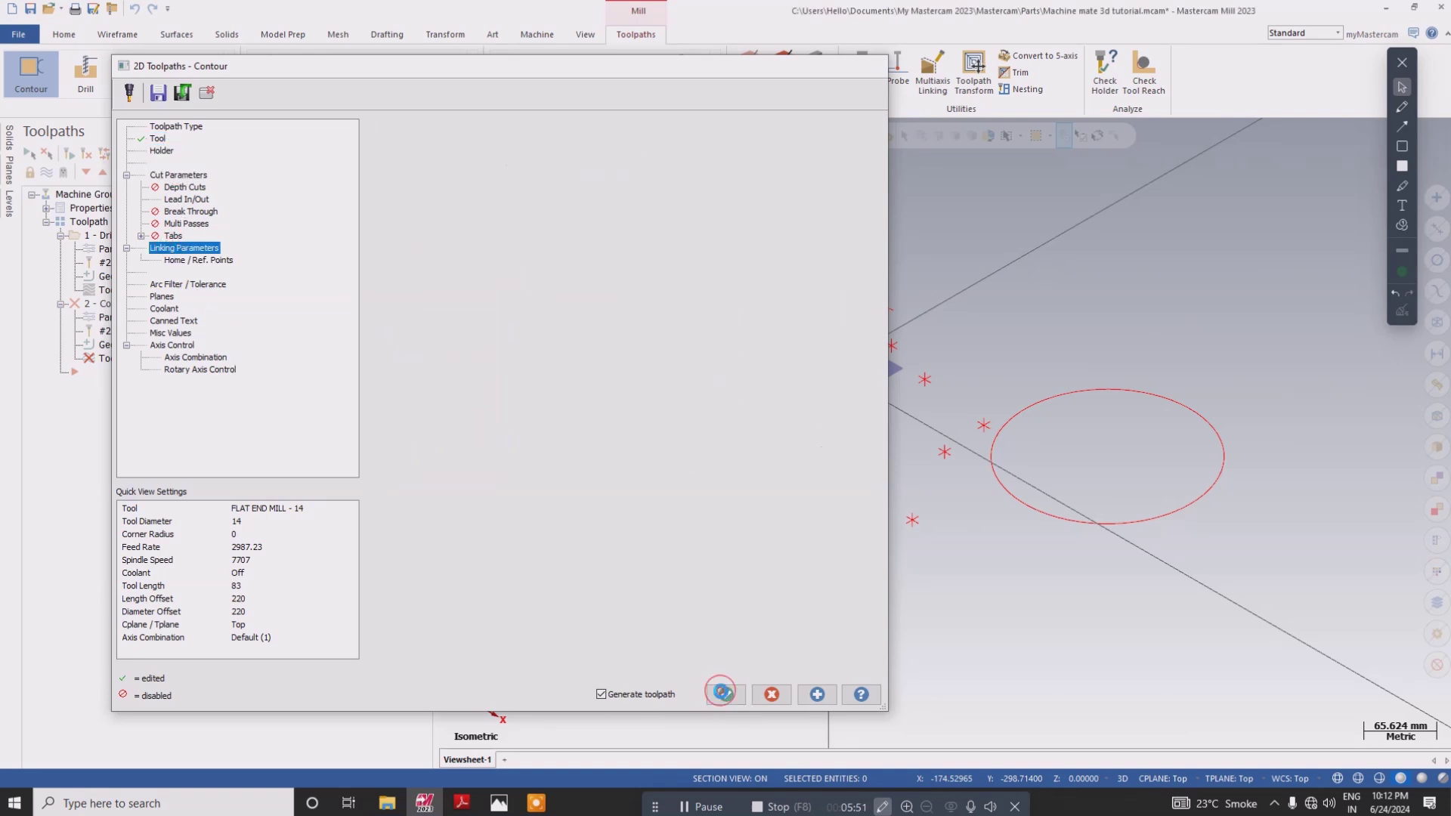
{"action": "scroll", "coordinate": [681, 320], "scroll_direction": "down", "scroll_amount": 2}
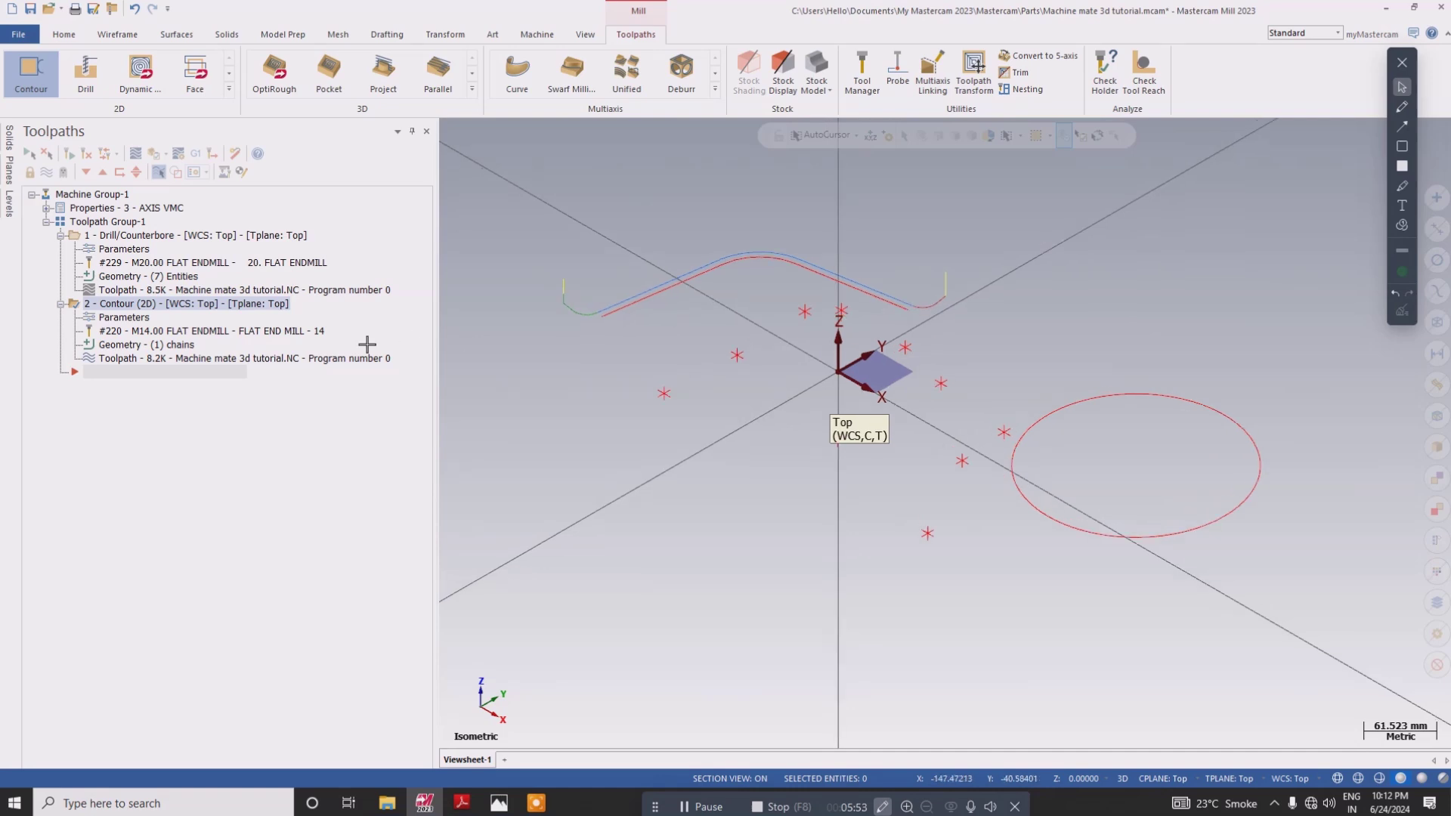
{"action": "scroll", "coordinate": [650, 359], "scroll_direction": "up", "scroll_amount": 3}
{"action": "scroll", "coordinate": [643, 393], "scroll_direction": "down", "scroll_amount": 3}
{"action": "scroll", "coordinate": [640, 403], "scroll_direction": "down", "scroll_amount": 1}
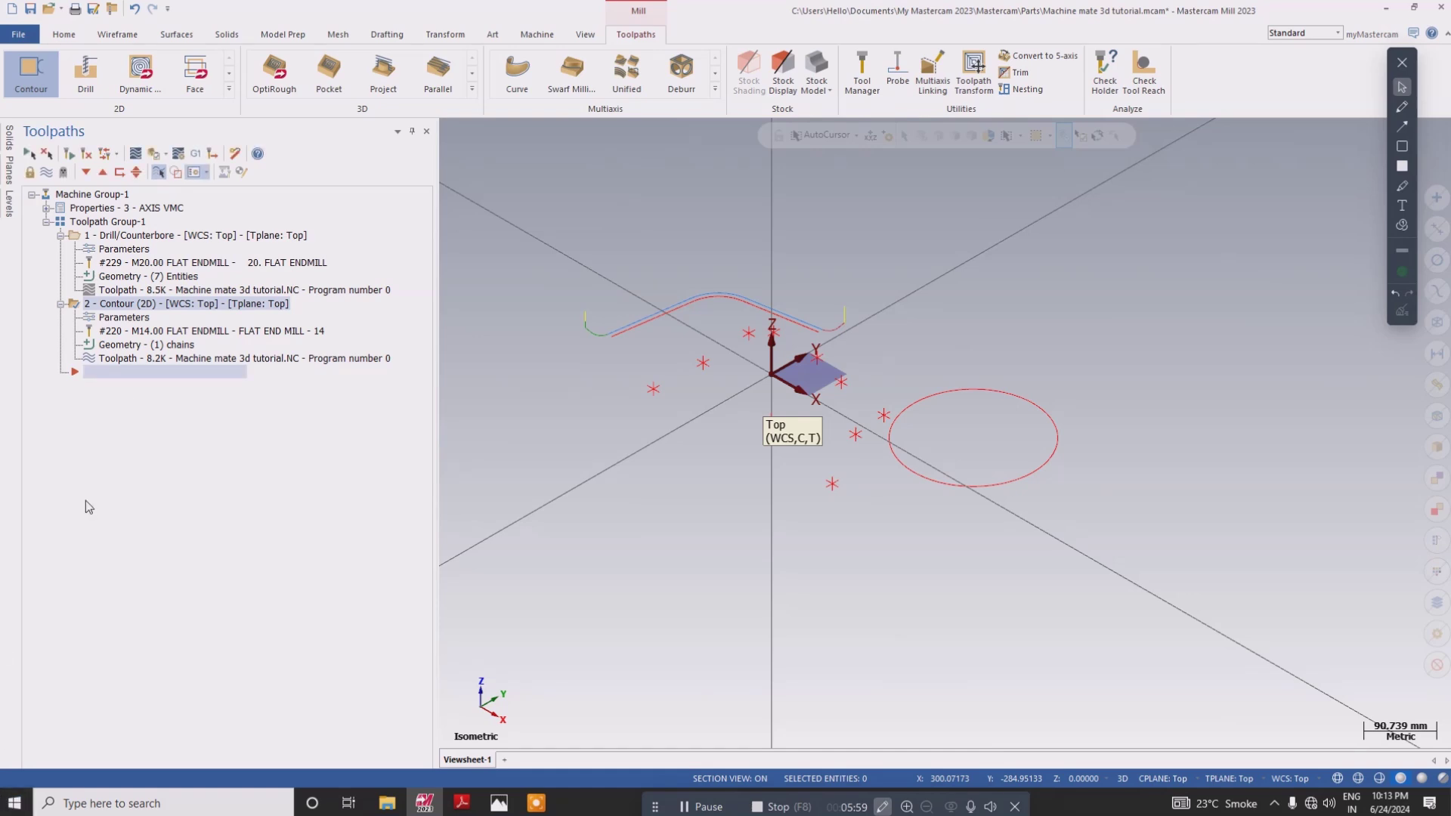
- Collapse the Drill/Counterbore and Contour (2D) operations in the toolpath tree
{"action": "left_click", "coordinate": [60, 235]}
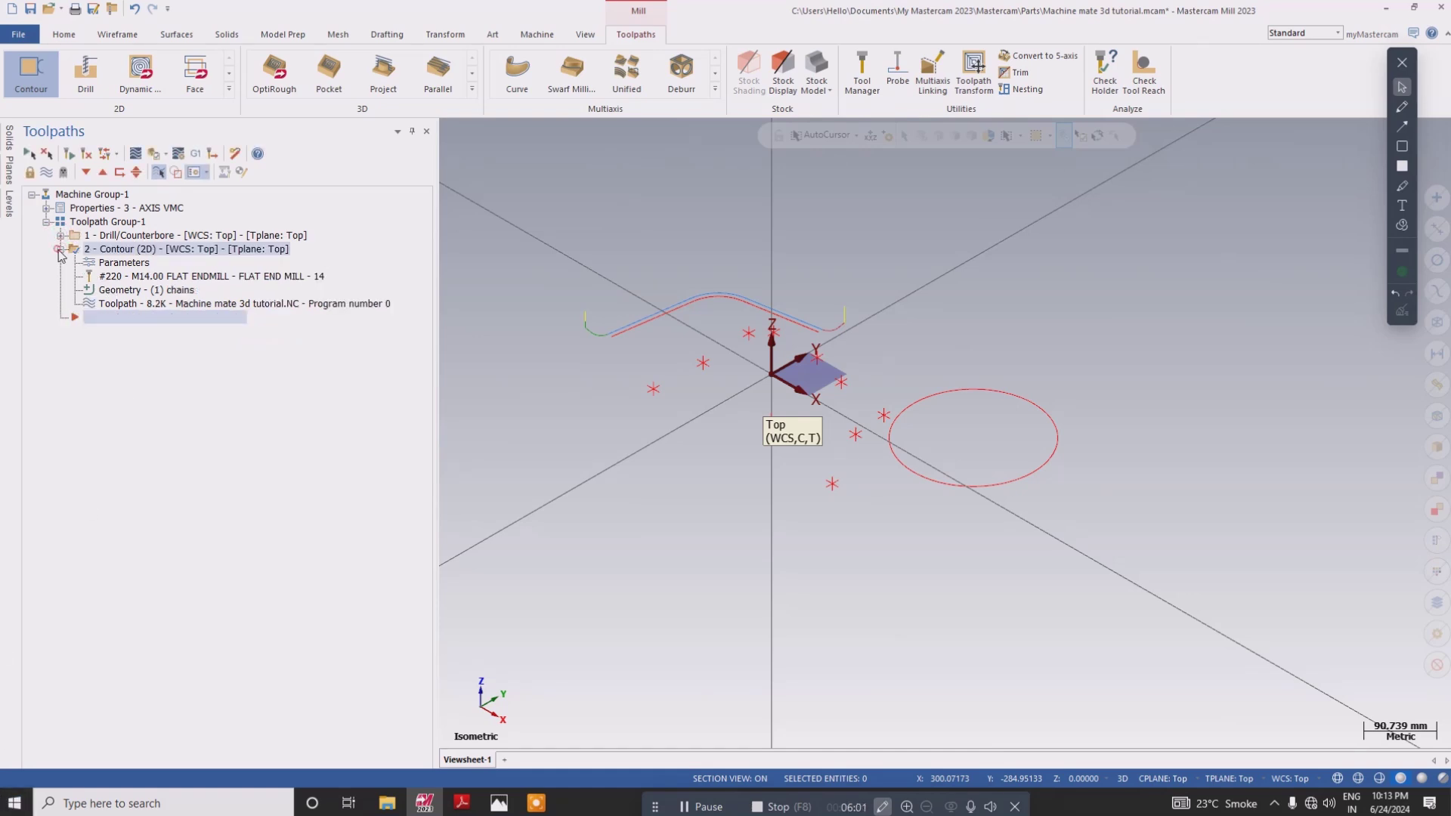
{"action": "left_click", "coordinate": [60, 249]}
{"action": "scroll", "coordinate": [677, 328], "scroll_direction": "up", "scroll_amount": 1}
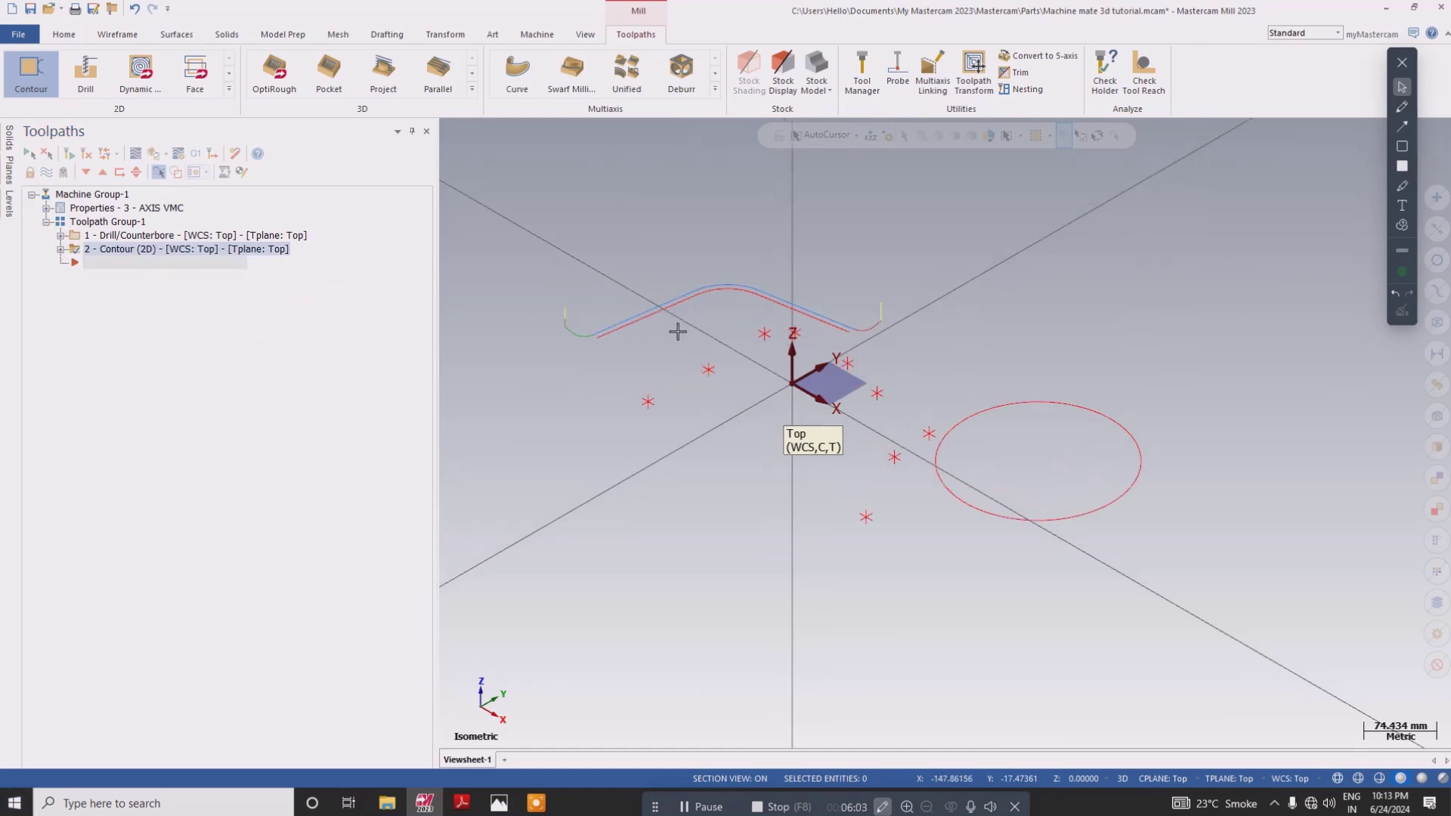
{"action": "scroll", "coordinate": [615, 327], "scroll_direction": "up", "scroll_amount": 1}
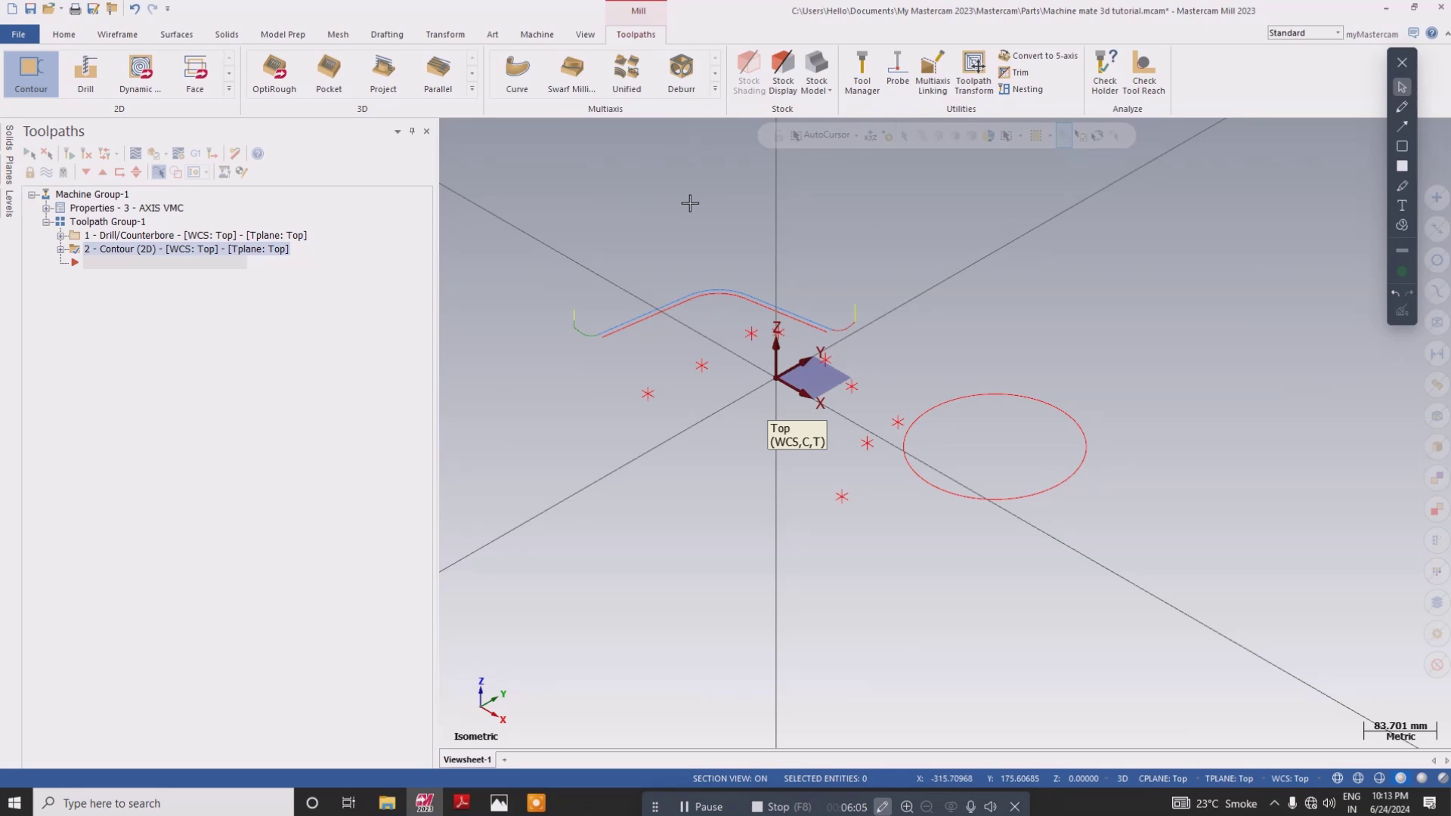
- Highlight the "Working with CAD Entities (Points, Lines, Arcs, Splines)" topic in the Adobe Reader course outline and return to Mastercam
{"action": "left_click", "coordinate": [462, 806]}
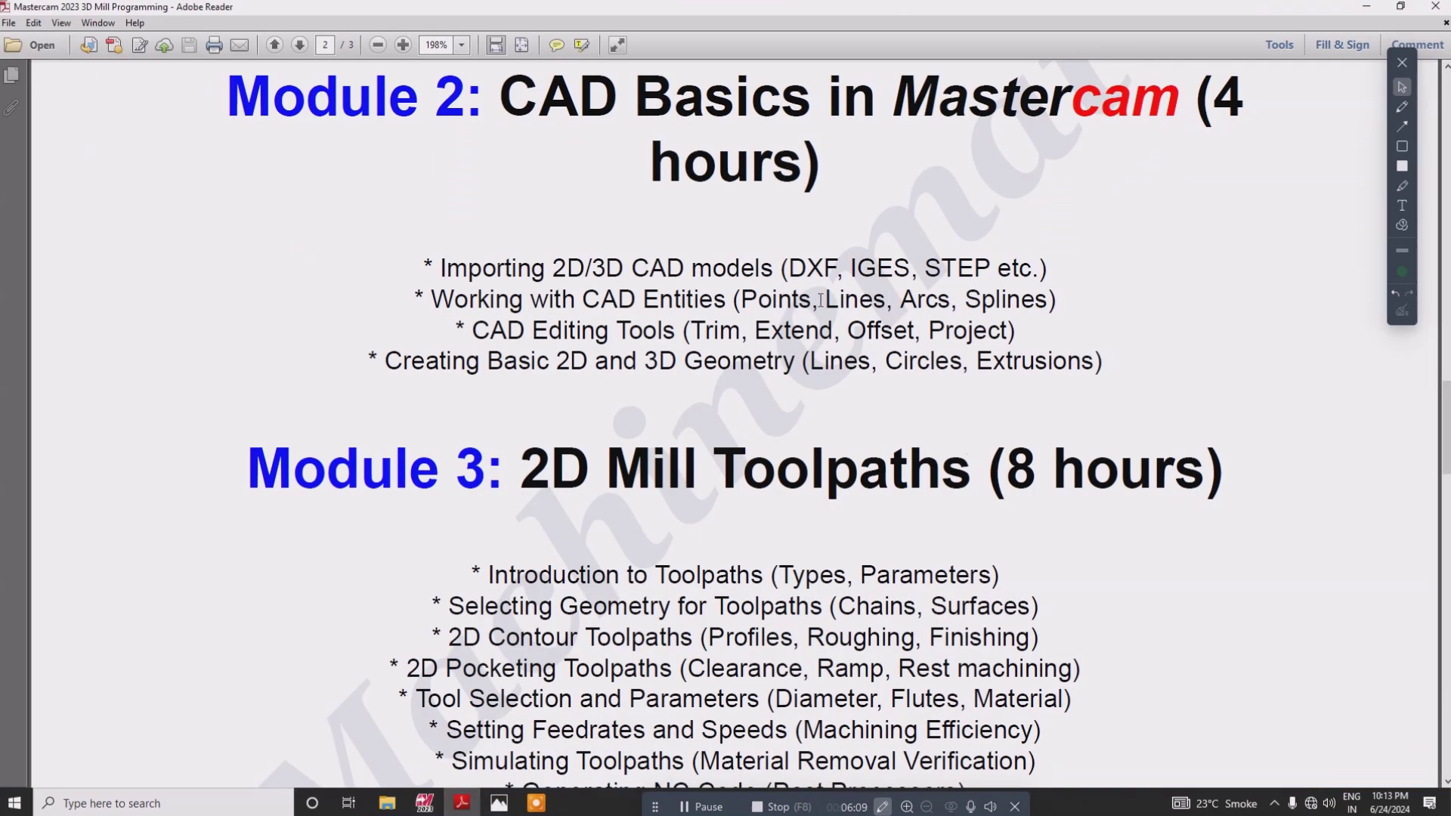
{"action": "left_click_drag", "start_coordinate": [1071, 299], "coordinate": [467, 305]}
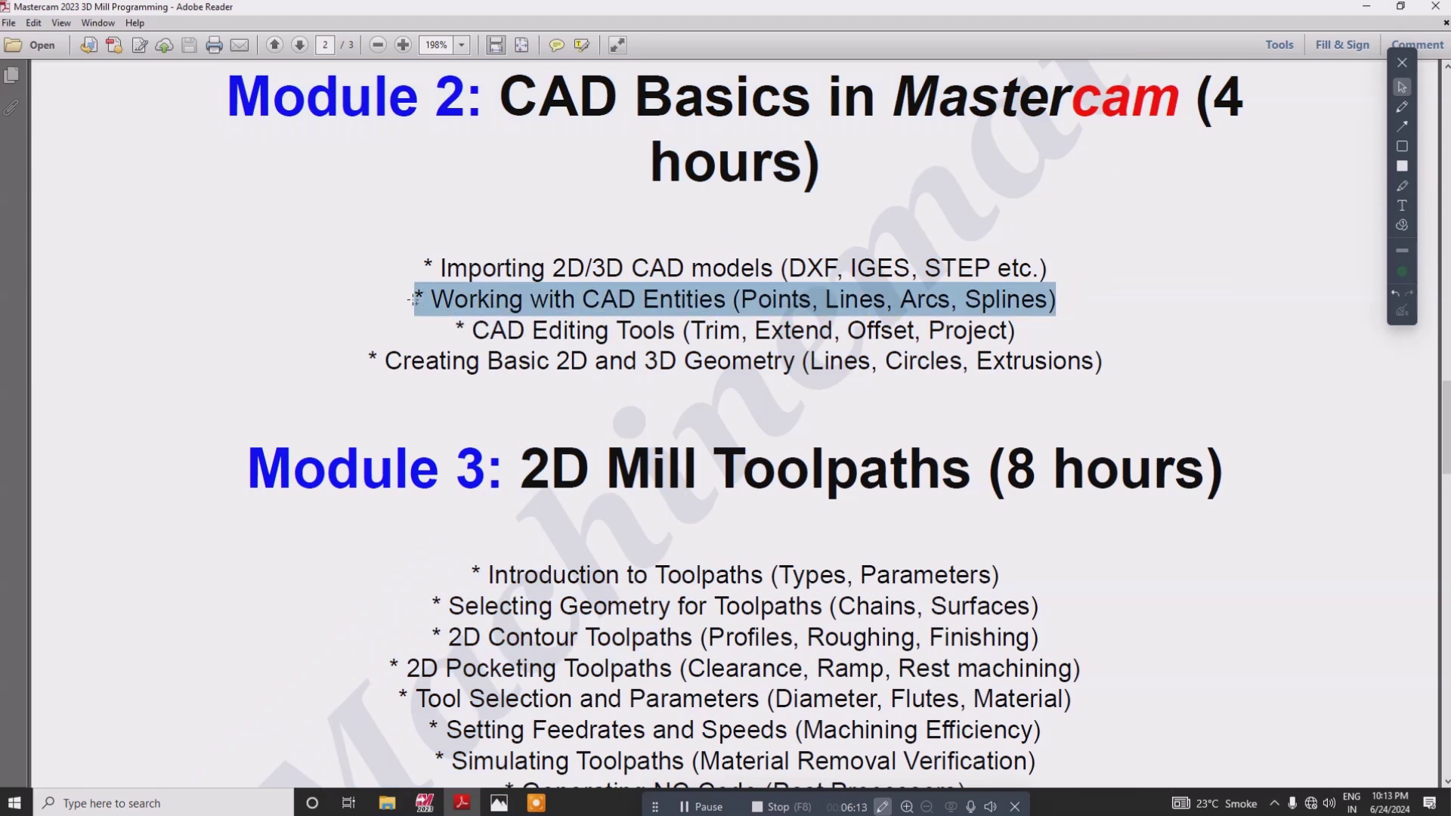
{"action": "left_click", "coordinate": [424, 803]}
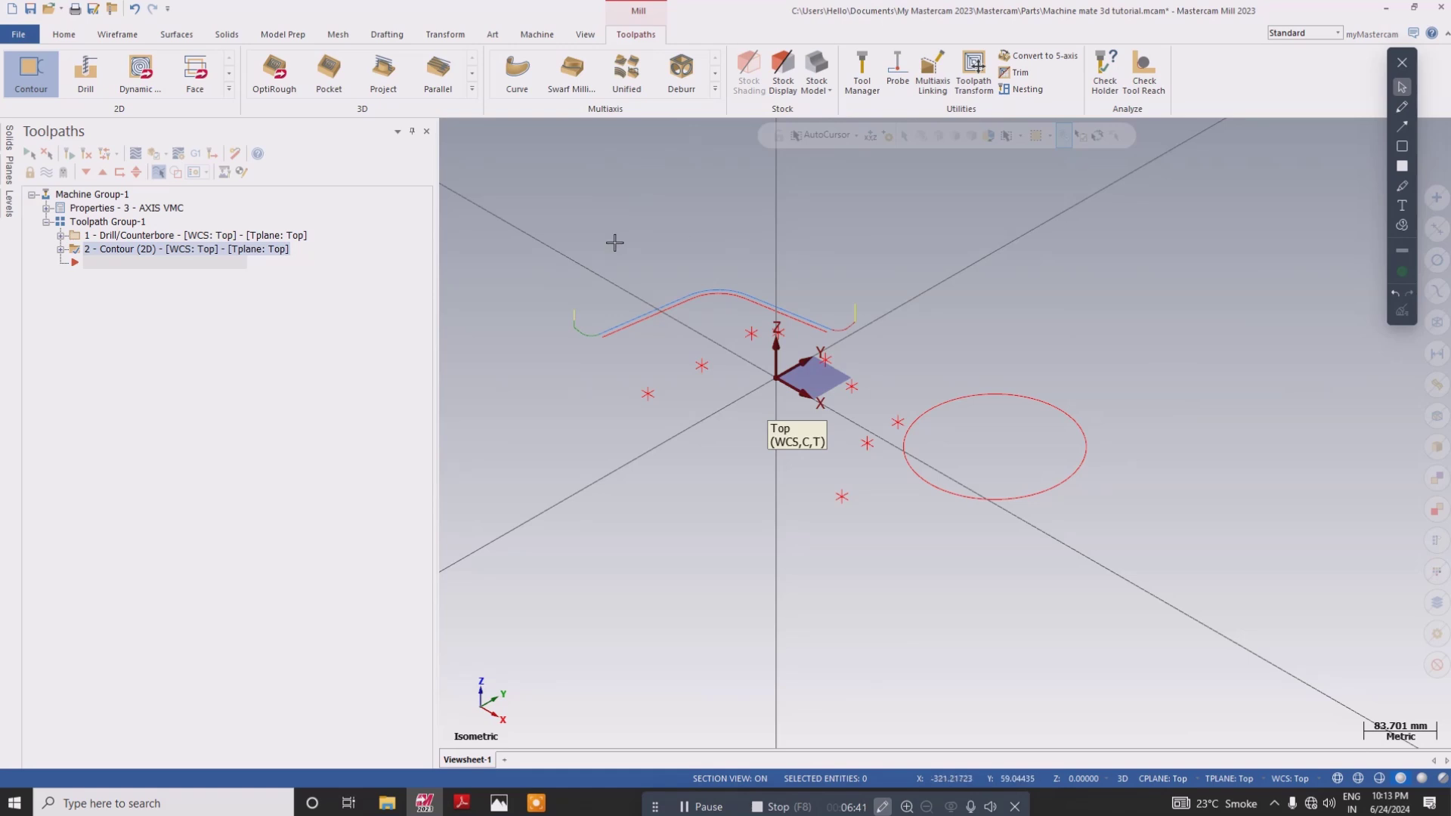
- Delete all the sample points, filleted lines and the circle, including the entities associated with toolpaths
{"action": "scroll", "coordinate": [615, 242], "scroll_direction": "down", "scroll_amount": 3}
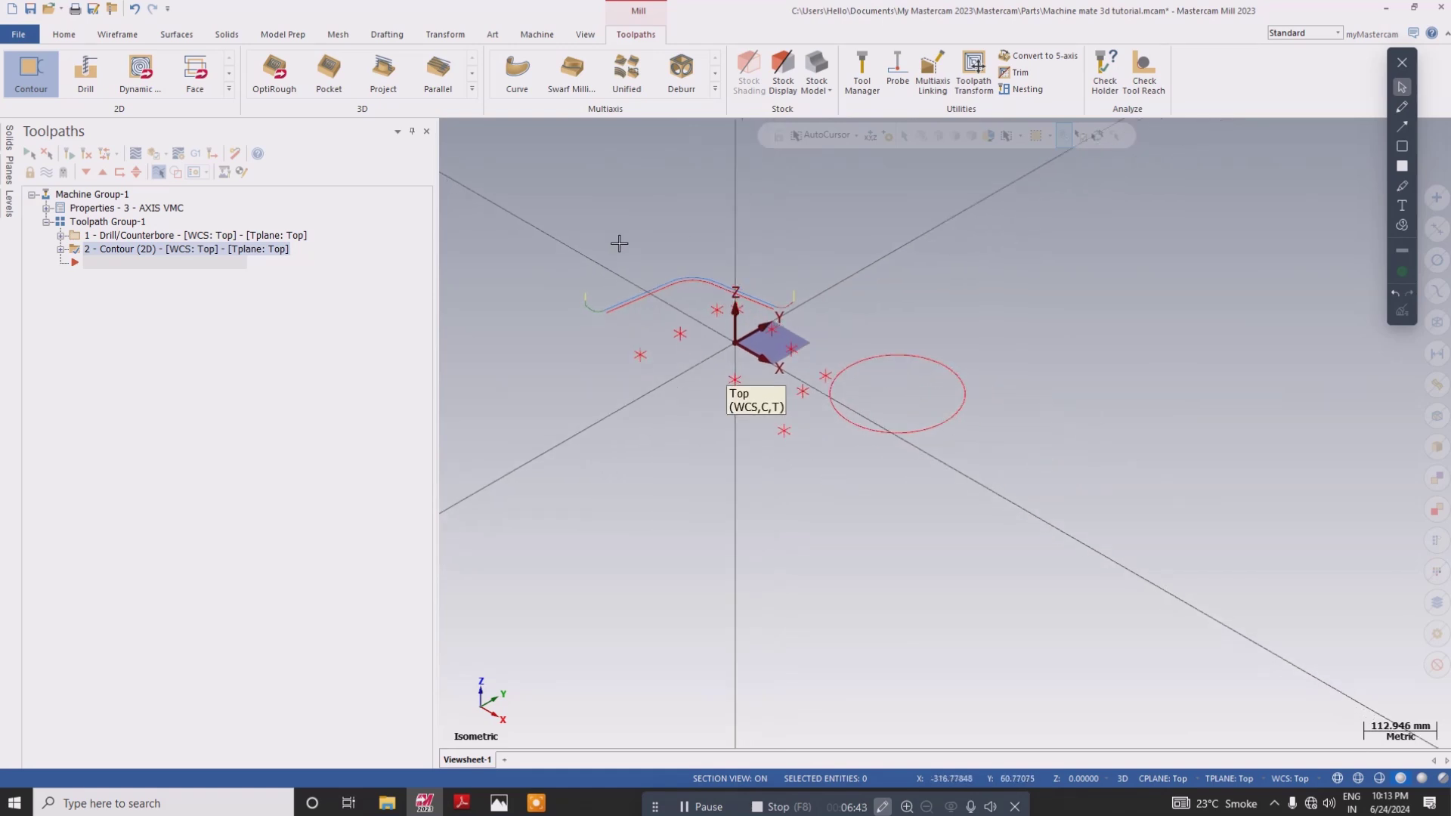
{"action": "left_click_drag", "start_coordinate": [518, 201], "coordinate": [1061, 524]}
{"action": "key", "text": "Delete"}
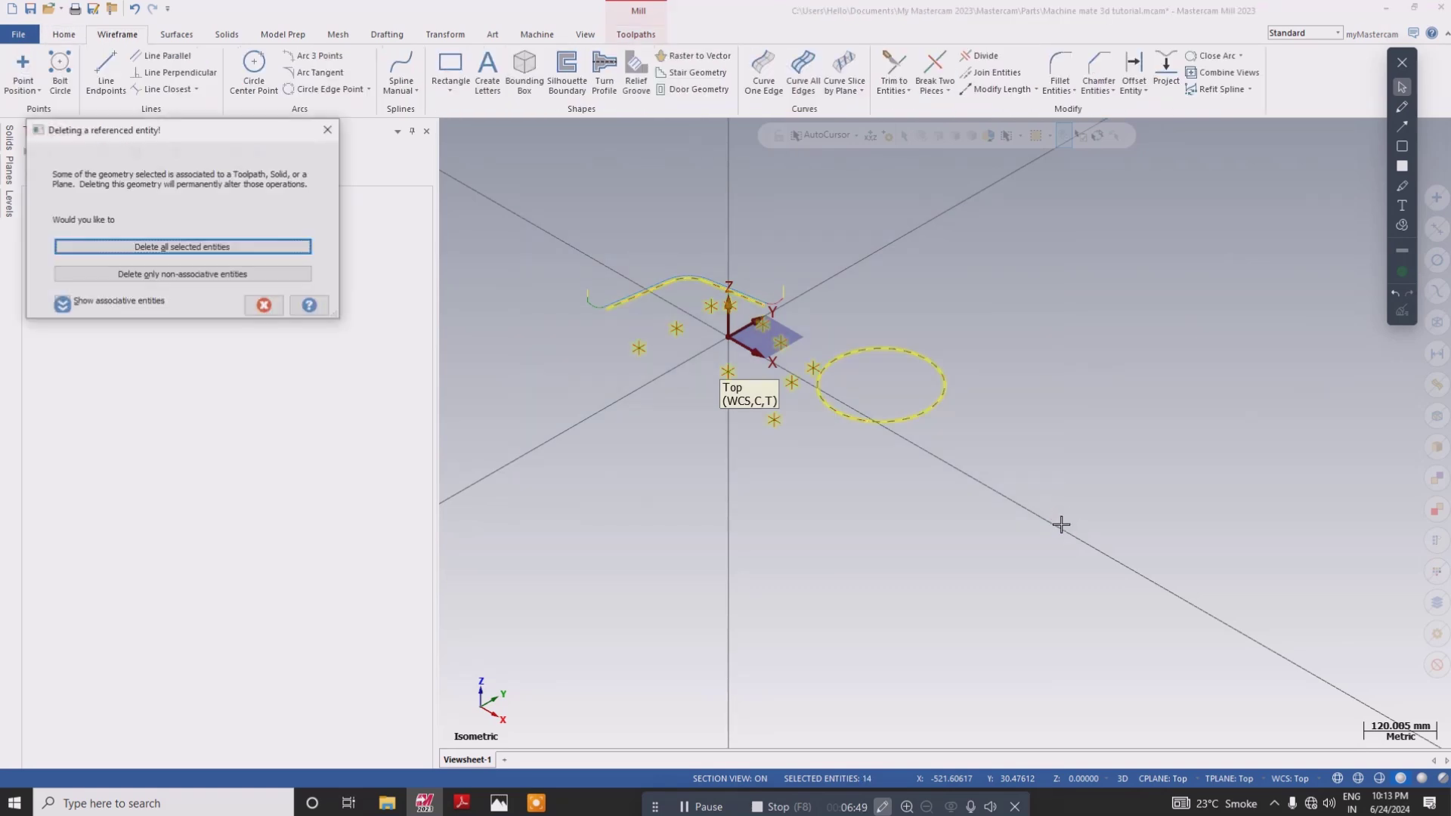
{"action": "left_click", "coordinate": [220, 252]}
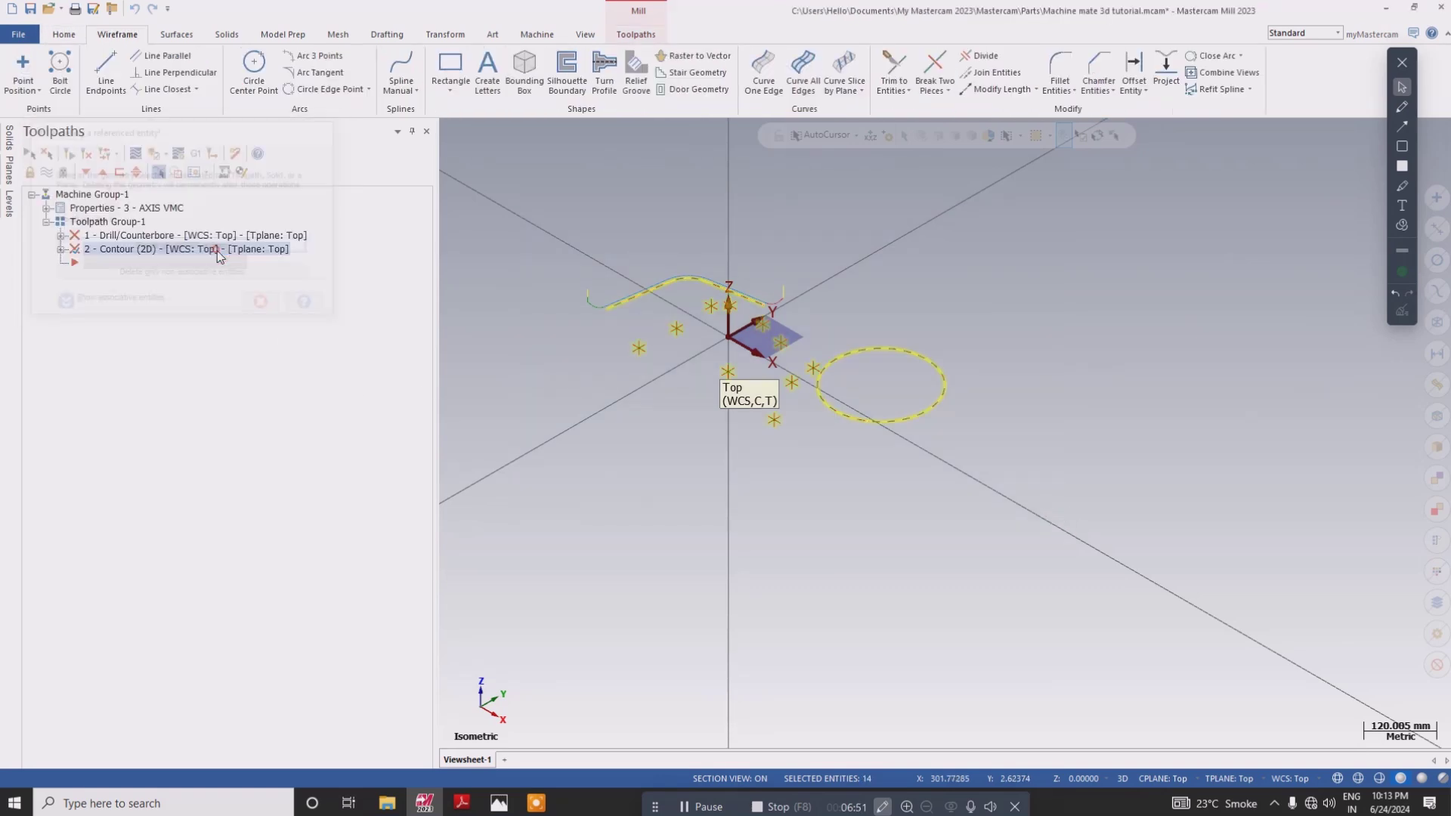
- Return to the Top view and permanently delete all toolpath operations and tools
{"action": "right_click", "coordinate": [651, 269]}
{"action": "left_click", "coordinate": [696, 360]}
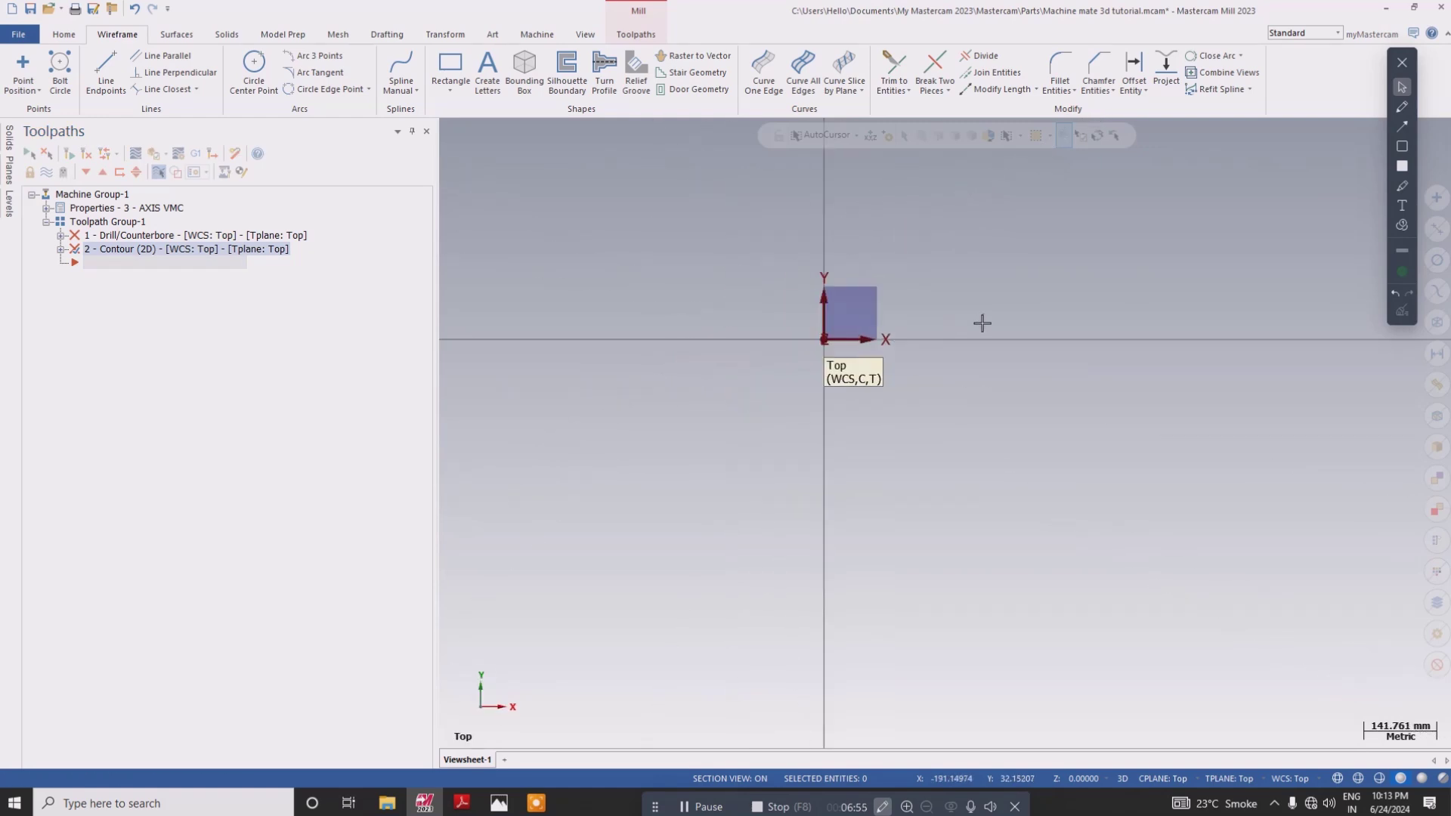
{"action": "left_click", "coordinate": [238, 156]}
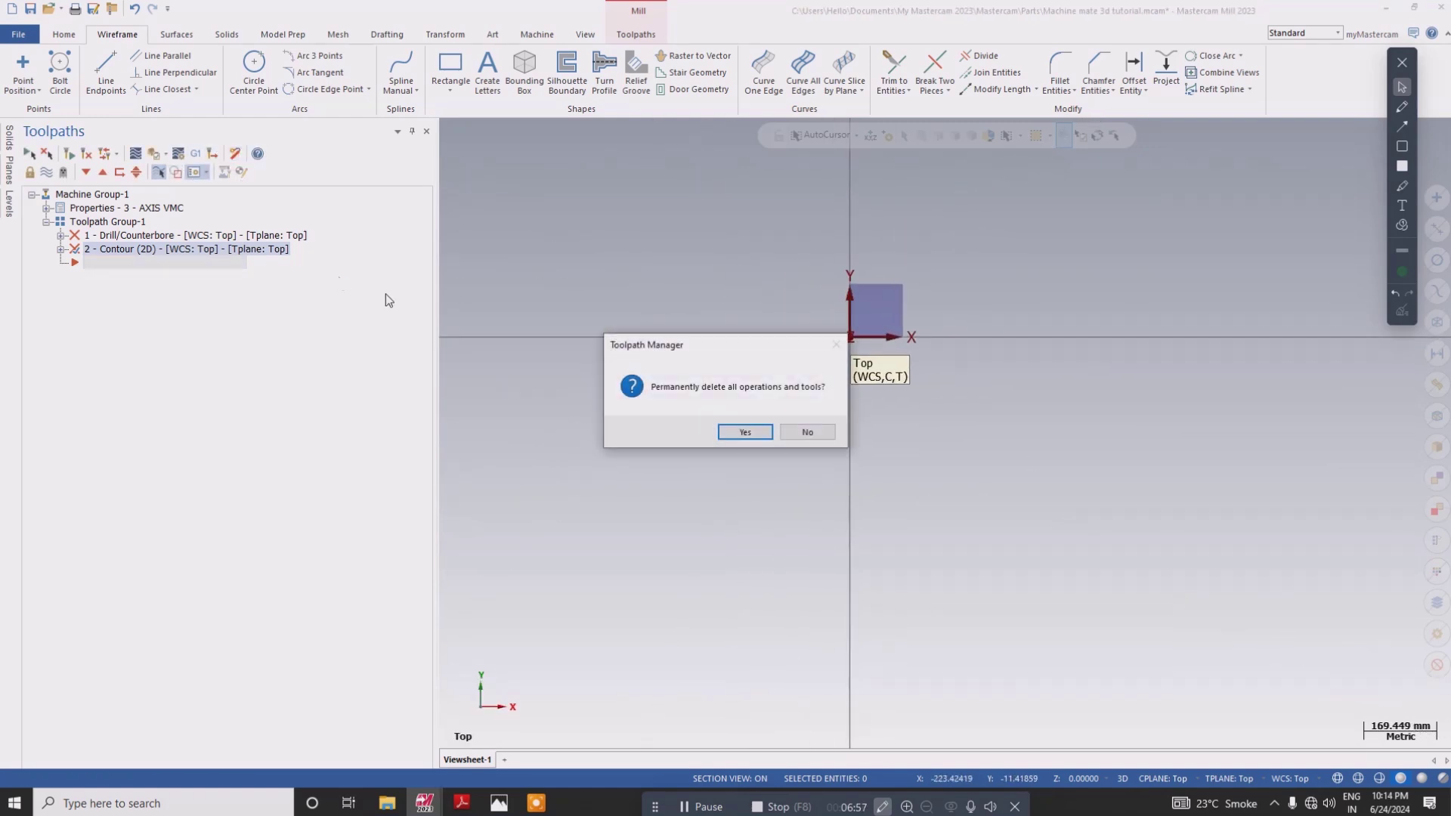
{"action": "left_click", "coordinate": [748, 432]}
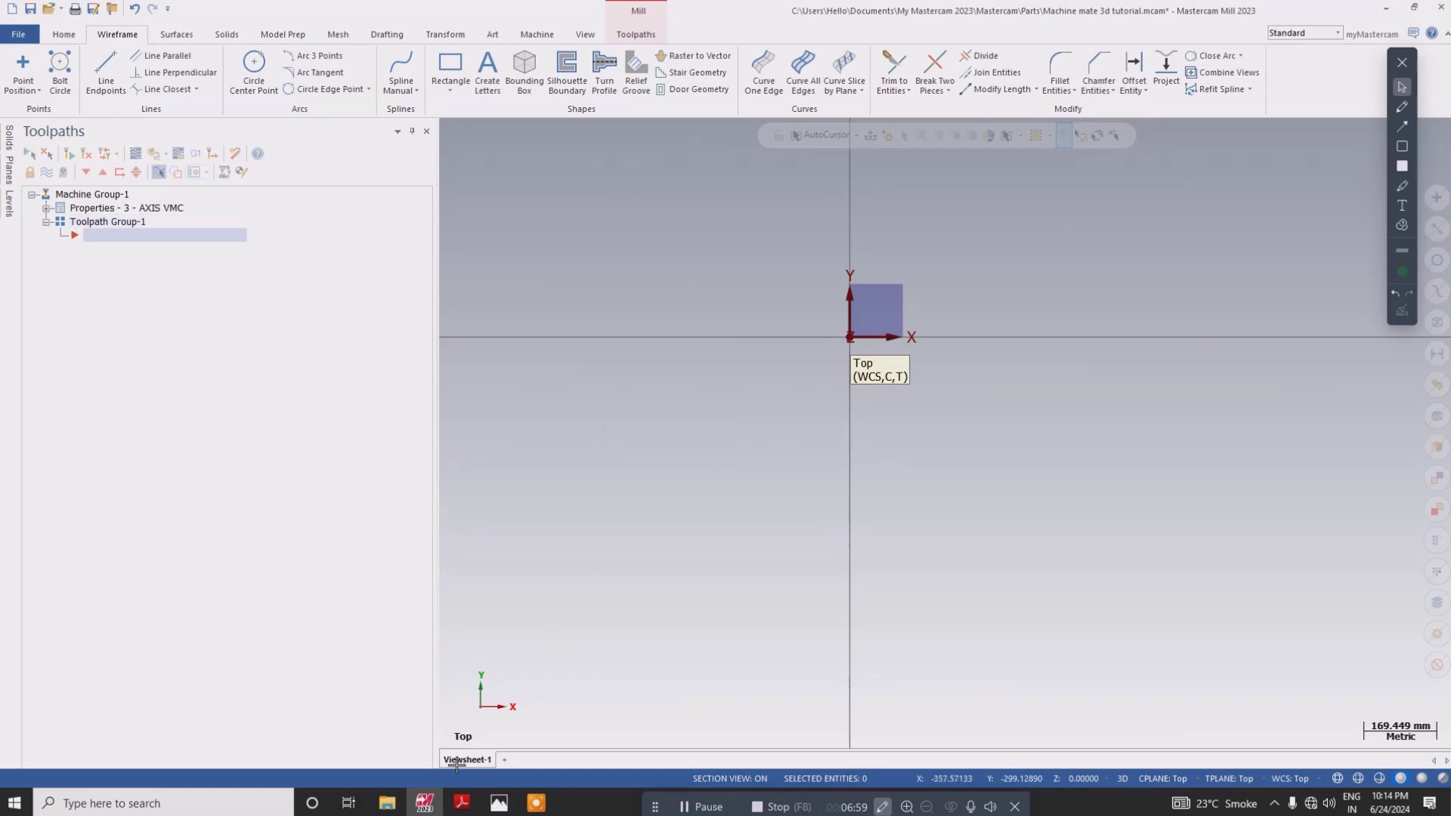
- Highlight the "CAD Editing Tools (Trim, Extend, Offset, Project)" topic in the Adobe Reader course outline and return to Mastercam
{"action": "left_click", "coordinate": [465, 802]}
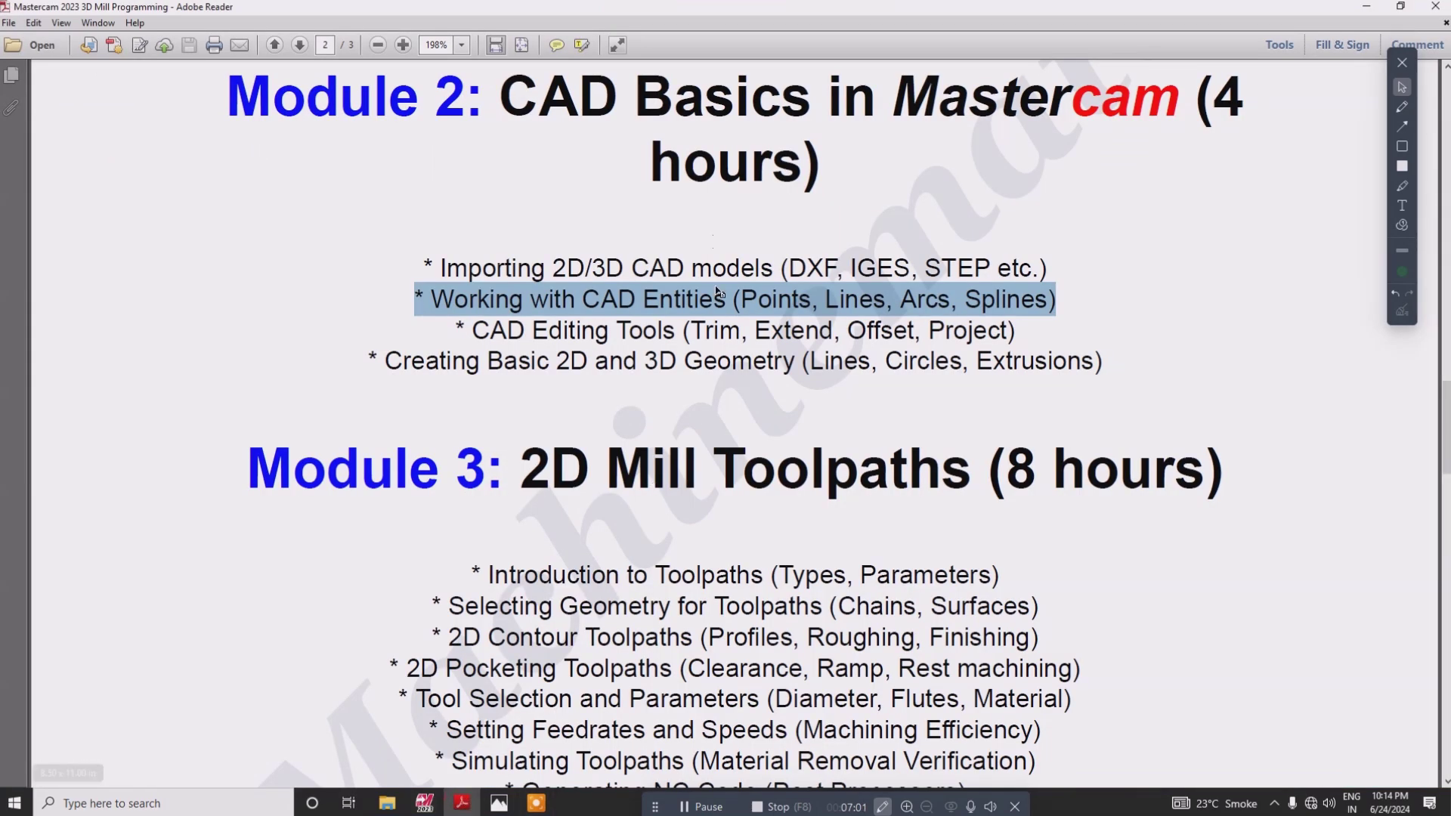
{"action": "left_click", "coordinate": [524, 343]}
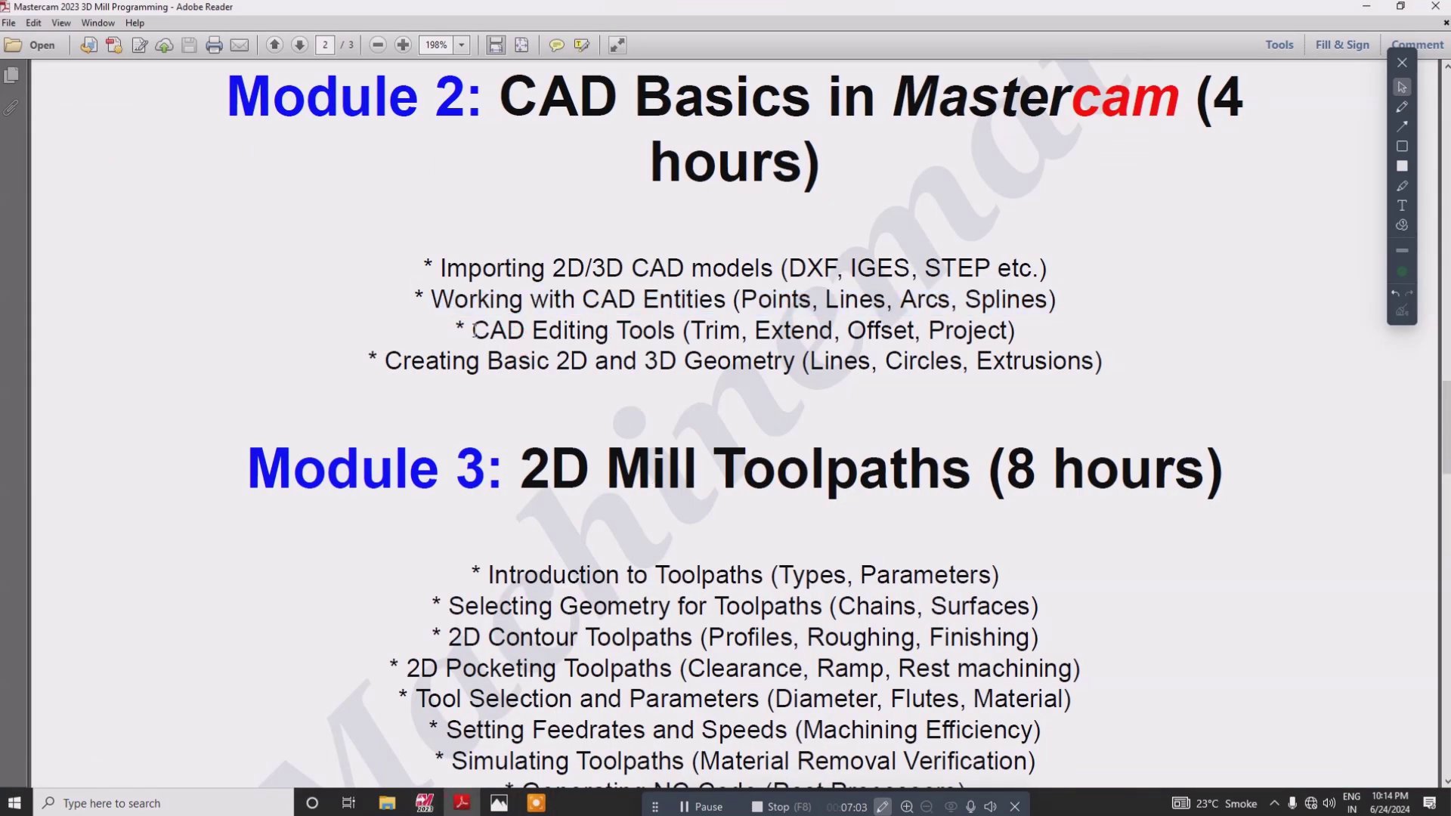
{"action": "left_click_drag", "start_coordinate": [471, 330], "coordinate": [1032, 332]}
{"action": "left_click", "coordinate": [1032, 332]}
{"action": "mouse_move", "coordinate": [428, 805]}
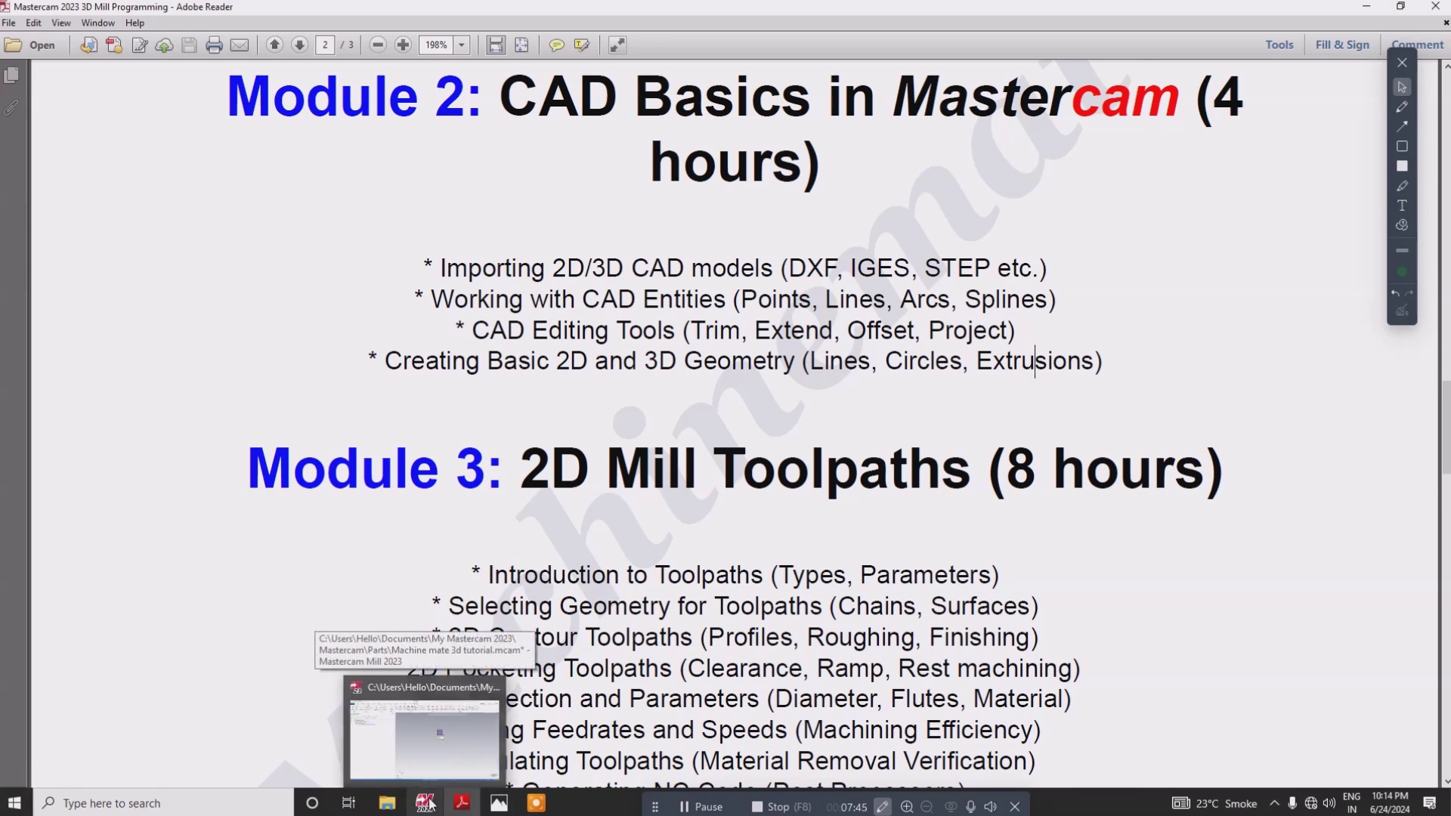
{"action": "left_click", "coordinate": [428, 805]}
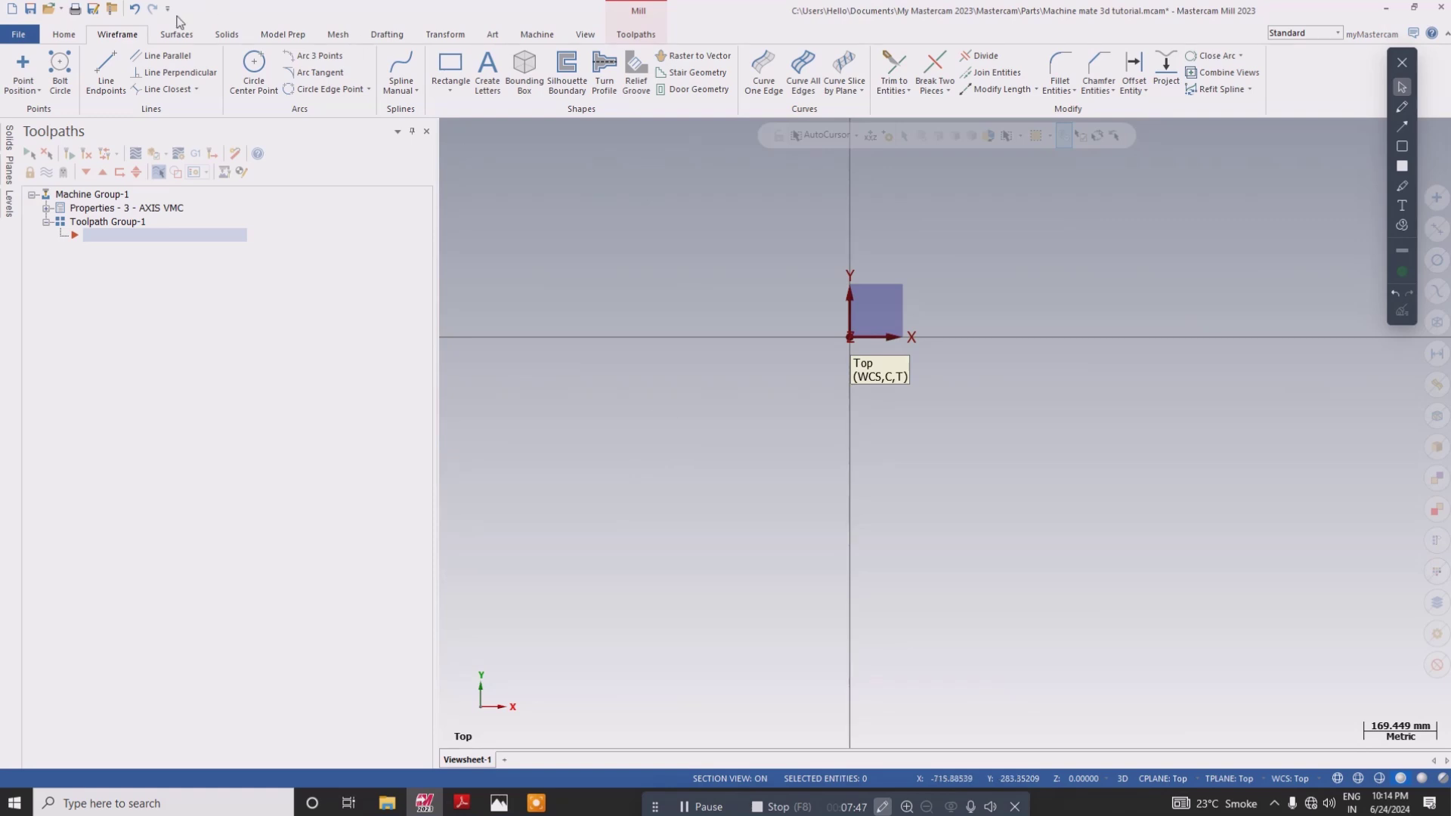
- Draw a horizontal line about 1006 mm long below the origin, crossed by a vertical line and a slightly slanted line about 702 mm long
{"action": "left_click", "coordinate": [106, 70]}
{"action": "left_click", "coordinate": [861, 433]}
{"action": "left_click", "coordinate": [1294, 425]}
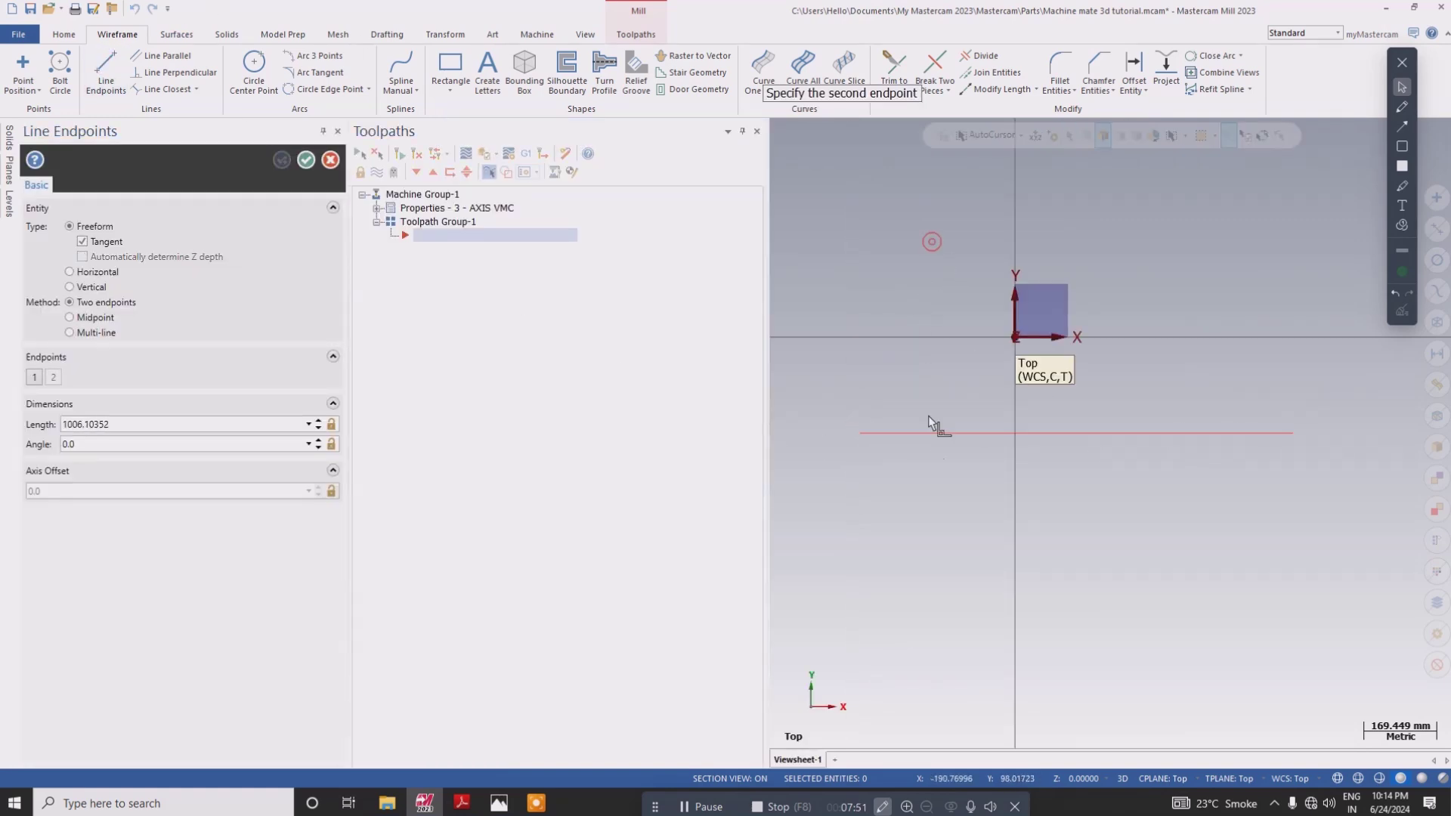
{"action": "left_click", "coordinate": [932, 576]}
{"action": "left_click", "coordinate": [1224, 589]}
{"action": "left_click", "coordinate": [1207, 287]}
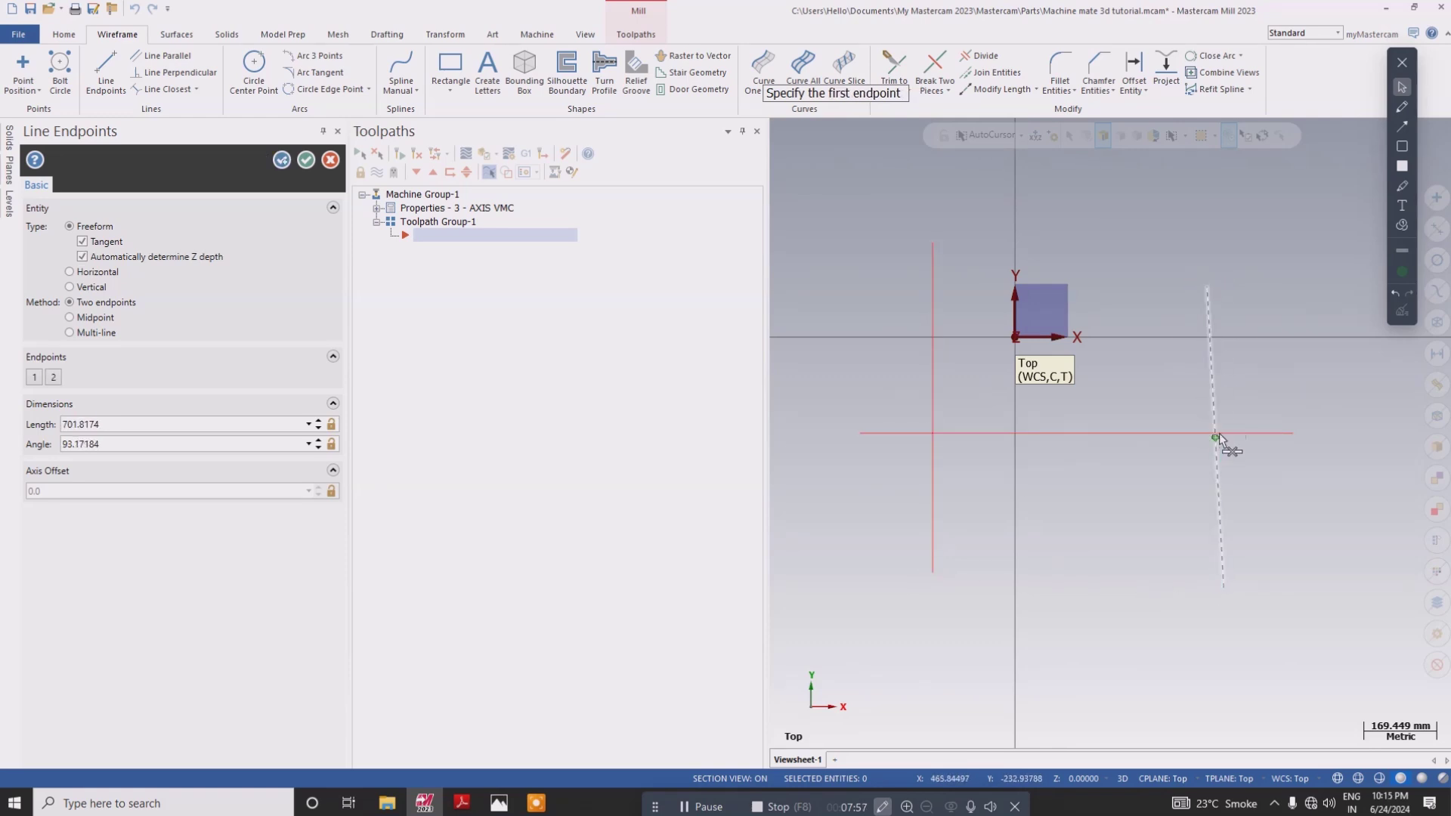
- Draw a diagonal line about 293 mm long at about 133° from the intersection of the horizontal and slanted lines
{"action": "scroll", "coordinate": [1218, 436], "scroll_direction": "up", "scroll_amount": 4}
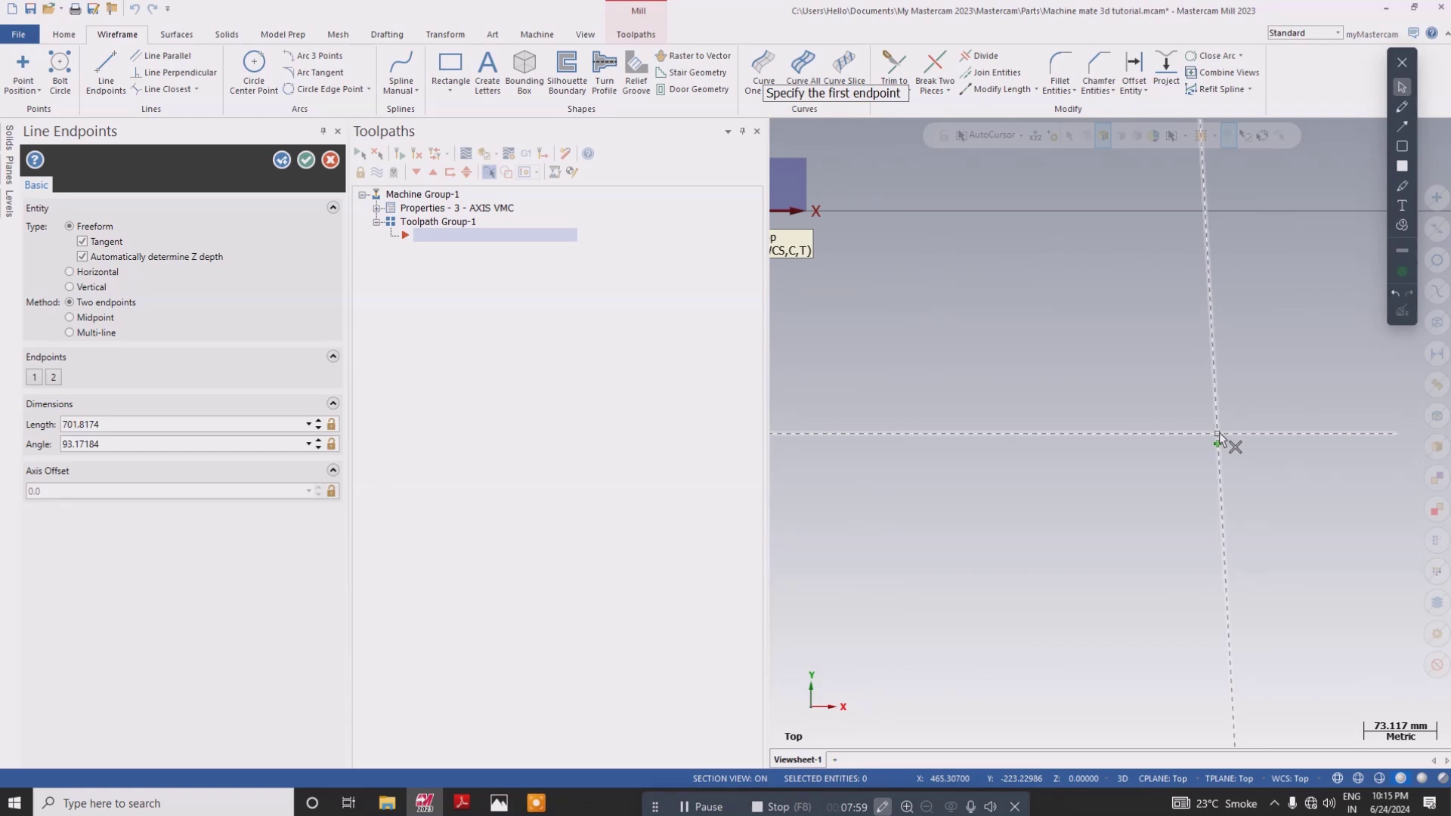
{"action": "left_click", "coordinate": [1218, 436]}
{"action": "left_click", "coordinate": [1018, 220]}
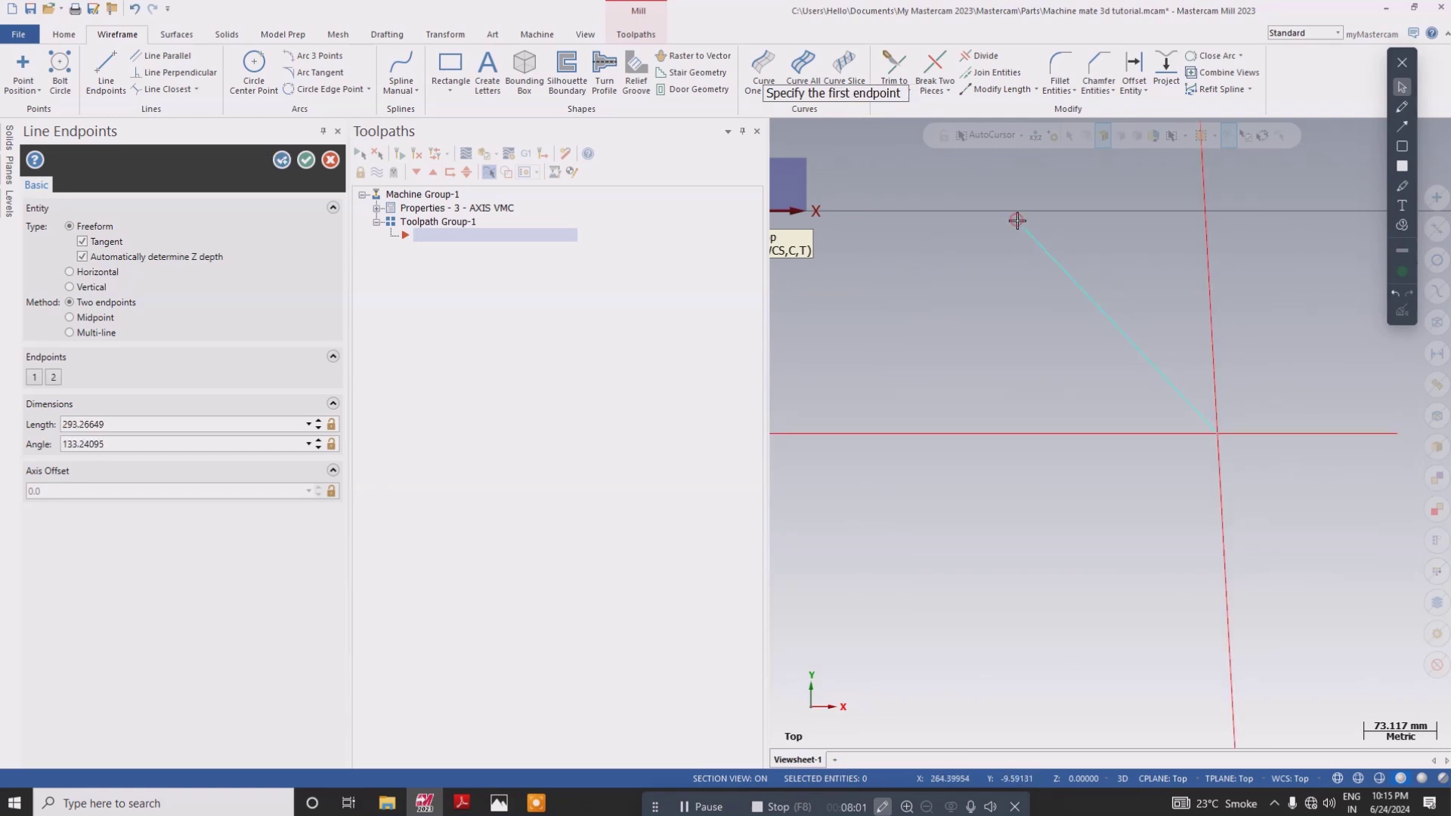
{"action": "scroll", "coordinate": [972, 285], "scroll_direction": "down", "scroll_amount": 5}
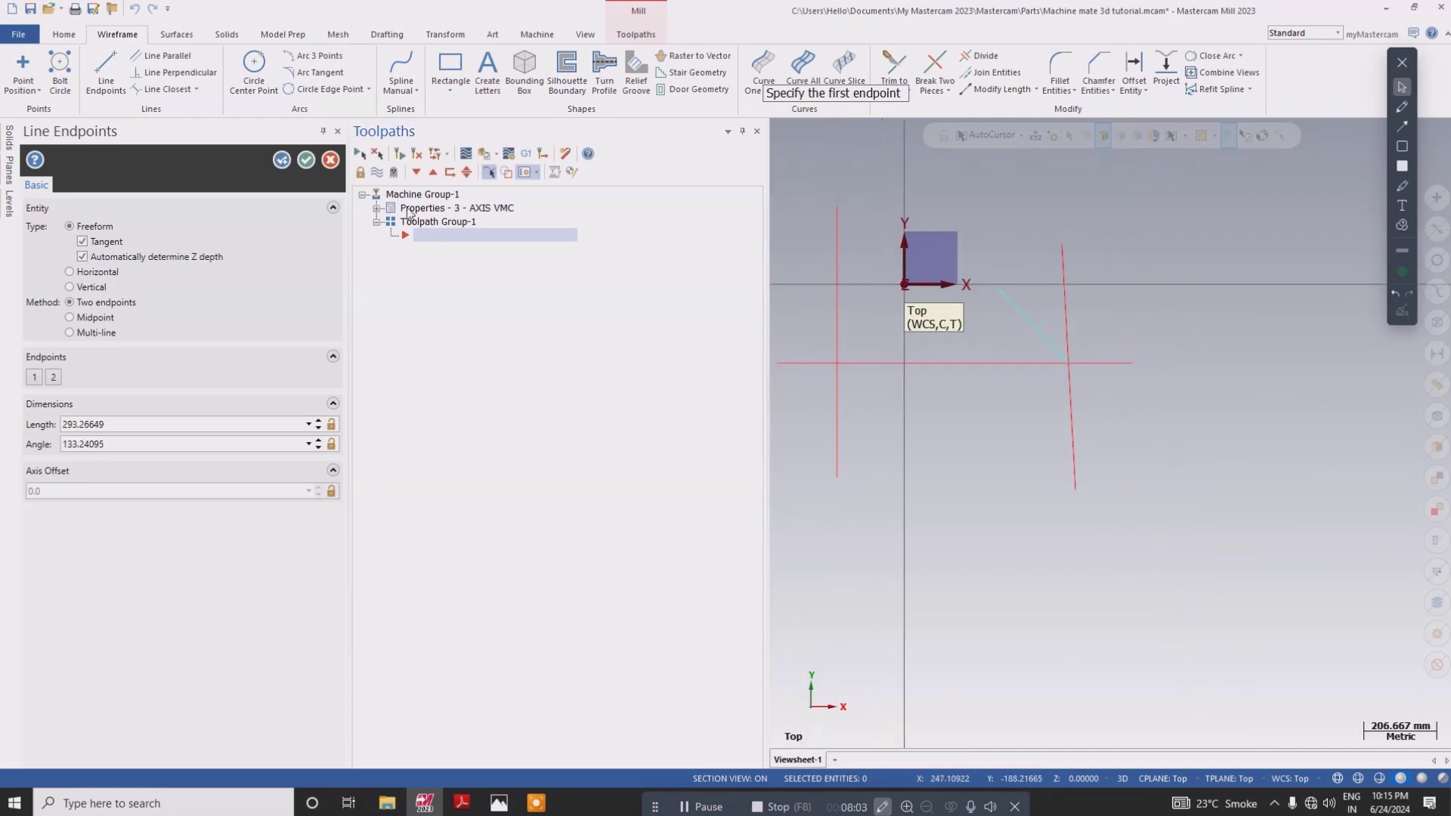
{"action": "left_click", "coordinate": [306, 160]}
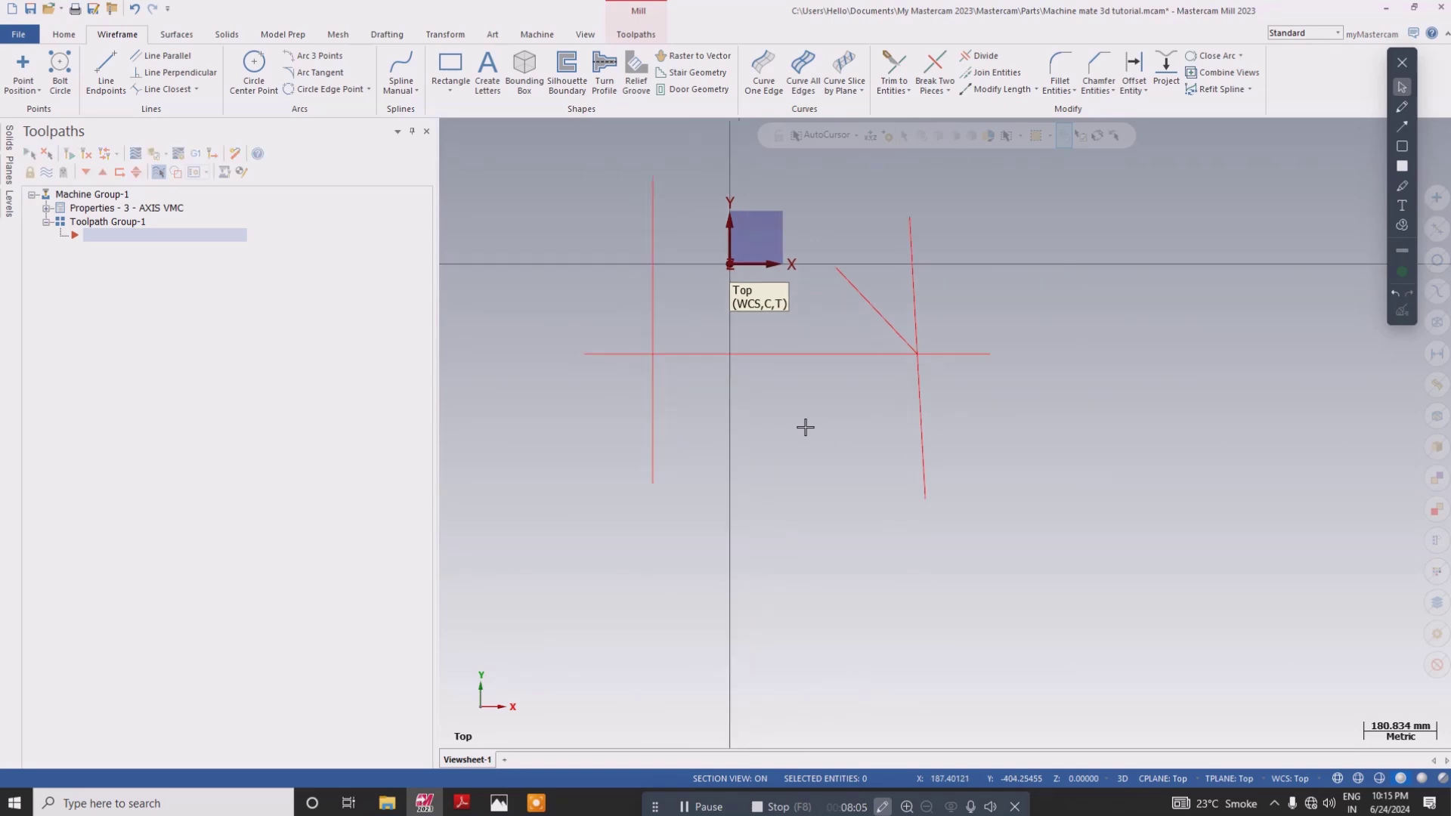
- Check the CAD editing topics in the Adobe Reader course outline again and return to Mastercam
{"action": "left_click", "coordinate": [467, 805]}
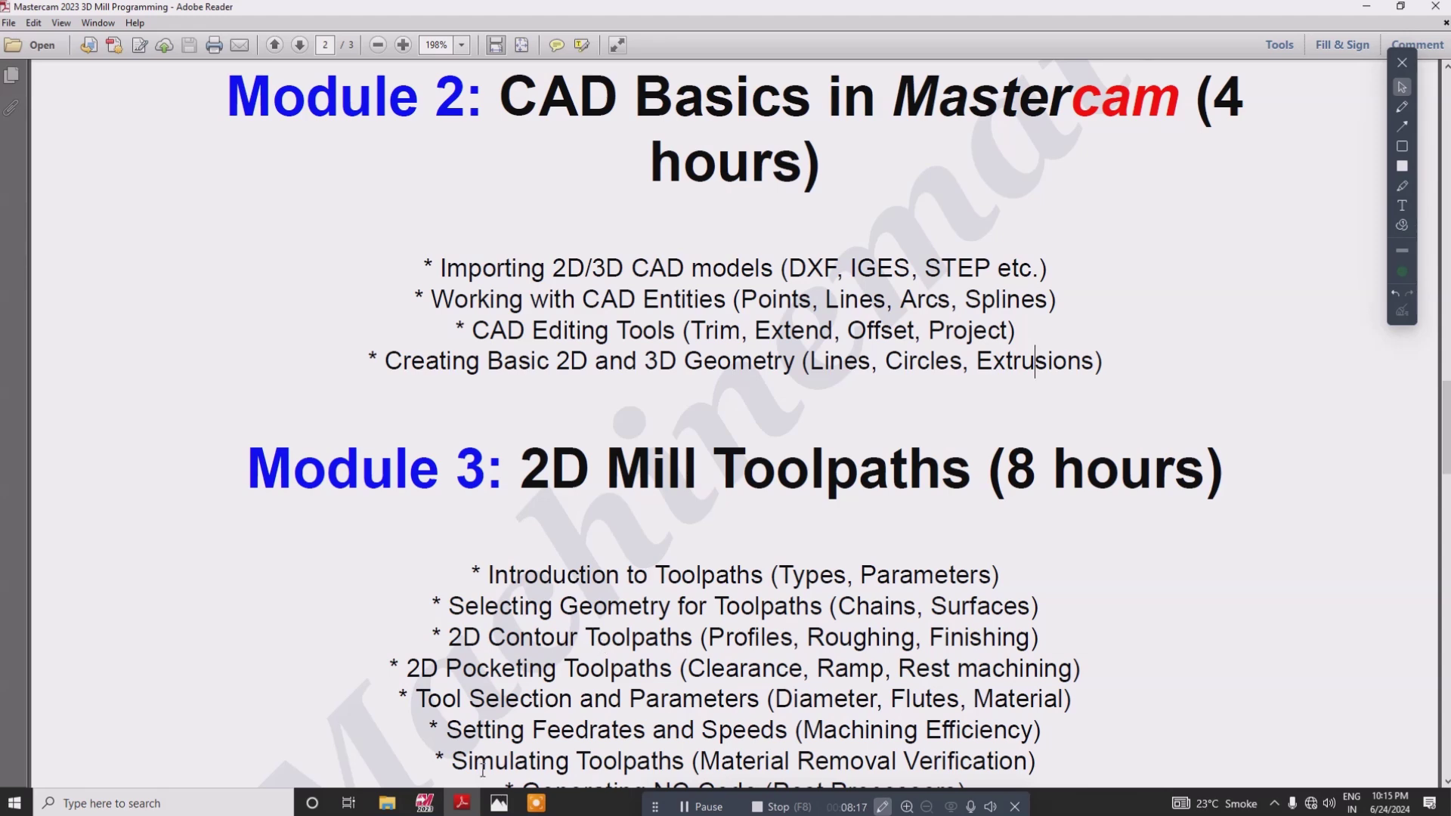
{"action": "left_click", "coordinate": [427, 804]}
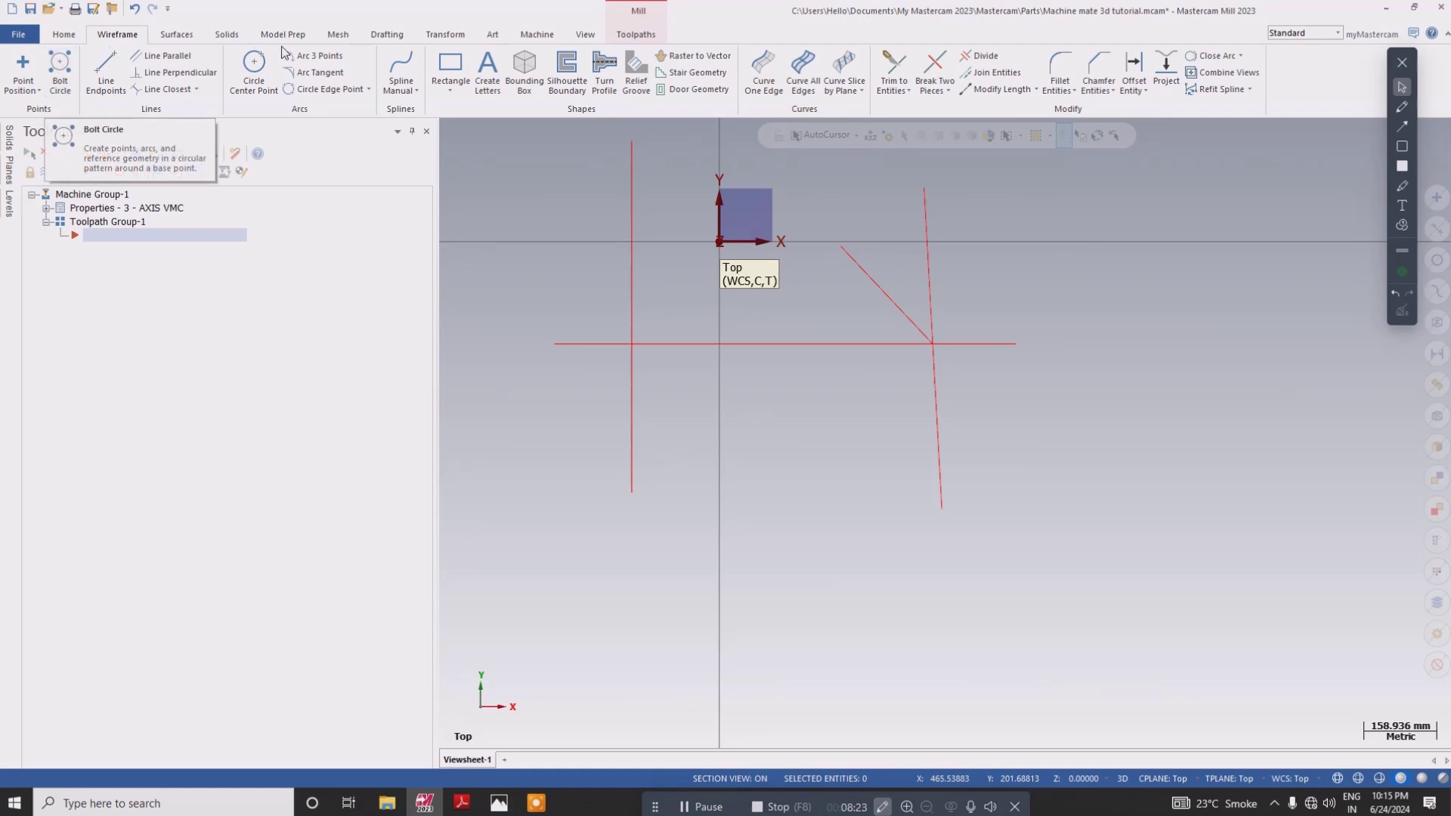
- Auto-hide the Toolpaths manager and trim the vertical and horizontal lines to a corner with Trim to Entities, using the Trim 2 entities method
{"action": "left_click", "coordinate": [894, 69]}
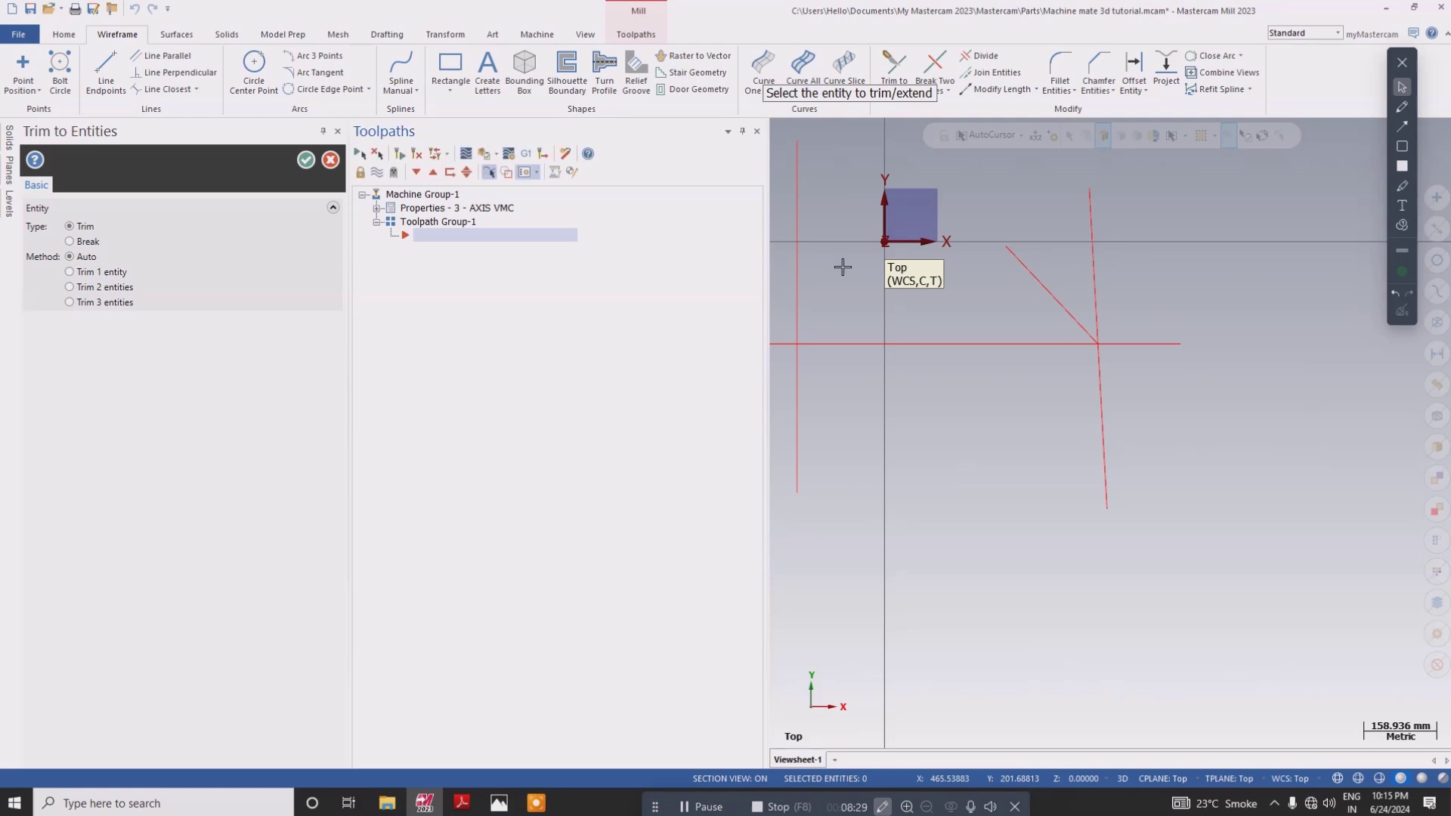
{"action": "scroll", "coordinate": [1095, 342], "scroll_direction": "down", "scroll_amount": 2}
{"action": "left_click", "coordinate": [1059, 344]}
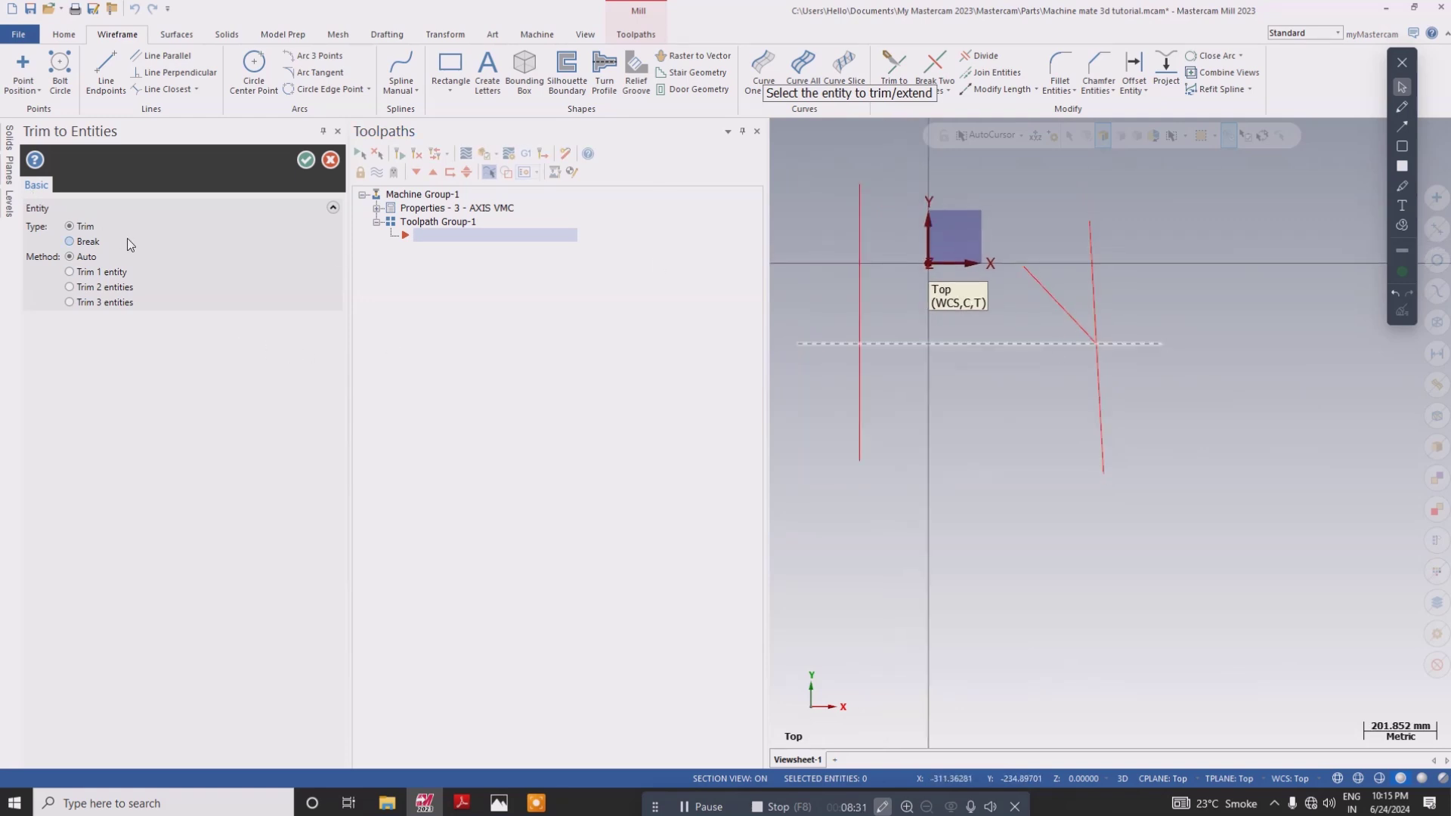
{"action": "left_click", "coordinate": [105, 294]}
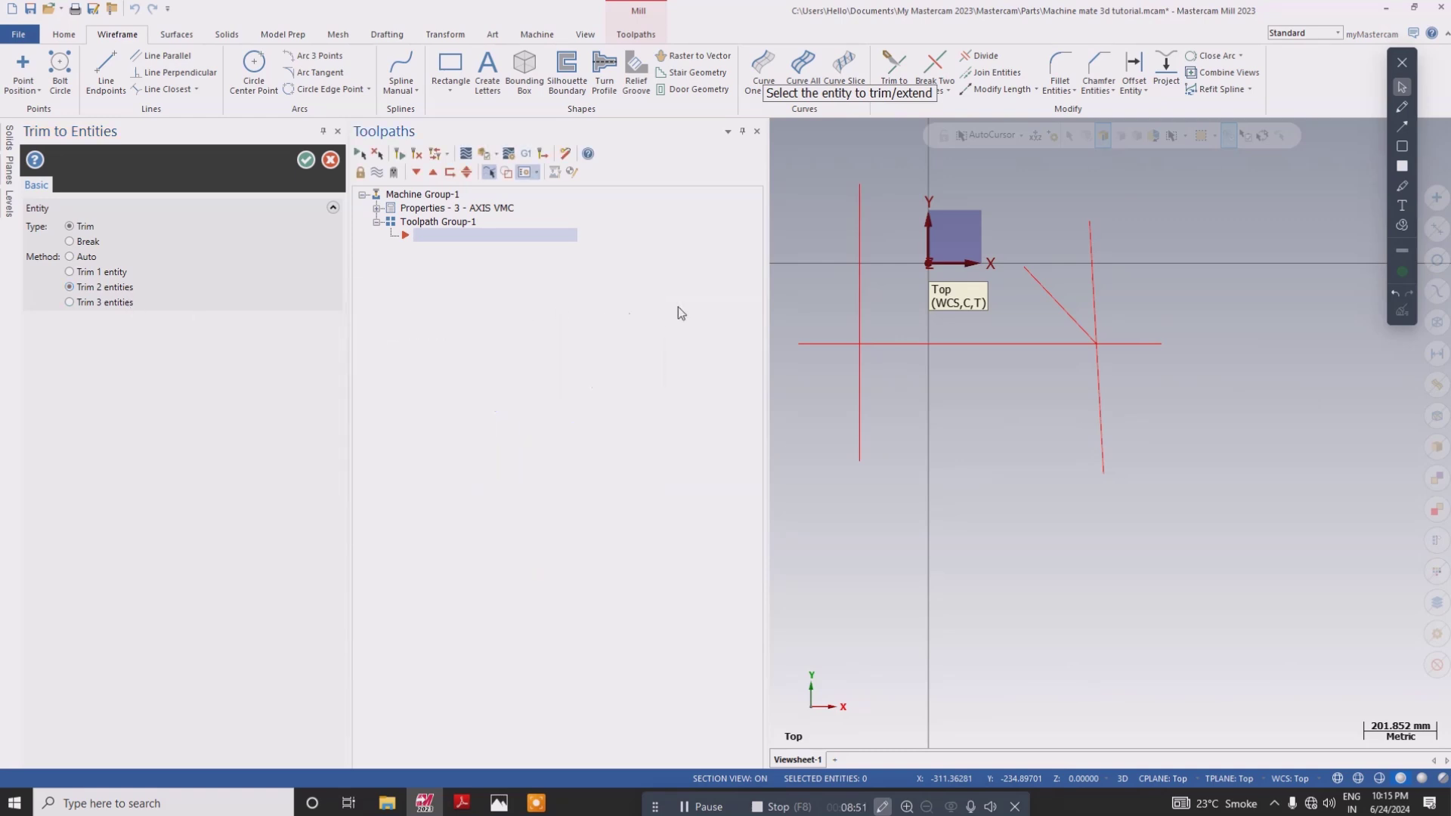
{"action": "left_click", "coordinate": [862, 282]}
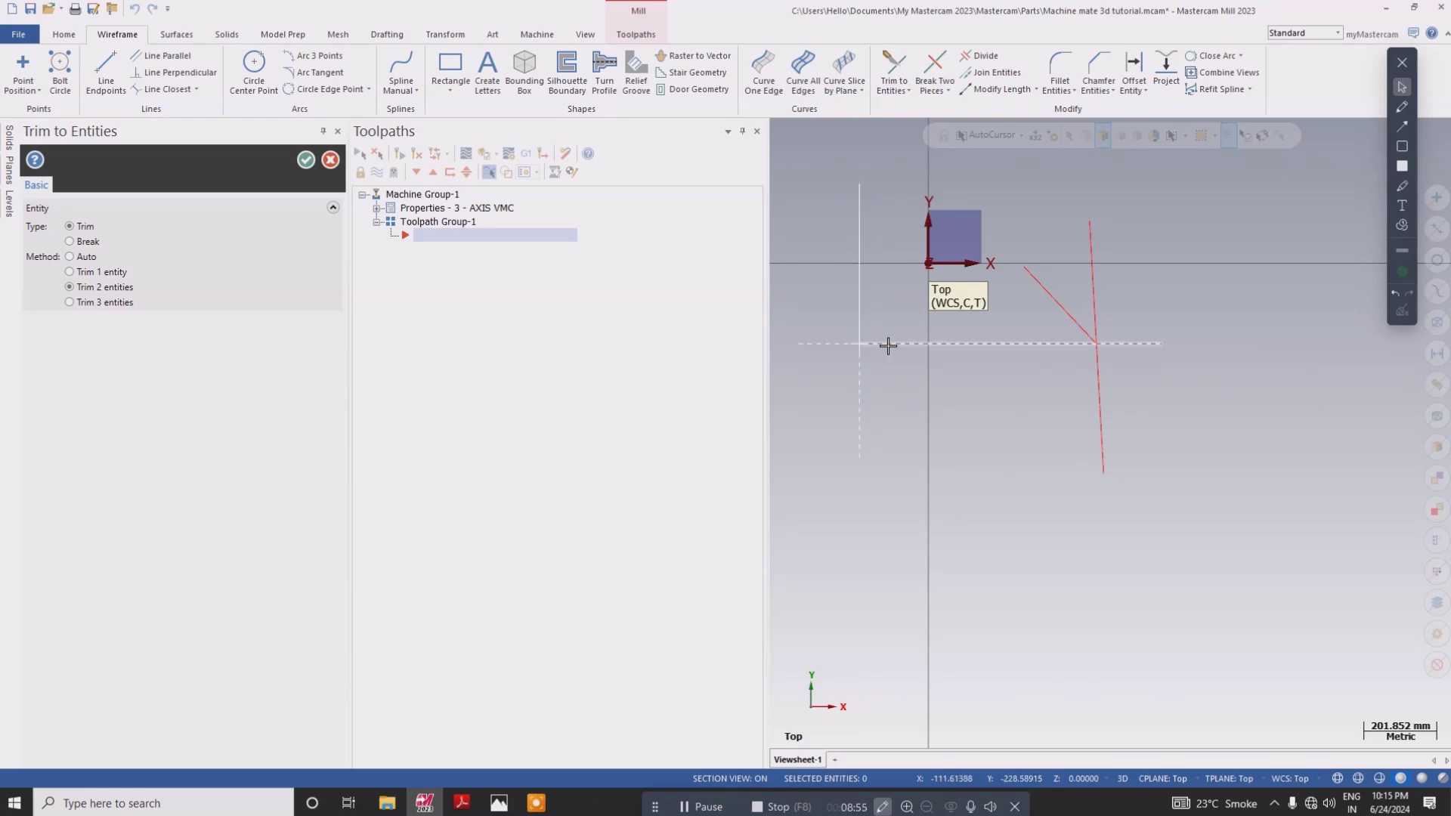
{"action": "scroll", "coordinate": [888, 346], "scroll_direction": "up", "scroll_amount": 2}
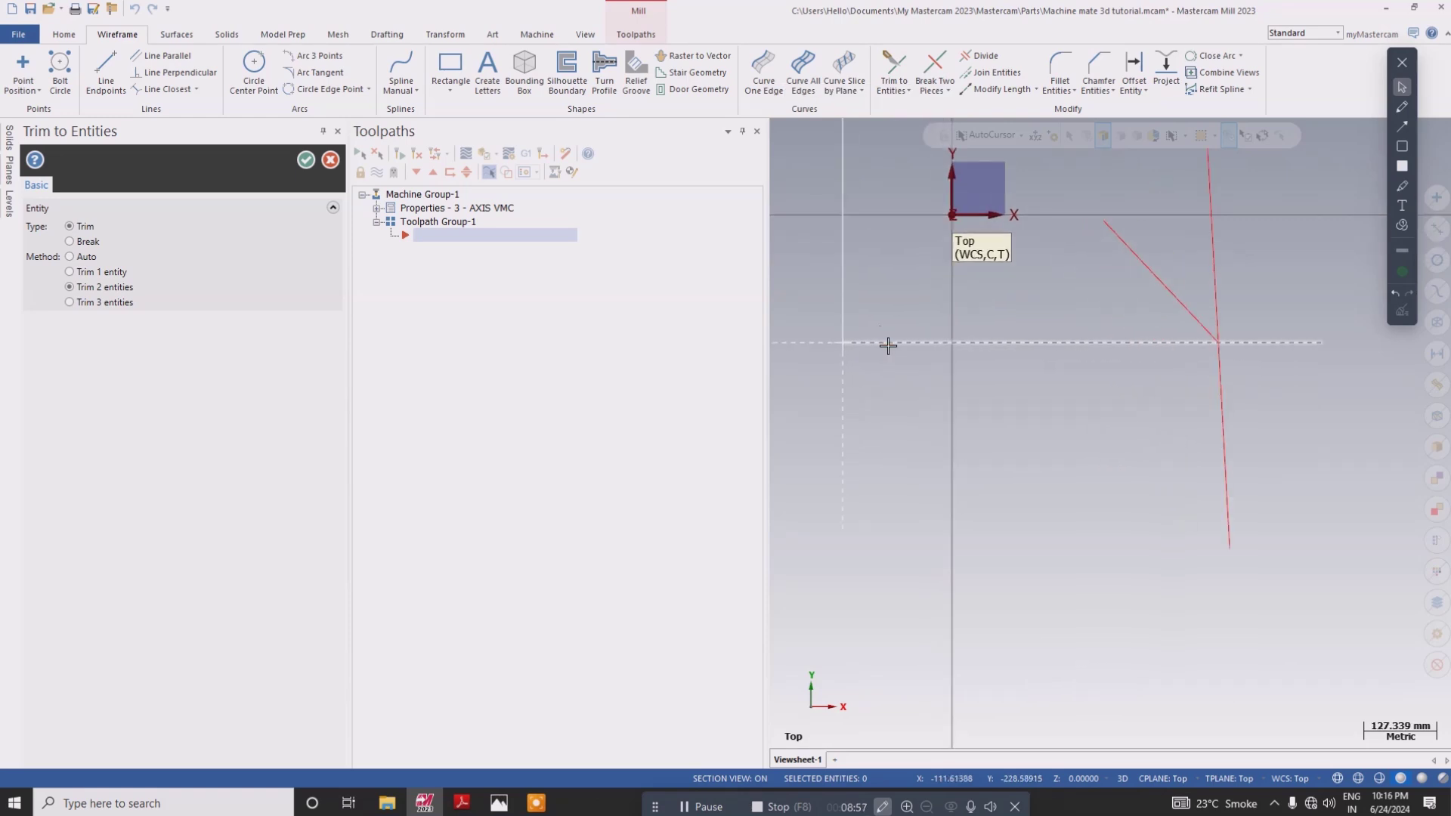
{"action": "left_click", "coordinate": [744, 131]}
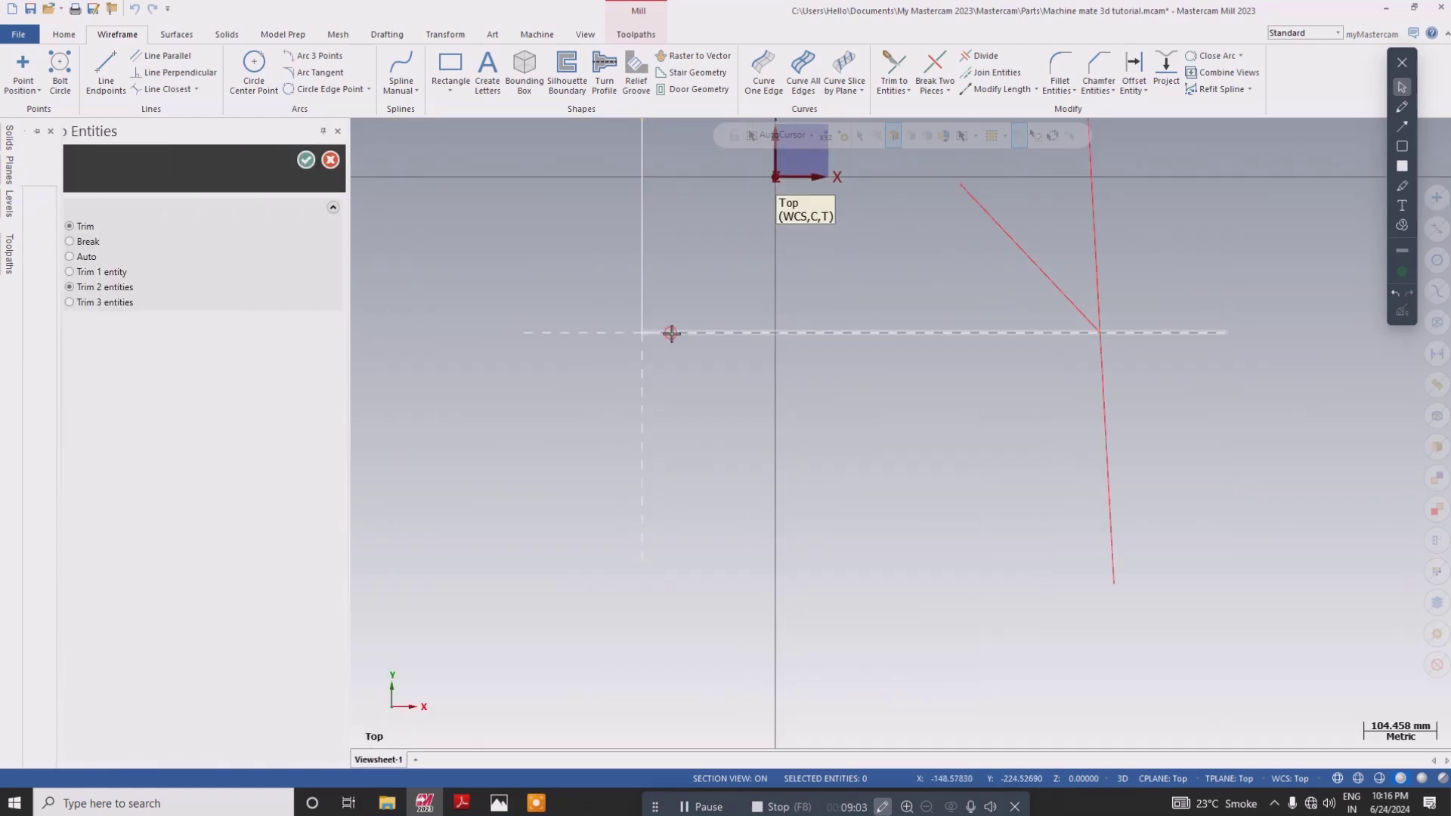
{"action": "left_click", "coordinate": [671, 333]}
{"action": "scroll", "coordinate": [690, 422], "scroll_direction": "down", "scroll_amount": 1}
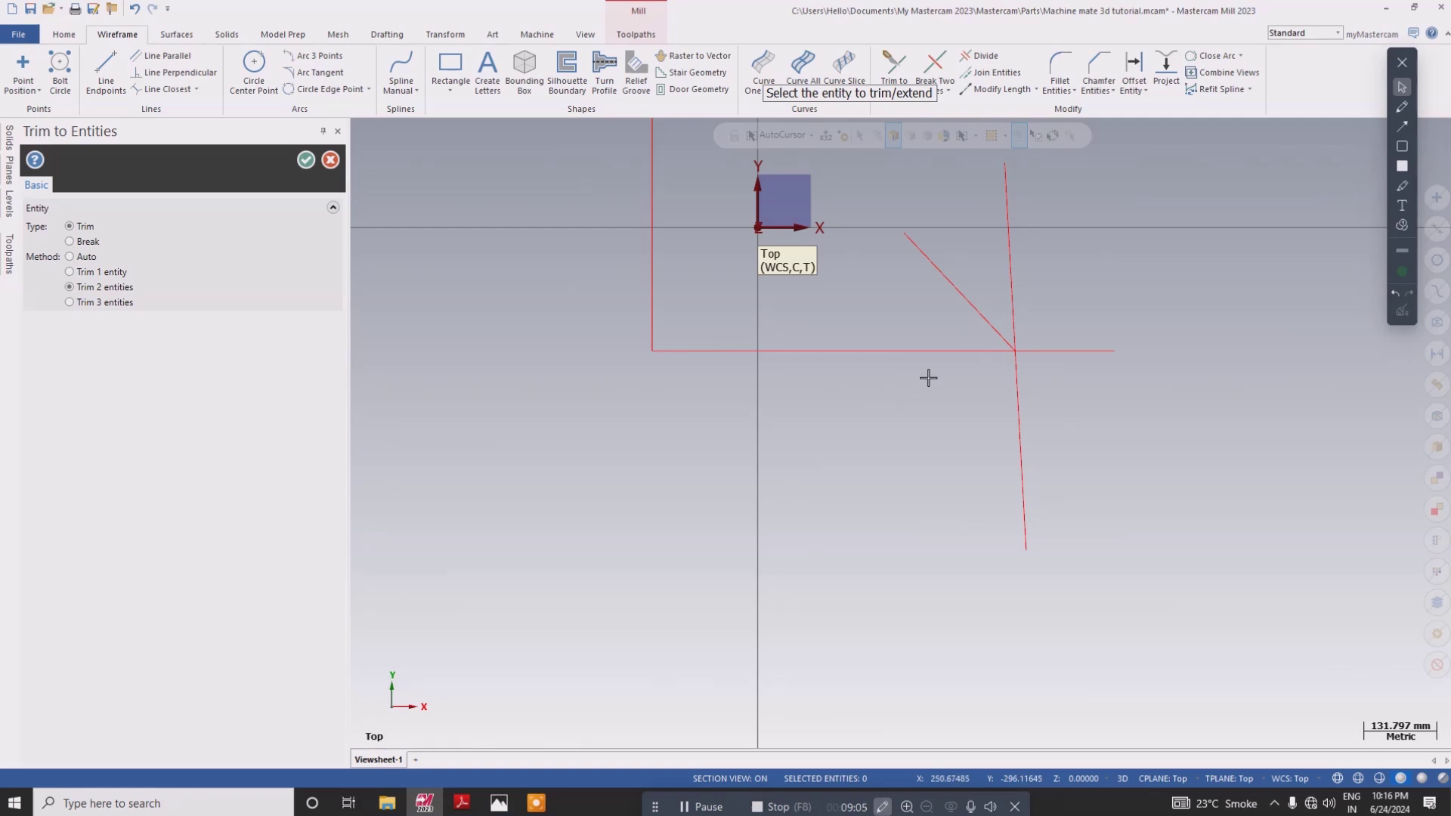
- Trim the horizontal line's overhang and the slanted line's lower part at their shared corner with the diagonal line
{"action": "left_click", "coordinate": [963, 350]}
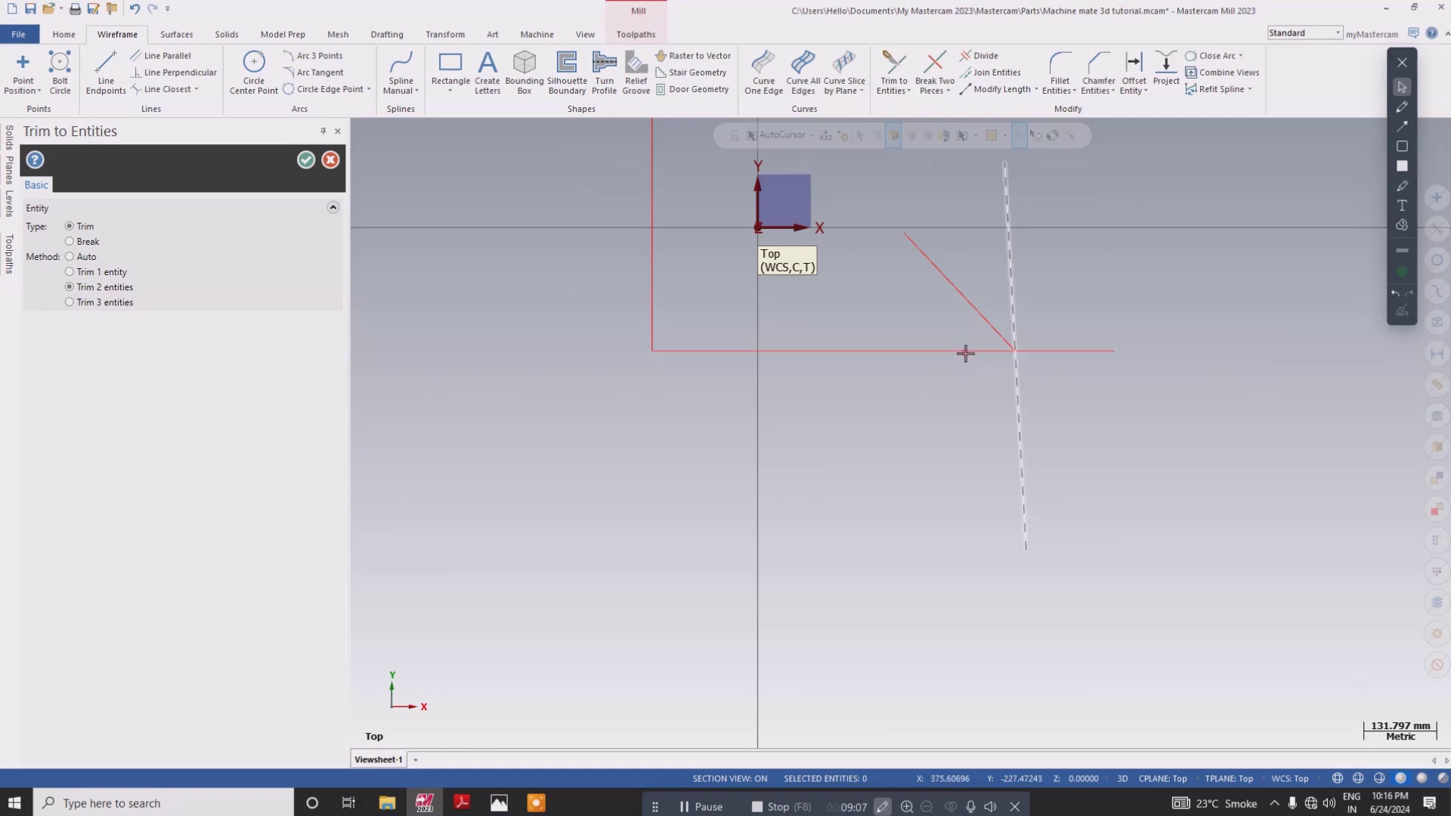
{"action": "left_click", "coordinate": [993, 319]}
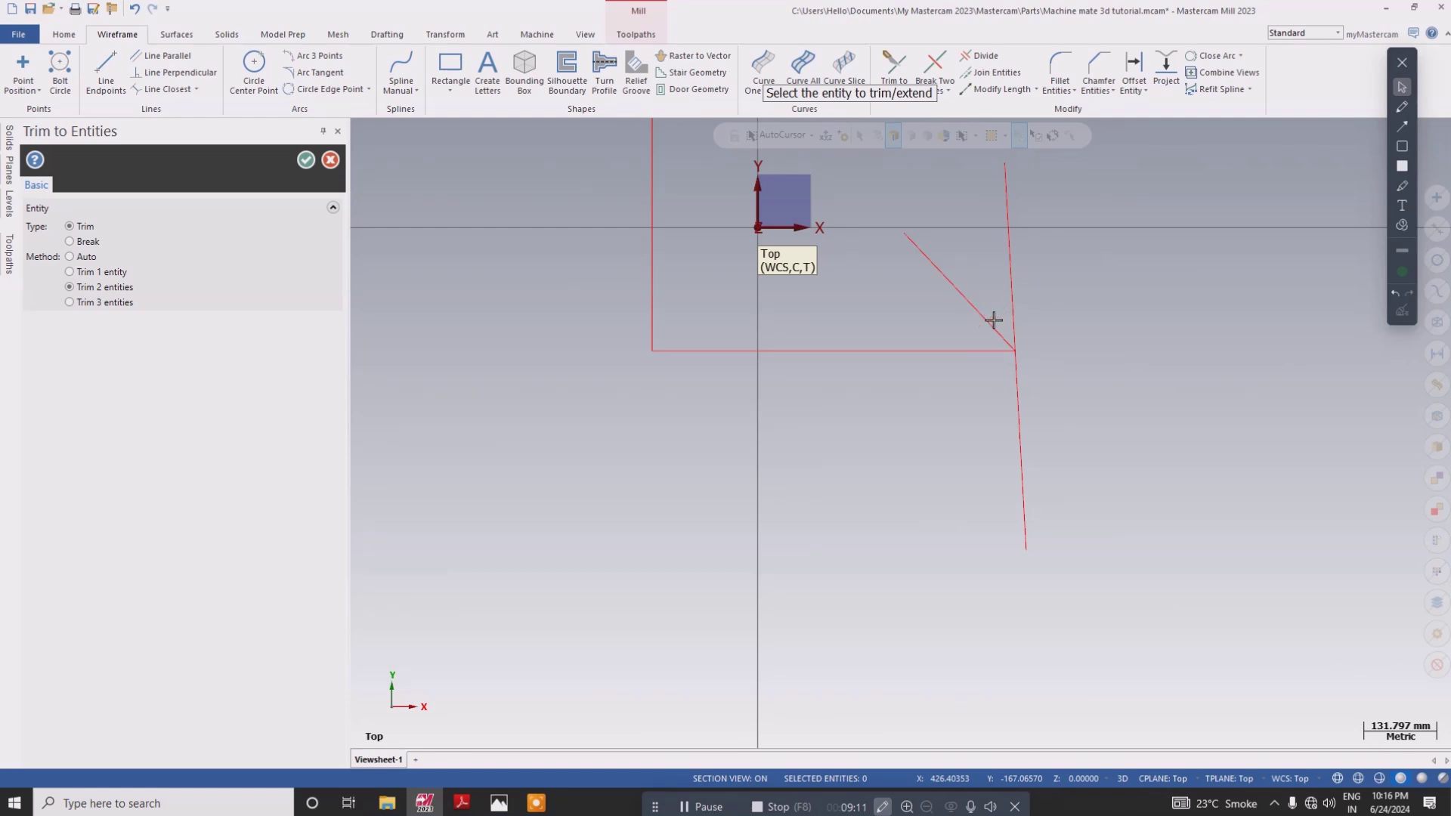
{"action": "left_click", "coordinate": [975, 308]}
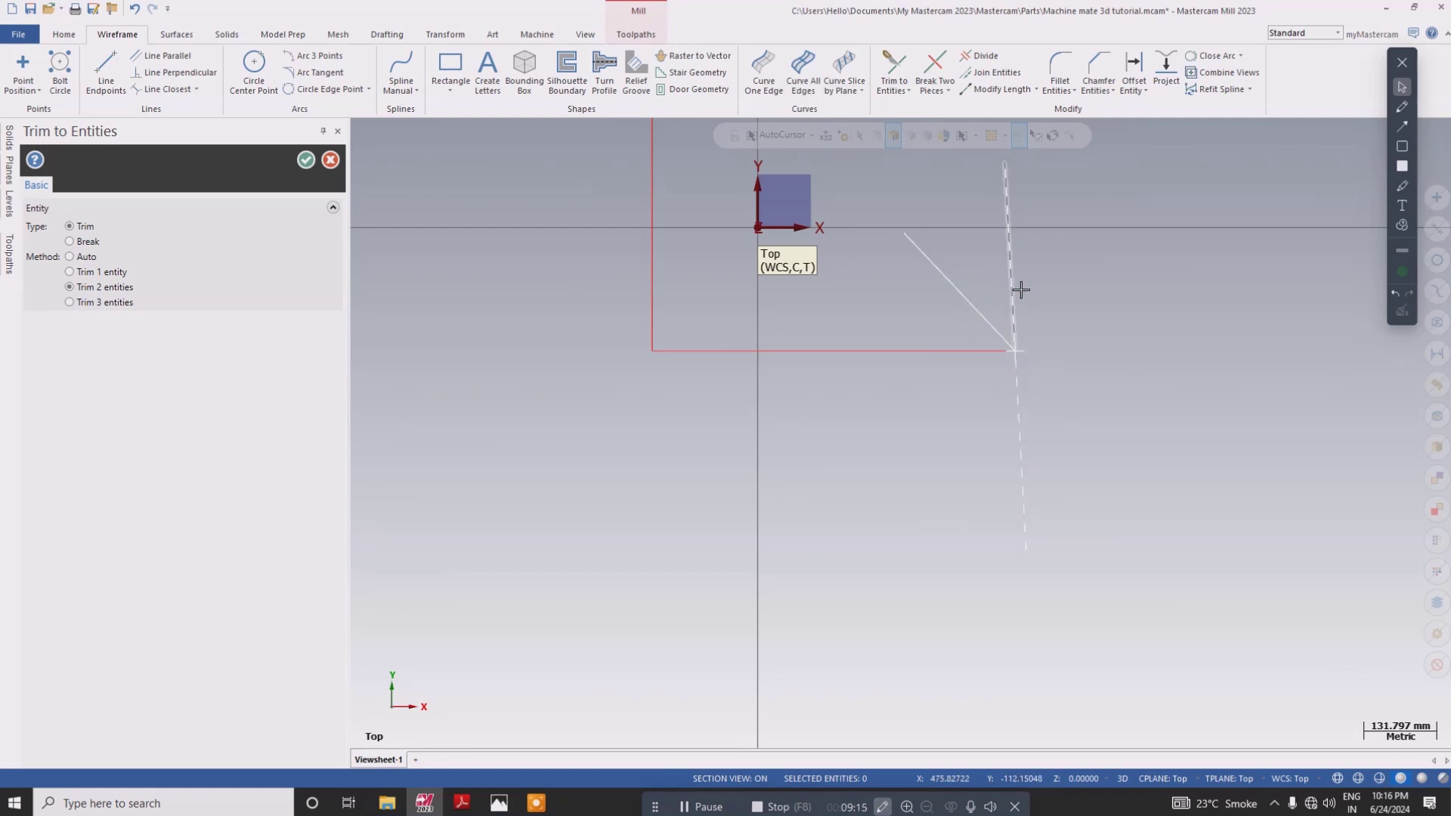
{"action": "left_click", "coordinate": [1021, 290]}
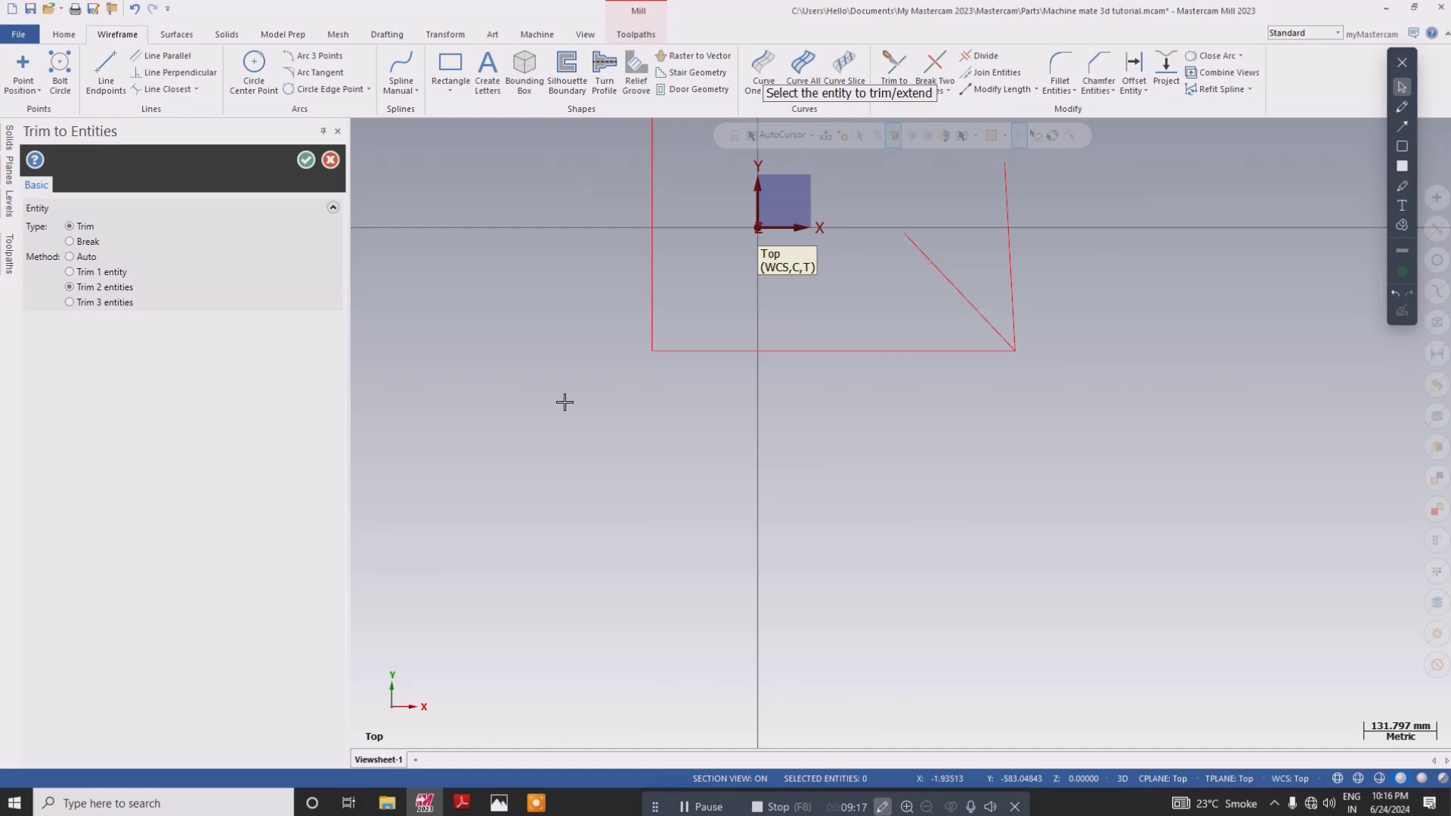
{"action": "scroll", "coordinate": [563, 401], "scroll_direction": "down", "scroll_amount": 1}
{"action": "left_click", "coordinate": [306, 160]}
{"action": "scroll", "coordinate": [584, 254], "scroll_direction": "up", "scroll_amount": 1}
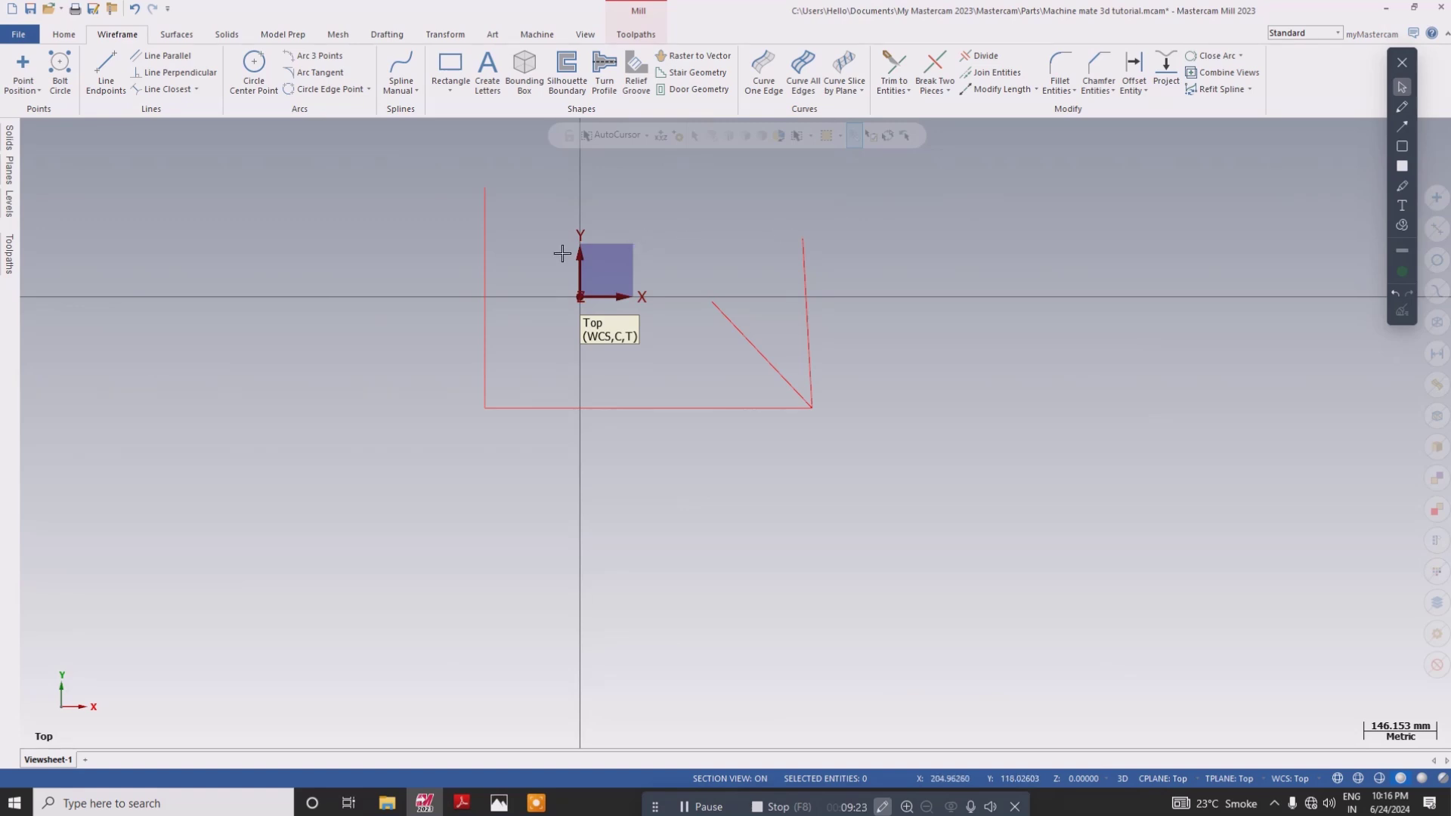
- Draw a circle of about 448 mm radius beside the lines, with smaller overlapping circles centred on its right (about 193 mm radius) and top quadrants
{"action": "scroll", "coordinate": [479, 243], "scroll_direction": "up", "scroll_amount": 3}
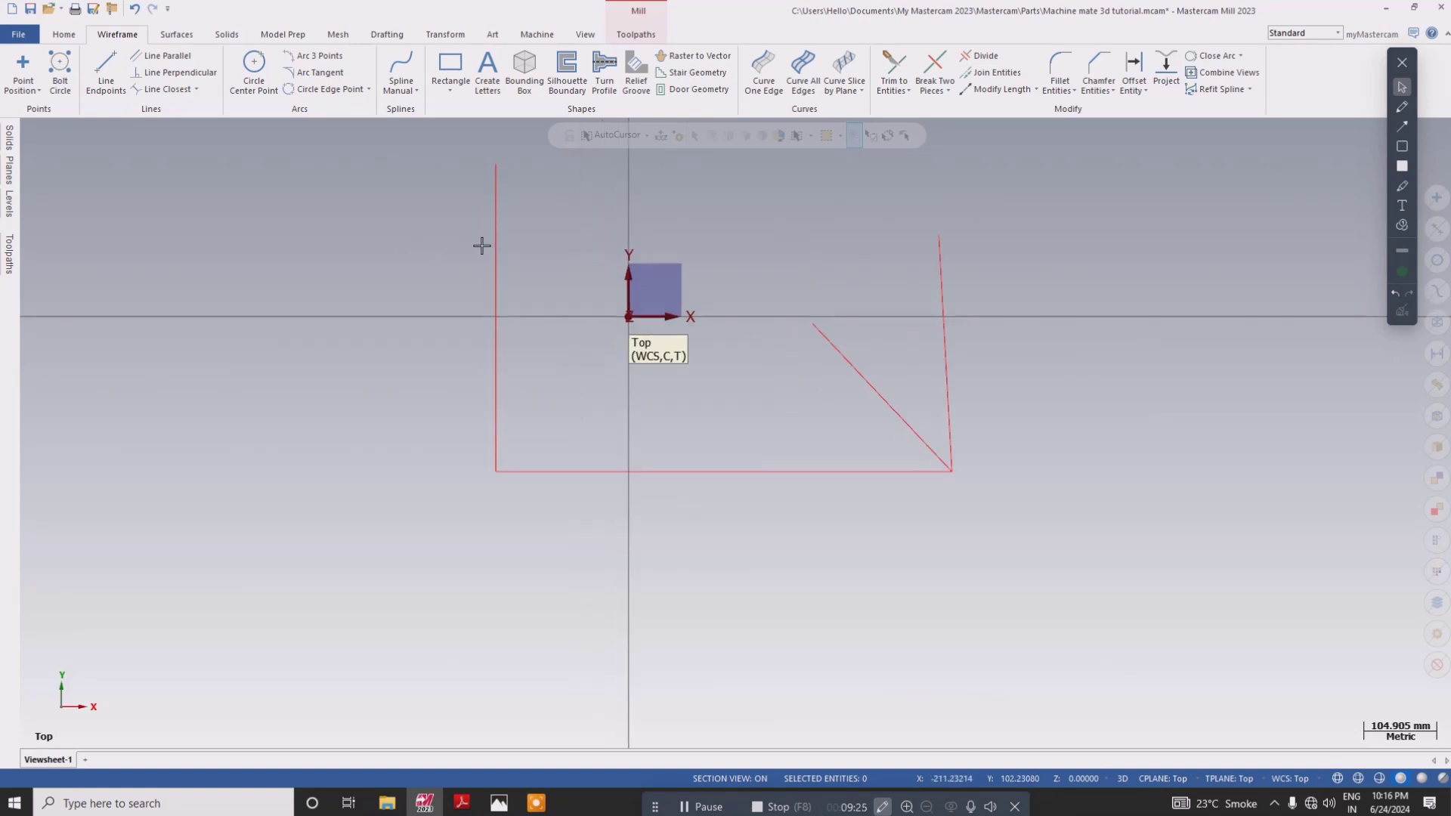
{"action": "scroll", "coordinate": [1096, 234], "scroll_direction": "down", "scroll_amount": 5}
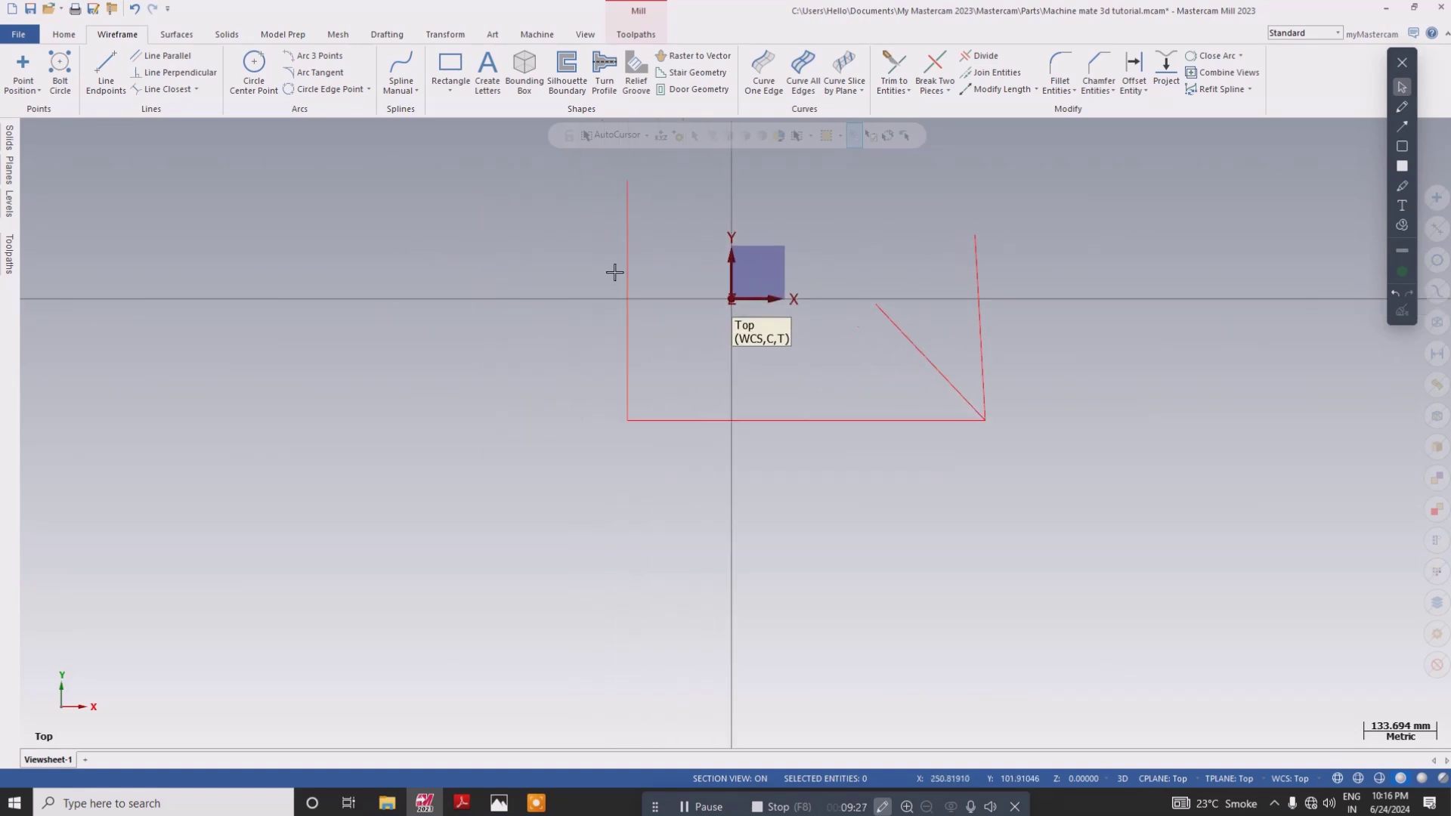
{"action": "left_click", "coordinate": [254, 65]}
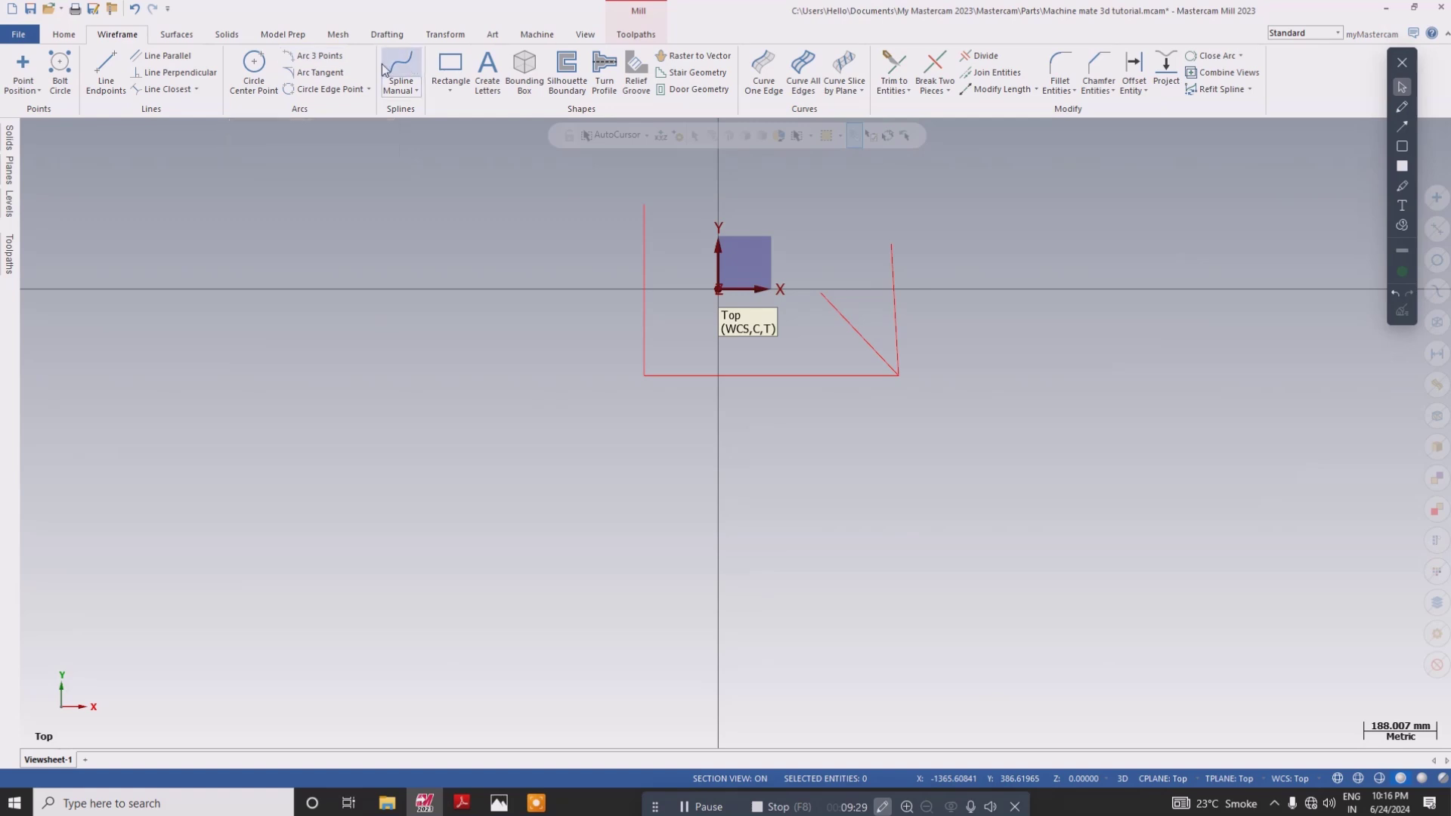
{"action": "left_click", "coordinate": [532, 384]}
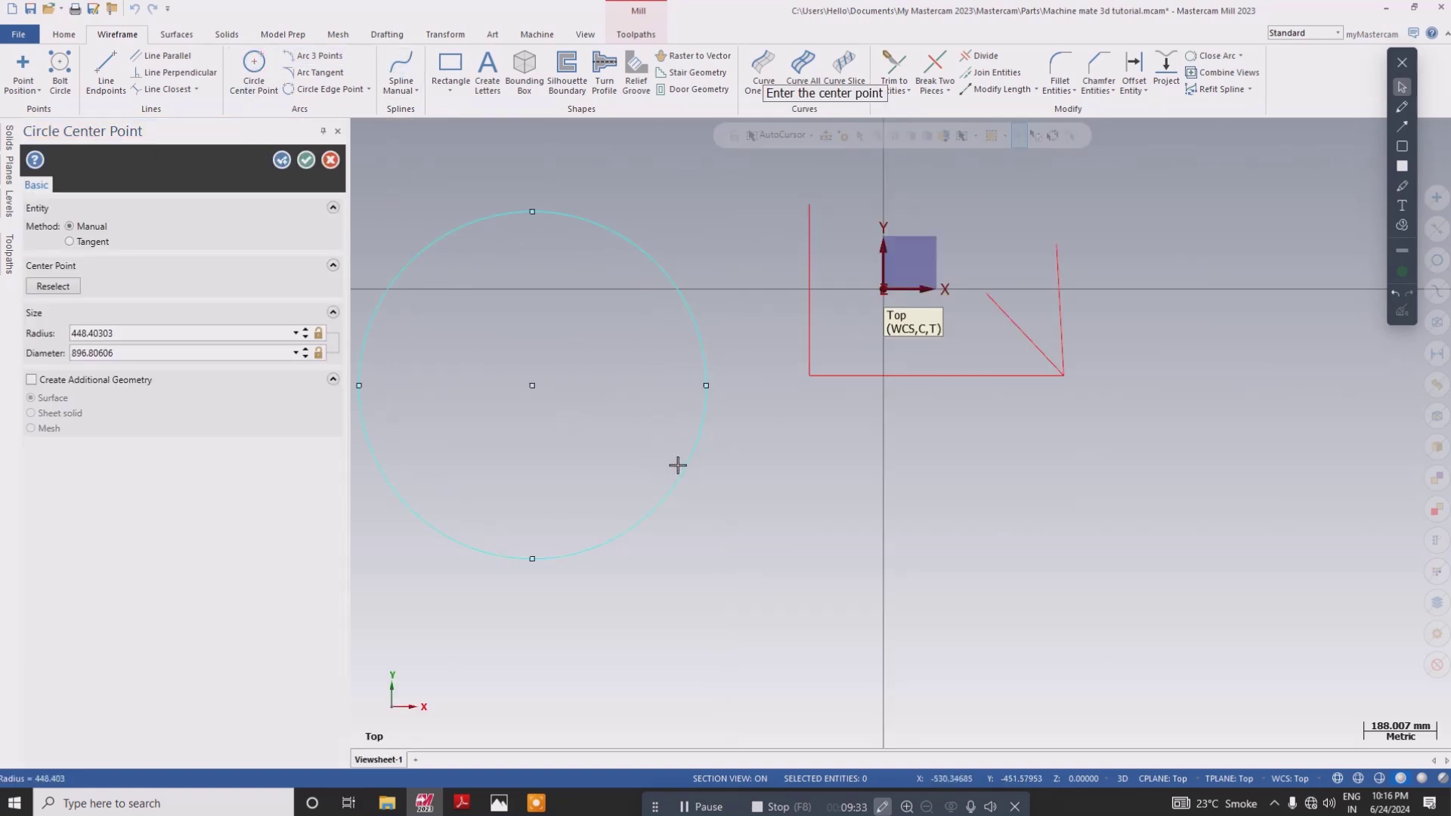
{"action": "left_click", "coordinate": [708, 383]}
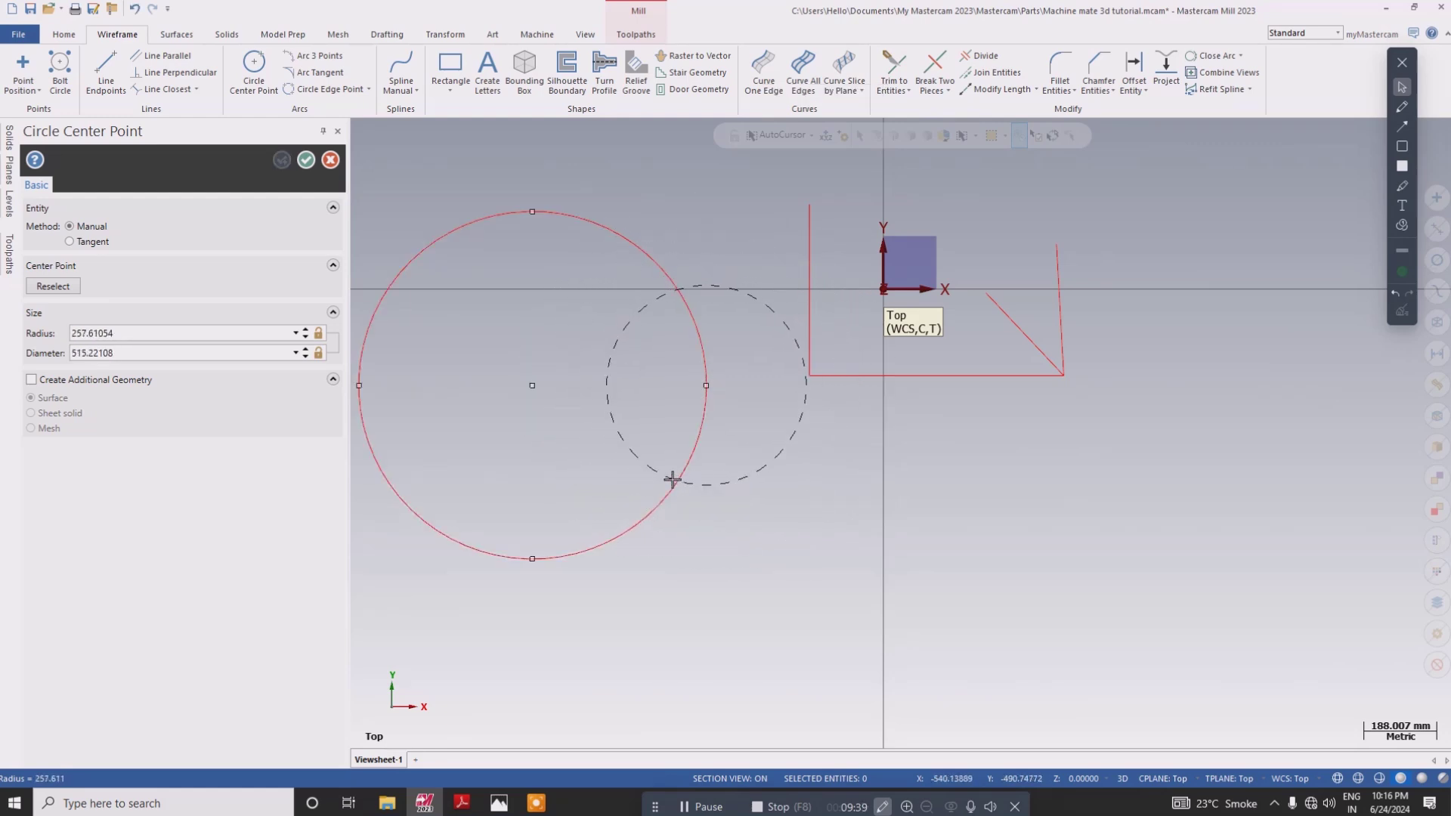
{"action": "left_click", "coordinate": [646, 430]}
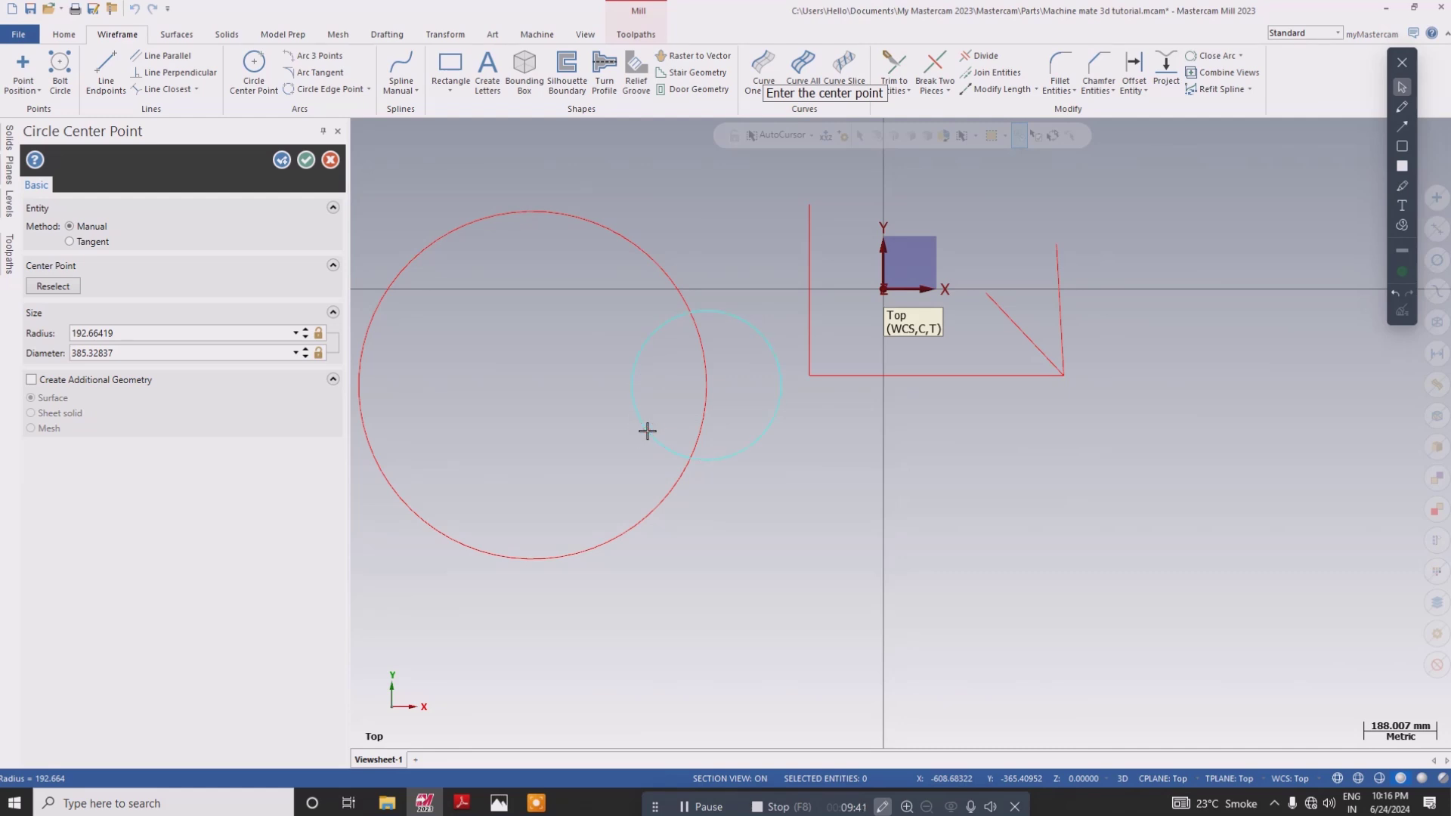
{"action": "left_click", "coordinate": [532, 215]}
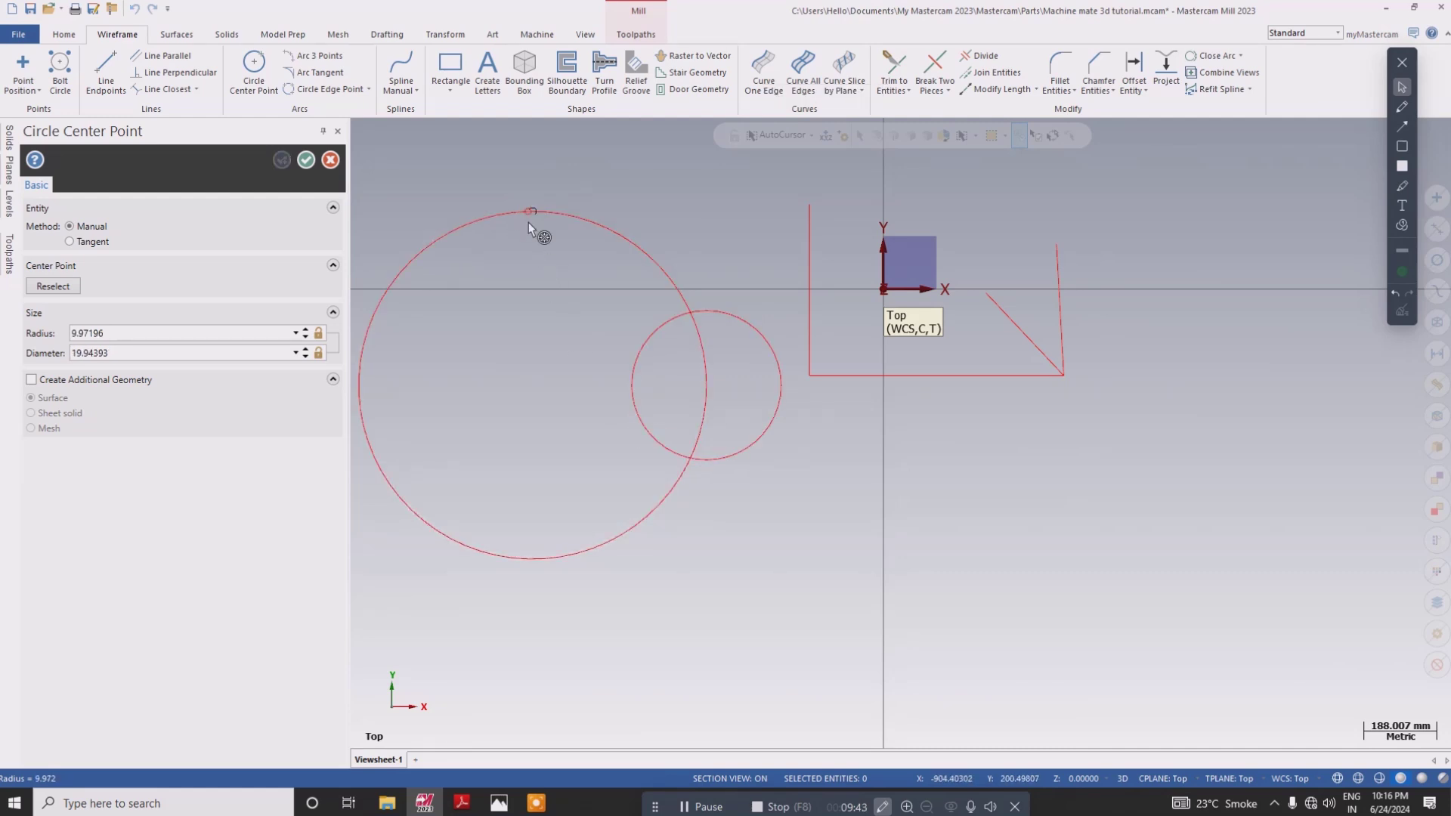
{"action": "left_click", "coordinate": [503, 303]}
{"action": "left_click", "coordinate": [306, 159]}
{"action": "scroll", "coordinate": [1195, 376], "scroll_direction": "down", "scroll_amount": 2}
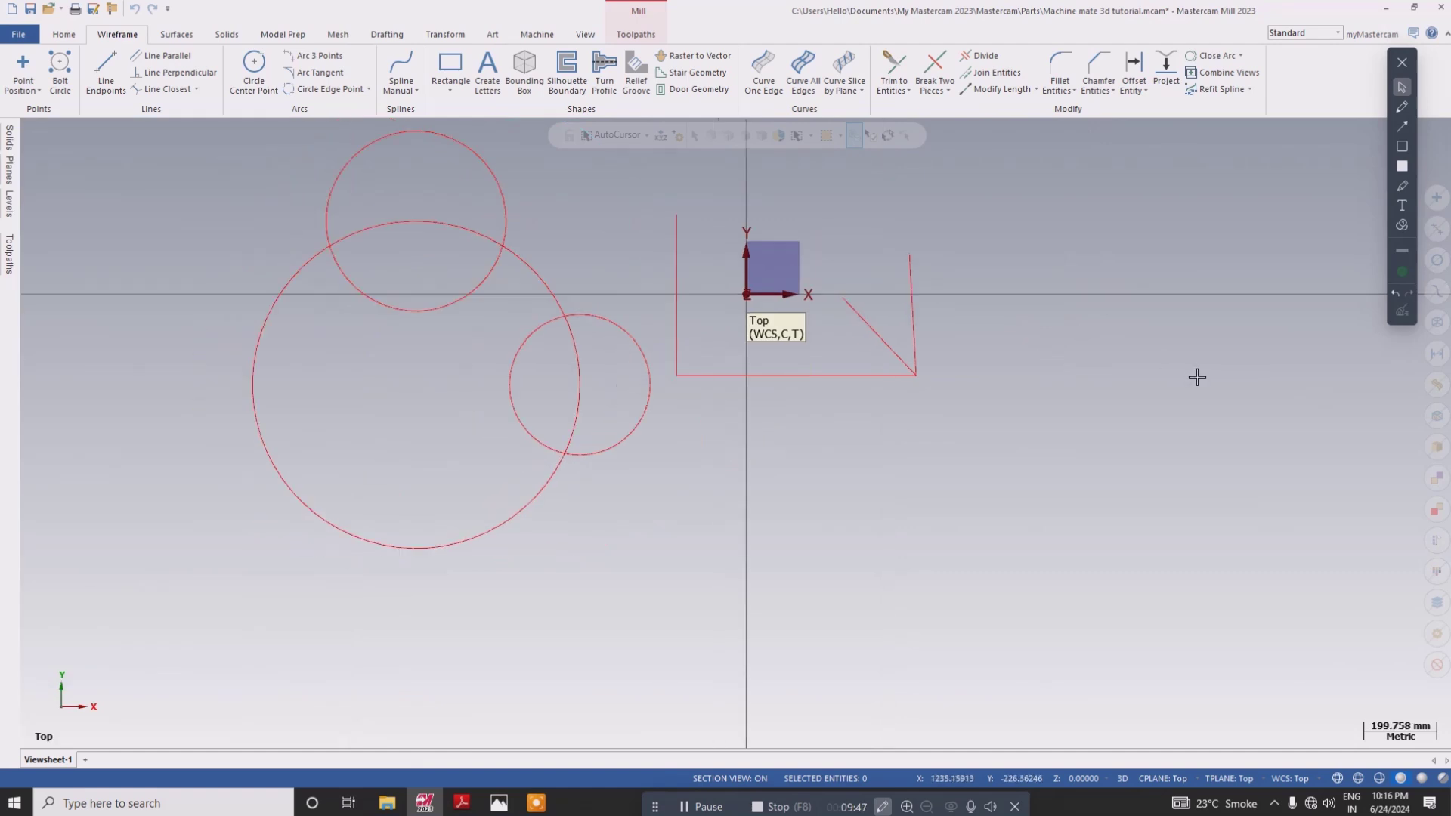
- Divide the overlapping circles in Trim mode, leaving the two small circles' outer arcs and the large circle's short connecting arc
{"action": "left_click", "coordinate": [982, 57]}
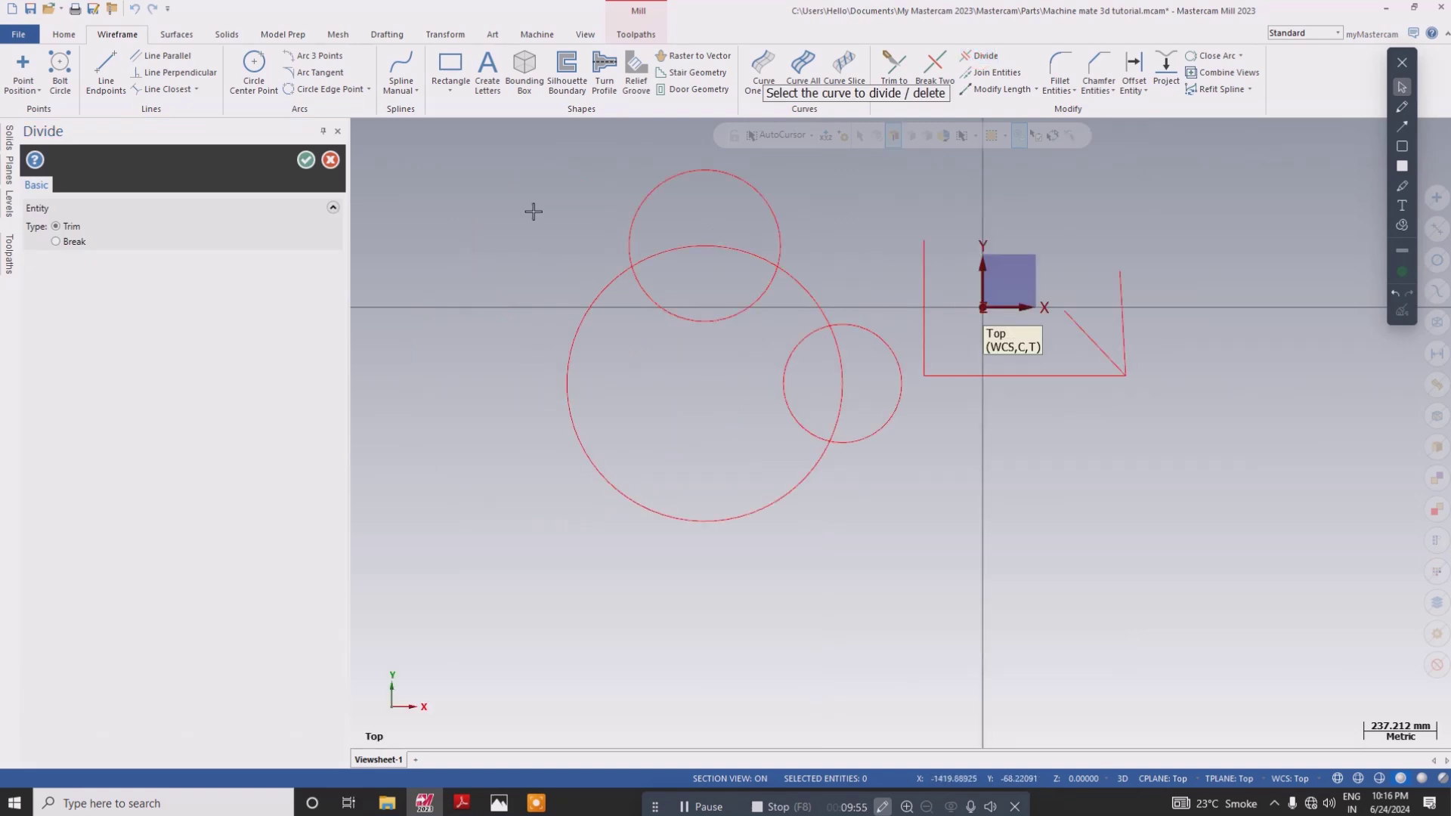
{"action": "left_click", "coordinate": [490, 181]}
{"action": "mouse_move", "coordinate": [493, 207]}
{"action": "left_mouse_down"}
{"action": "mouse_move", "coordinate": [502, 230]}
{"action": "mouse_move", "coordinate": [589, 232]}
{"action": "mouse_move", "coordinate": [596, 308]}
{"action": "mouse_move", "coordinate": [657, 295]}
{"action": "mouse_move", "coordinate": [794, 372]}
{"action": "mouse_move", "coordinate": [844, 367]}
{"action": "mouse_move", "coordinate": [729, 251]}
{"action": "mouse_move", "coordinate": [648, 383]}
{"action": "left_mouse_up"}
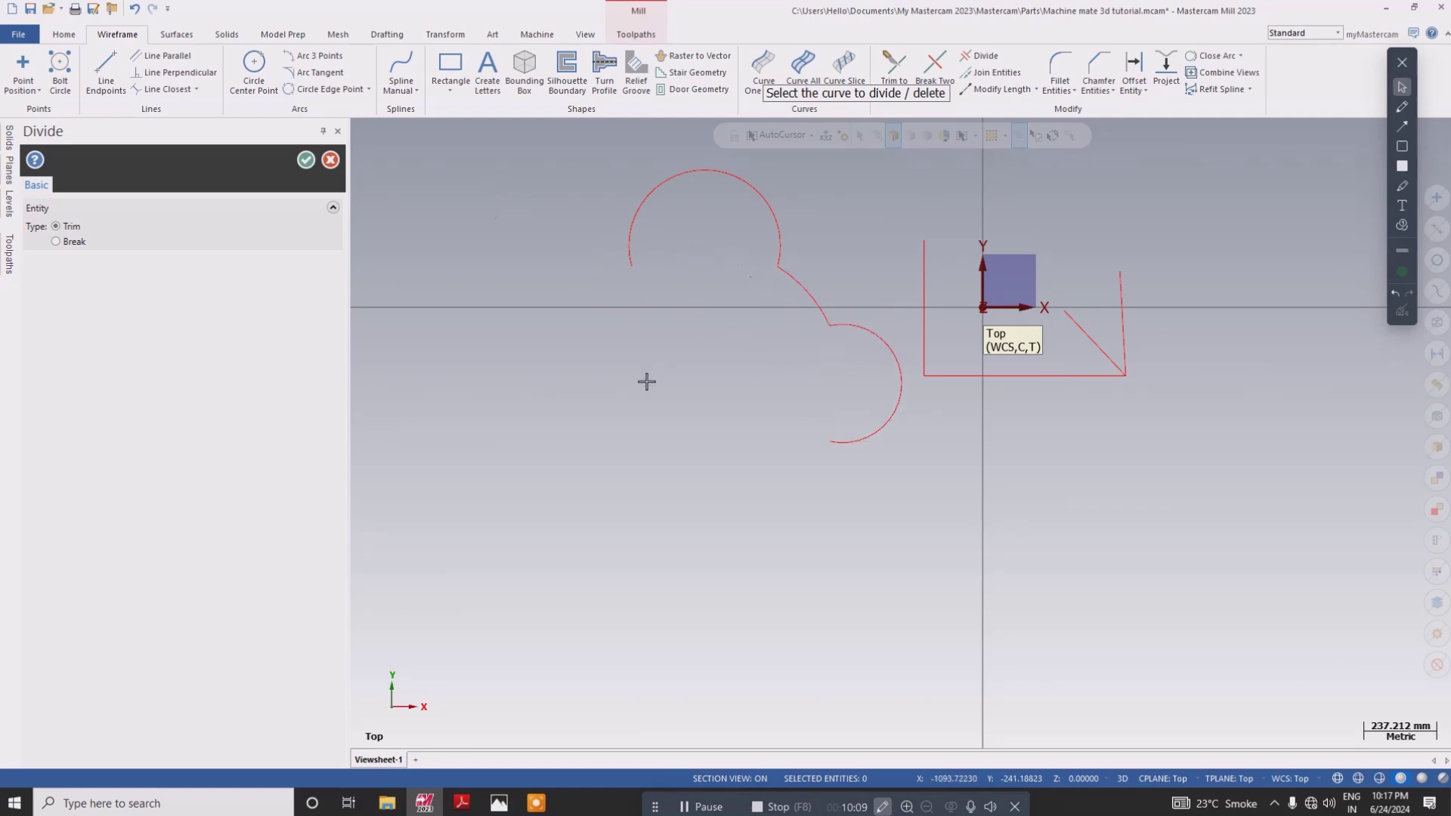
{"action": "left_click", "coordinate": [306, 159]}
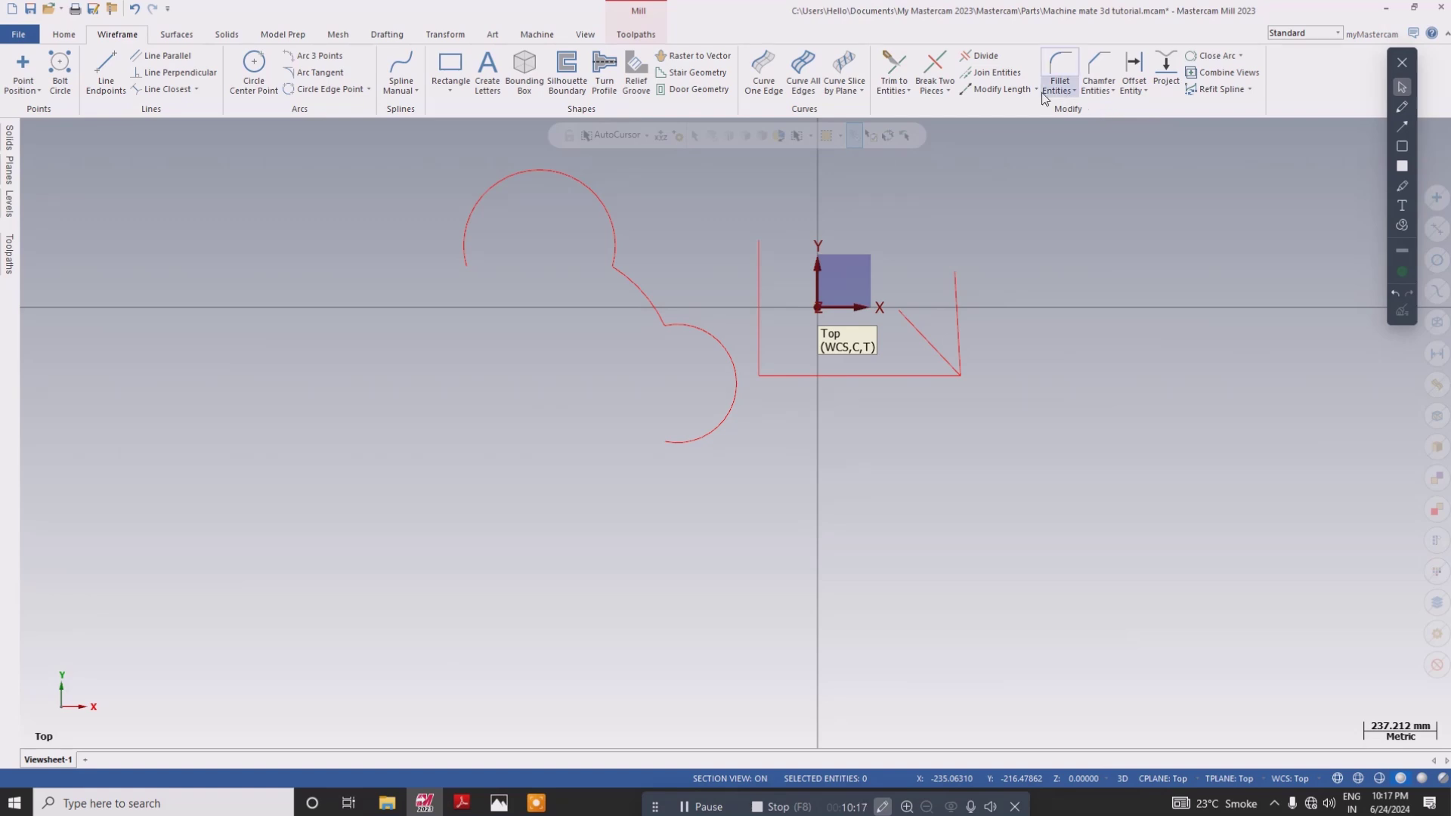
- Lengthen the vertical line and the slanted line at their upper ends by 100 mm with Modify Length
{"action": "left_click", "coordinate": [1005, 88]}
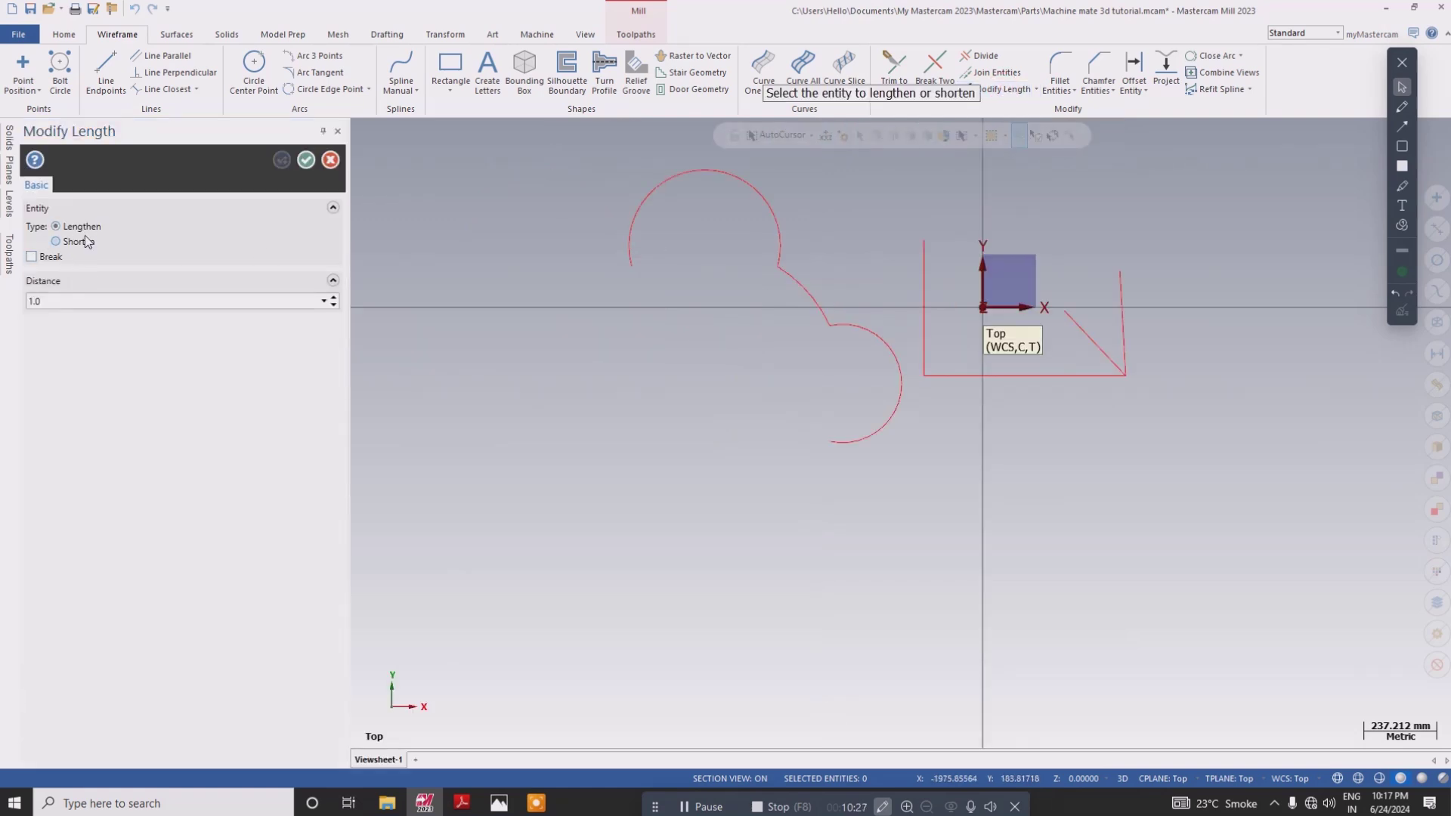
{"action": "left_click", "coordinate": [83, 301]}
{"action": "key", "text": "Return"}
{"action": "left_click", "coordinate": [1127, 282]}
{"action": "left_click", "coordinate": [925, 246]}
{"action": "double_click", "coordinate": [79, 295]}
{"action": "type", "text": "1"}
{"action": "left_click", "coordinate": [1121, 274]}
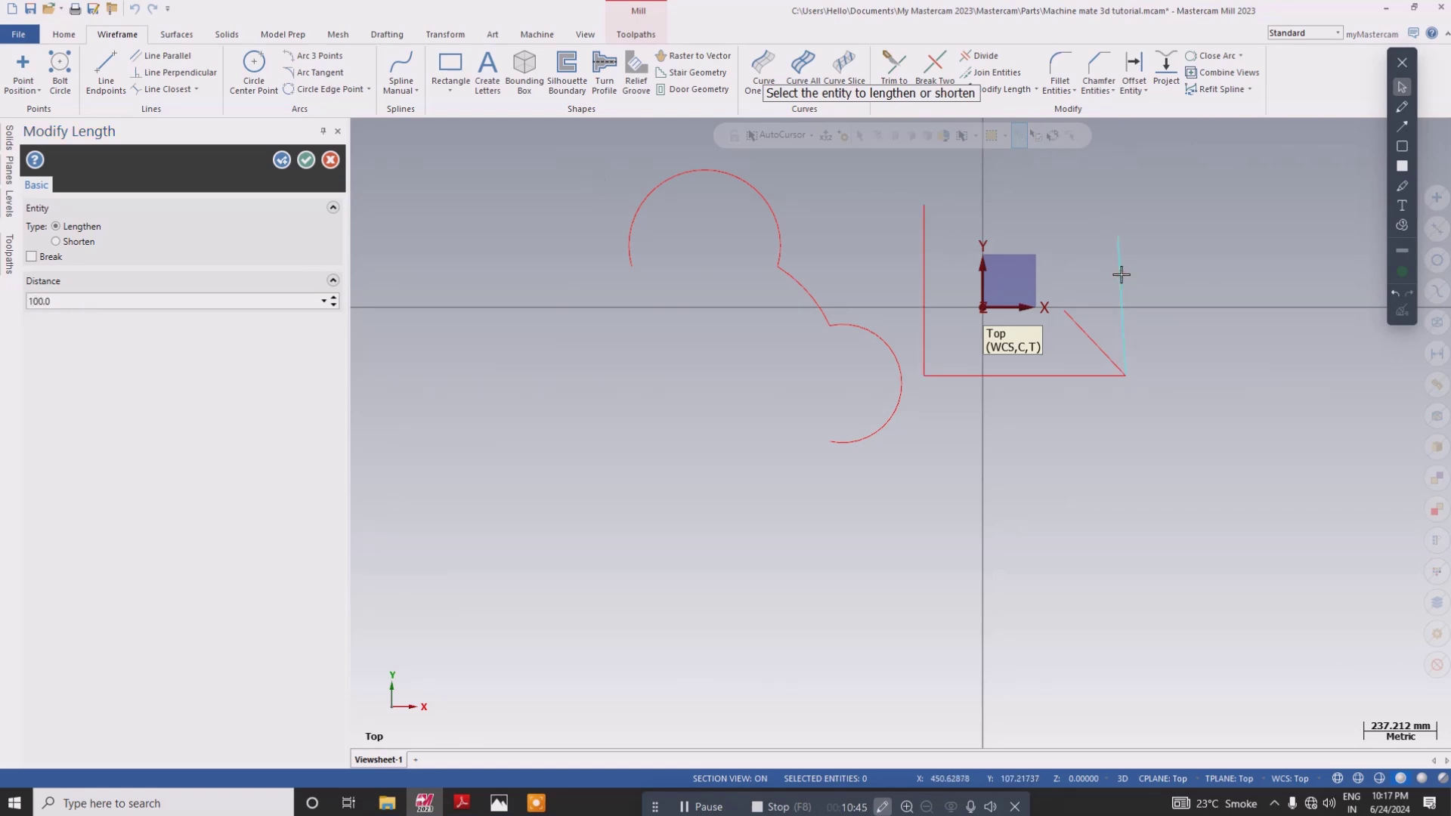
{"action": "left_click", "coordinate": [281, 162]}
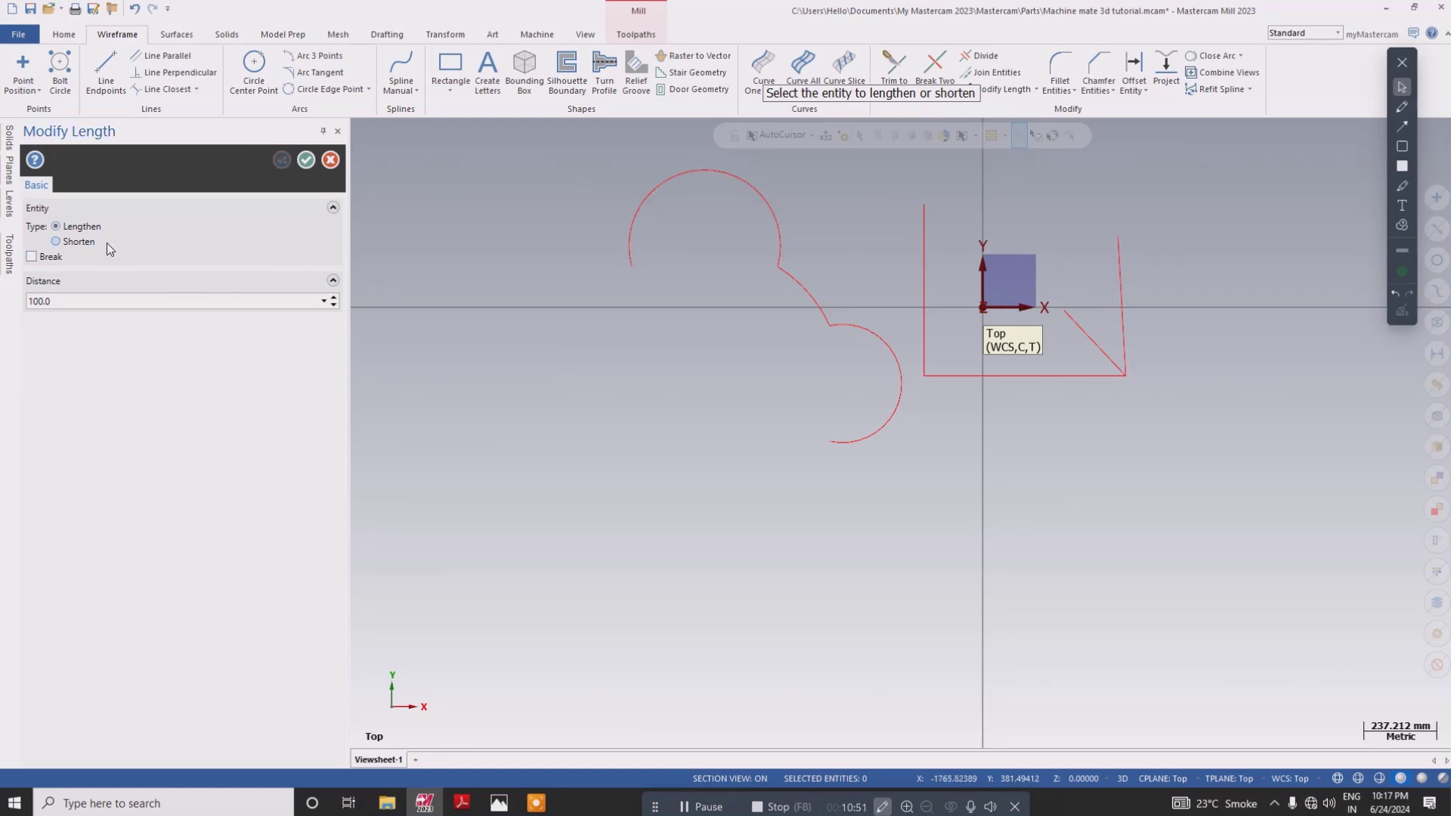
- Shorten the slanted line and vertical line by 100 mm twice each, and the diagonal line once, with Modify Length
{"action": "left_click", "coordinate": [157, 299]}
{"action": "type", "text": "1"}
{"action": "left_click", "coordinate": [1125, 306]}
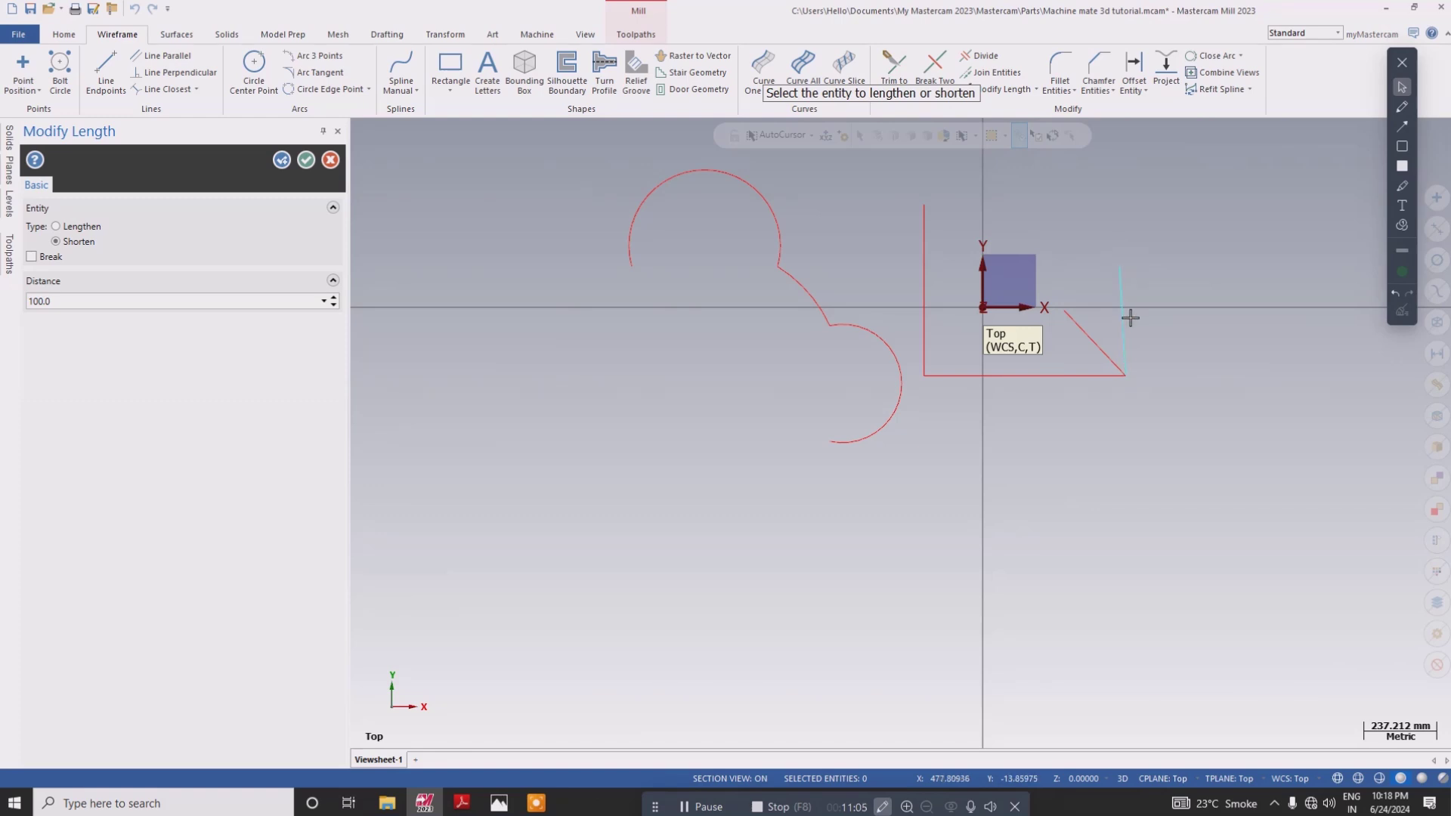
{"action": "left_click", "coordinate": [1078, 335]}
{"action": "left_click", "coordinate": [928, 287]}
{"action": "left_click", "coordinate": [931, 294]}
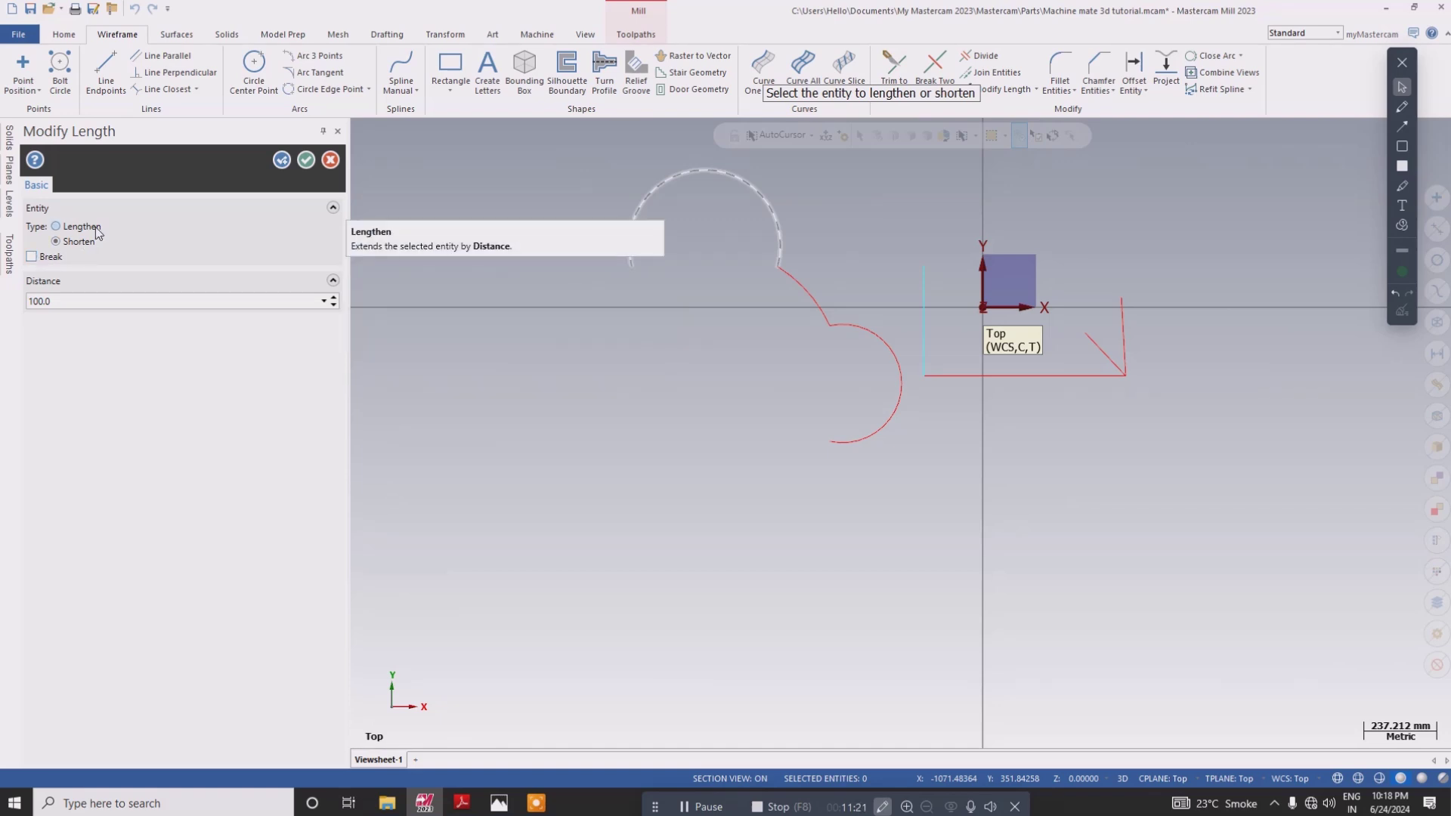
{"action": "left_click", "coordinate": [307, 161]}
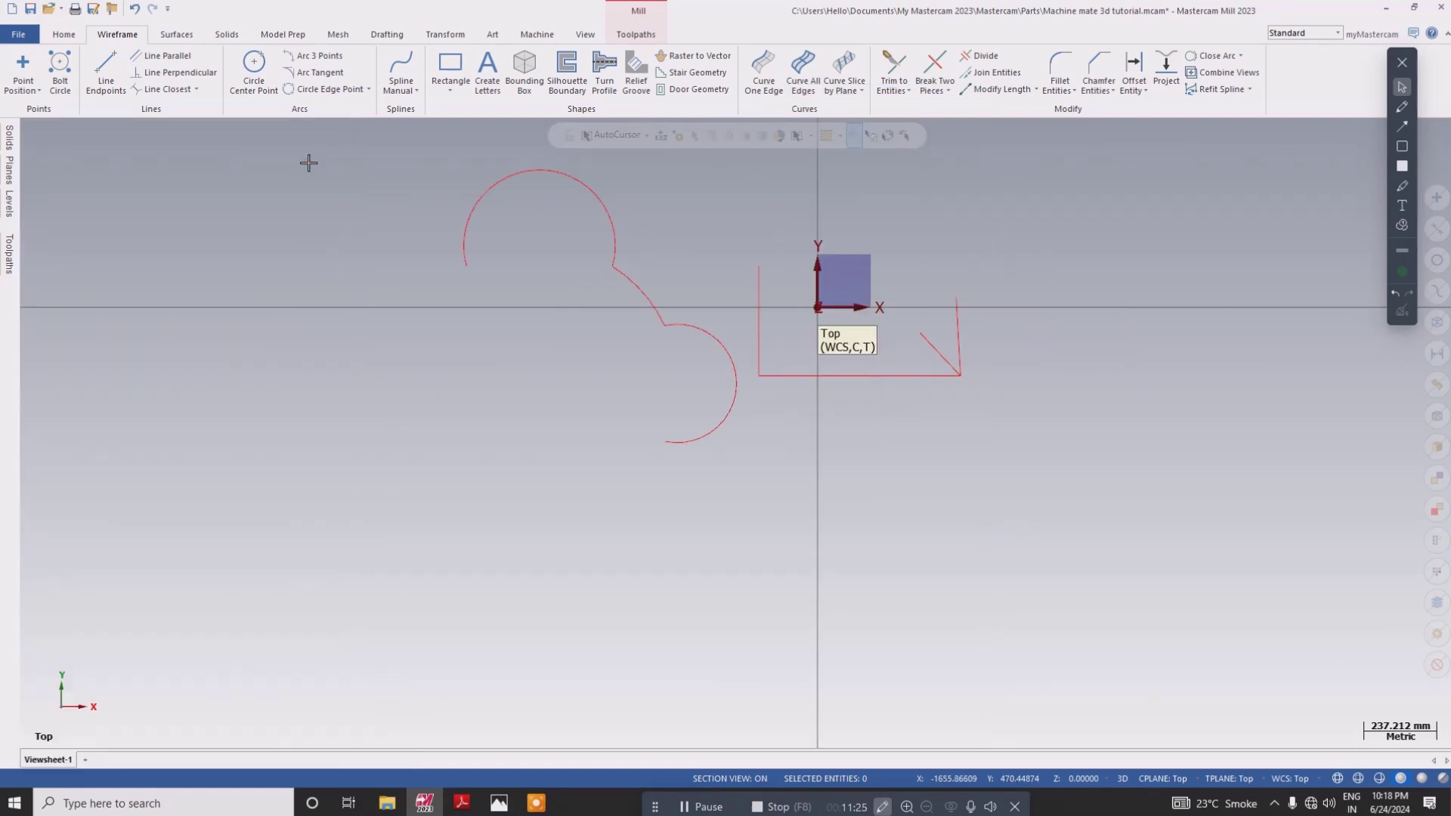
- Close the upper small arc into a full circle with Close Arc, and undo the change
{"action": "scroll", "coordinate": [1311, 393], "scroll_direction": "down", "scroll_amount": 2}
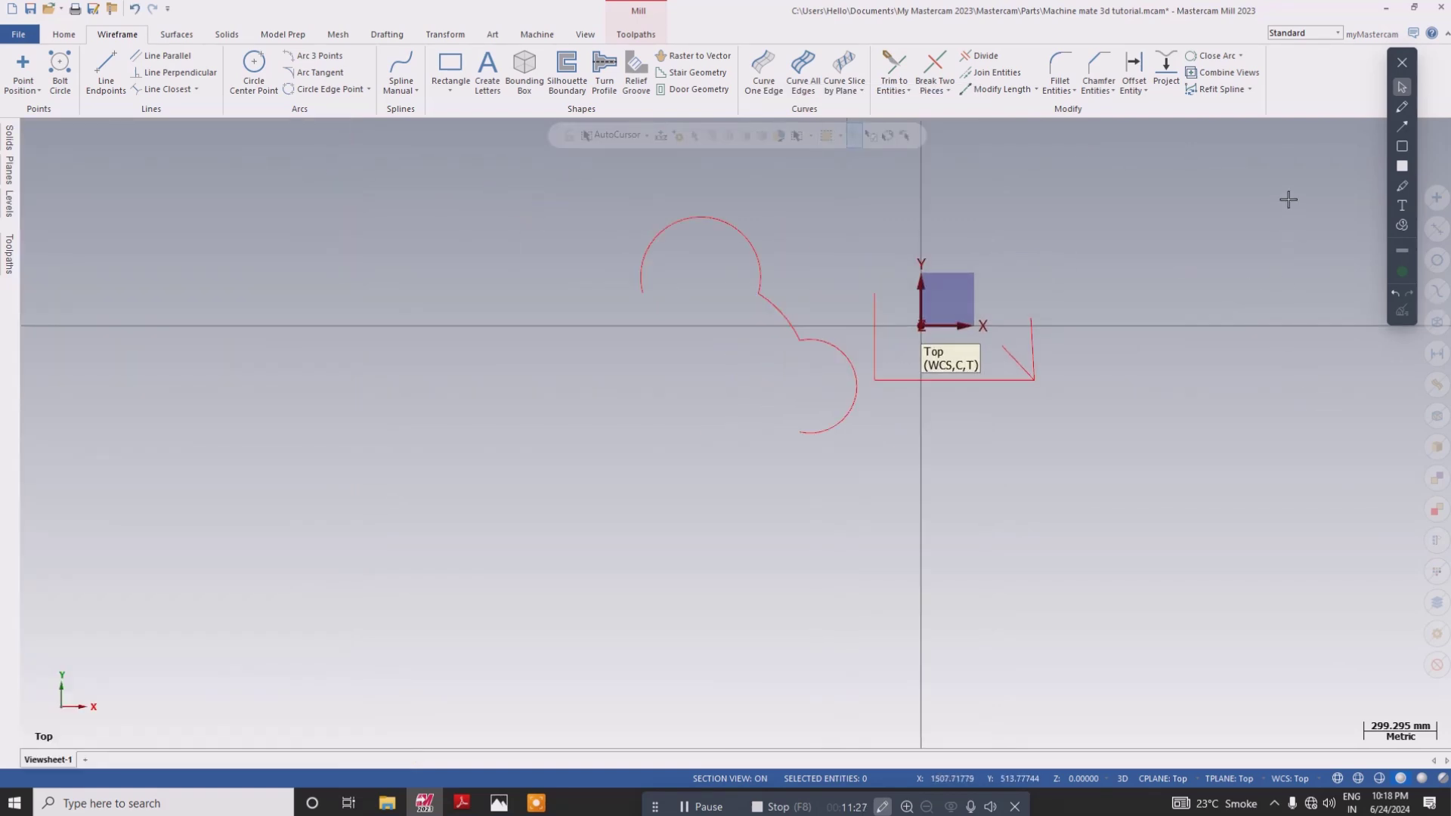
{"action": "scroll", "coordinate": [630, 275], "scroll_direction": "down", "scroll_amount": 1}
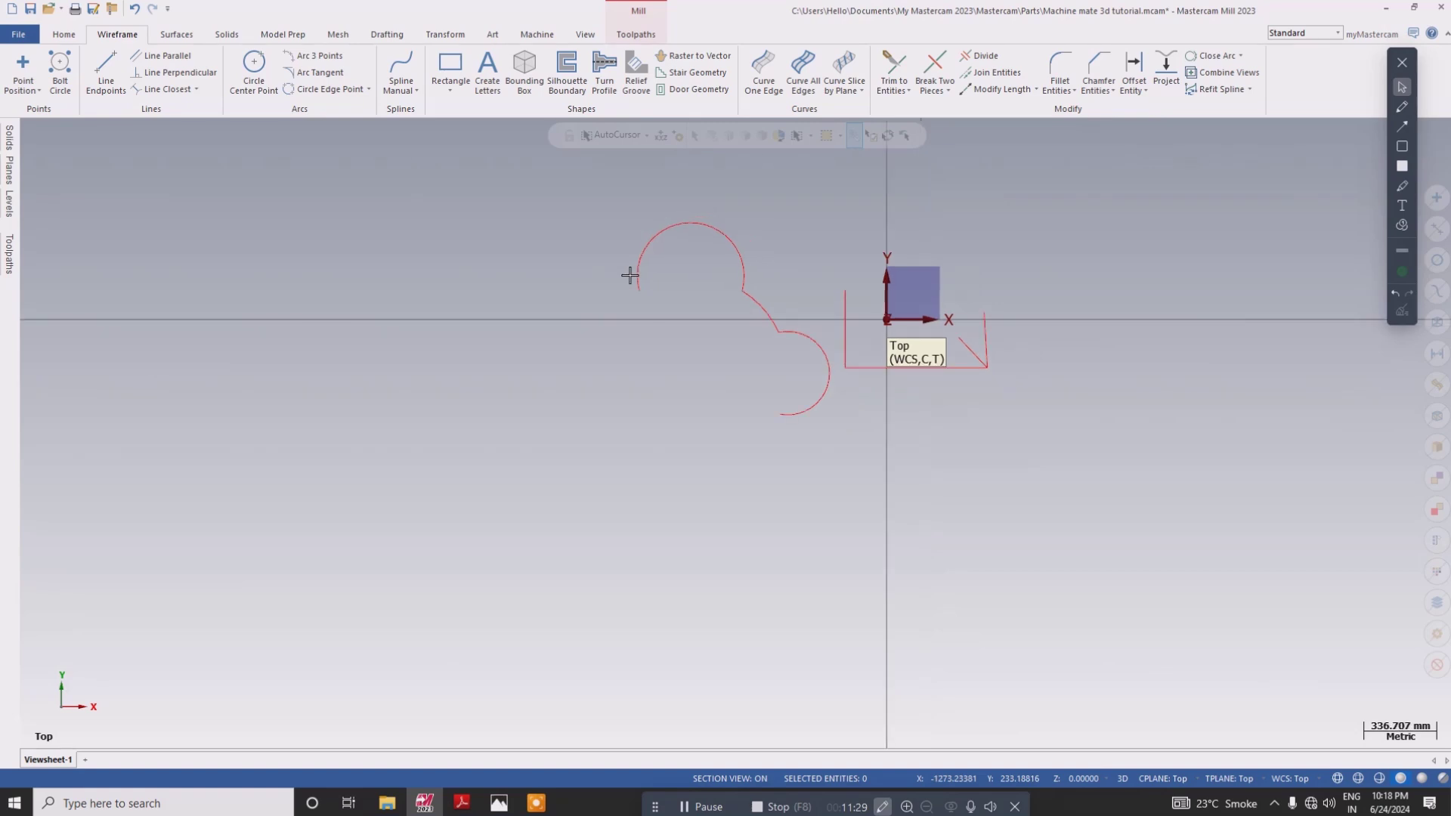
{"action": "scroll", "coordinate": [630, 275], "scroll_direction": "down", "scroll_amount": 1}
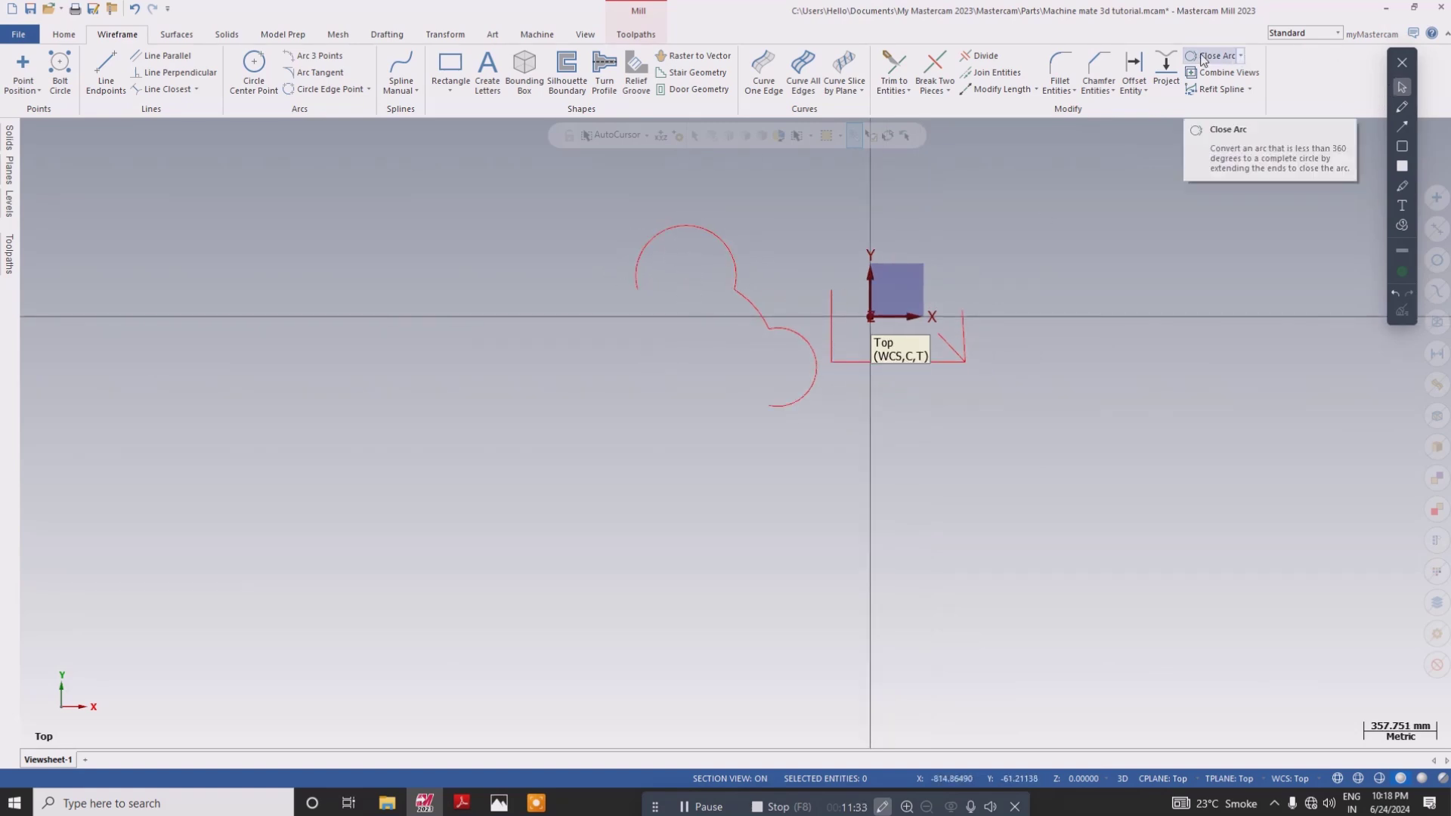
{"action": "left_click", "coordinate": [1242, 58]}
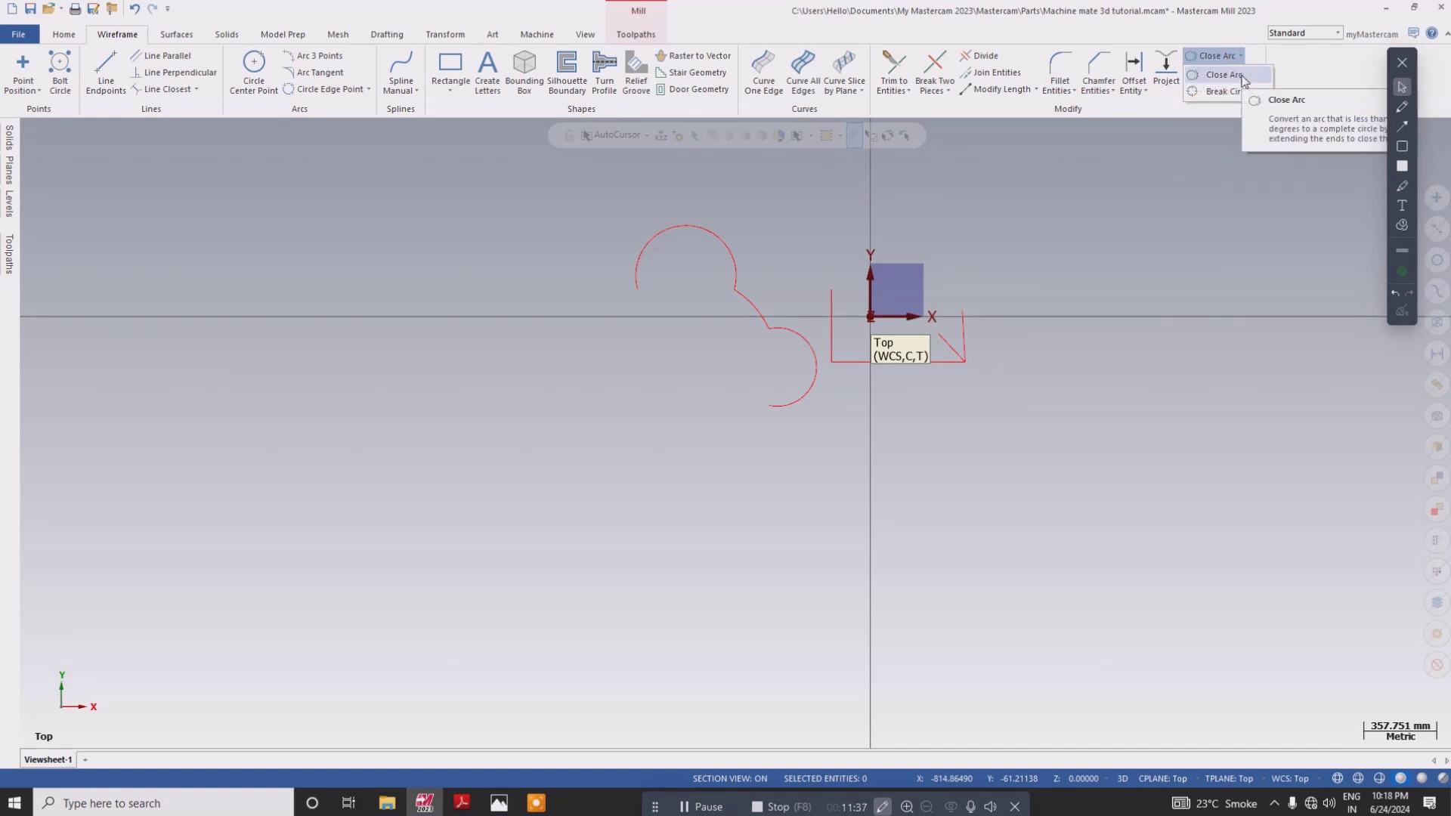
{"action": "left_click", "coordinate": [1244, 78]}
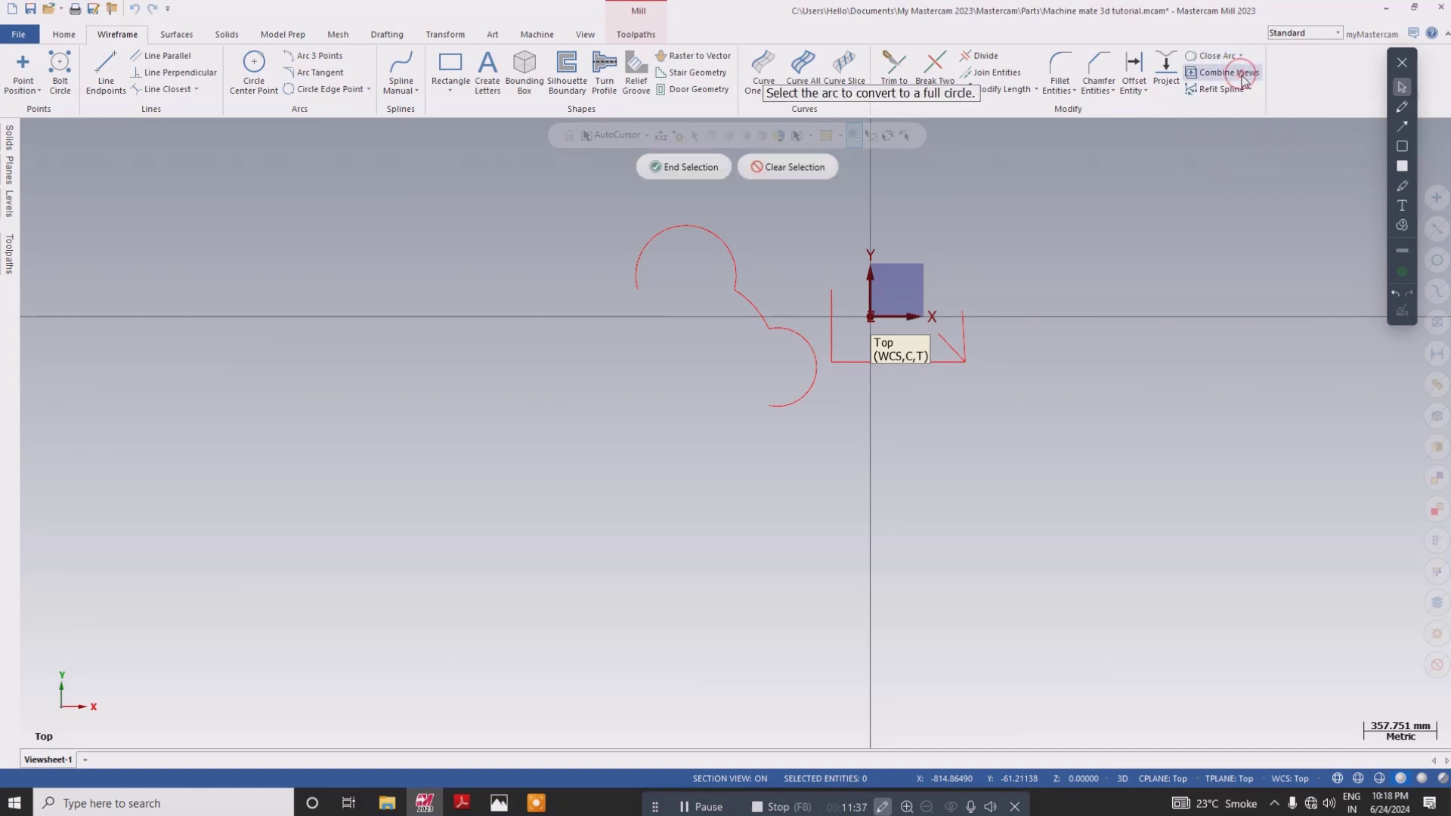
{"action": "left_click", "coordinate": [635, 255]}
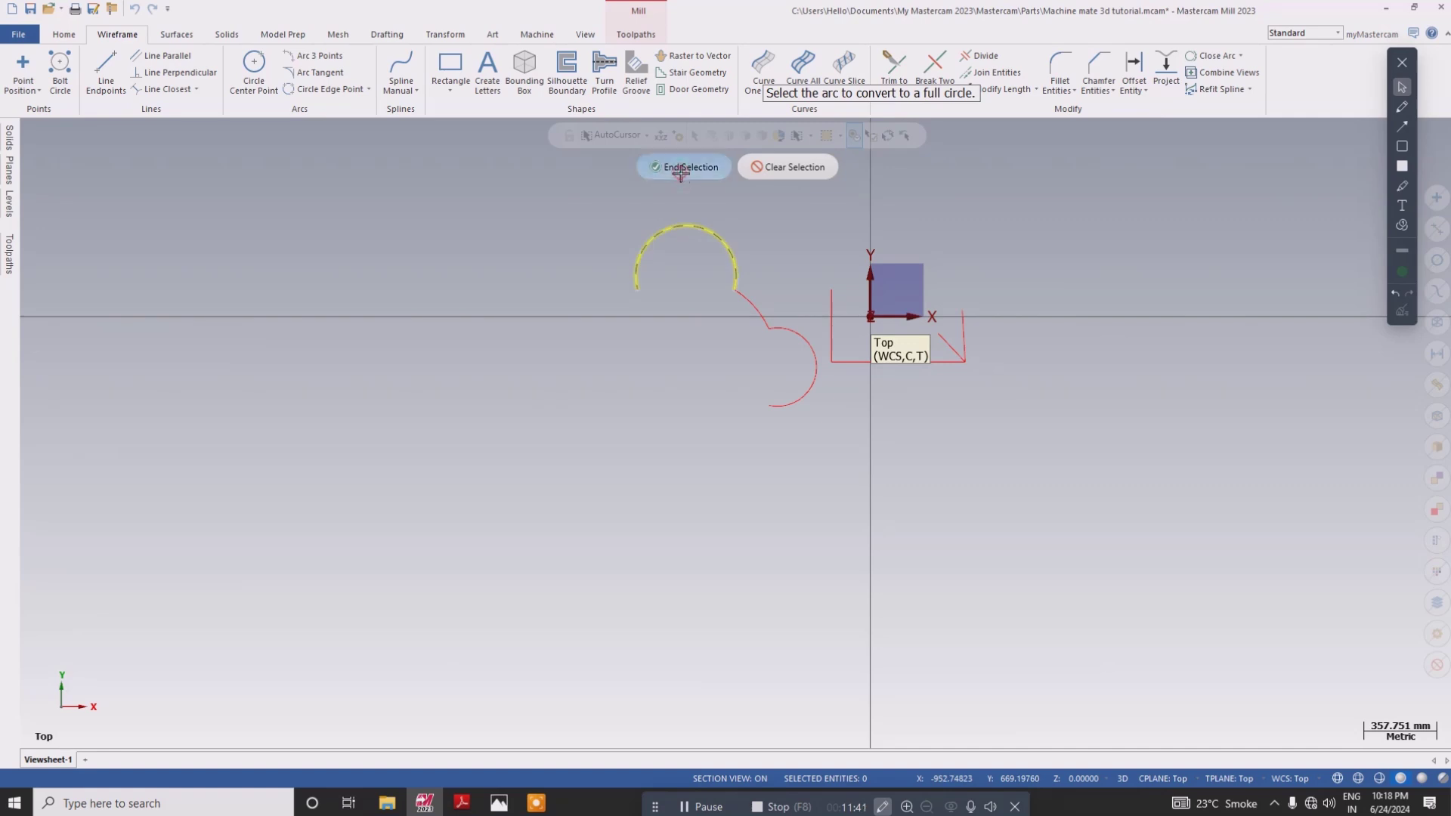
{"action": "left_click", "coordinate": [684, 167]}
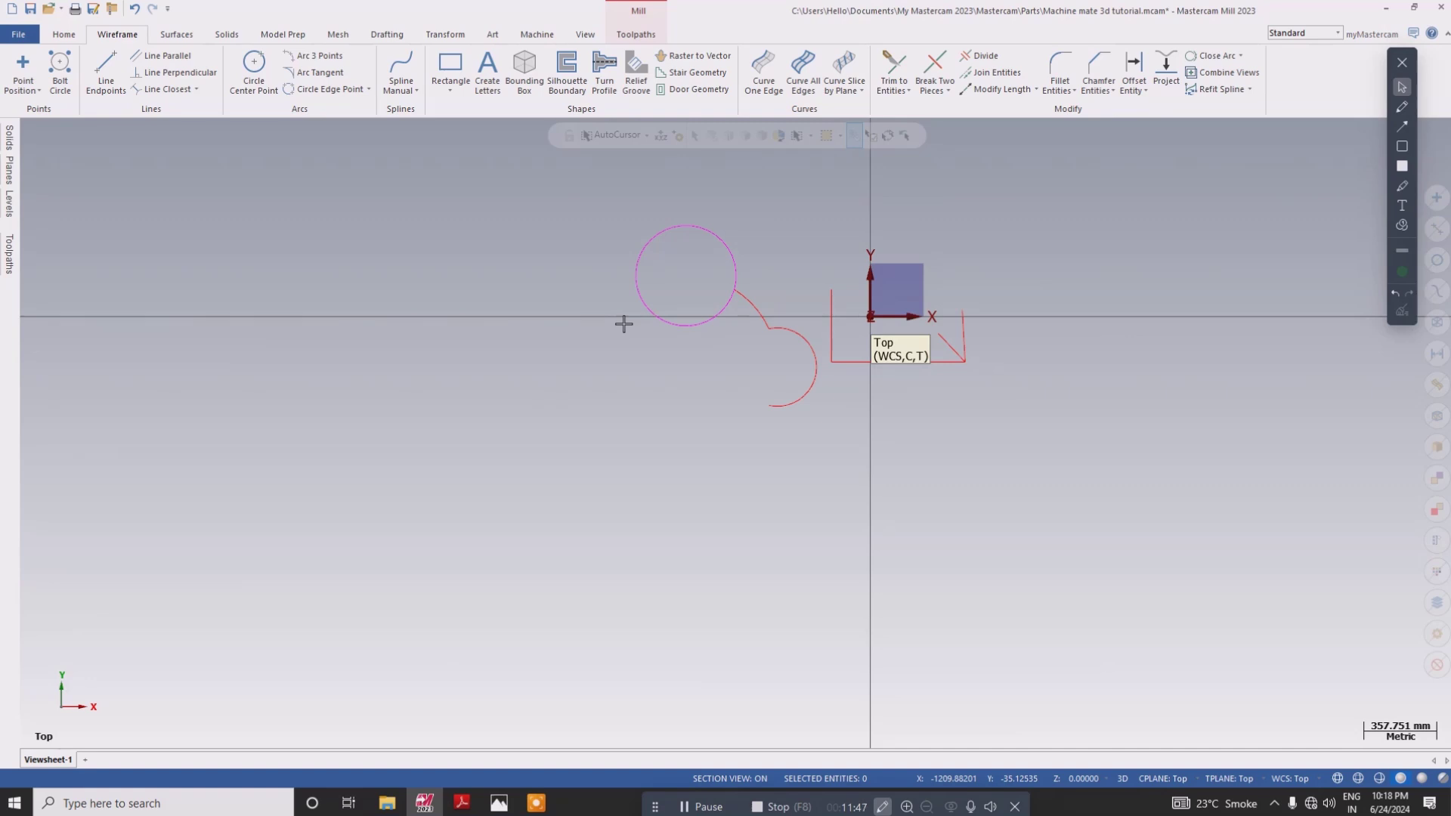
{"action": "left_click", "coordinate": [134, 9]}
- Close the short connecting arc into a full circle with Close Arc, and undo the change
{"action": "scroll", "coordinate": [745, 314], "scroll_direction": "up", "scroll_amount": 2}
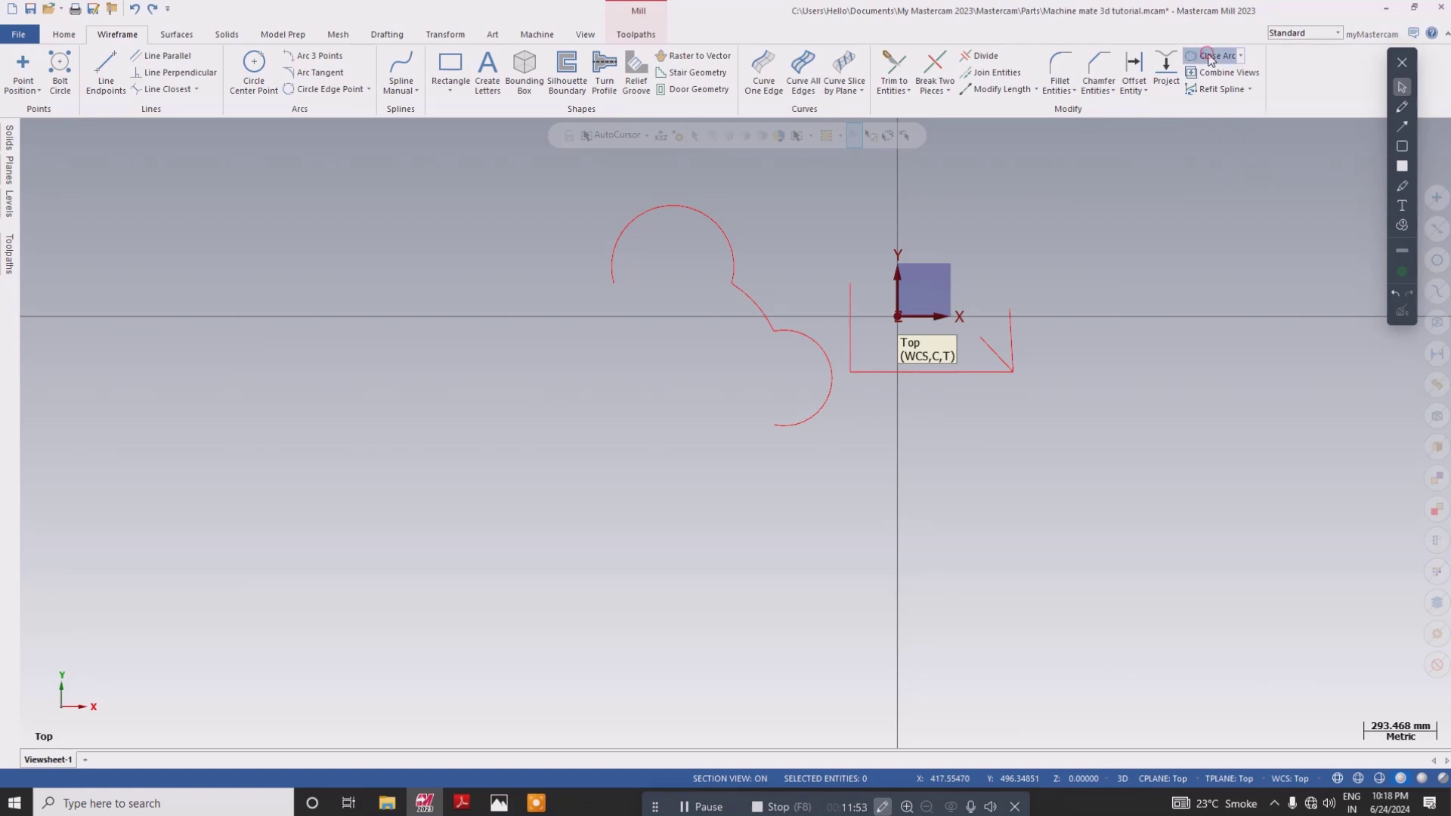
{"action": "left_click", "coordinate": [1215, 55]}
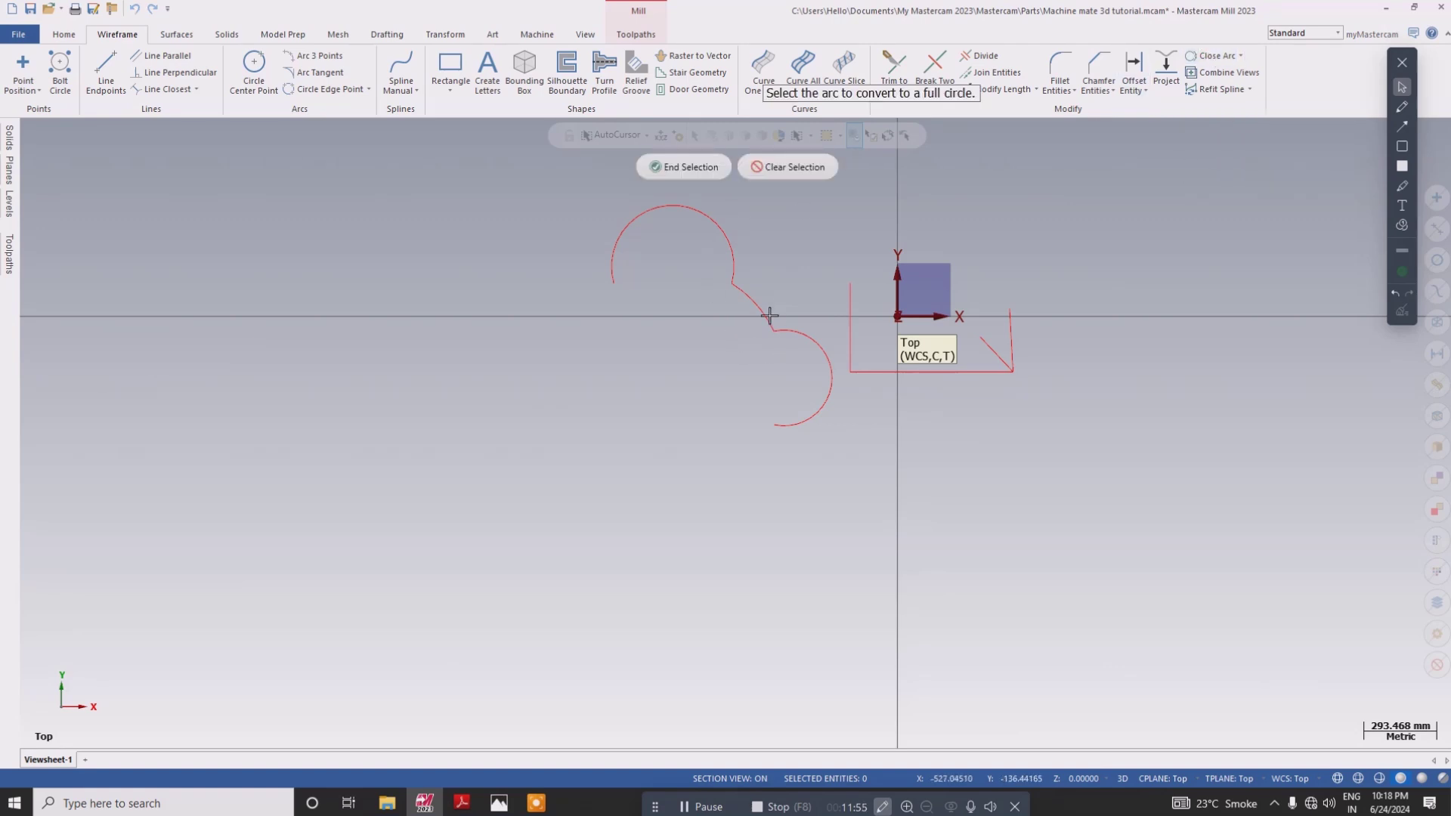
{"action": "left_click", "coordinate": [724, 228]}
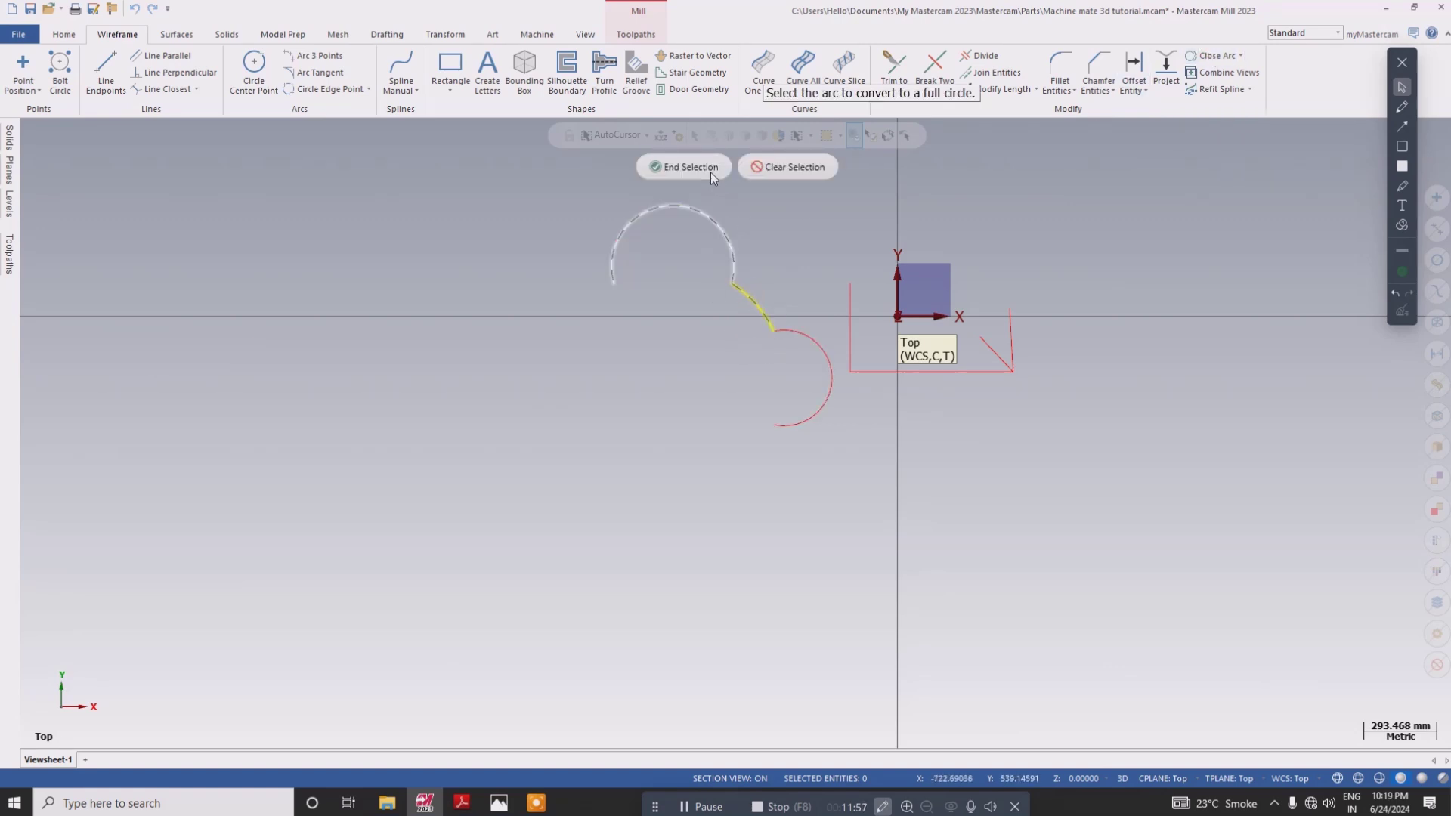
{"action": "left_click", "coordinate": [707, 167]}
{"action": "left_click", "coordinate": [748, 450]}
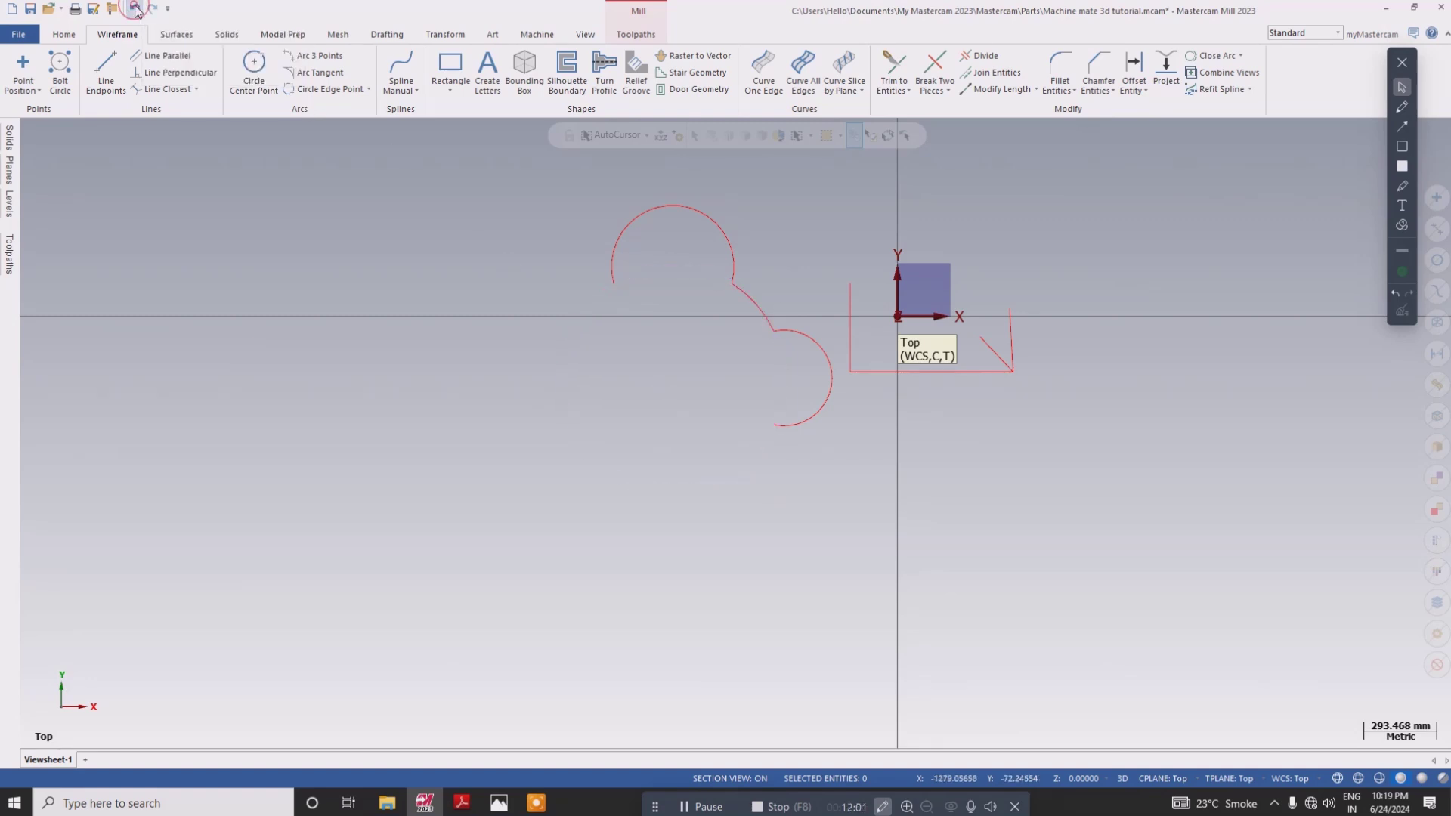
{"action": "key", "text": "Delete"}
{"action": "left_click", "coordinate": [254, 72]}
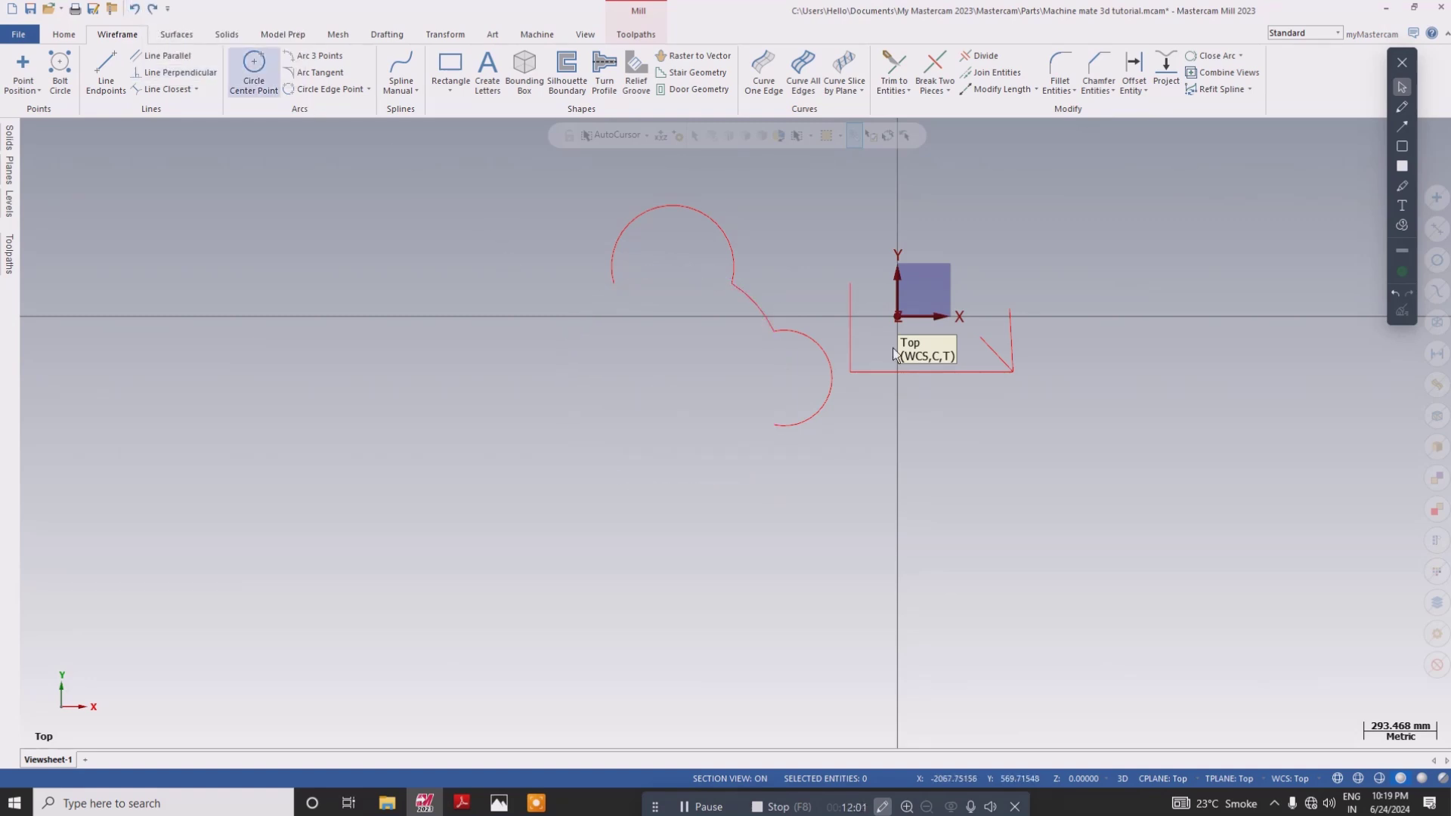
{"action": "key", "text": "Escape"}
- Close the lower small arc into a full circle with Close Arc and clear the result colours
{"action": "left_click", "coordinate": [807, 340]}
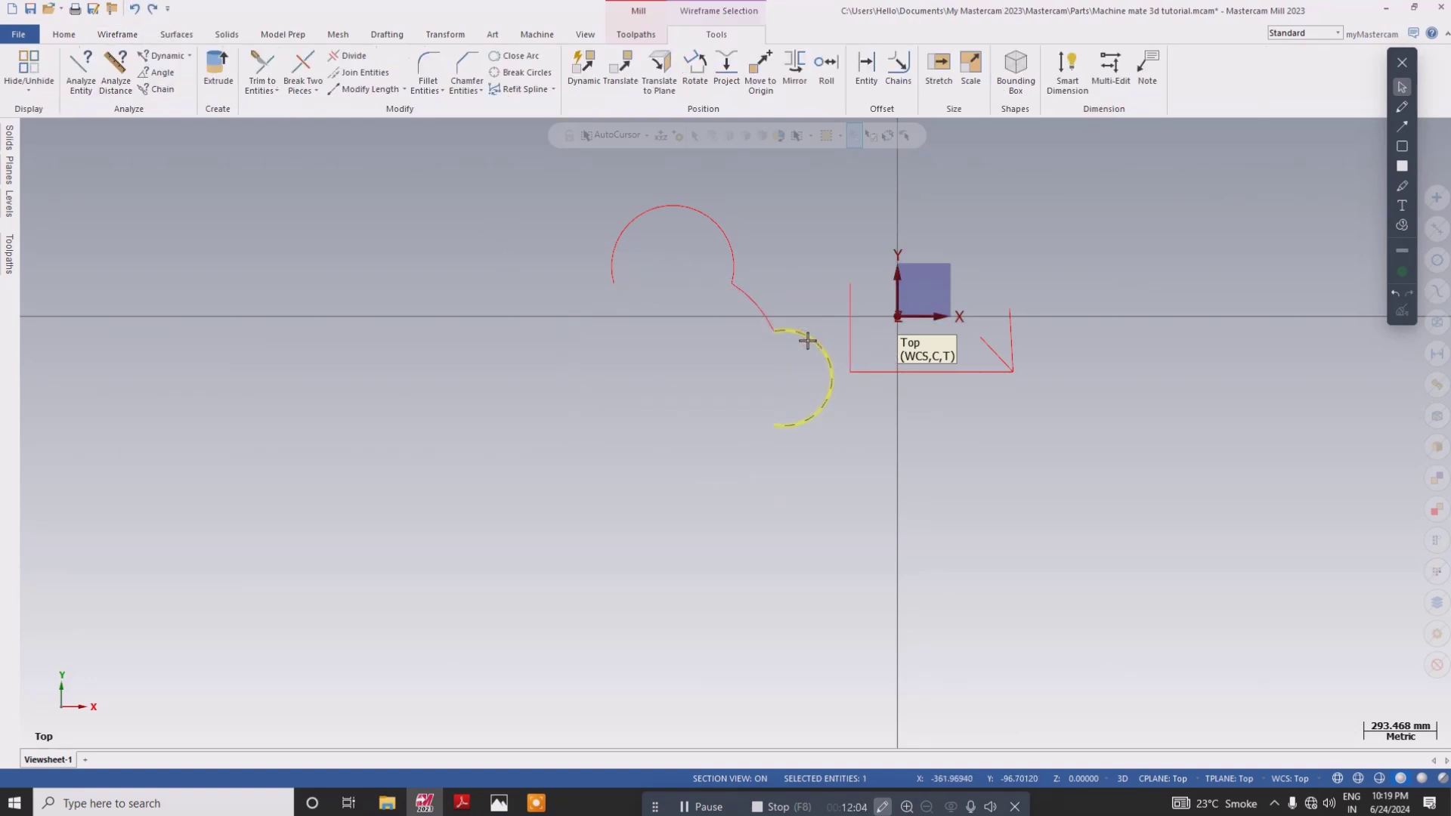
{"action": "left_click", "coordinate": [63, 34]}
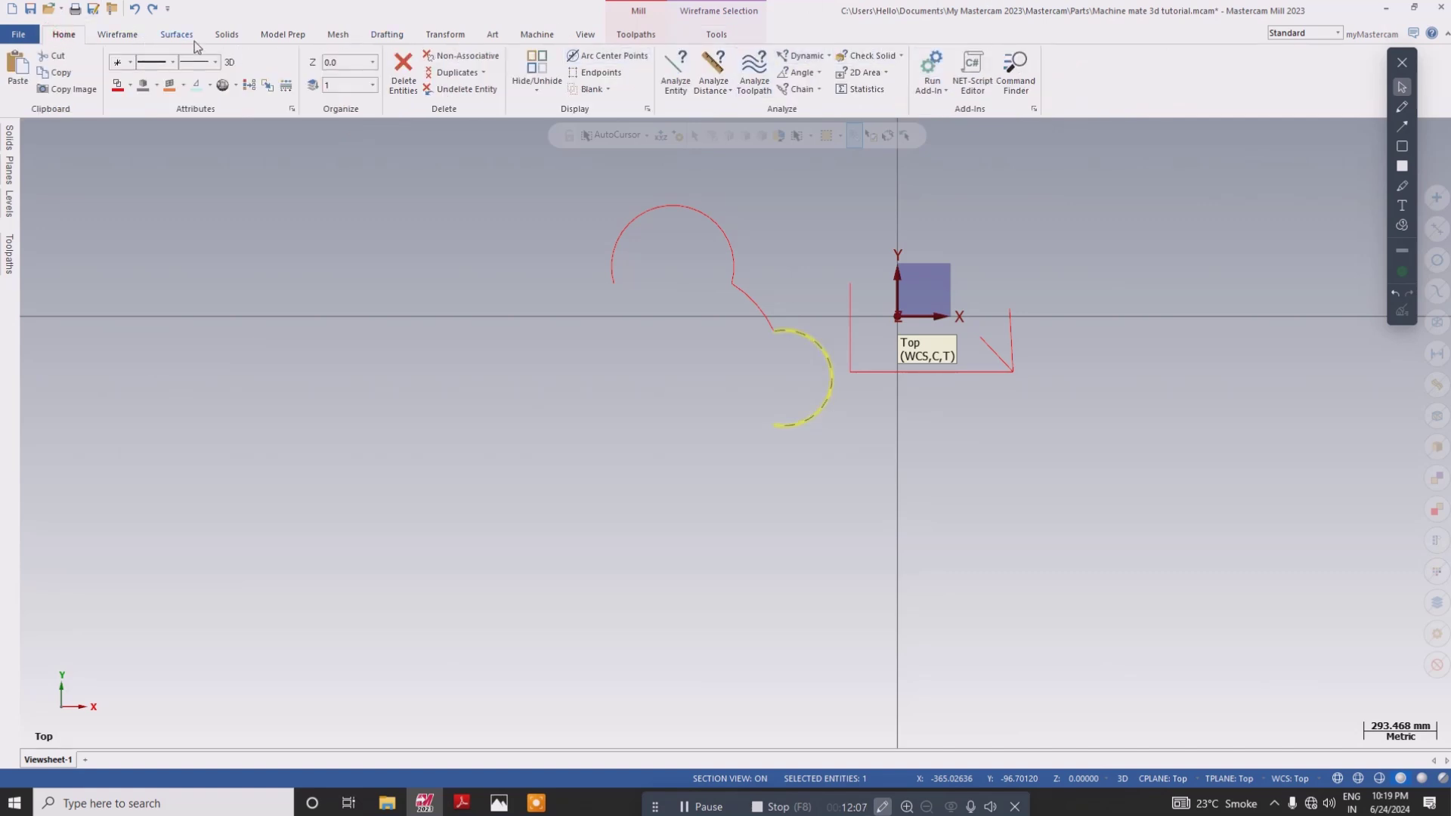
{"action": "left_click", "coordinate": [137, 34]}
{"action": "left_click", "coordinate": [1207, 60]}
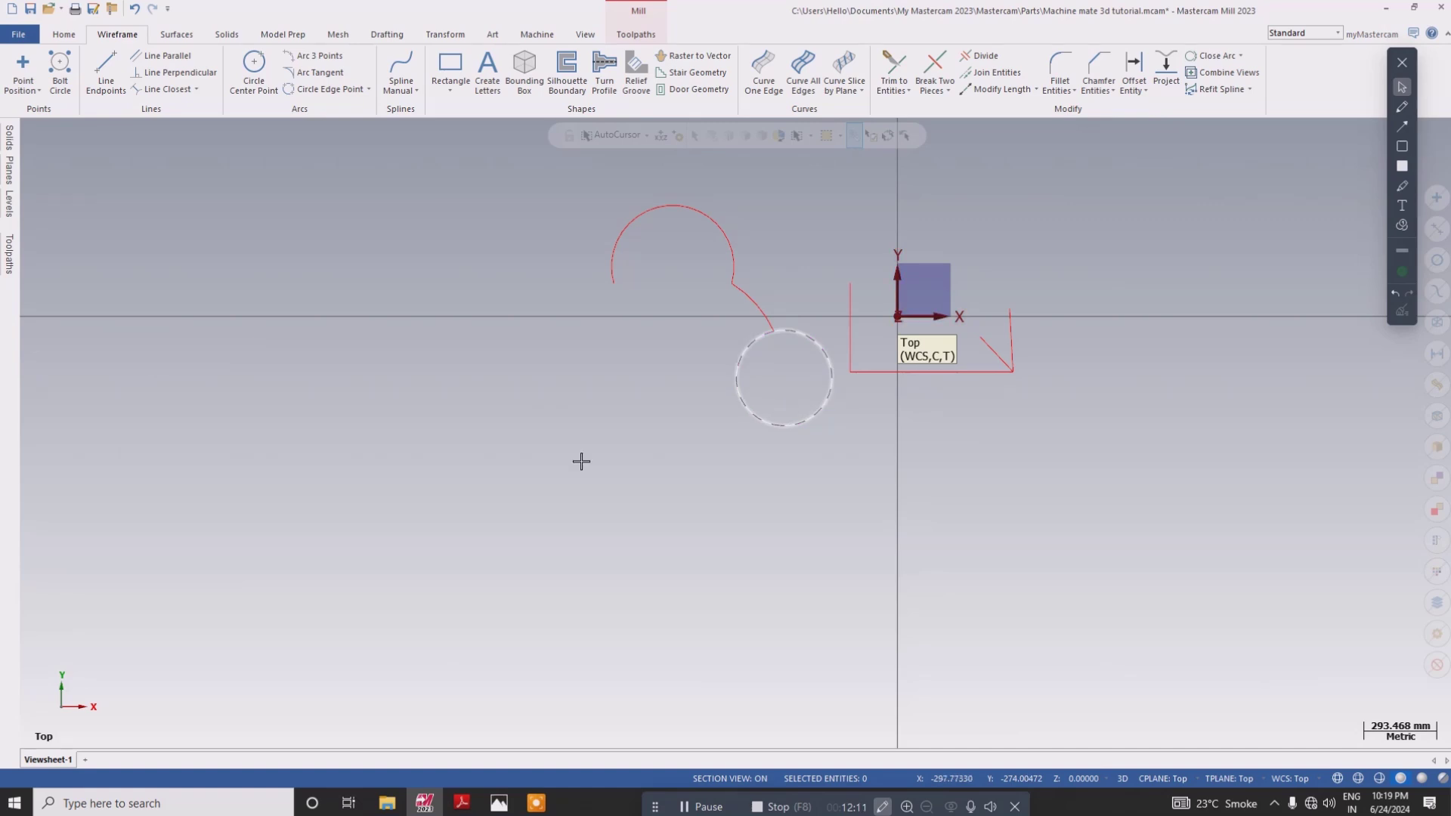
{"action": "right_click", "coordinate": [491, 420]}
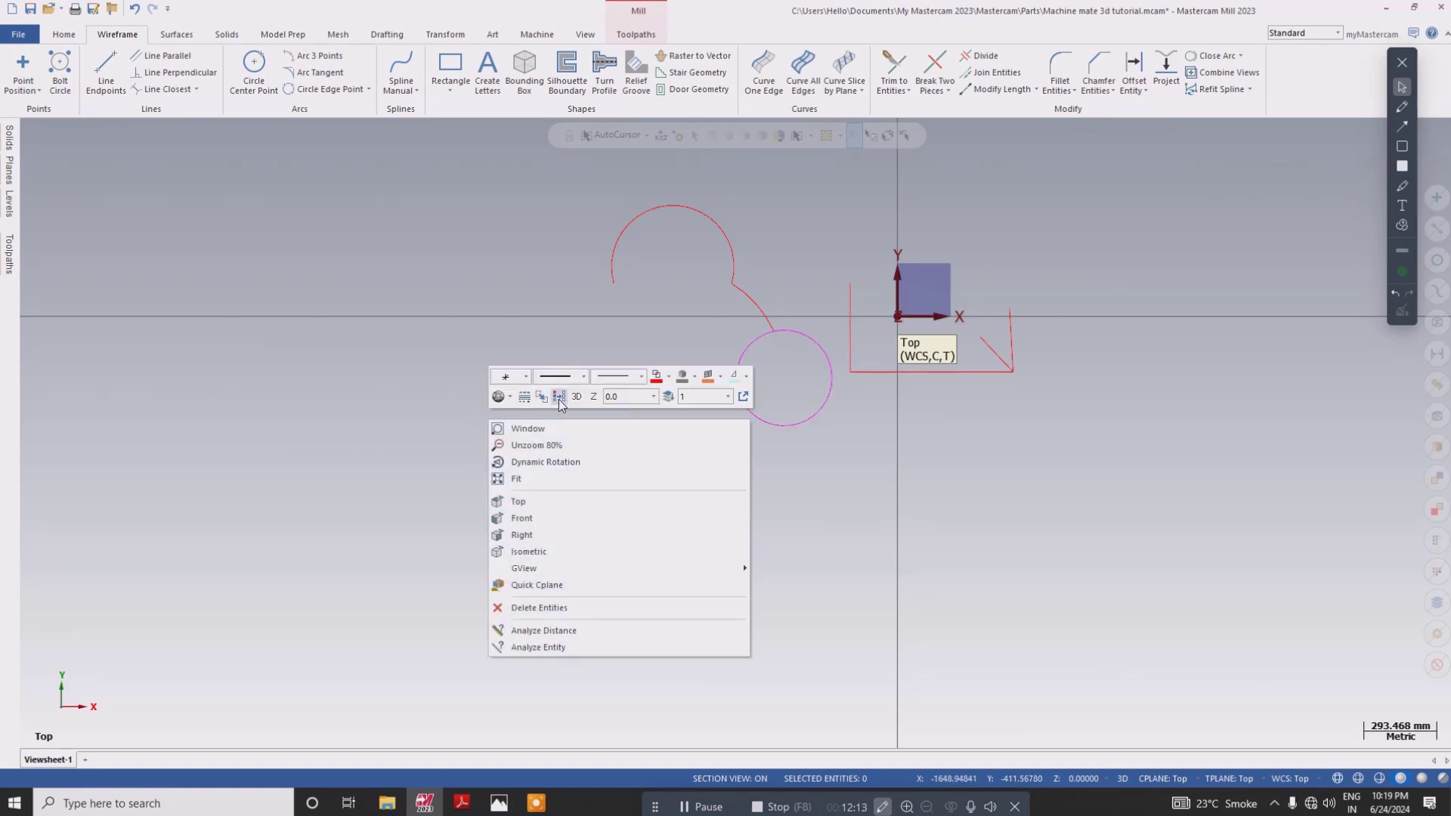
{"action": "left_click", "coordinate": [556, 401]}
{"action": "scroll", "coordinate": [707, 625], "scroll_direction": "down", "scroll_amount": 1}
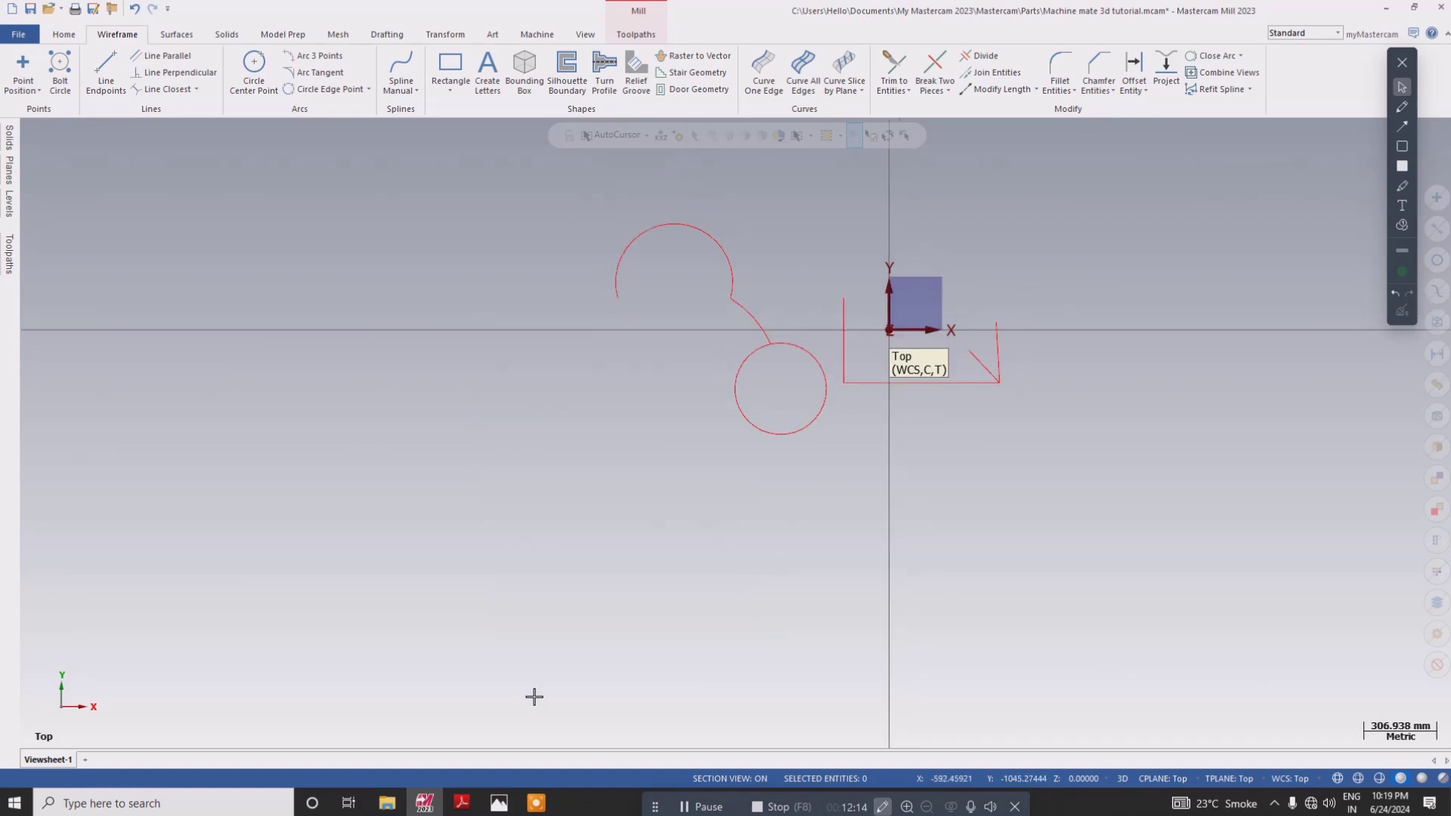
- Switch to Adobe Reader and review the CAD Editing Tools line in Module 2 of the course outline, boxing it temporarily
{"action": "left_click", "coordinate": [462, 804]}
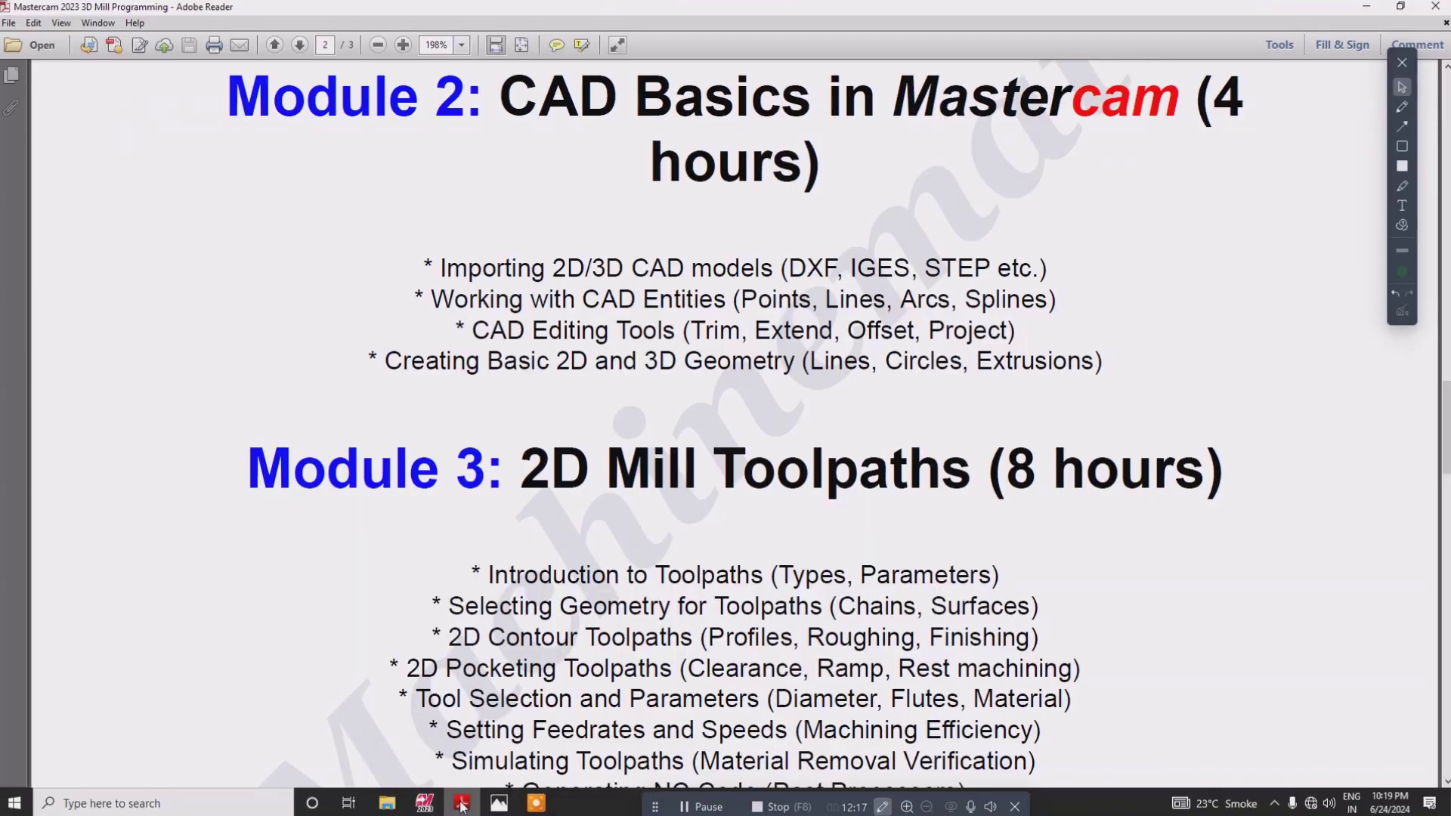
{"action": "left_click", "coordinate": [1402, 148]}
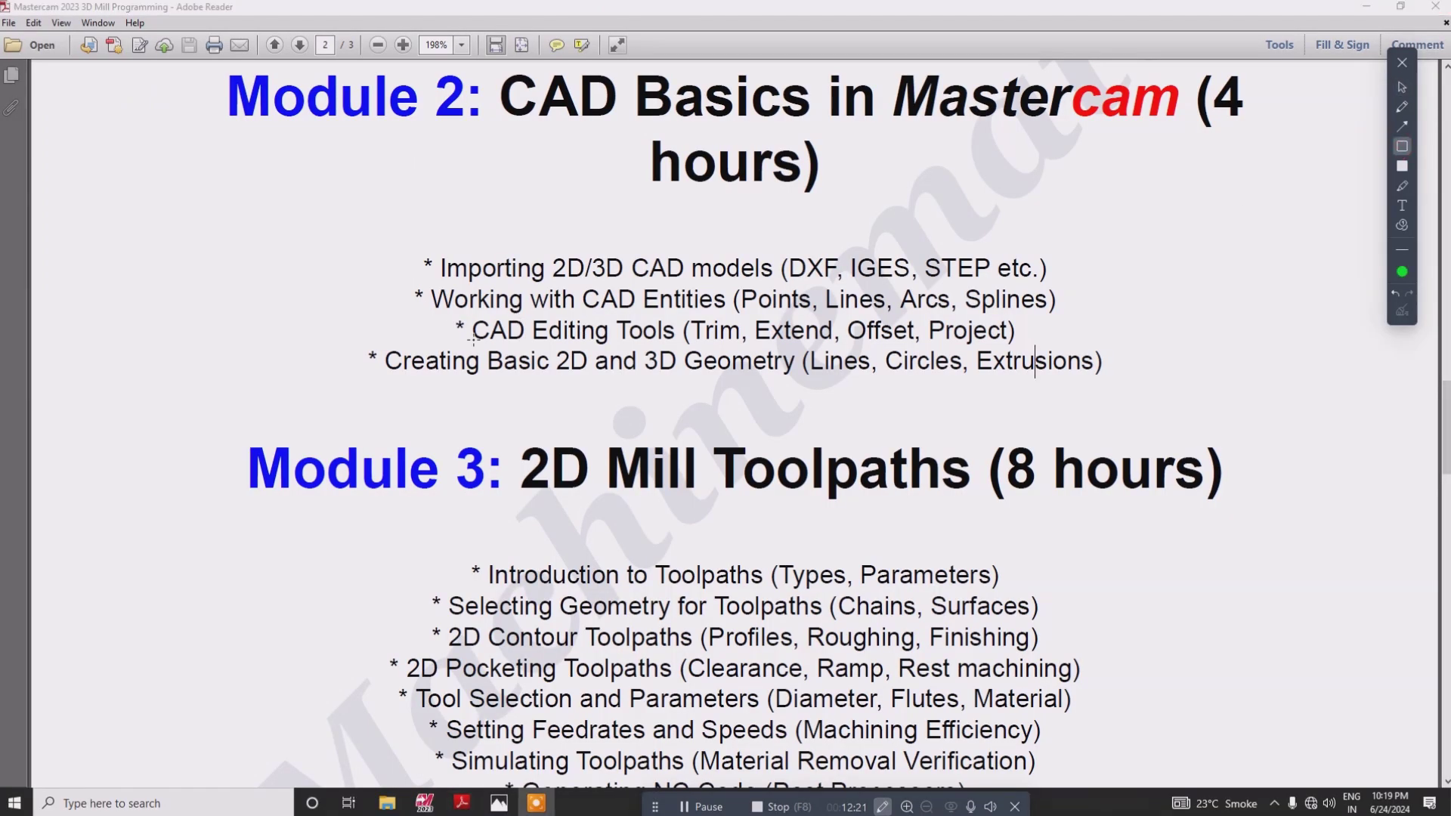
{"action": "mouse_move", "coordinate": [443, 317]}
{"action": "left_mouse_down"}
{"action": "mouse_move", "coordinate": [523, 346]}
{"action": "mouse_move", "coordinate": [1041, 349]}
{"action": "left_mouse_up"}
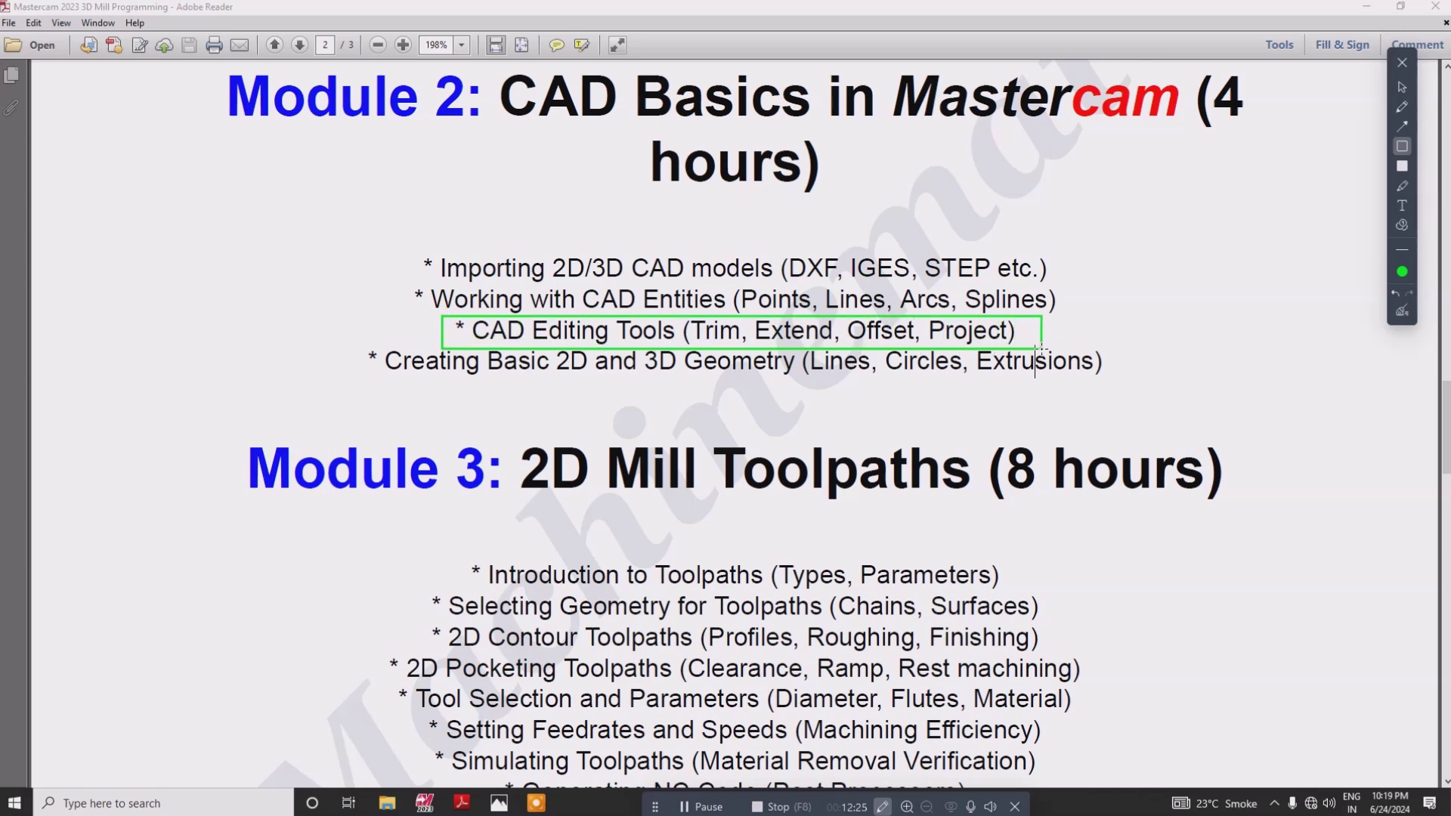
{"action": "left_click", "coordinate": [1403, 312]}
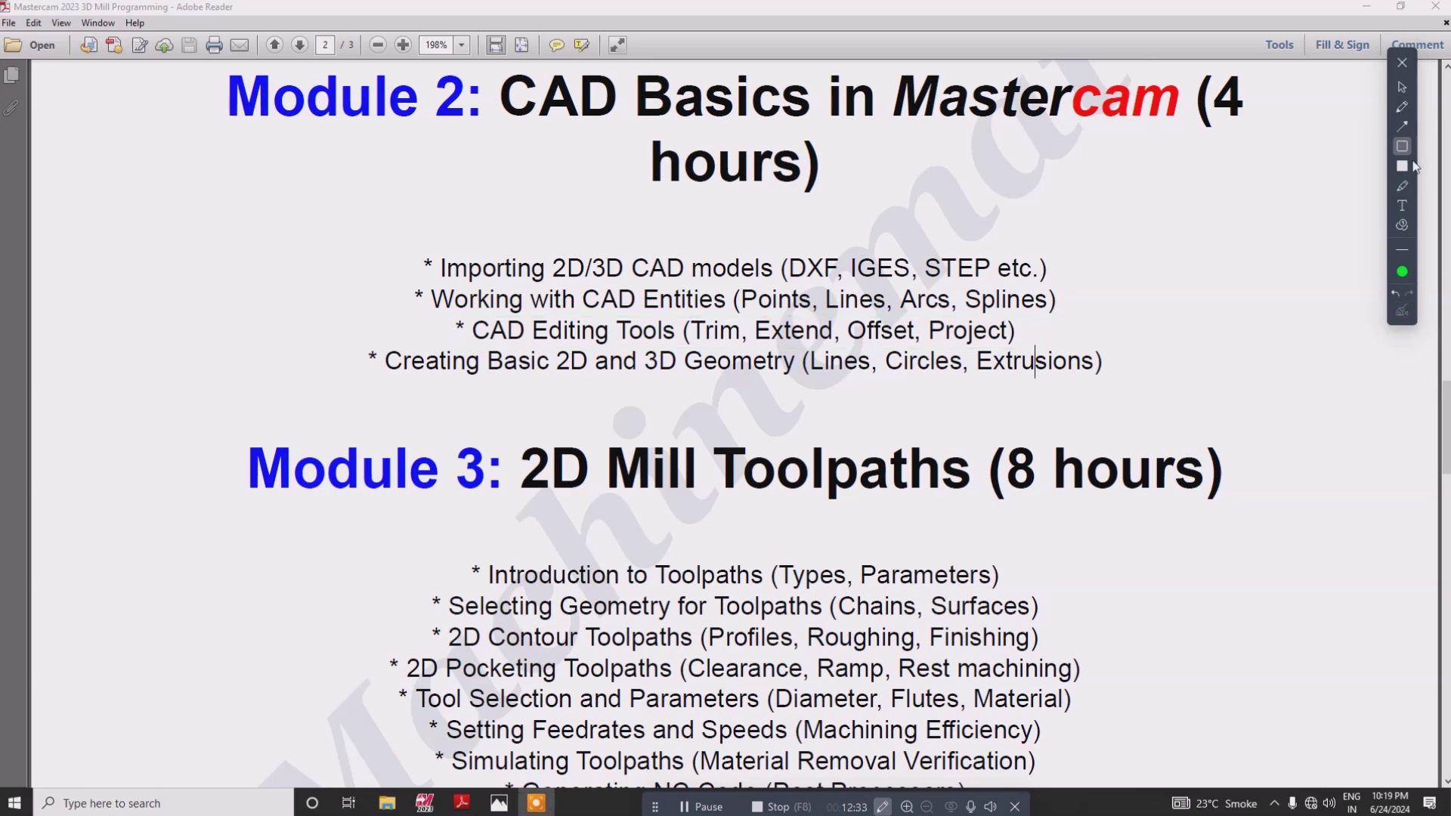
{"action": "left_click", "coordinate": [1403, 87]}
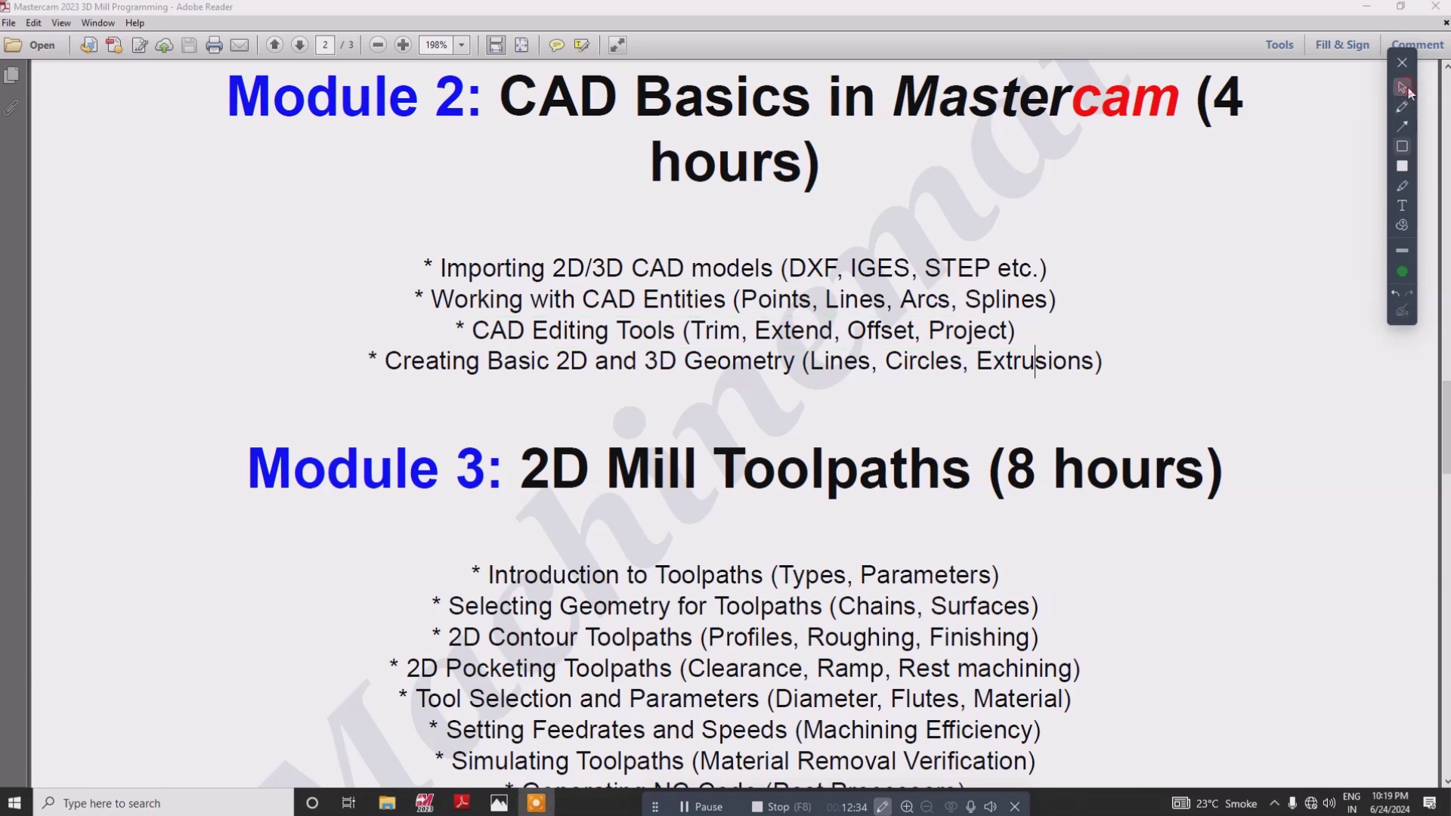
- Switch back to Mastercam and offset one copy each of the vertical and slanted lines outward by 10 mm with Offset Entity
{"action": "left_click", "coordinate": [428, 806]}
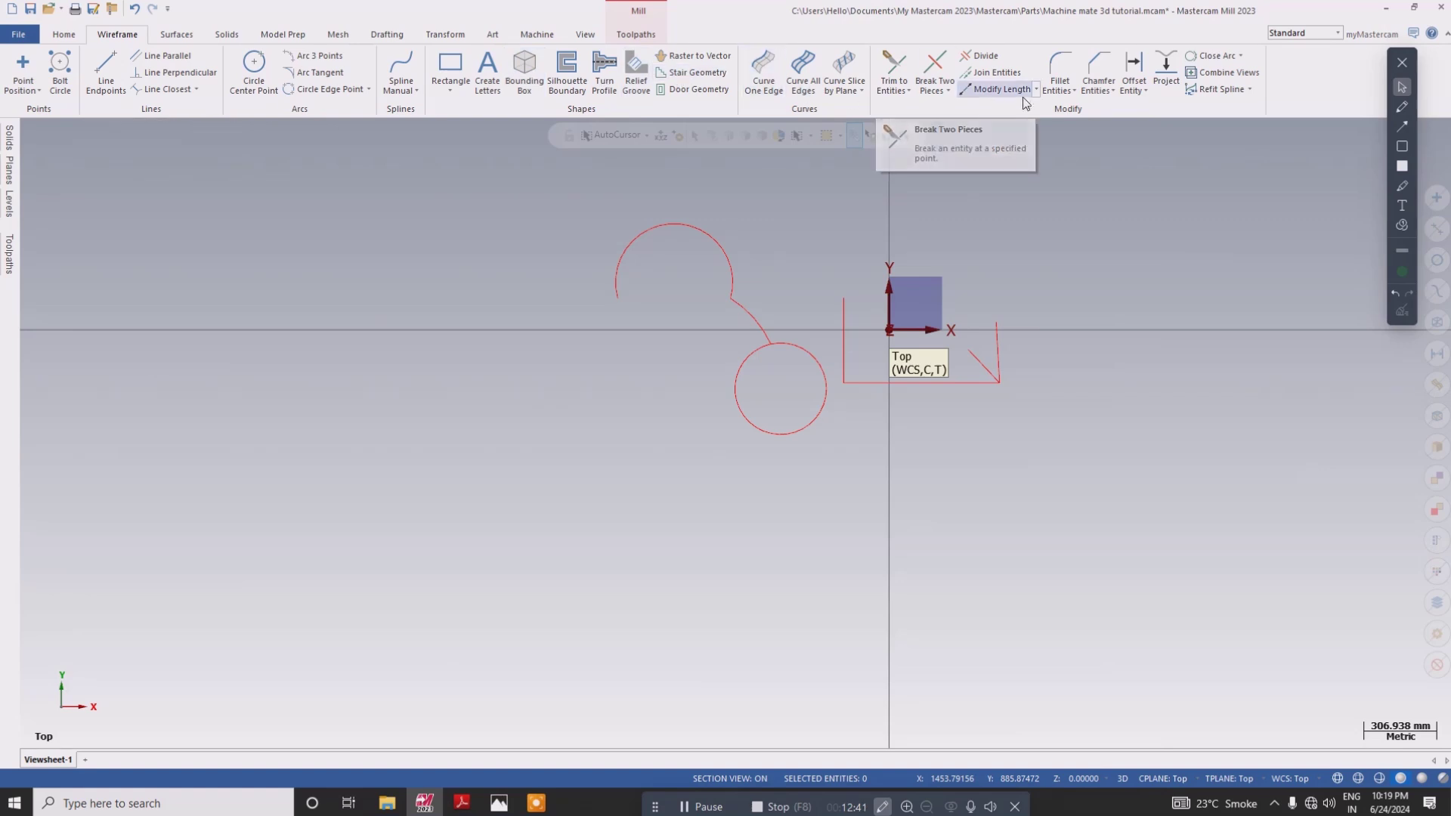
{"action": "left_click", "coordinate": [1143, 65]}
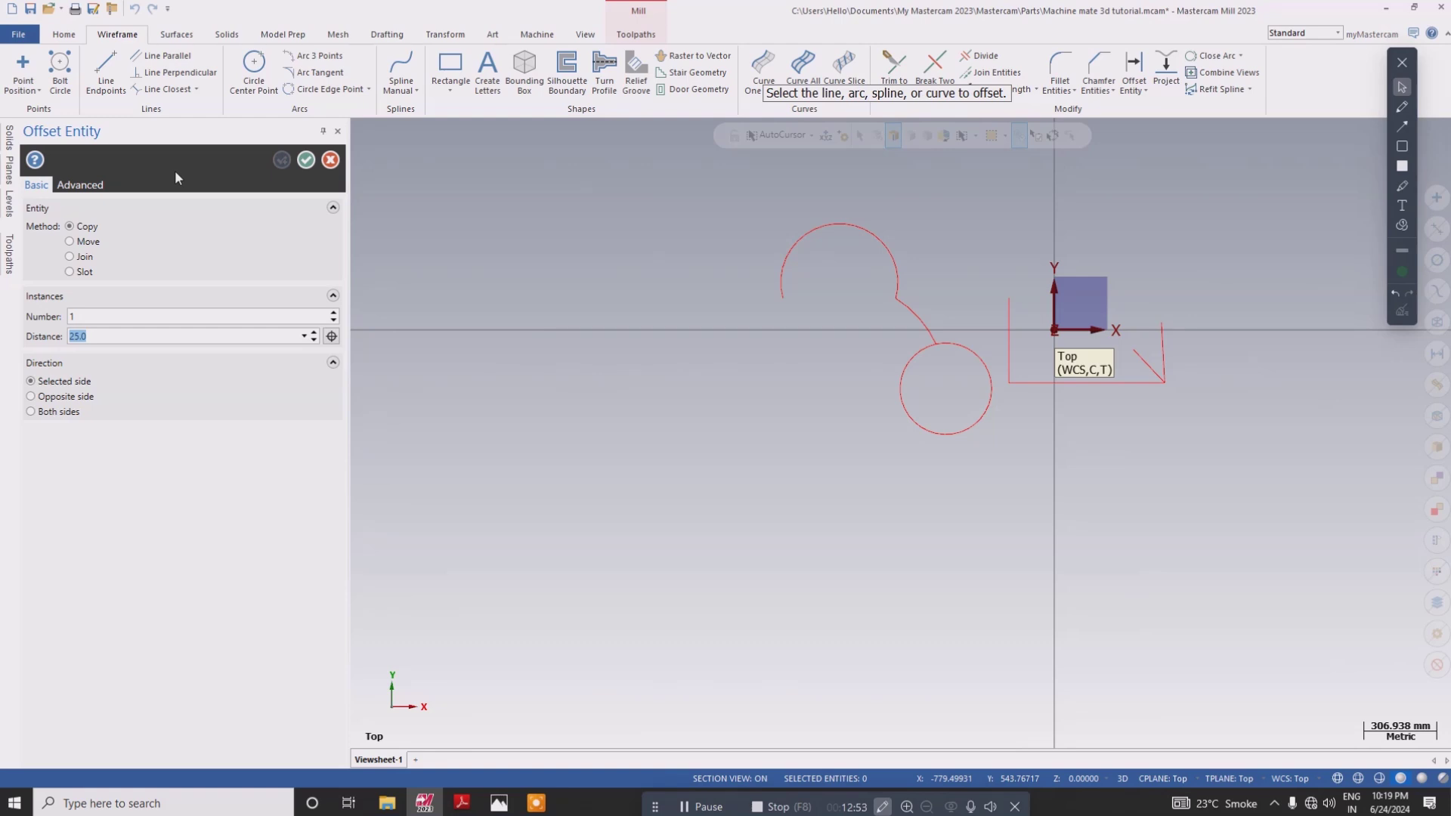
{"action": "type", "text": "1"}
{"action": "key", "text": "Return"}
{"action": "left_click", "coordinate": [1007, 334]}
{"action": "left_click", "coordinate": [976, 316]}
{"action": "left_click", "coordinate": [1160, 350]}
{"action": "left_click", "coordinate": [1213, 349]}
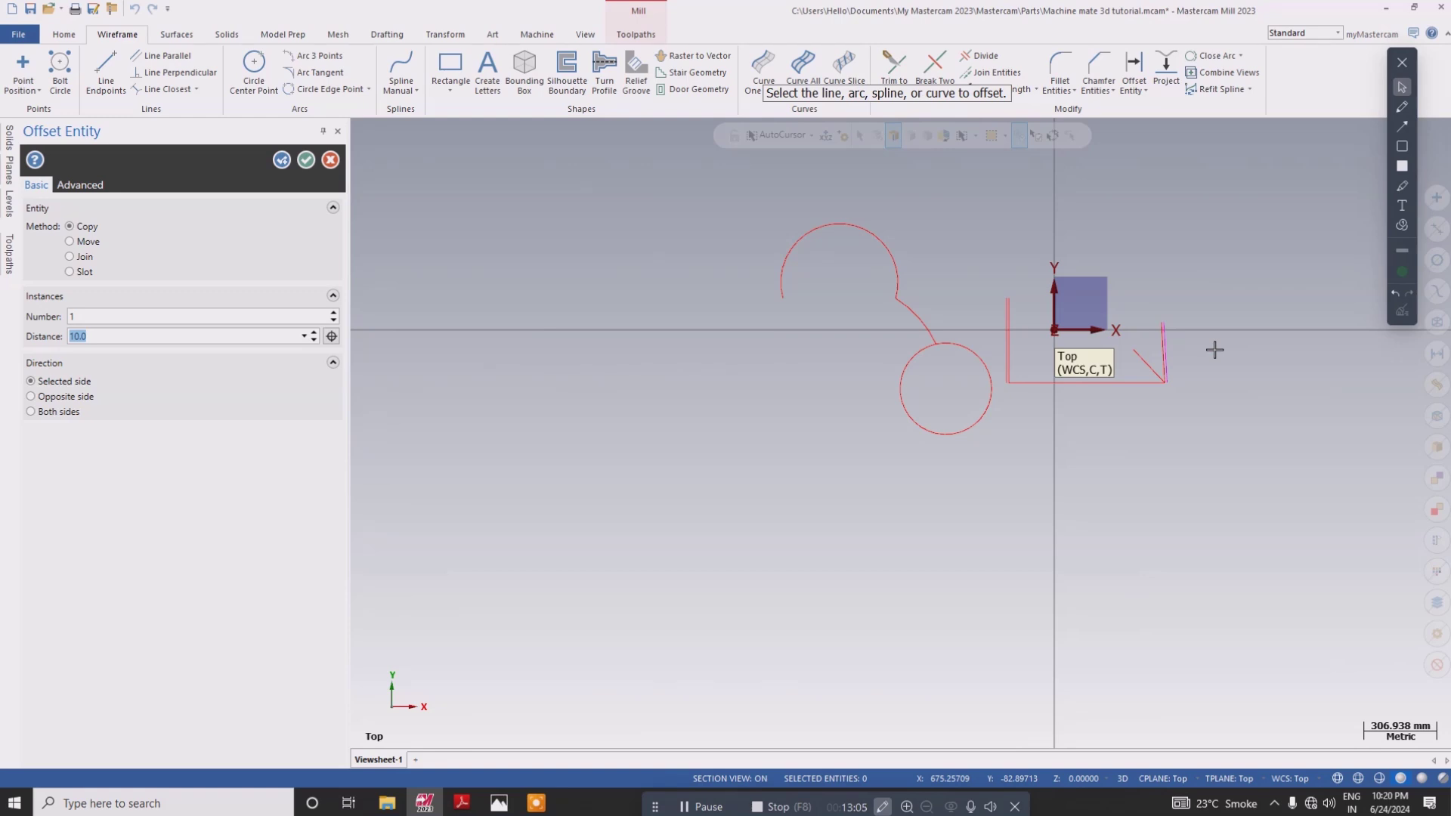
- Preview the slanted line's offset on both sides, and set the direction back to Selected side
{"action": "scroll", "coordinate": [1215, 350], "scroll_direction": "up", "scroll_amount": 2}
{"action": "right_click", "coordinate": [1202, 212]}
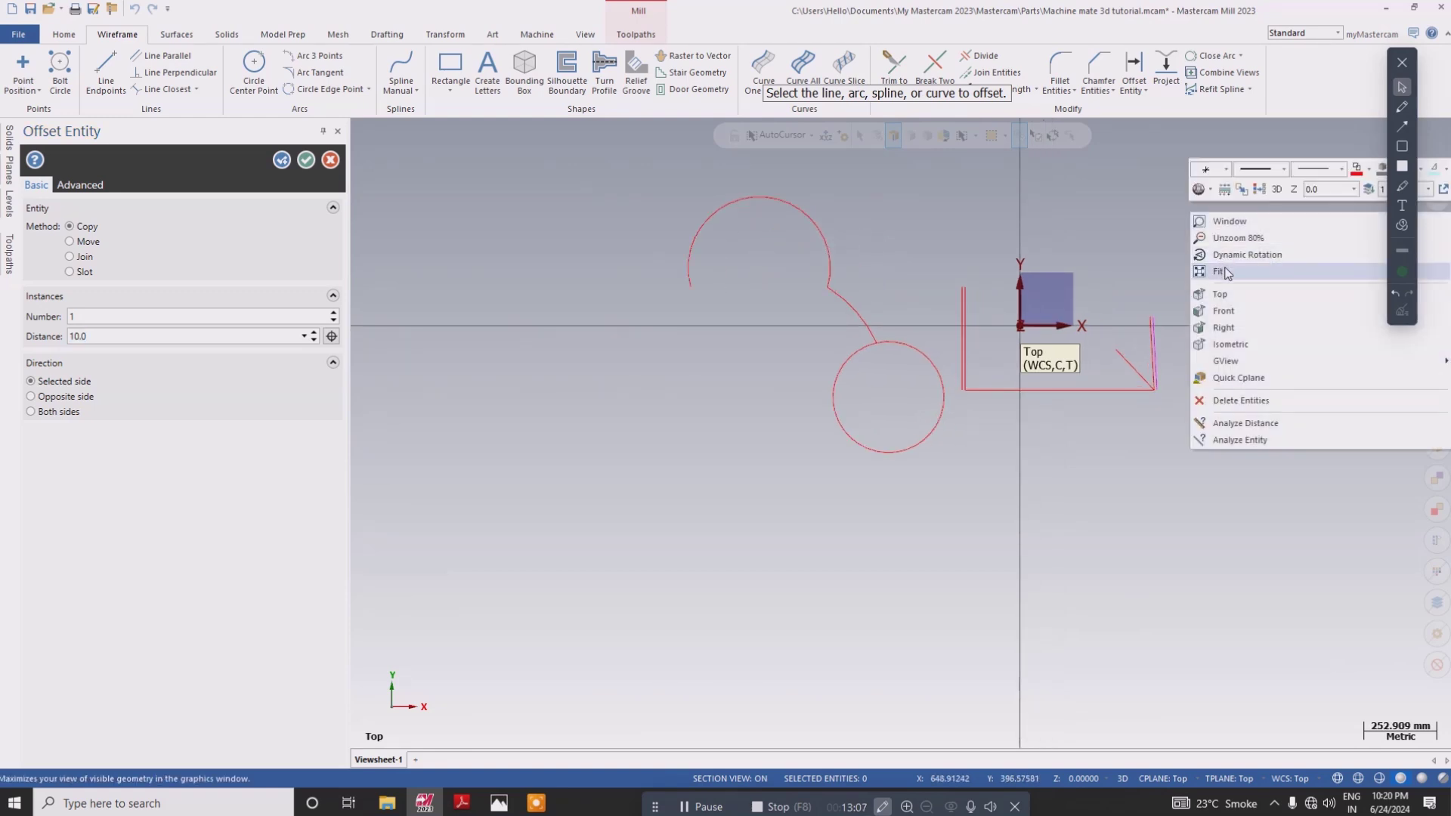
{"action": "left_click", "coordinate": [1226, 272]}
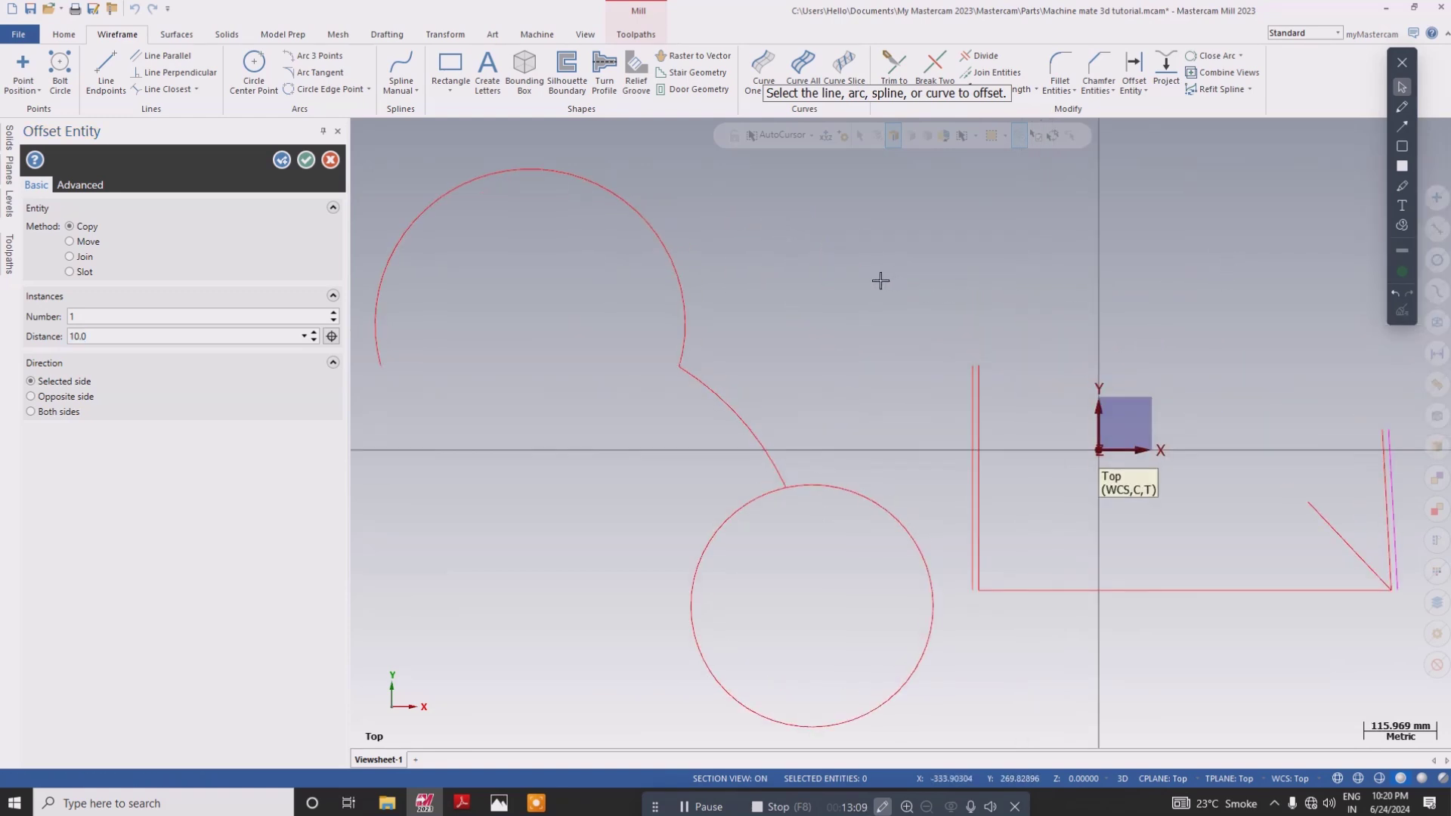
{"action": "scroll", "coordinate": [880, 280], "scroll_direction": "down", "scroll_amount": 1}
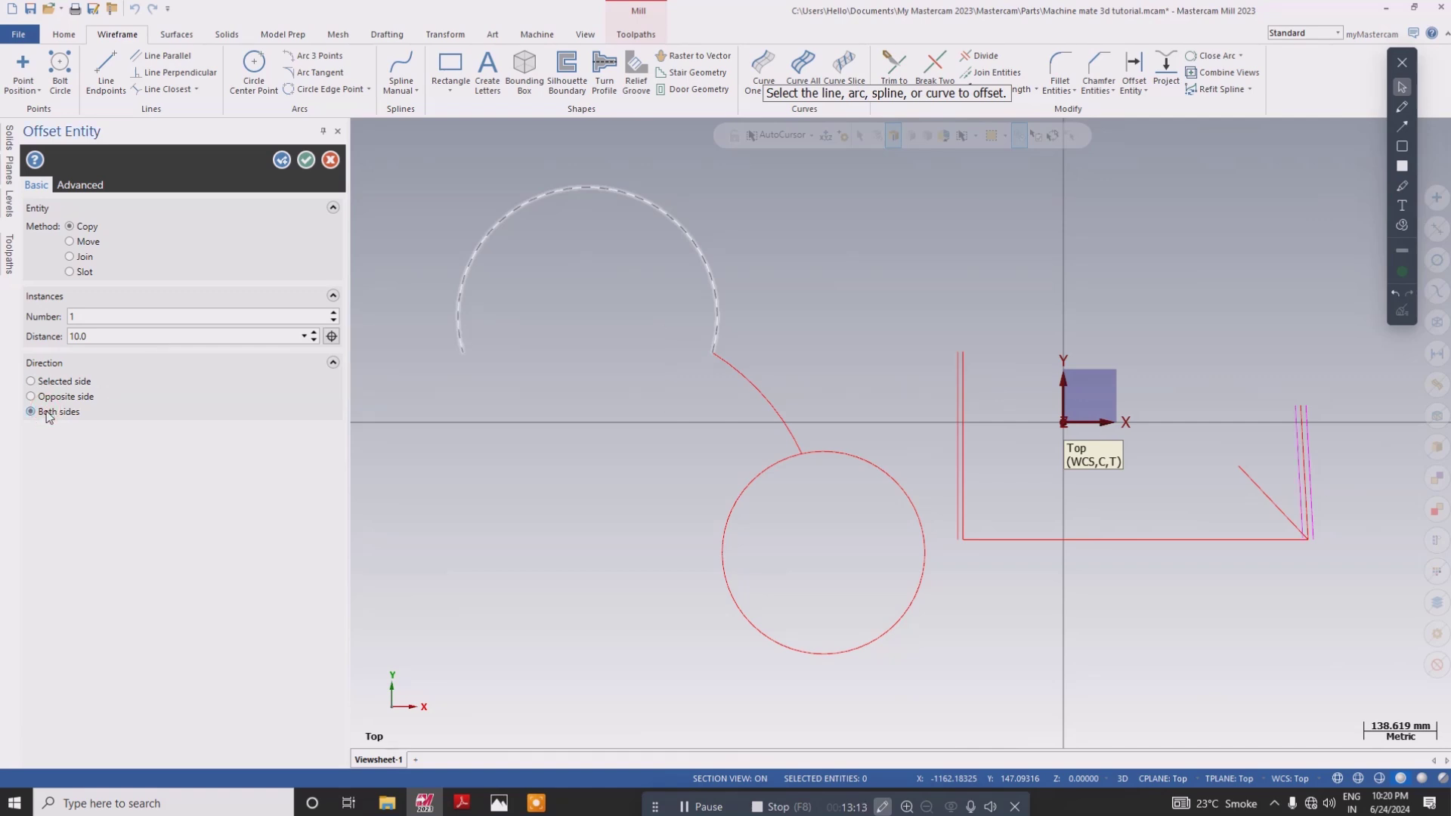
{"action": "left_click", "coordinate": [80, 387]}
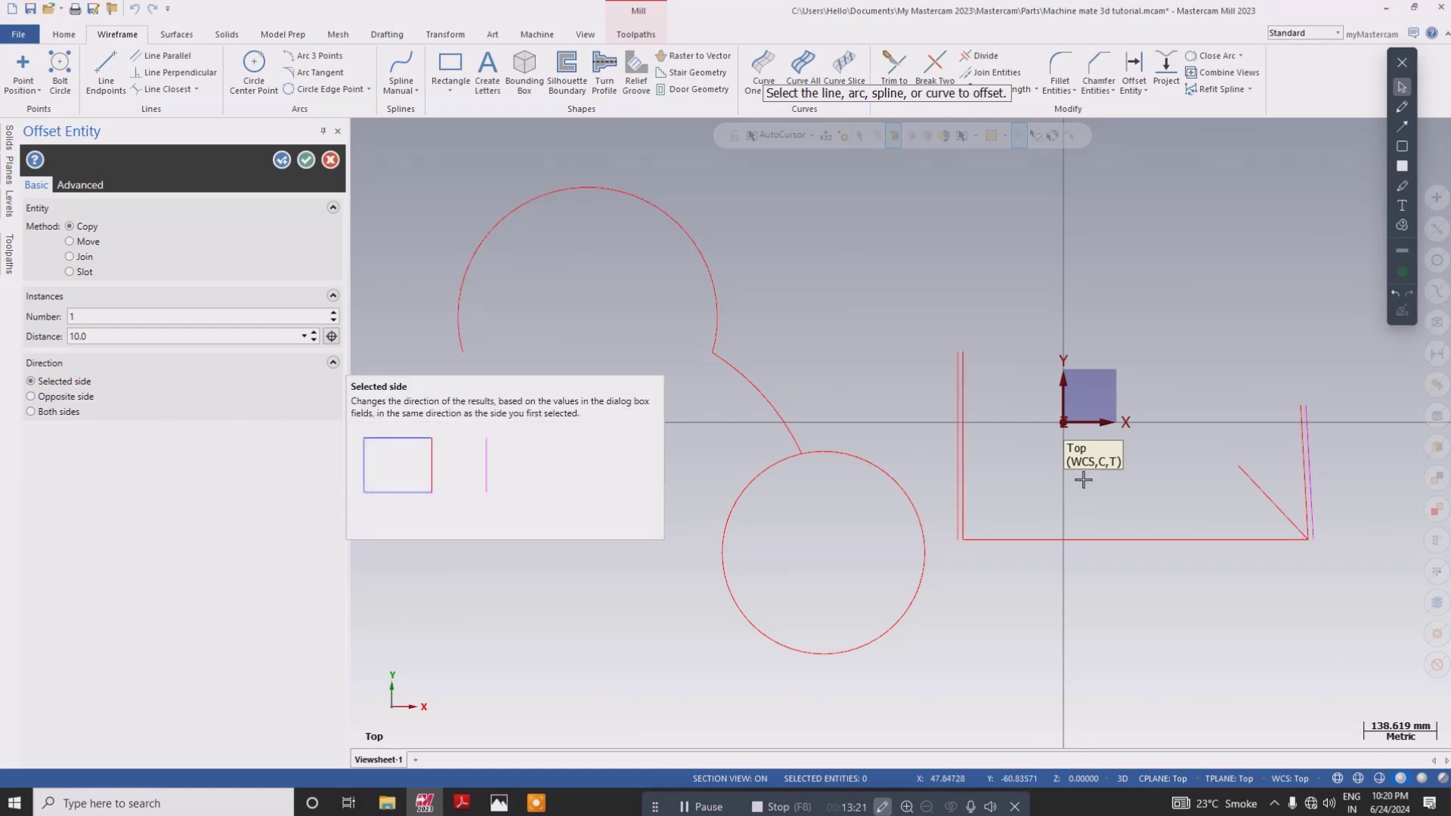
- Close Offset Entity without keeping the slanted line's pending offset
{"action": "scroll", "coordinate": [769, 310], "scroll_direction": "down", "scroll_amount": 1}
{"action": "scroll", "coordinate": [769, 309], "scroll_direction": "down", "scroll_amount": 1}
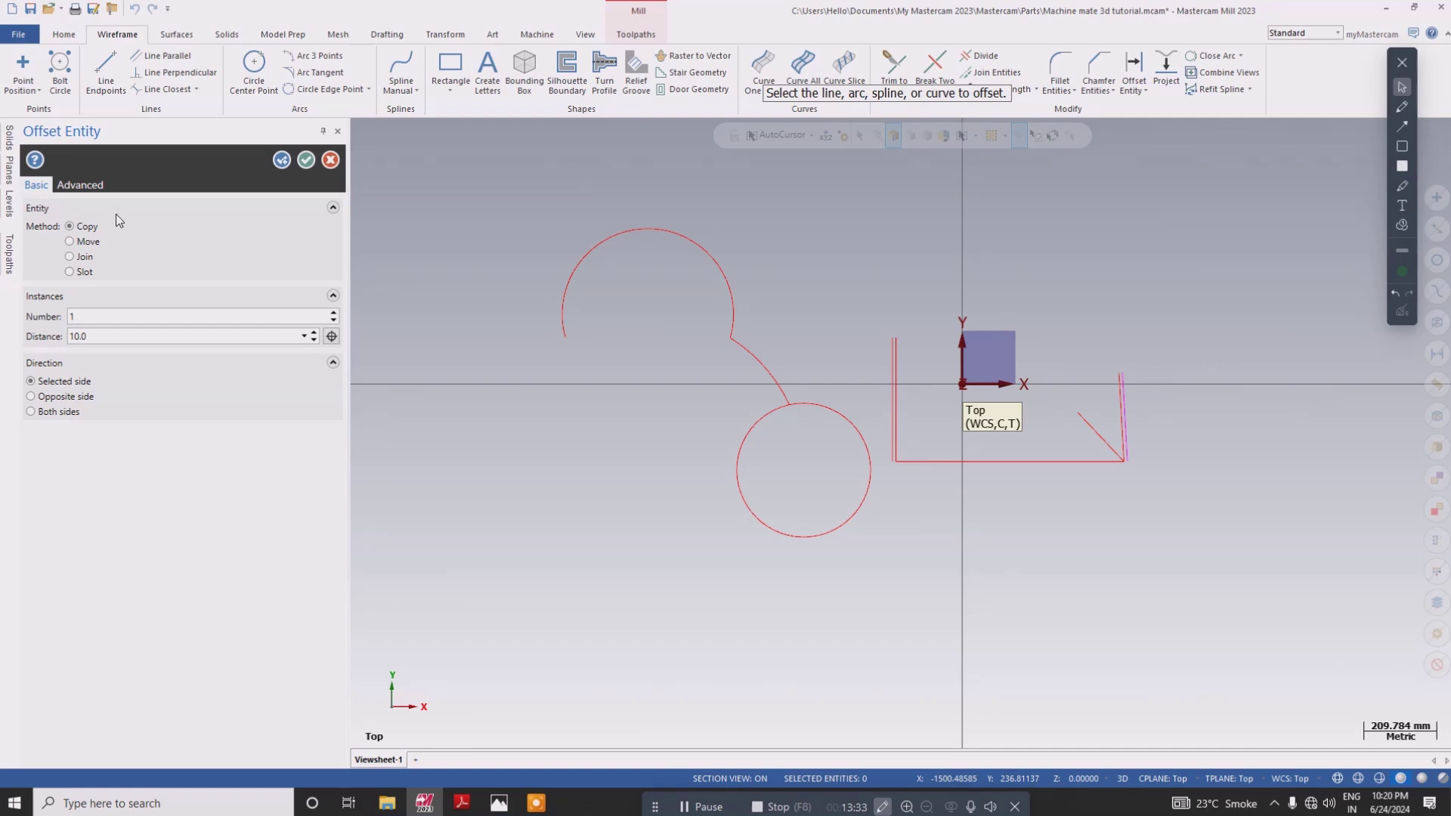
{"action": "left_click", "coordinate": [331, 160]}
- Offset one copy of the large open arc and its connecting curve by 50 mm on both sides with Offset Chains
{"action": "left_click", "coordinate": [1146, 92]}
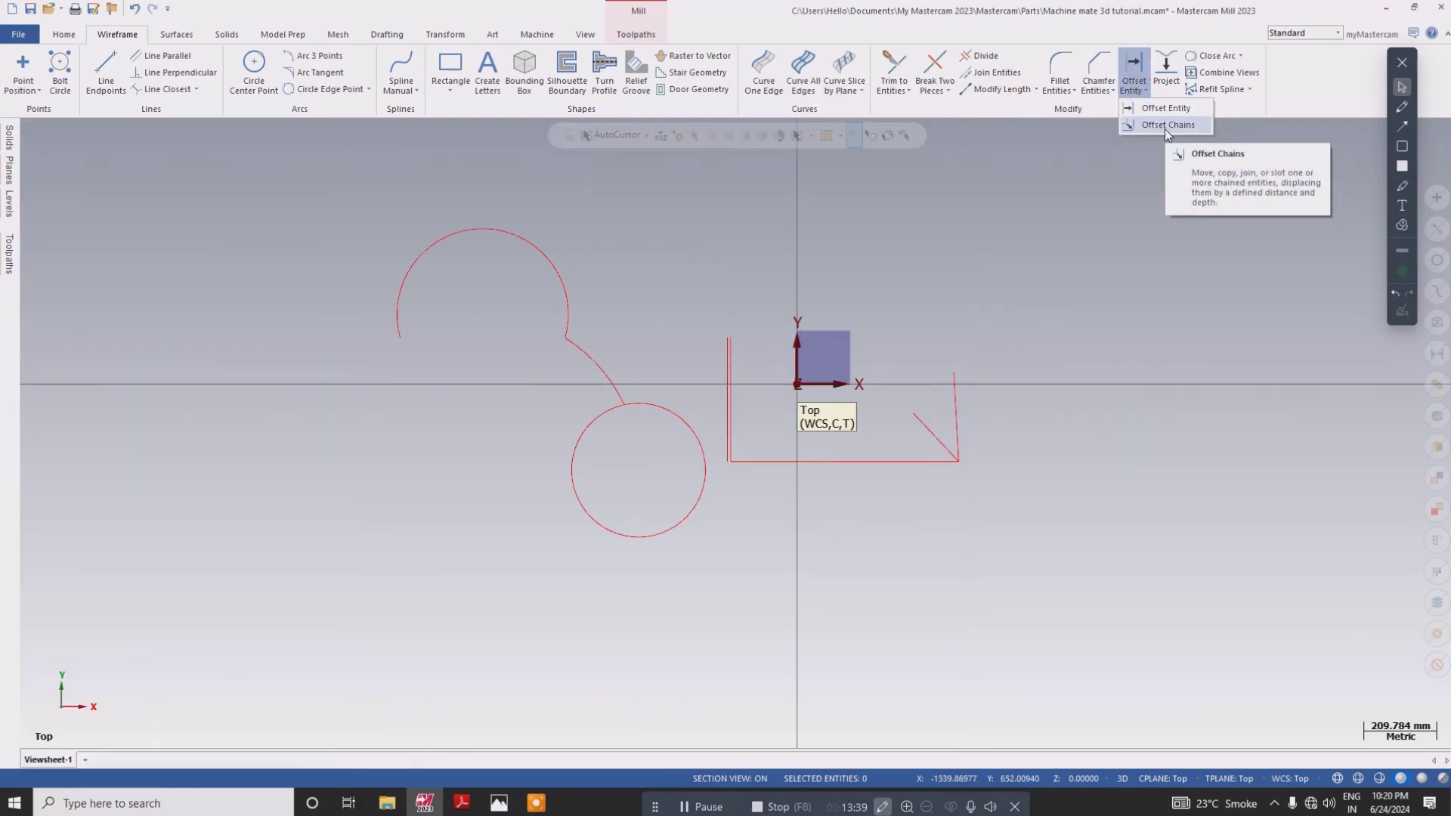
{"action": "left_click", "coordinate": [1164, 127]}
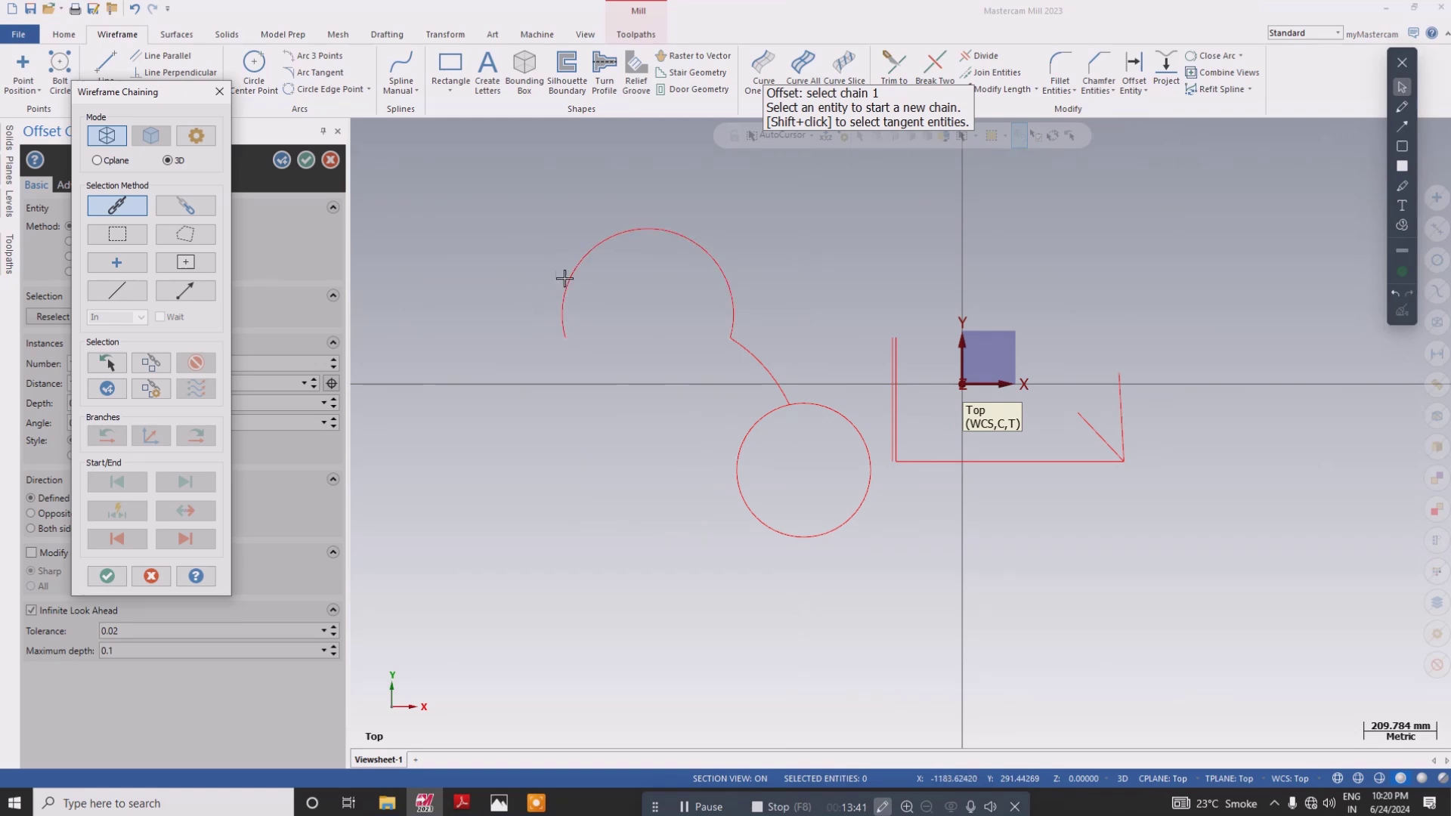
{"action": "left_click", "coordinate": [567, 276]}
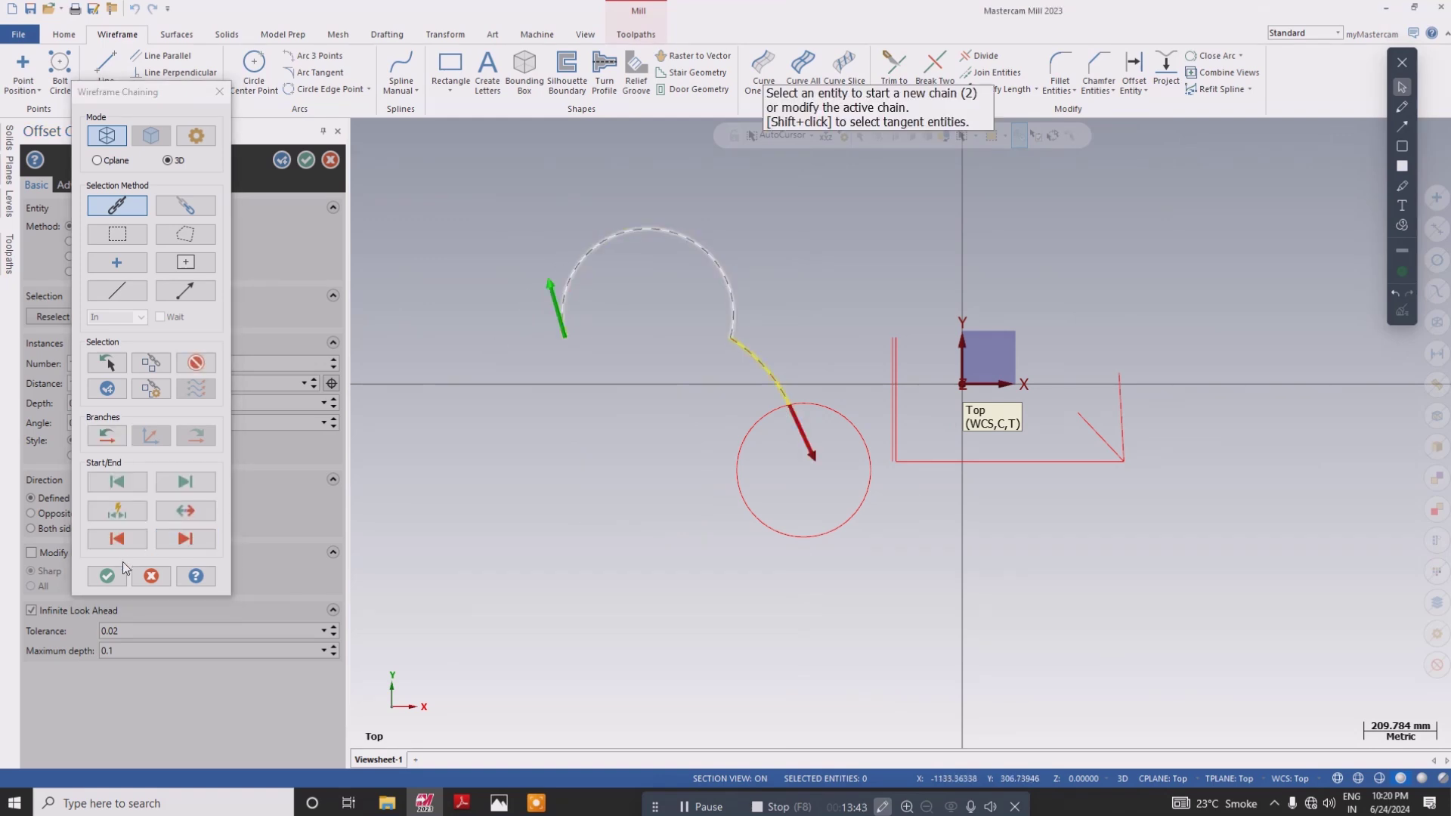
{"action": "left_click", "coordinate": [105, 577]}
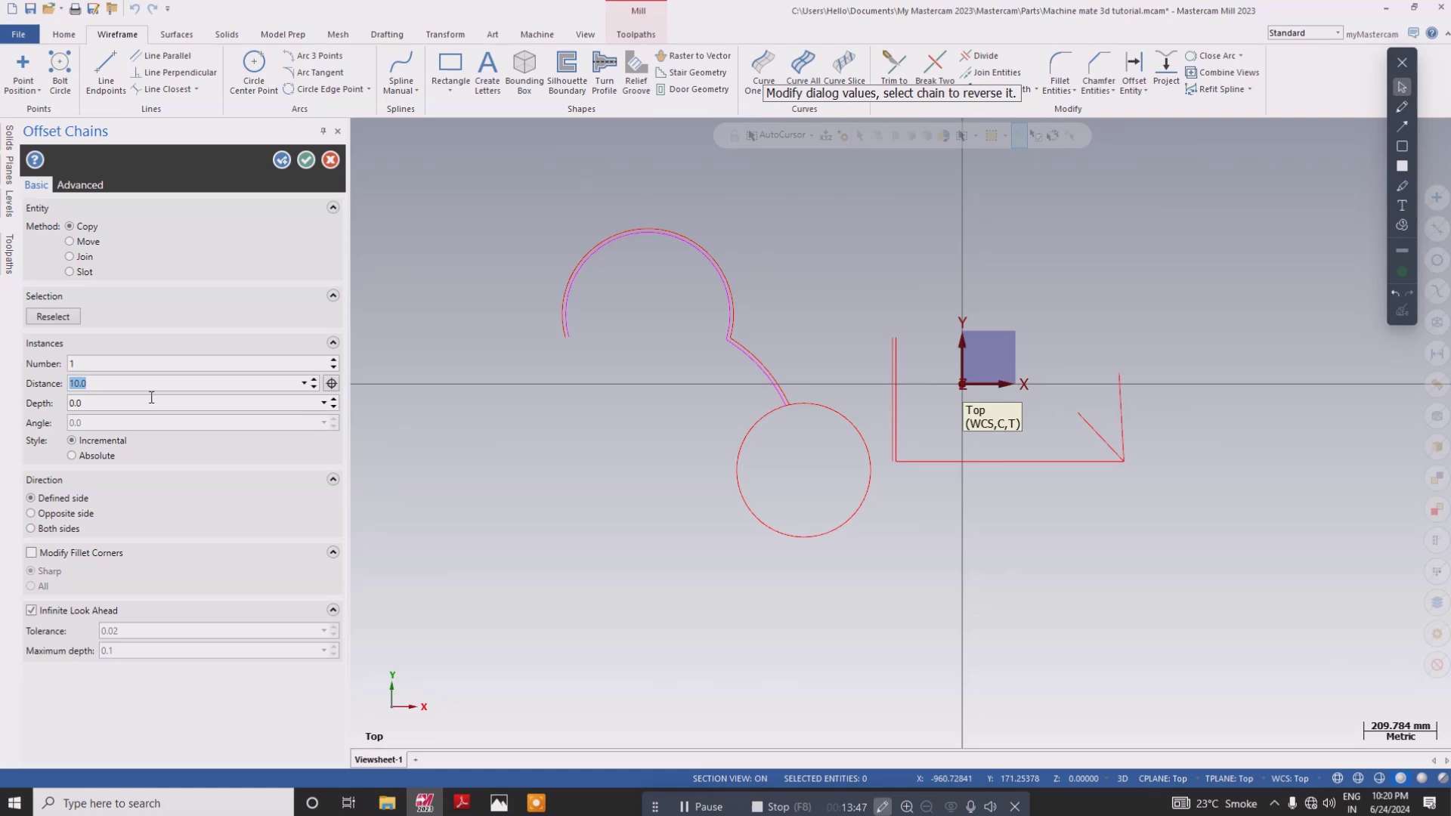
{"action": "type", "text": "50"}
{"action": "key", "text": "Return"}
{"action": "left_click", "coordinate": [33, 514]}
{"action": "left_click", "coordinate": [48, 531]}
{"action": "left_click", "coordinate": [306, 159]}
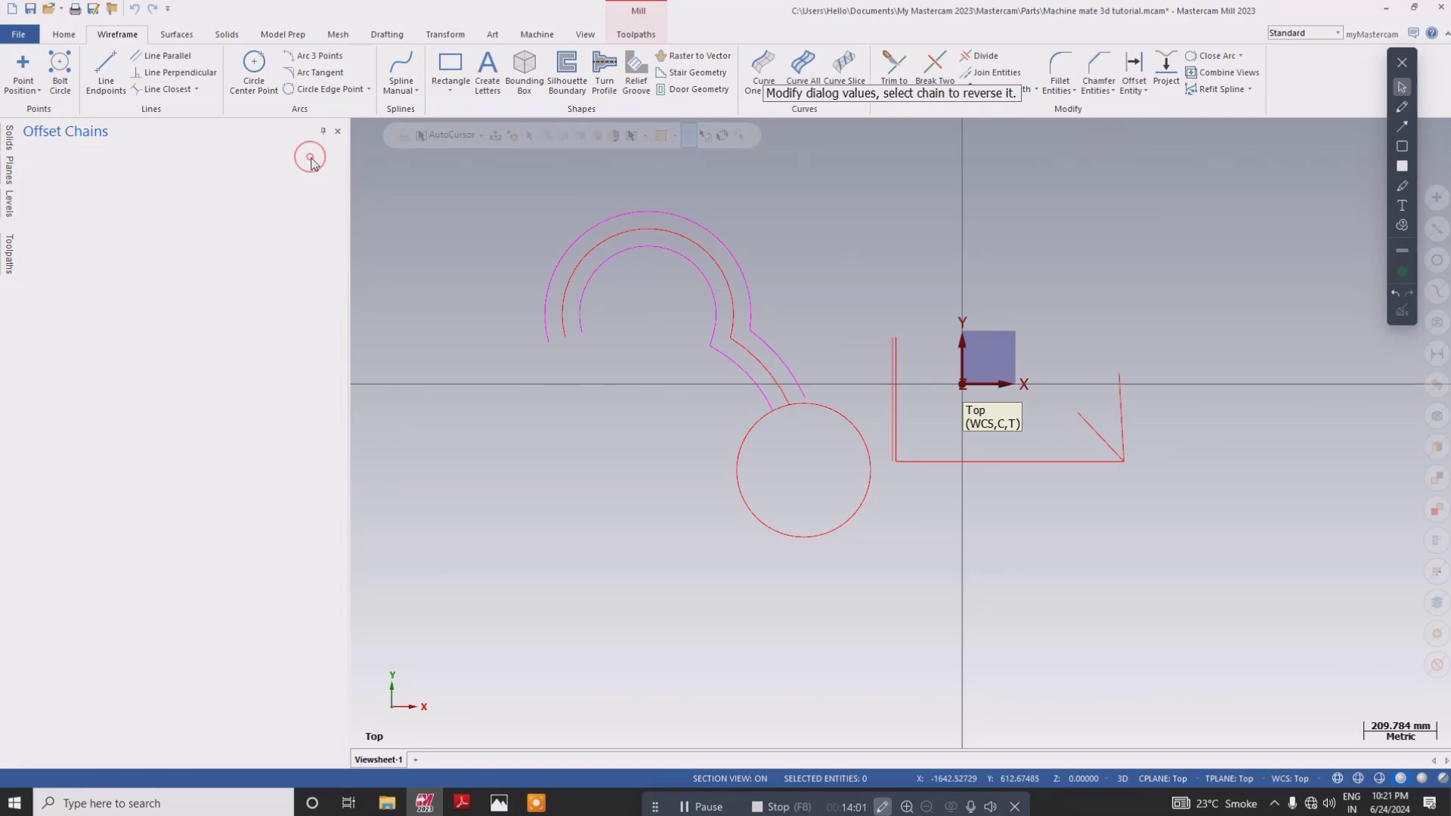
- Delete all sample lines, arcs and offset copies, including the small circle, to empty the drawing
{"action": "scroll", "coordinate": [605, 325], "scroll_direction": "down", "scroll_amount": 2}
{"action": "scroll", "coordinate": [488, 290], "scroll_direction": "down", "scroll_amount": 1}
{"action": "left_click_drag", "start_coordinate": [228, 177], "coordinate": [1038, 489]}
{"action": "key", "text": "Delete"}
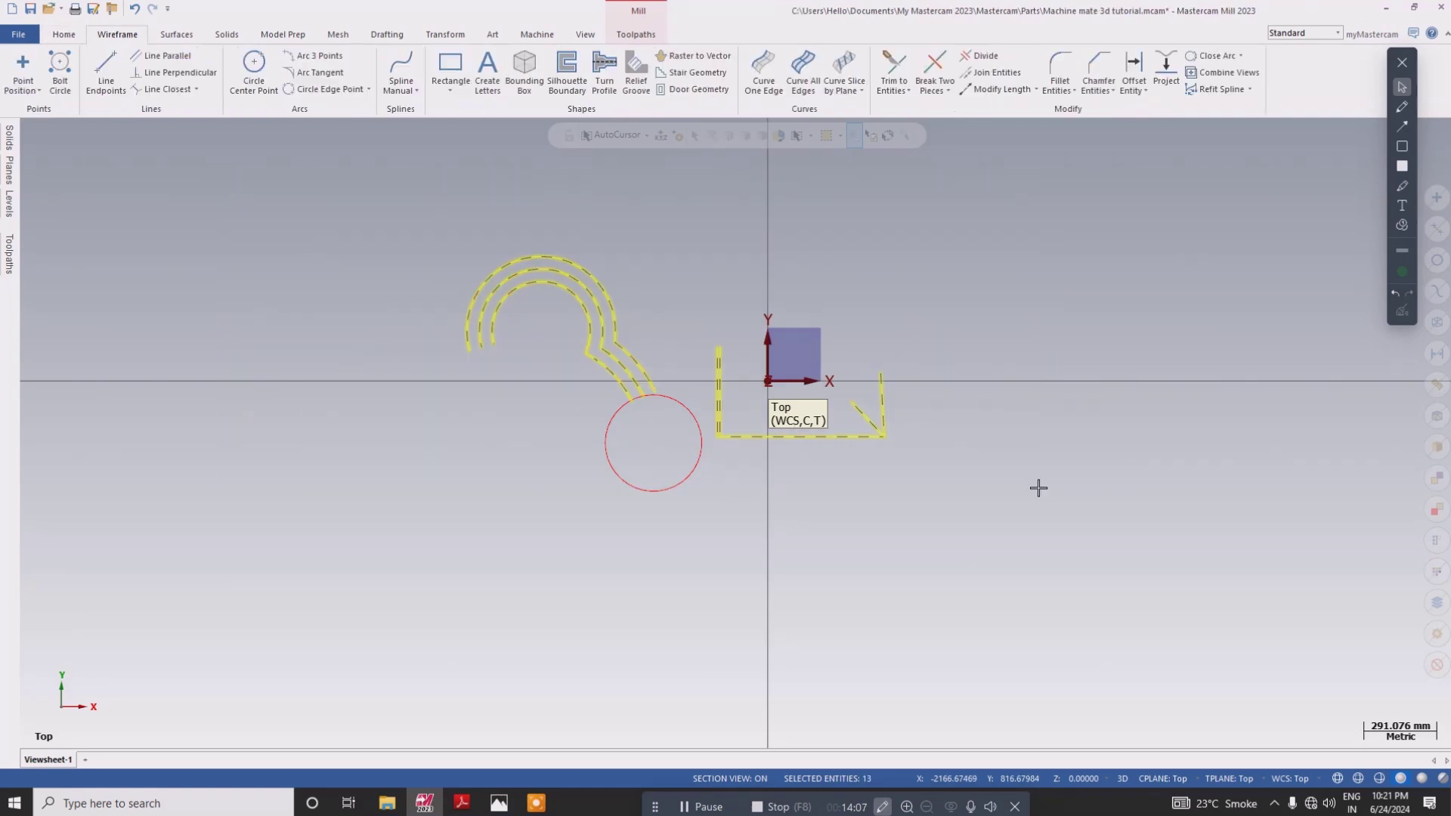
{"action": "left_click", "coordinate": [644, 393]}
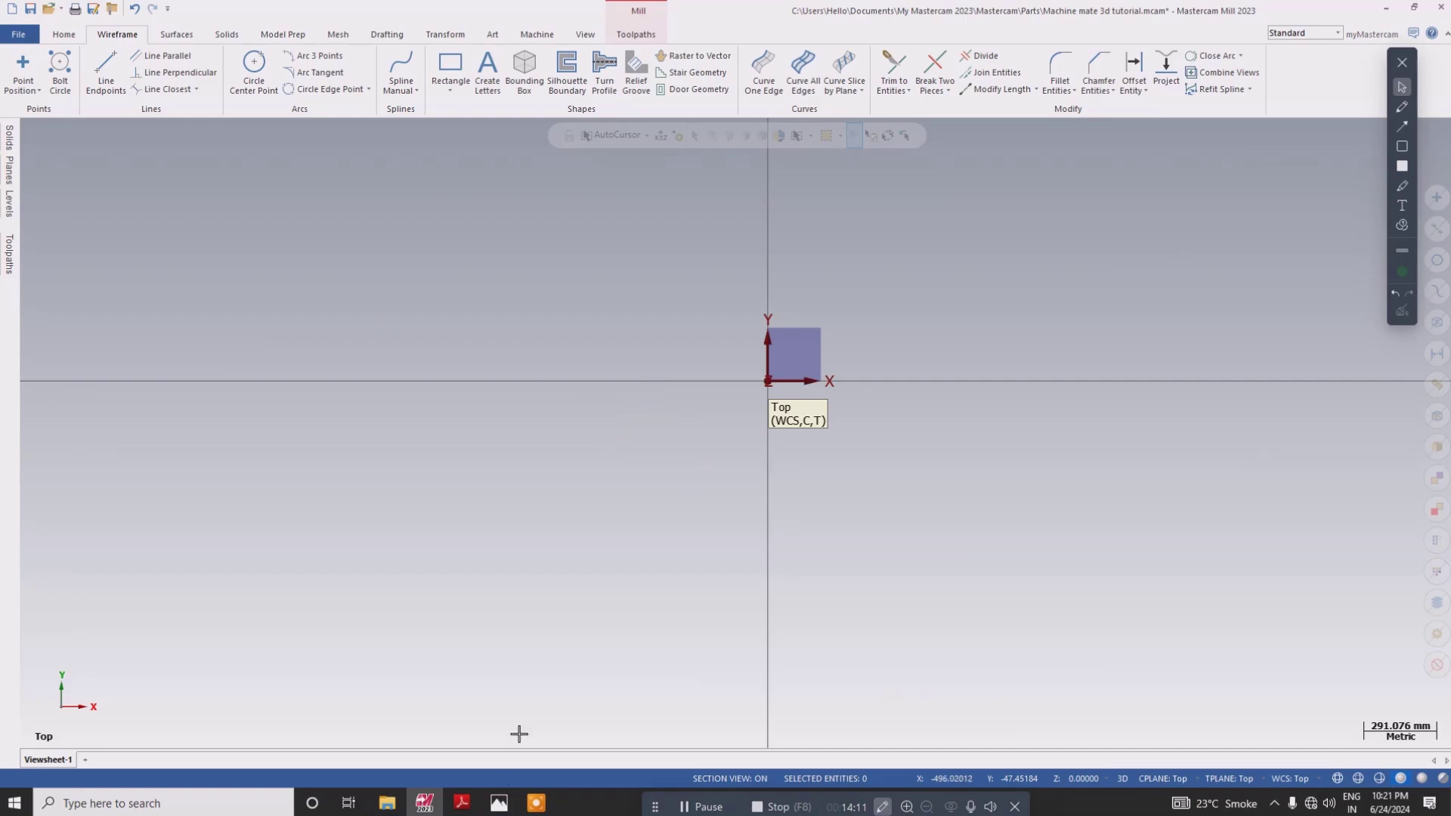
- Switch to Adobe Reader to review the Module 2 topics in the course outline, and return to Mastercam
{"action": "left_click", "coordinate": [462, 802]}
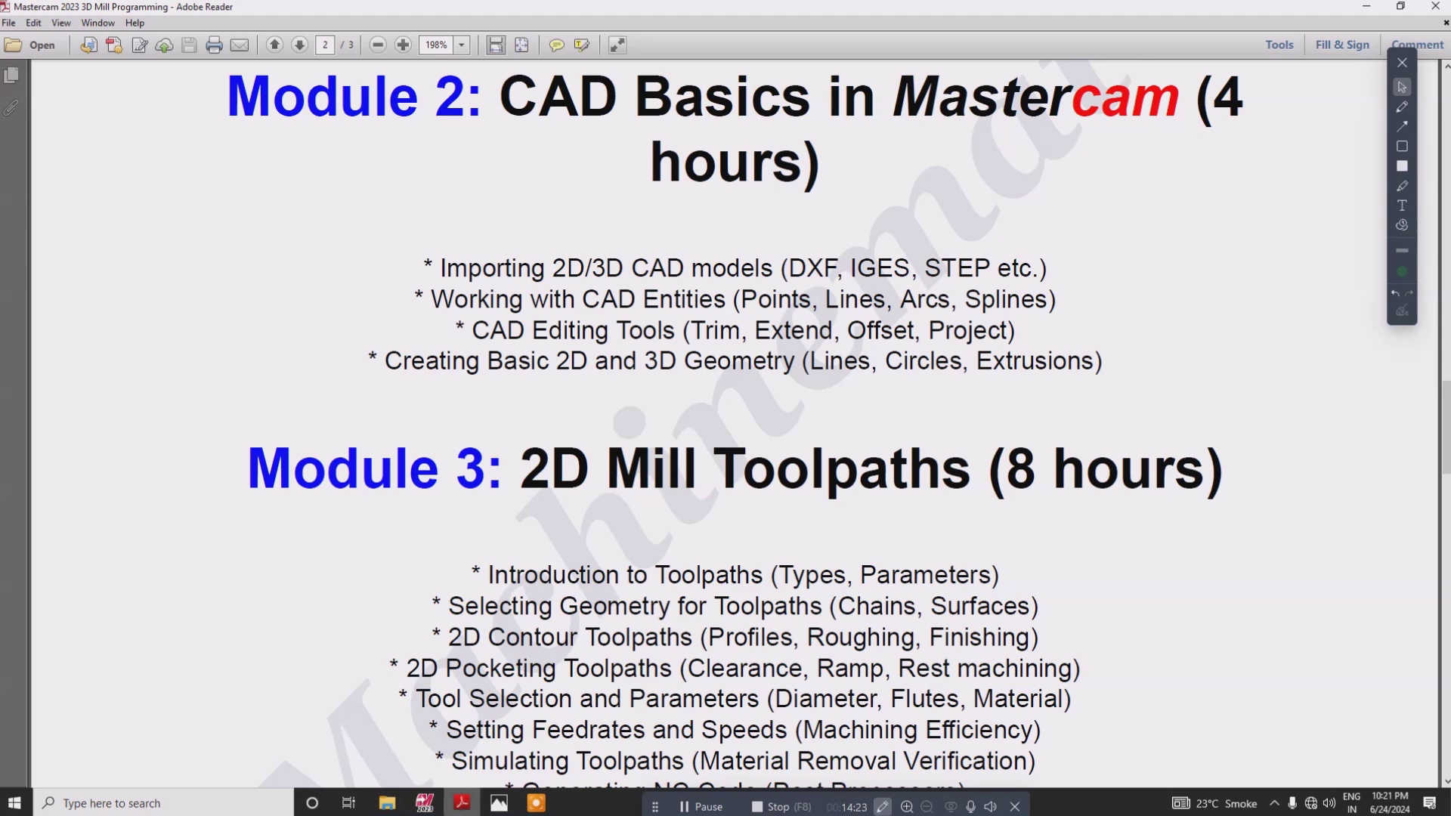
{"action": "left_click", "coordinate": [389, 804]}
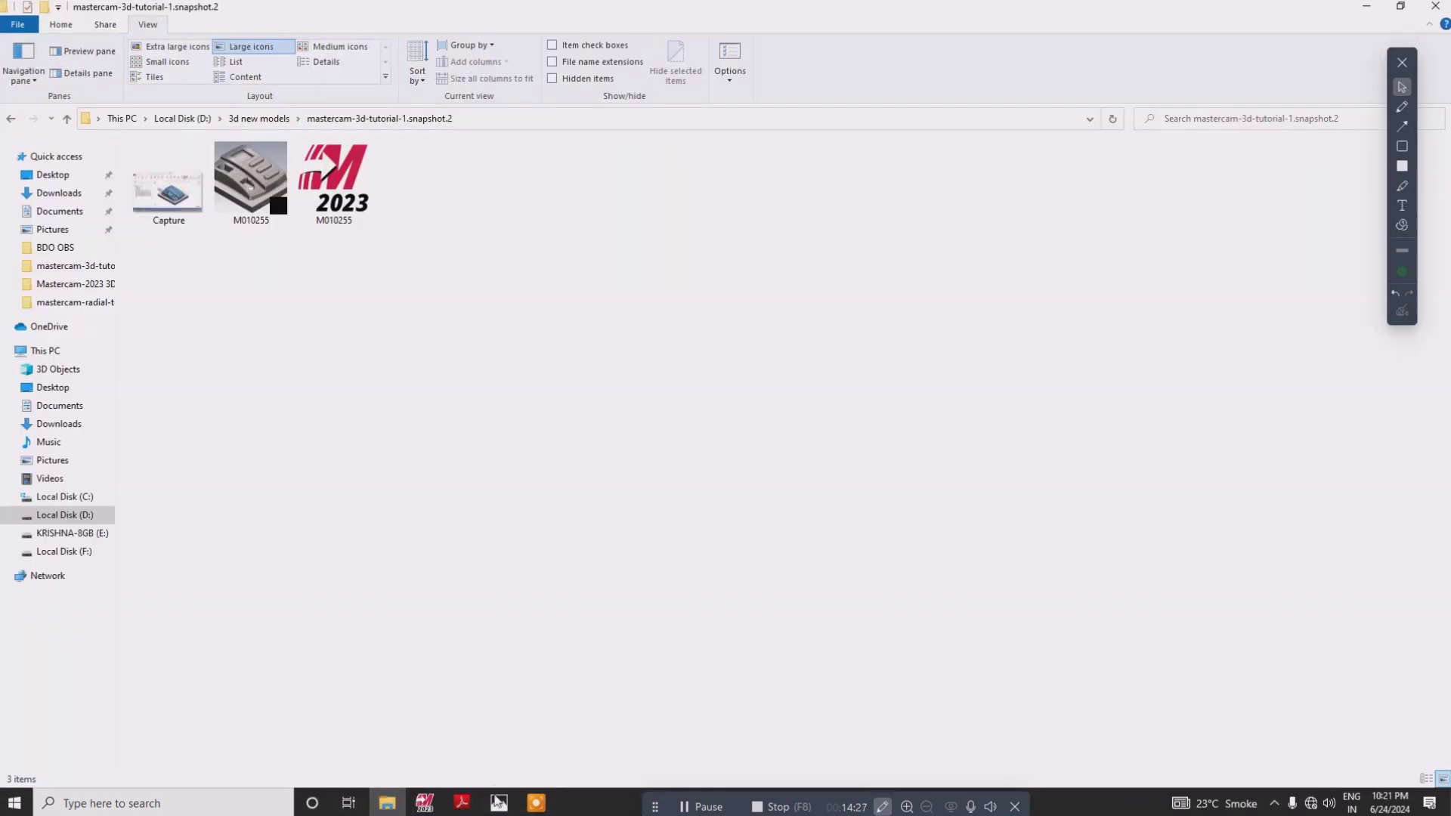
{"action": "left_click", "coordinate": [498, 804]}
{"action": "left_click", "coordinate": [424, 802]}
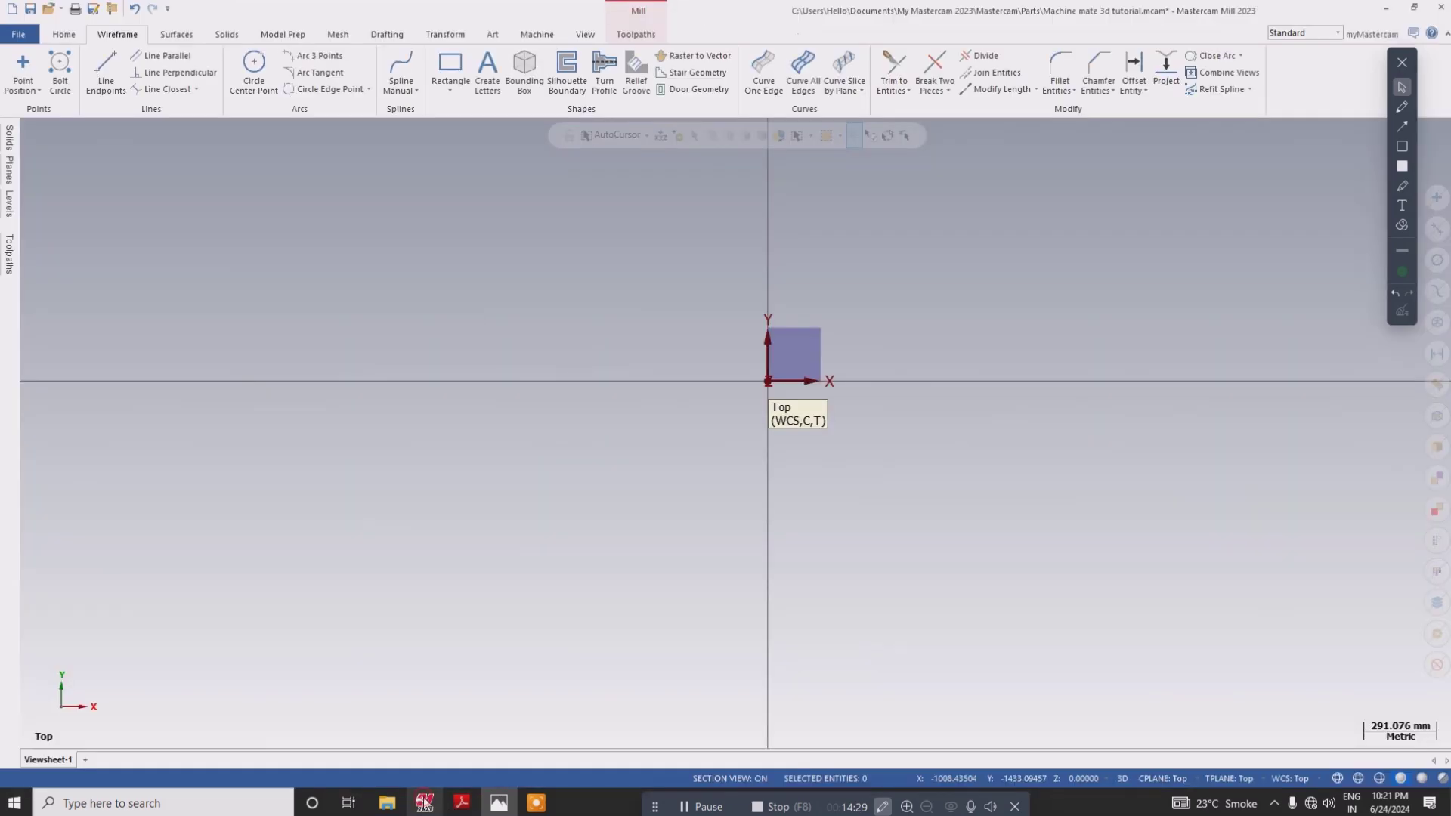
- Check the M010255 Mastercam part file's properties in File Explorer, and open it in Mastercam without saving the current drawing
{"action": "left_click", "coordinate": [387, 803]}
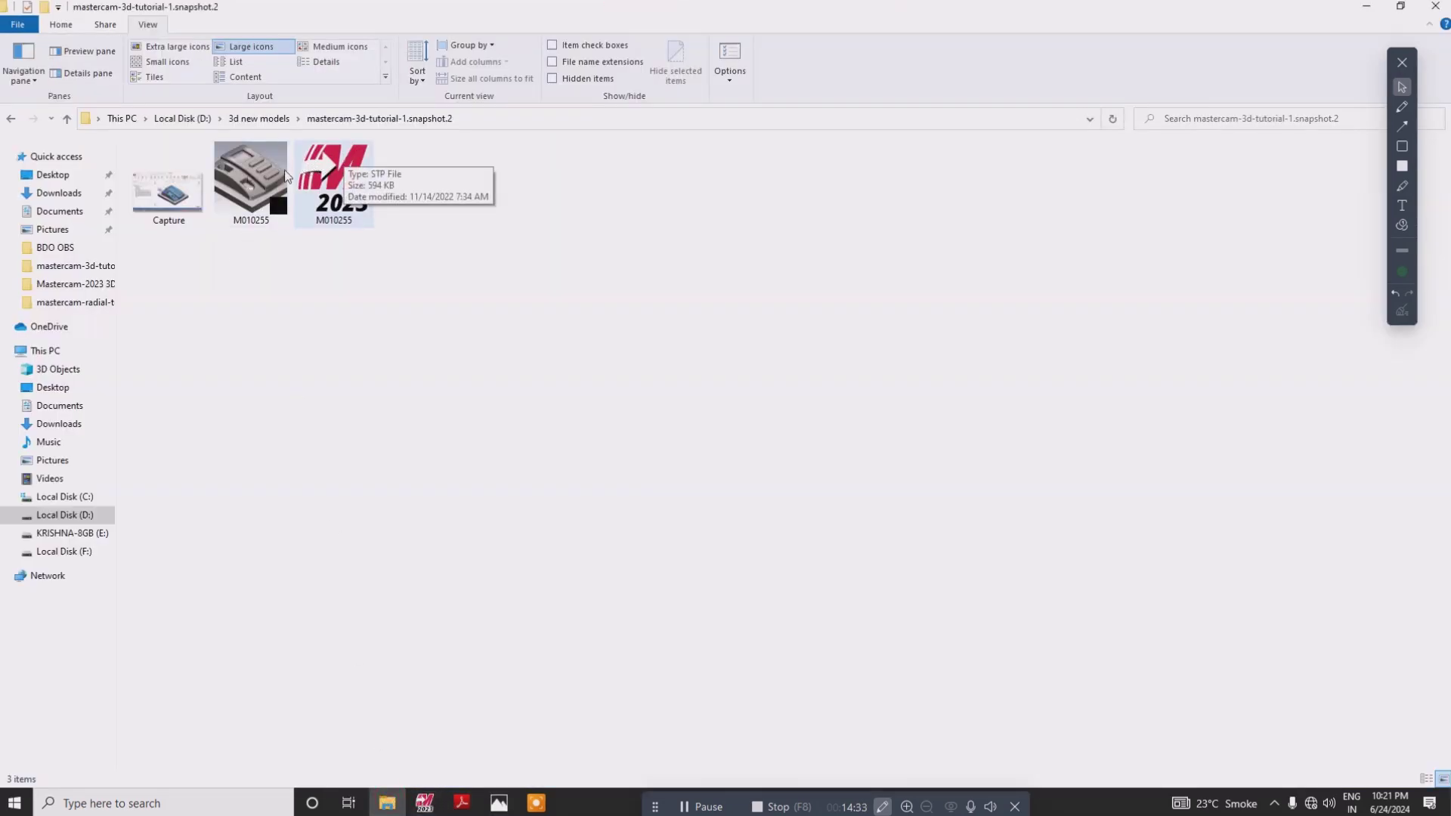
{"action": "left_click", "coordinate": [260, 179]}
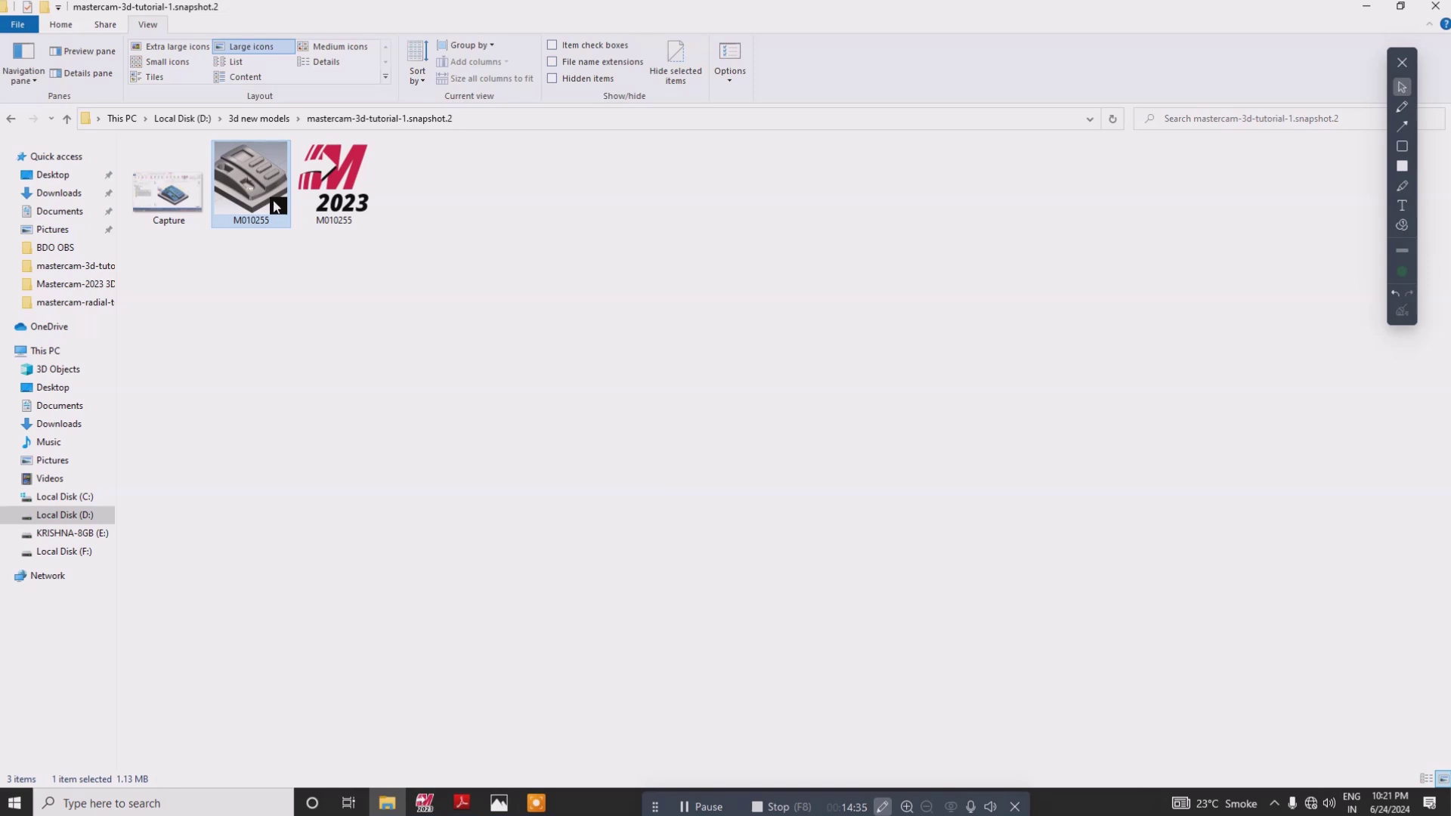
{"action": "right_click", "coordinate": [271, 175]}
{"action": "left_click", "coordinate": [317, 474]}
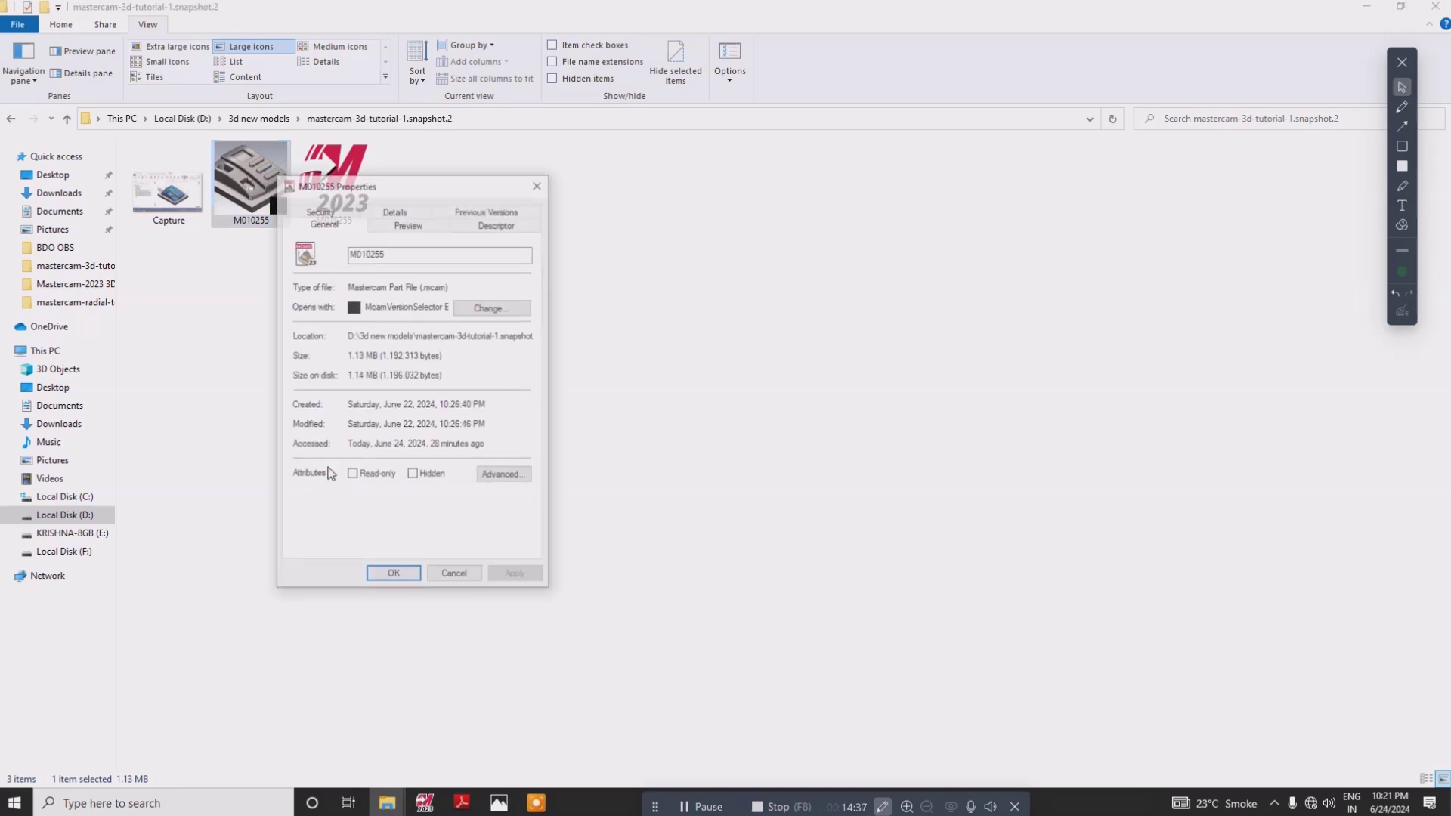
{"action": "left_click", "coordinate": [539, 183]}
{"action": "left_click_drag", "start_coordinate": [255, 167], "coordinate": [511, 485]}
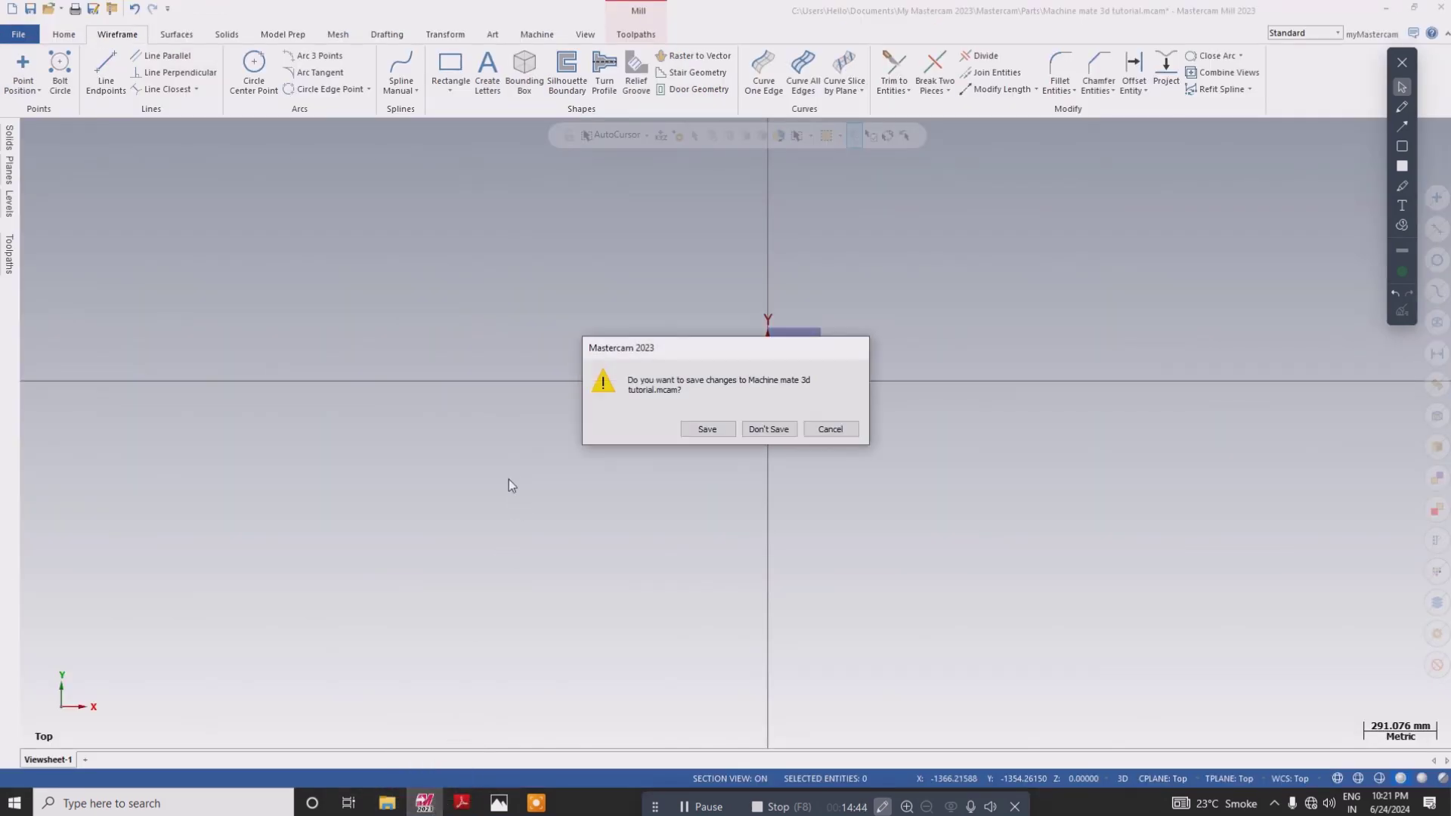
{"action": "left_click", "coordinate": [771, 430]}
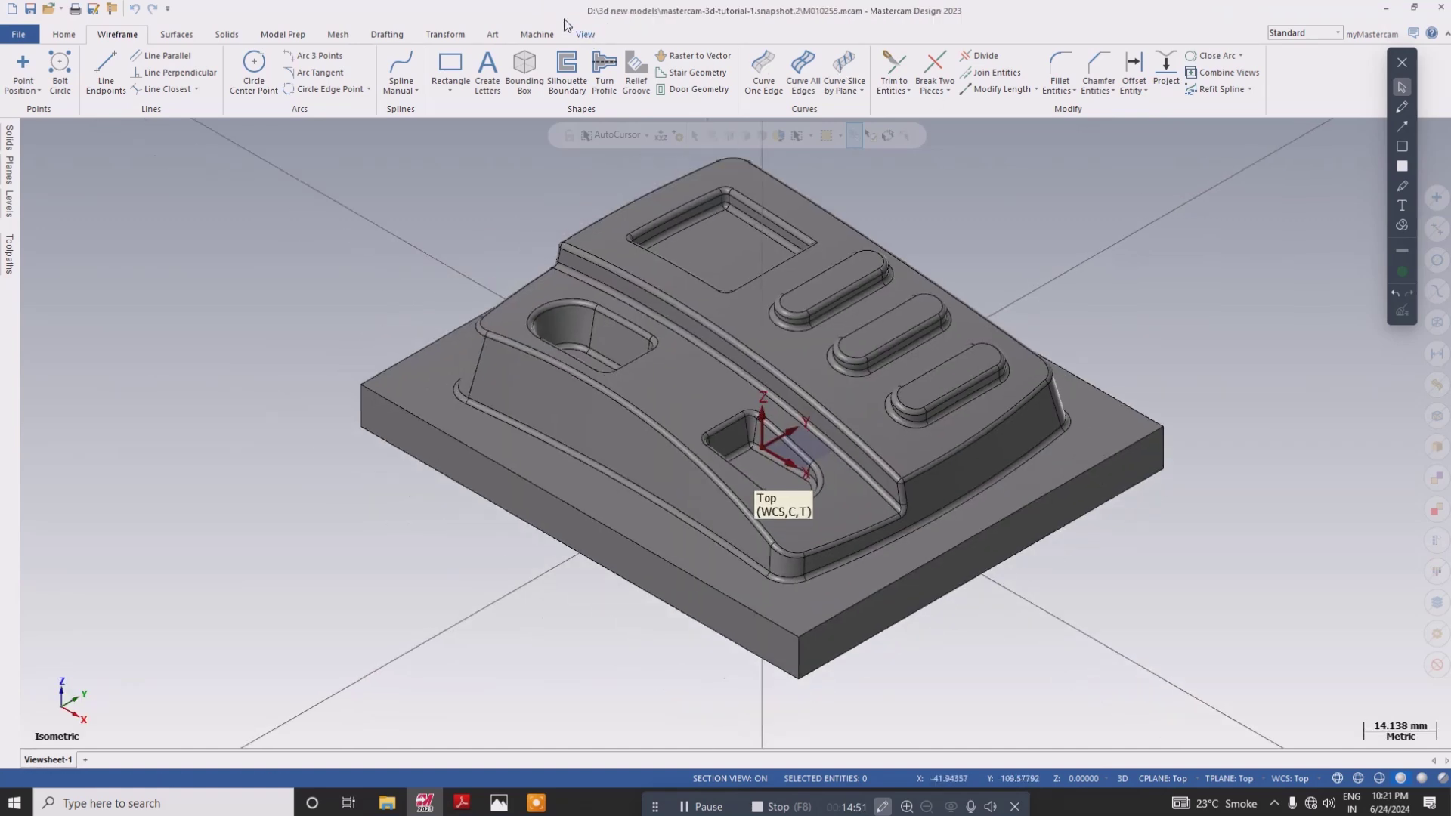
- Turn on the Material appearance for the model and tilt the view to show its side faces
{"action": "left_click", "coordinate": [594, 35]}
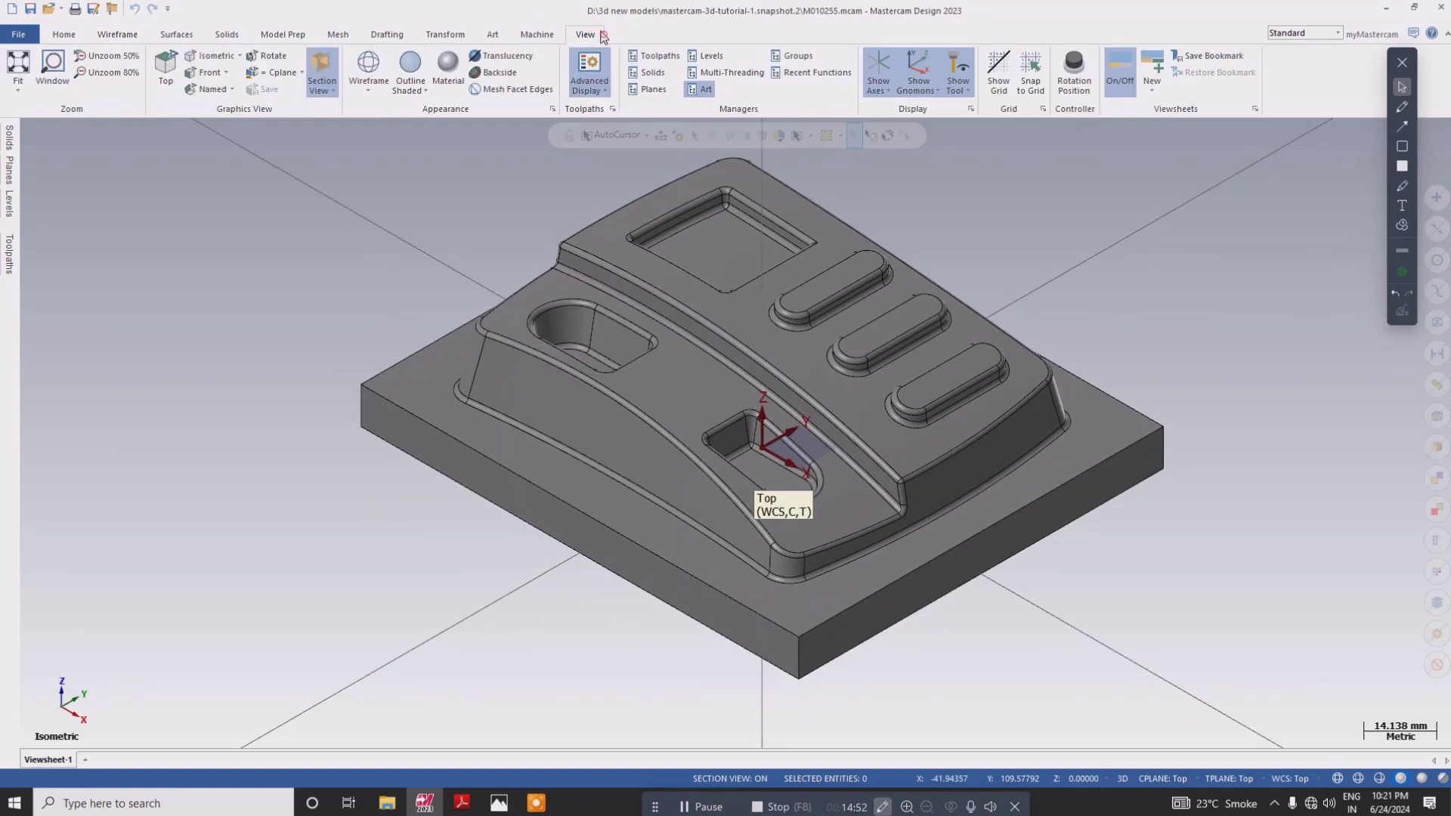
{"action": "left_click", "coordinate": [456, 65]}
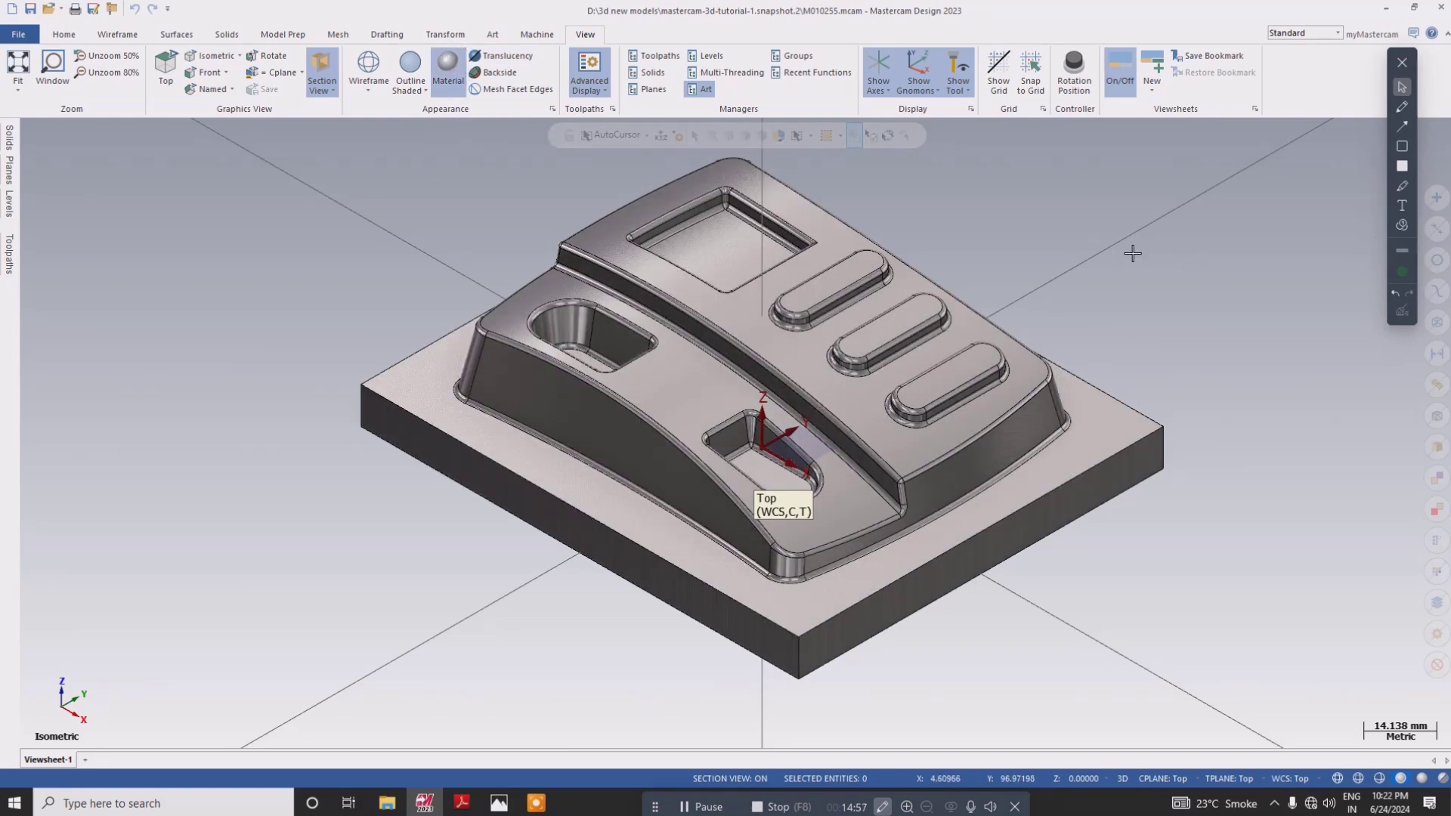
{"action": "key", "text": "alt+2"}
{"action": "middle_click_drag", "start_coordinate": [1194, 253], "coordinate": [1211, 369]}
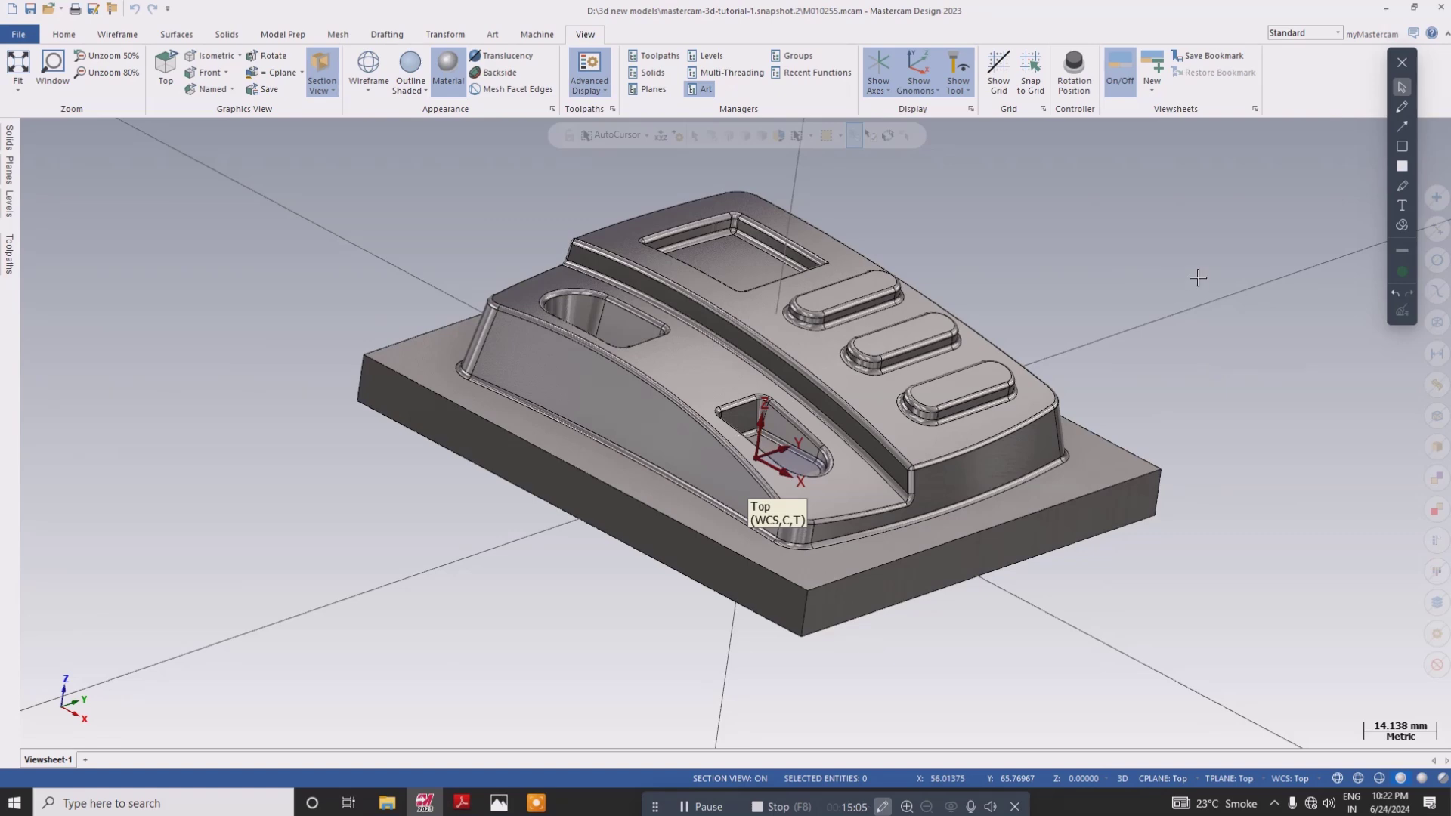
- Switch to Adobe Reader to check the Module 2 topics, and return to Mastercam with the model in isometric view
{"action": "left_click", "coordinate": [478, 804]}
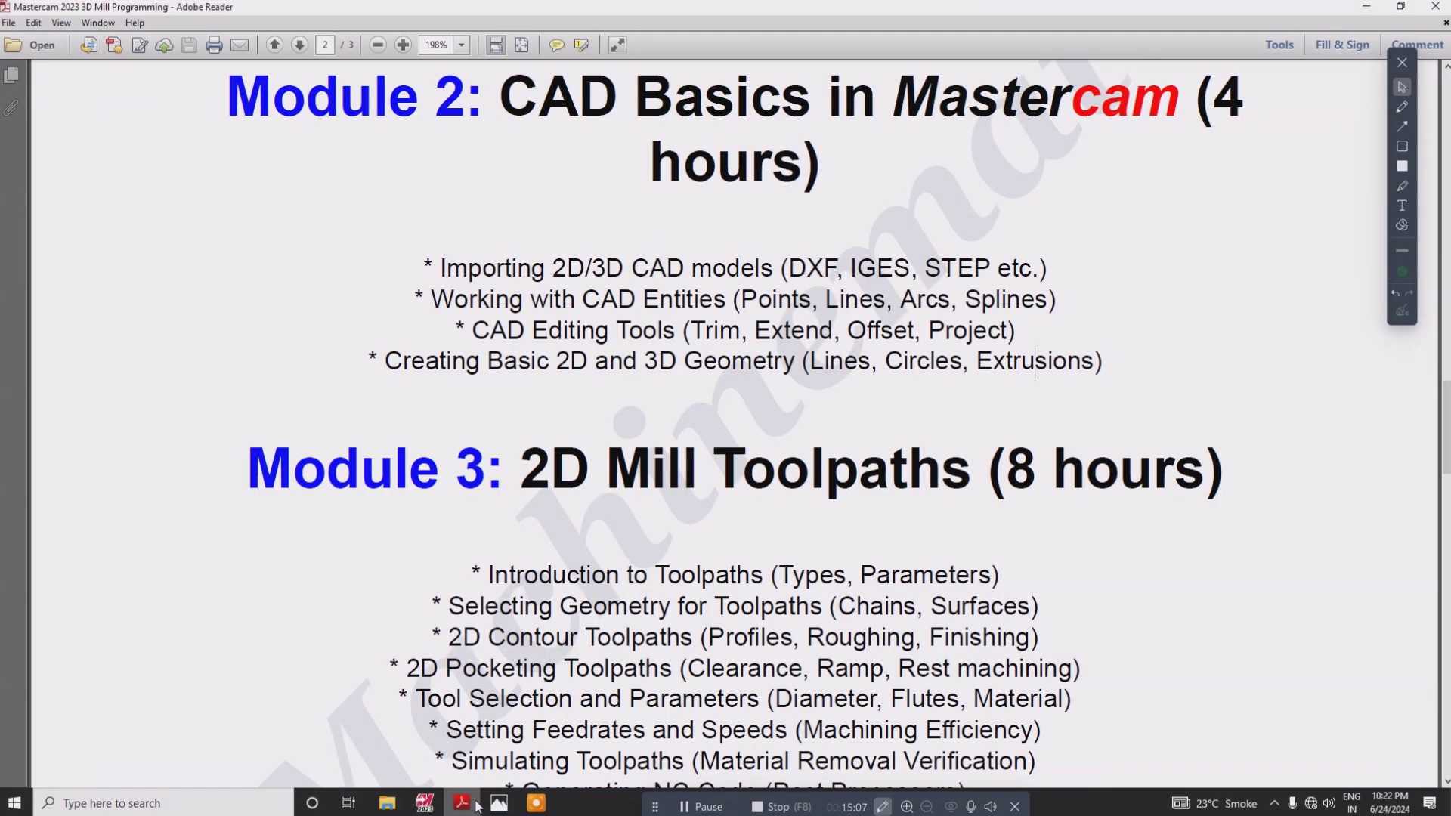
{"action": "left_click", "coordinate": [476, 806]}
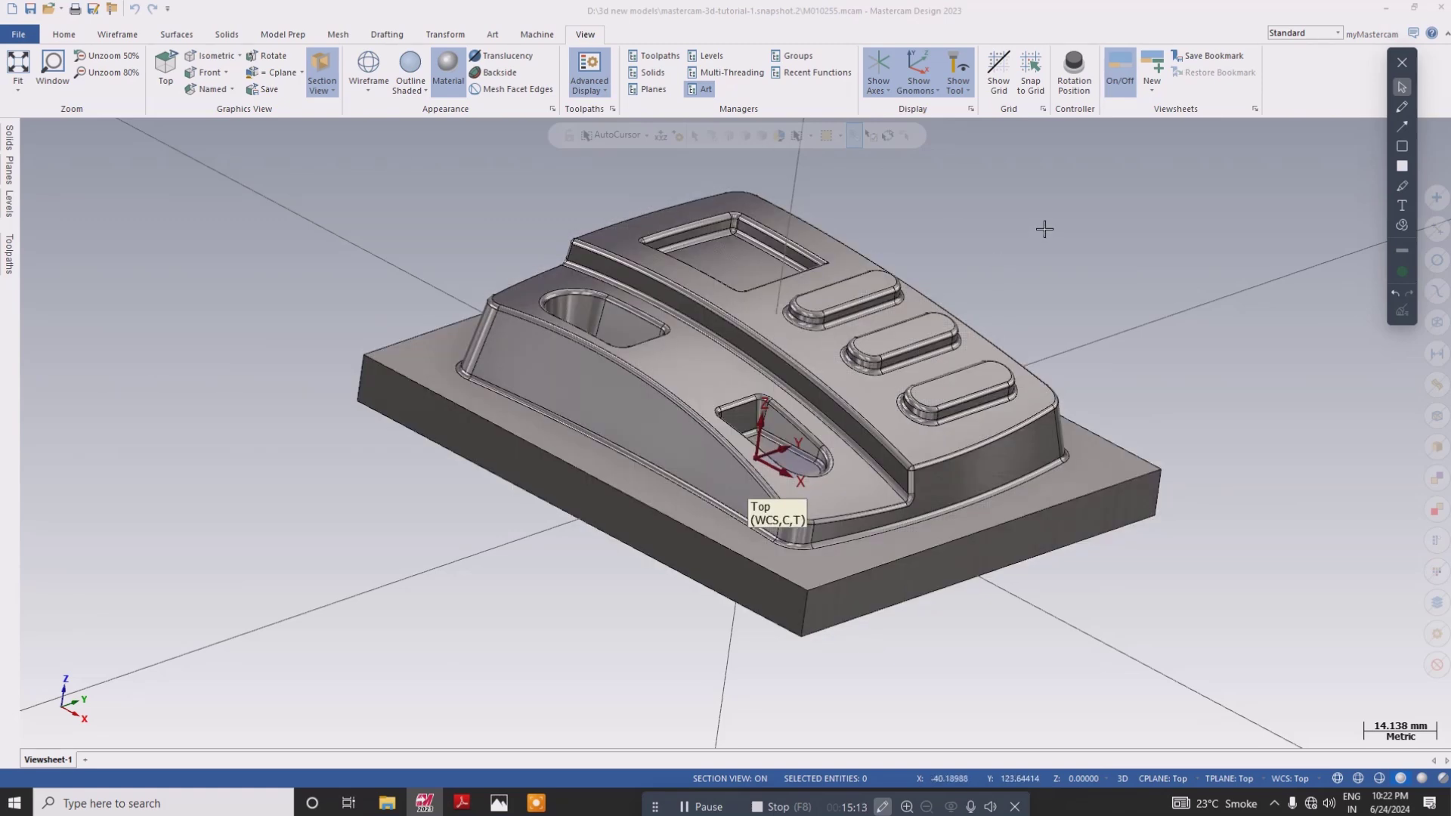
{"action": "right_click", "coordinate": [1105, 229]}
{"action": "left_click", "coordinate": [1146, 360]}
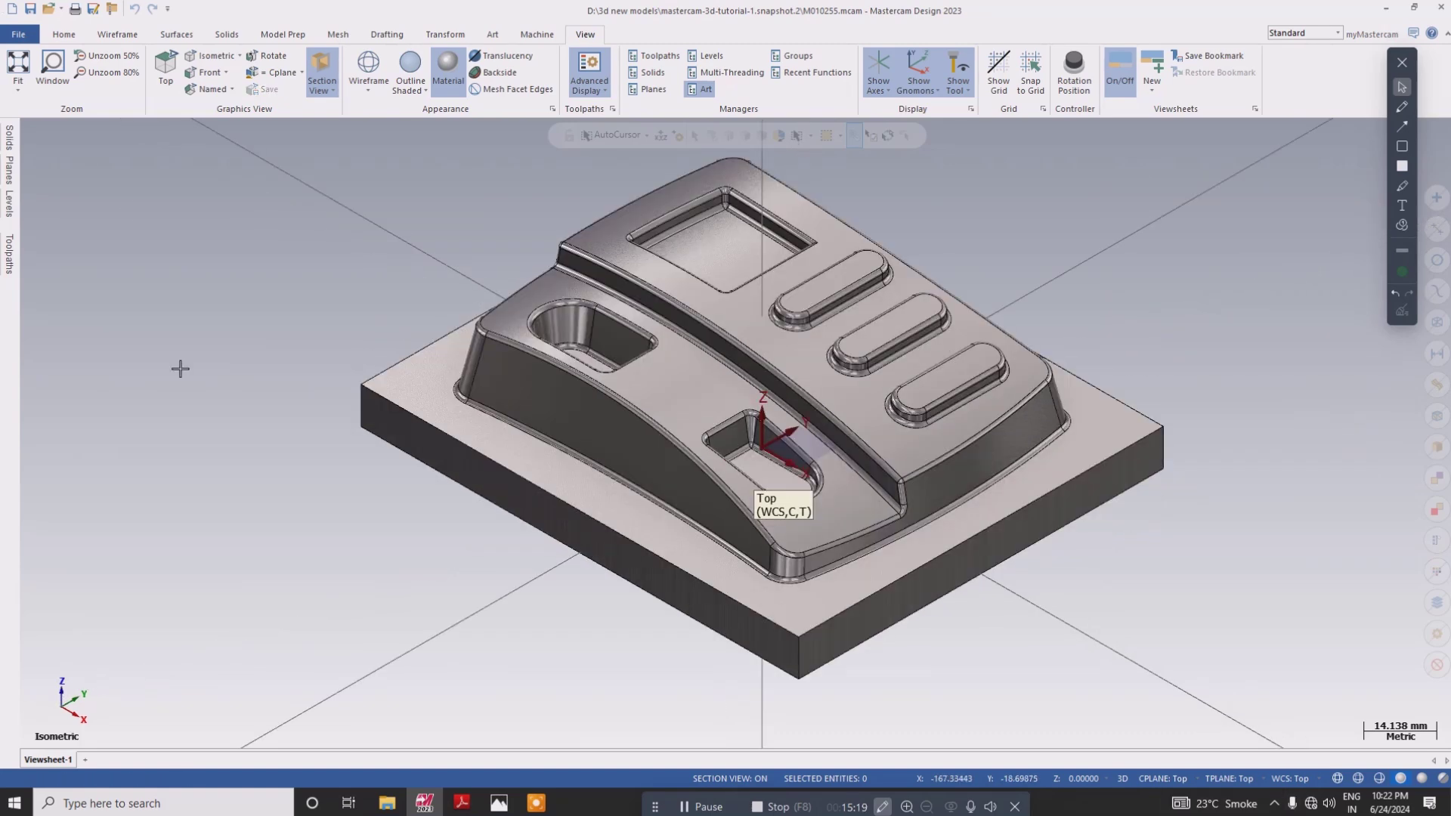
- Start a rectangular Bounding Box and select the whole solid model as its entity
{"action": "scroll", "coordinate": [286, 398], "scroll_direction": "down", "scroll_amount": 1}
{"action": "scroll", "coordinate": [286, 397], "scroll_direction": "down", "scroll_amount": 1}
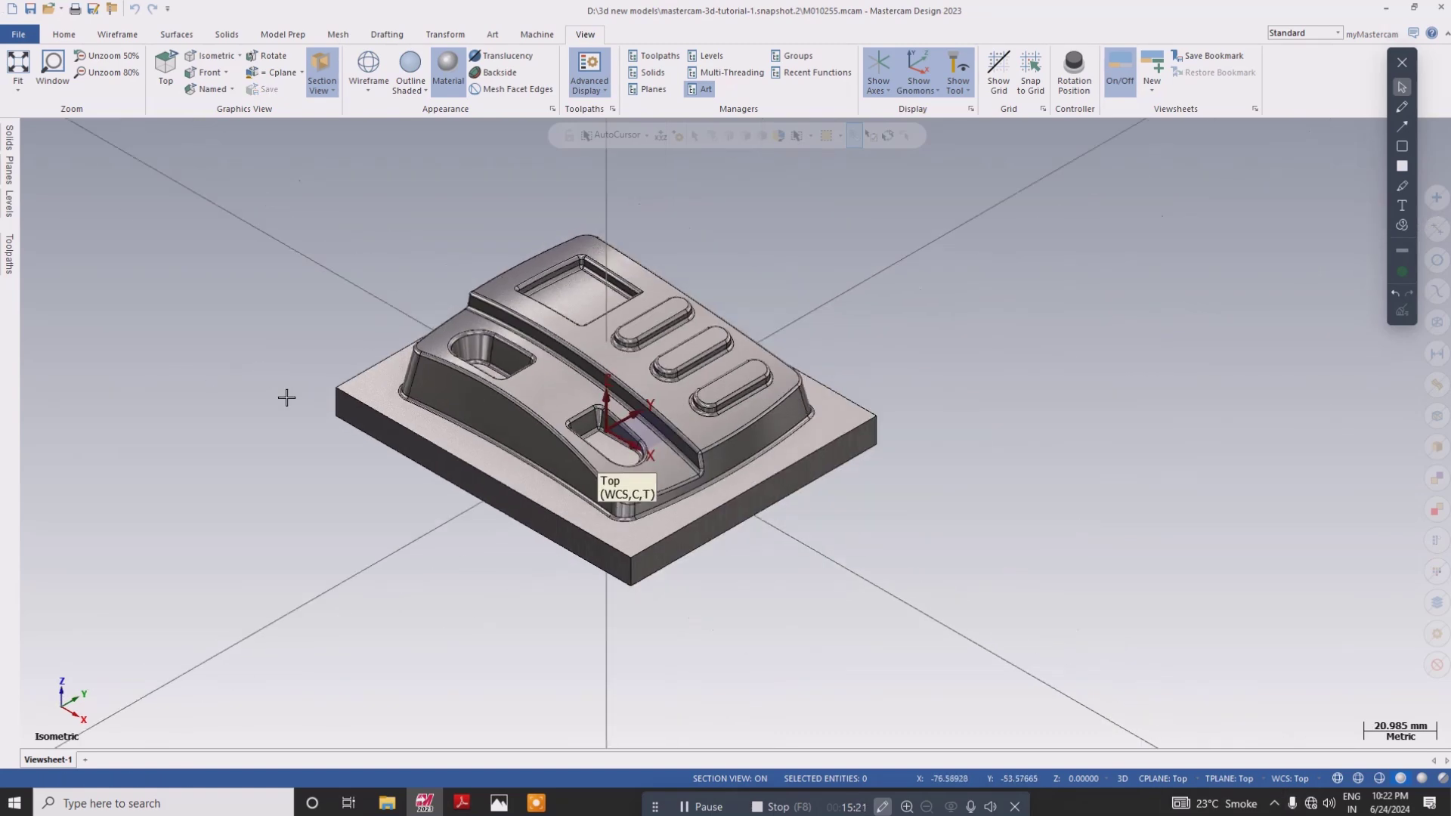
{"action": "left_click", "coordinate": [119, 35]}
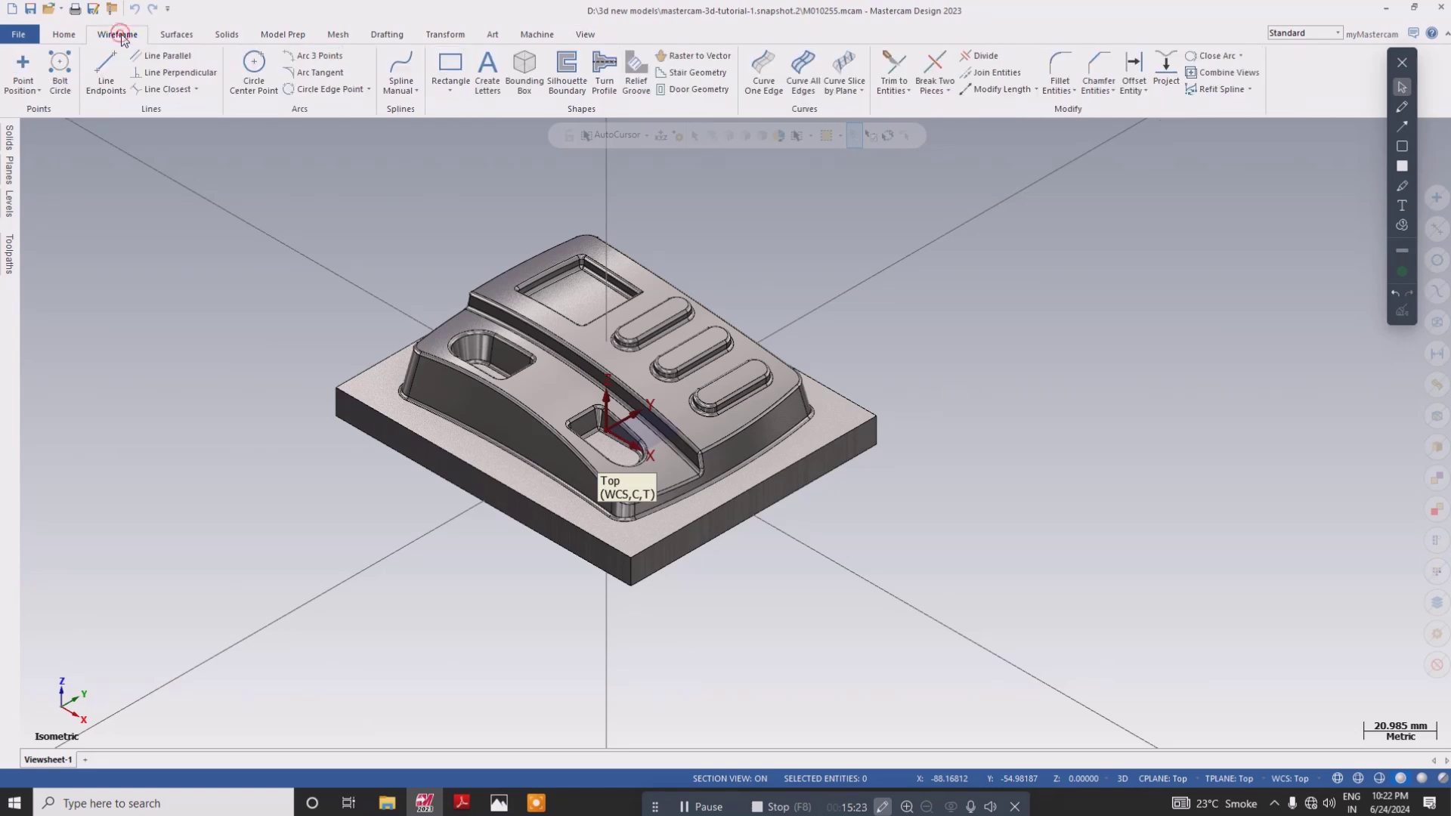
{"action": "left_click", "coordinate": [527, 78]}
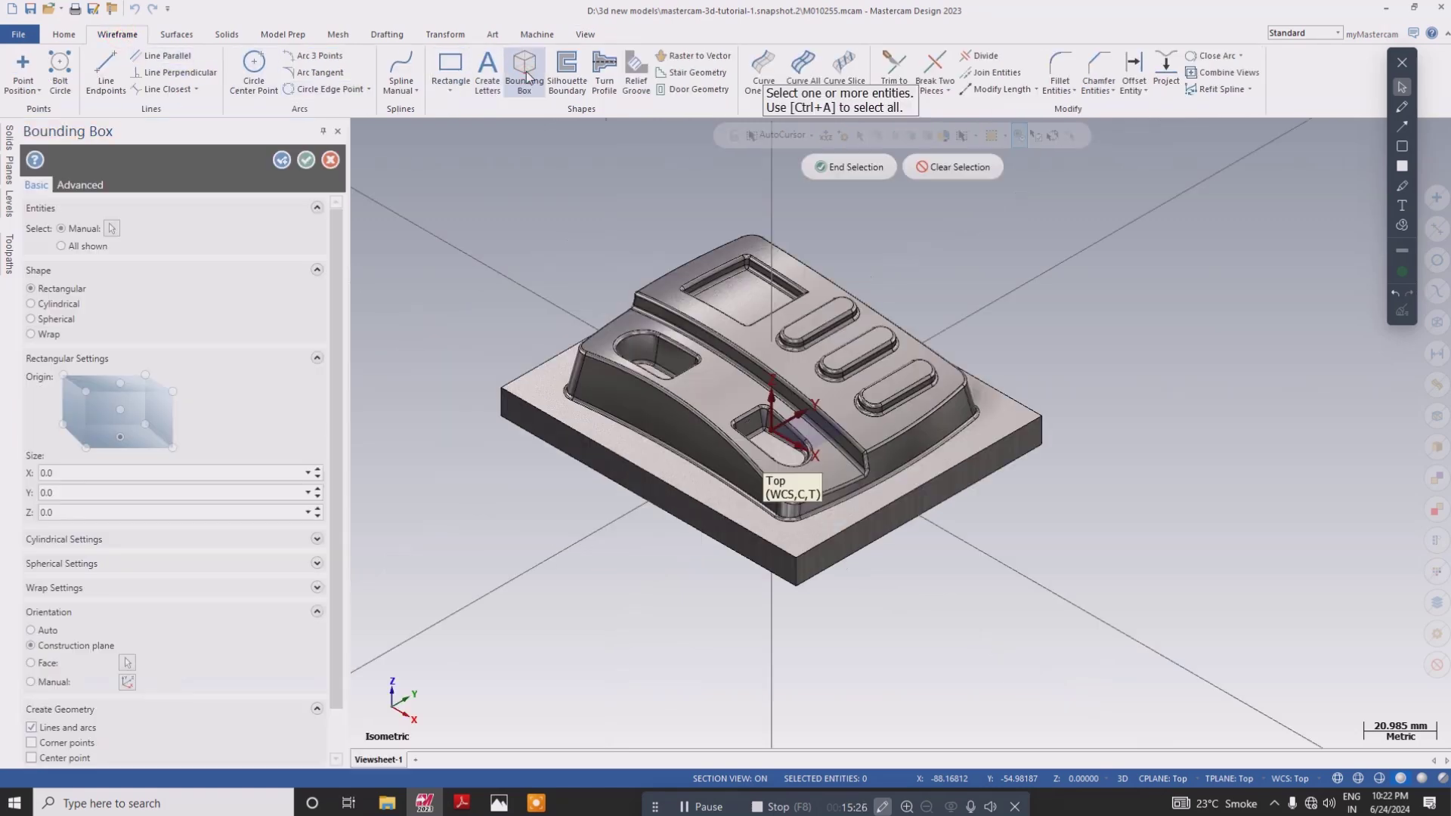
{"action": "left_click", "coordinate": [741, 313]}
{"action": "left_click", "coordinate": [868, 168]}
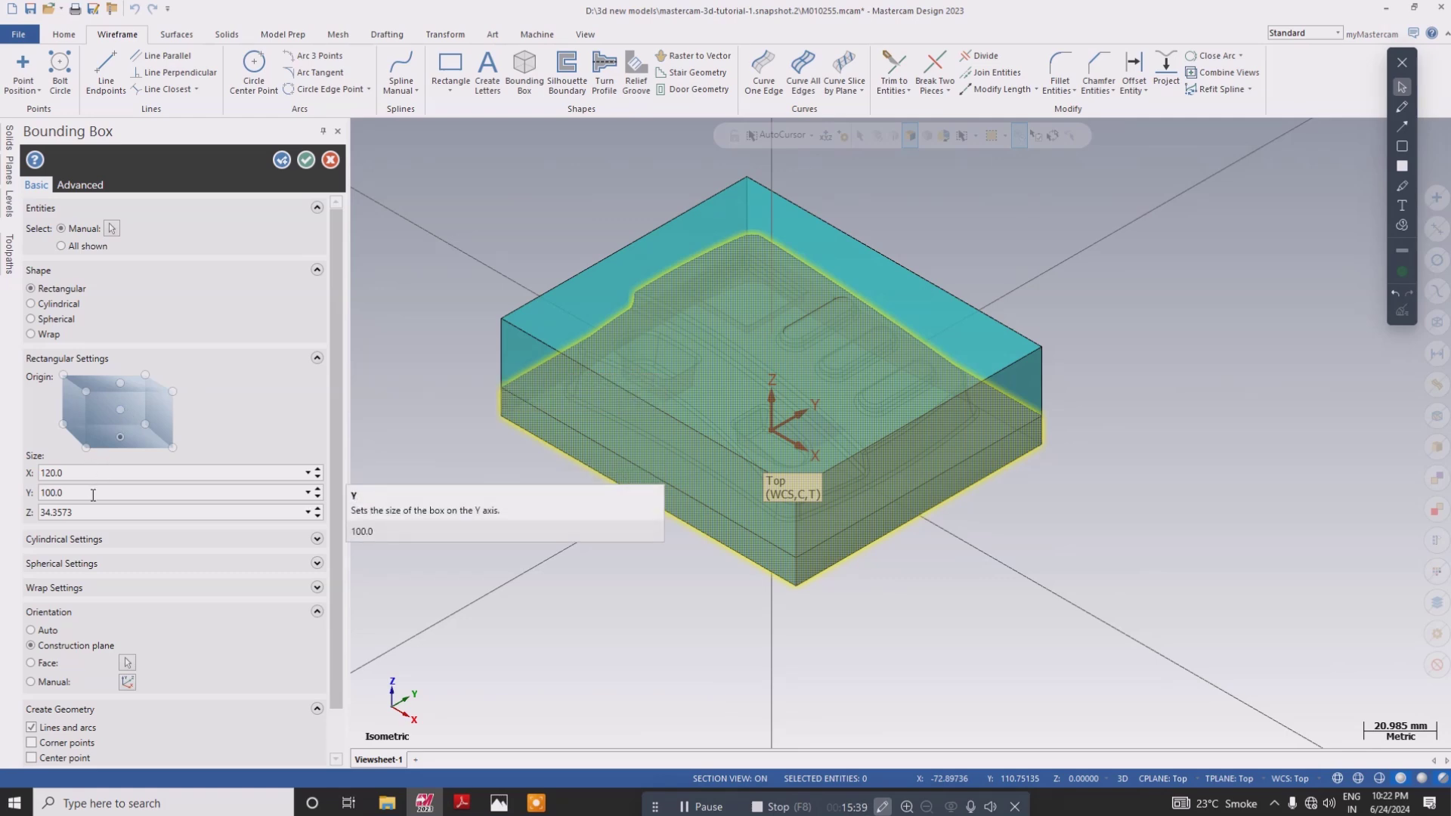
- Examine the bounding box preview around the model from the front, top and isometric views
{"action": "right_click", "coordinate": [977, 207]}
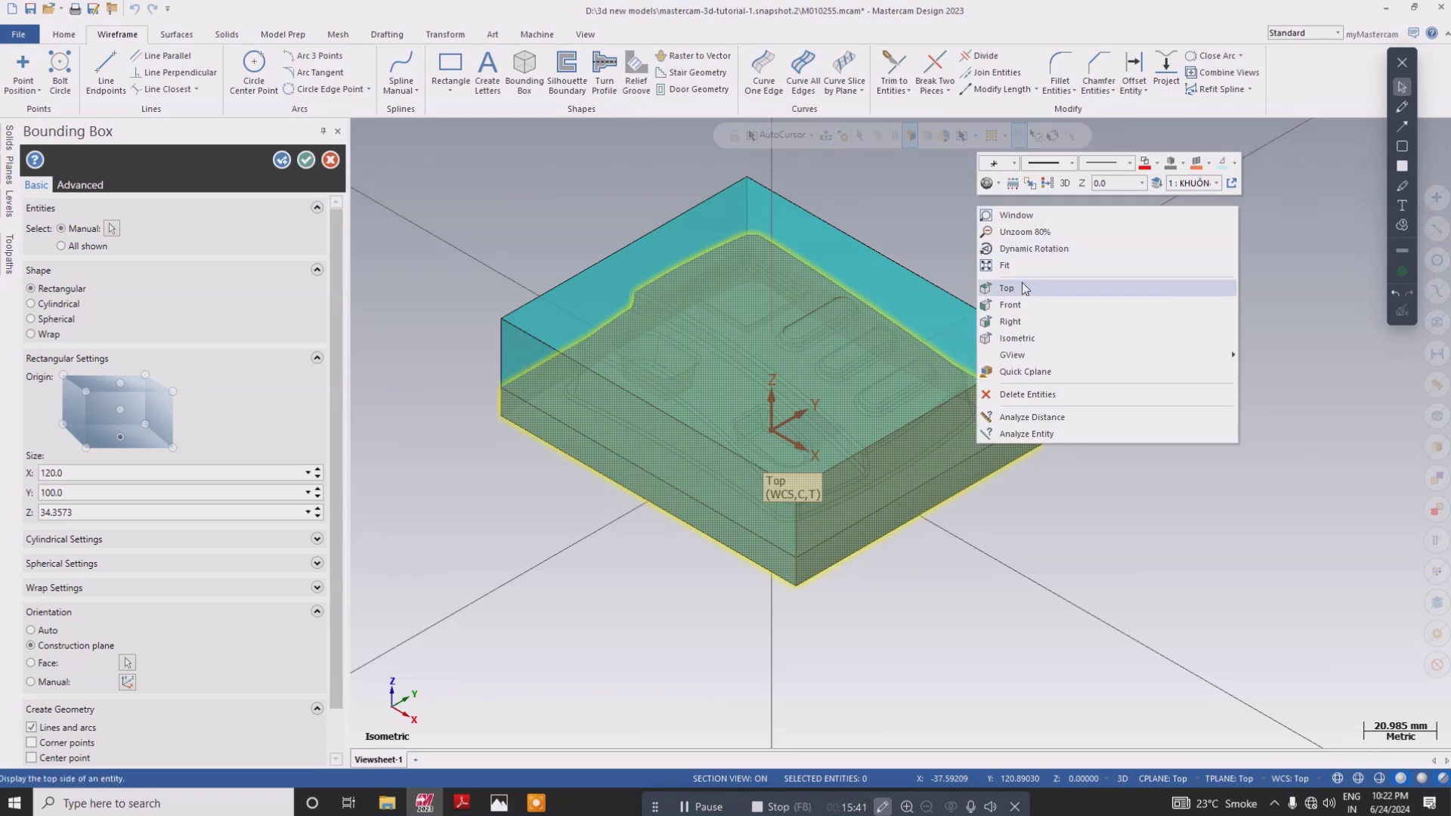
{"action": "left_click", "coordinate": [1013, 305]}
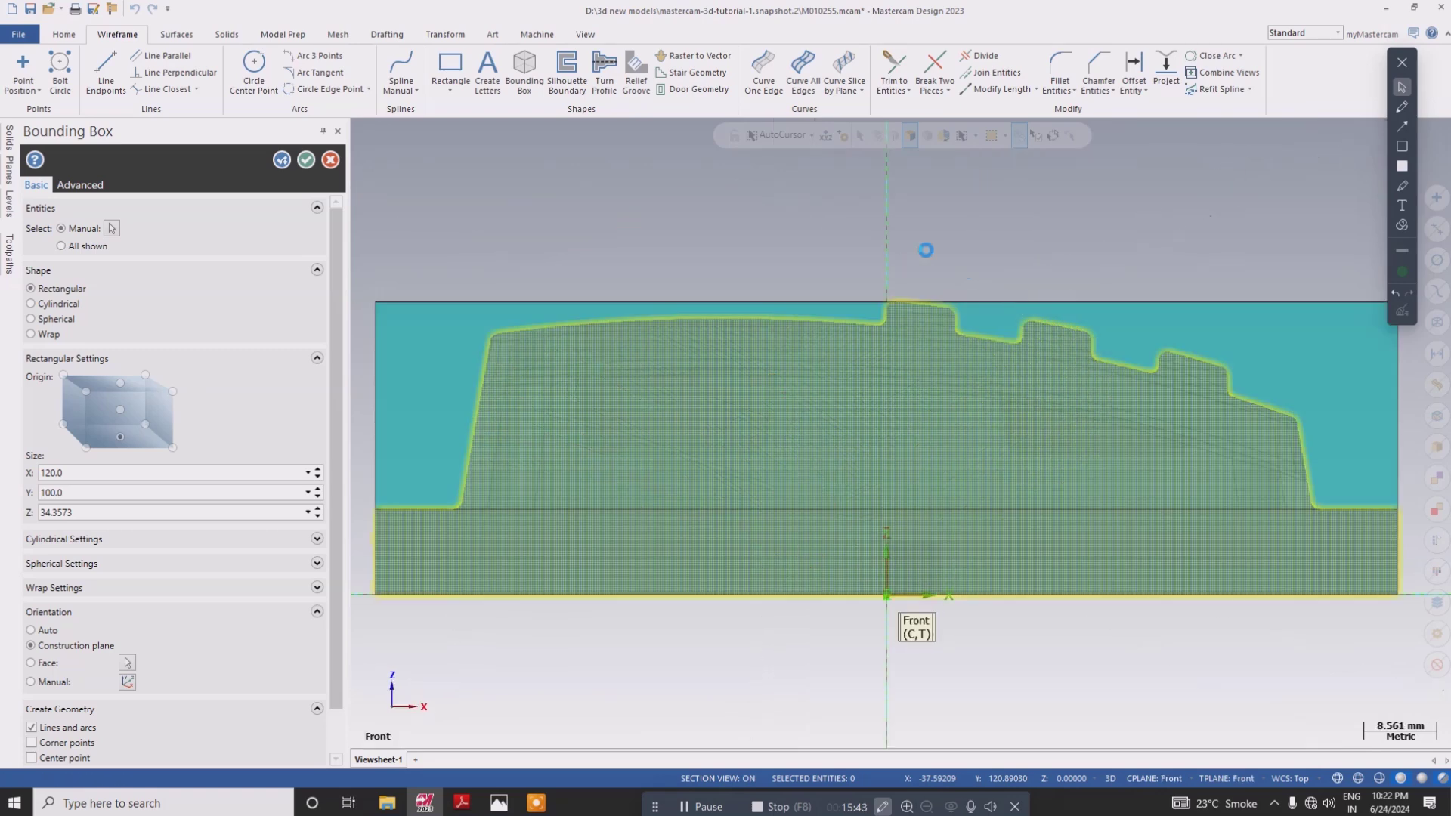
{"action": "scroll", "coordinate": [853, 225], "scroll_direction": "down", "scroll_amount": 4}
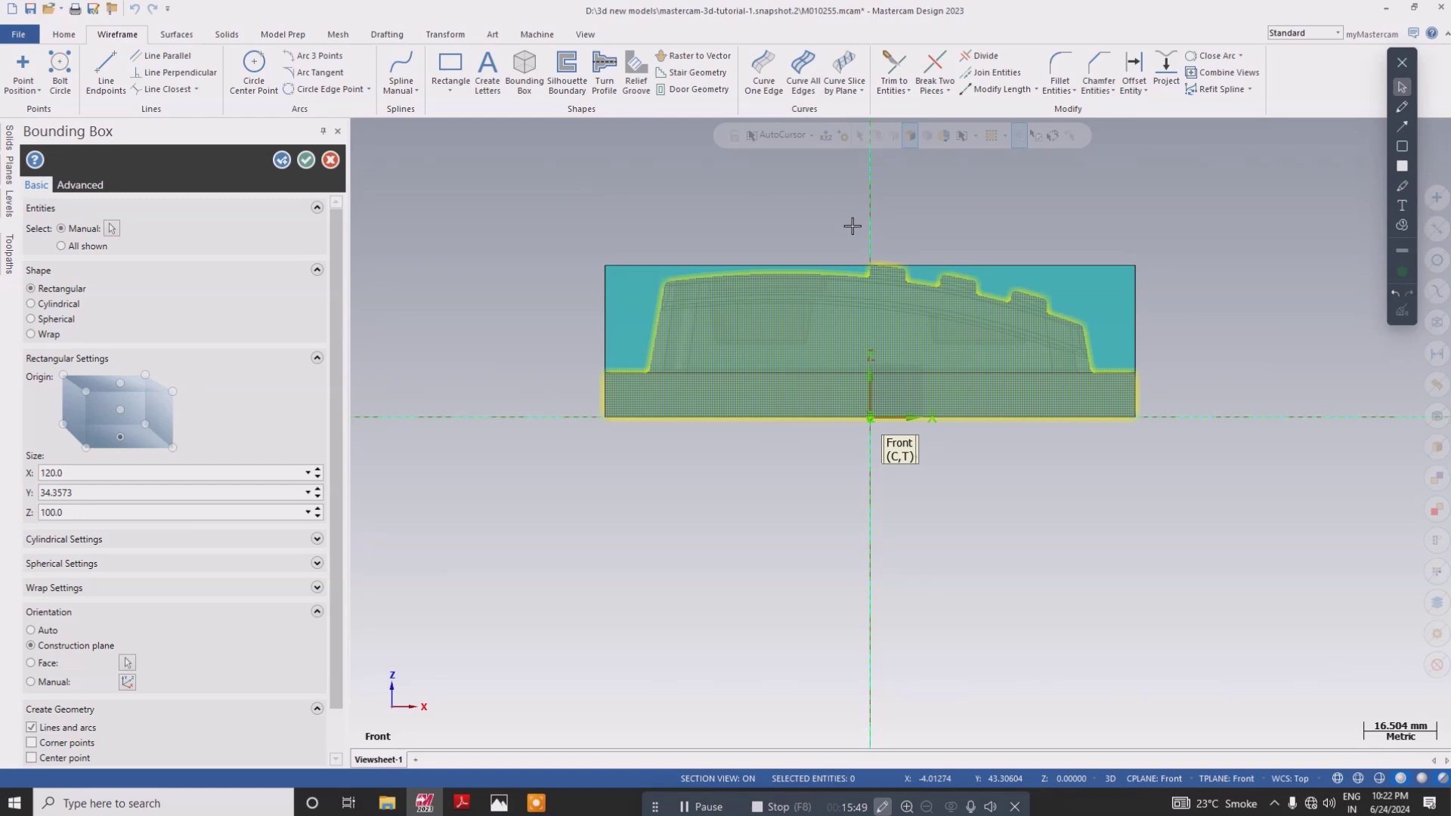
{"action": "right_click", "coordinate": [754, 200]}
{"action": "left_click", "coordinate": [794, 287]}
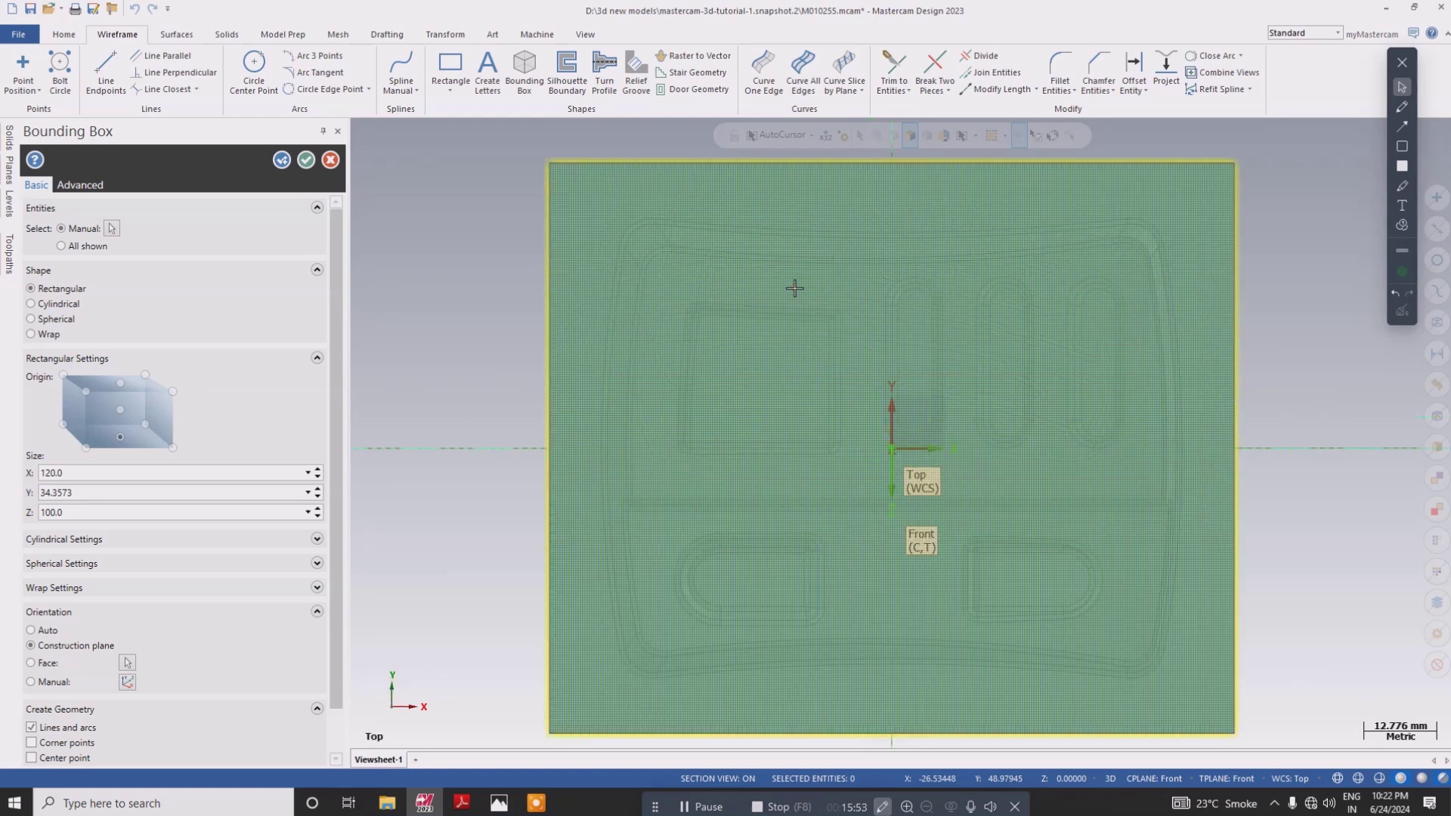
{"action": "scroll", "coordinate": [793, 285], "scroll_direction": "down", "scroll_amount": 3}
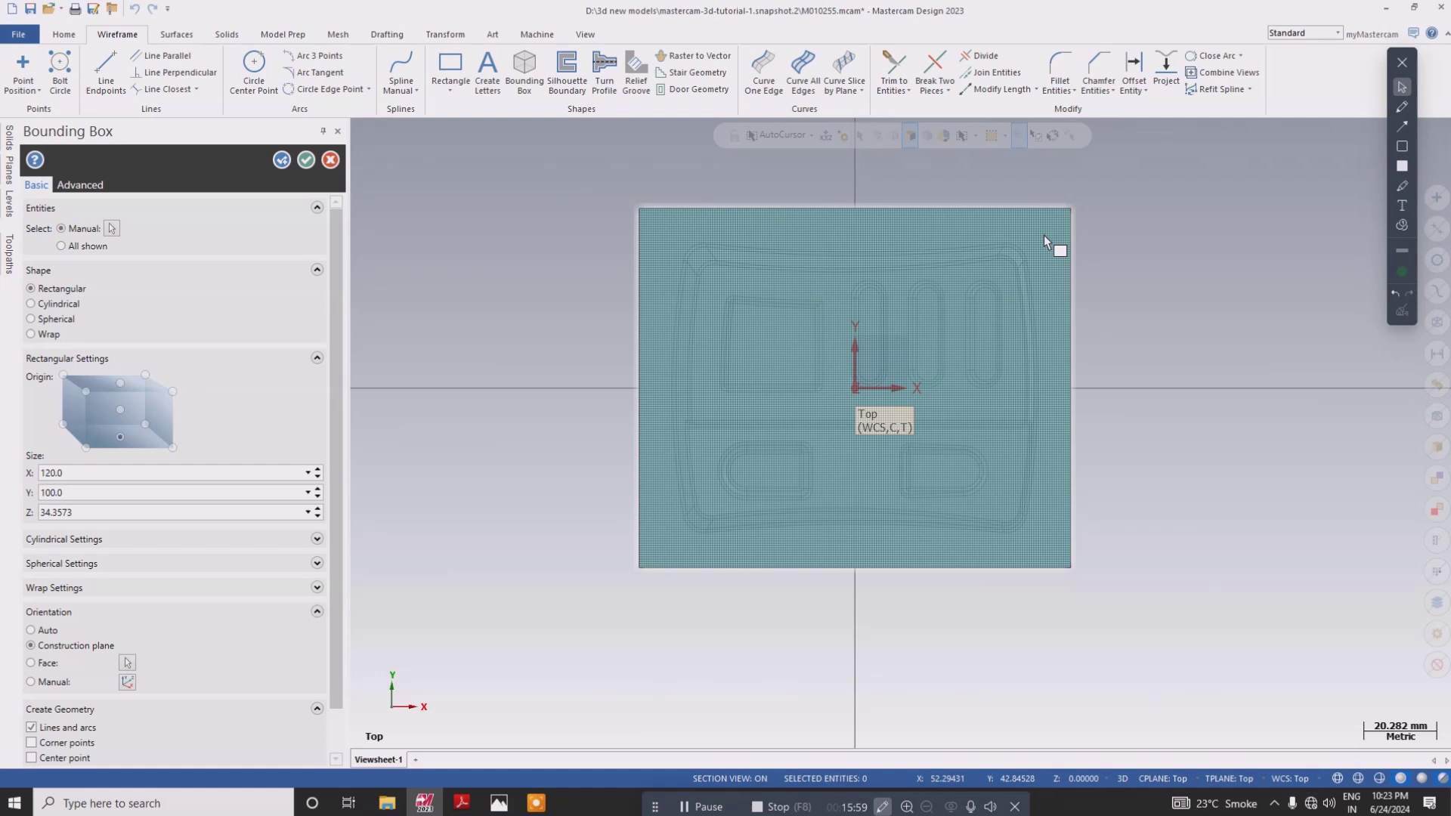
{"action": "right_click", "coordinate": [1181, 248]}
{"action": "left_click", "coordinate": [1218, 376]}
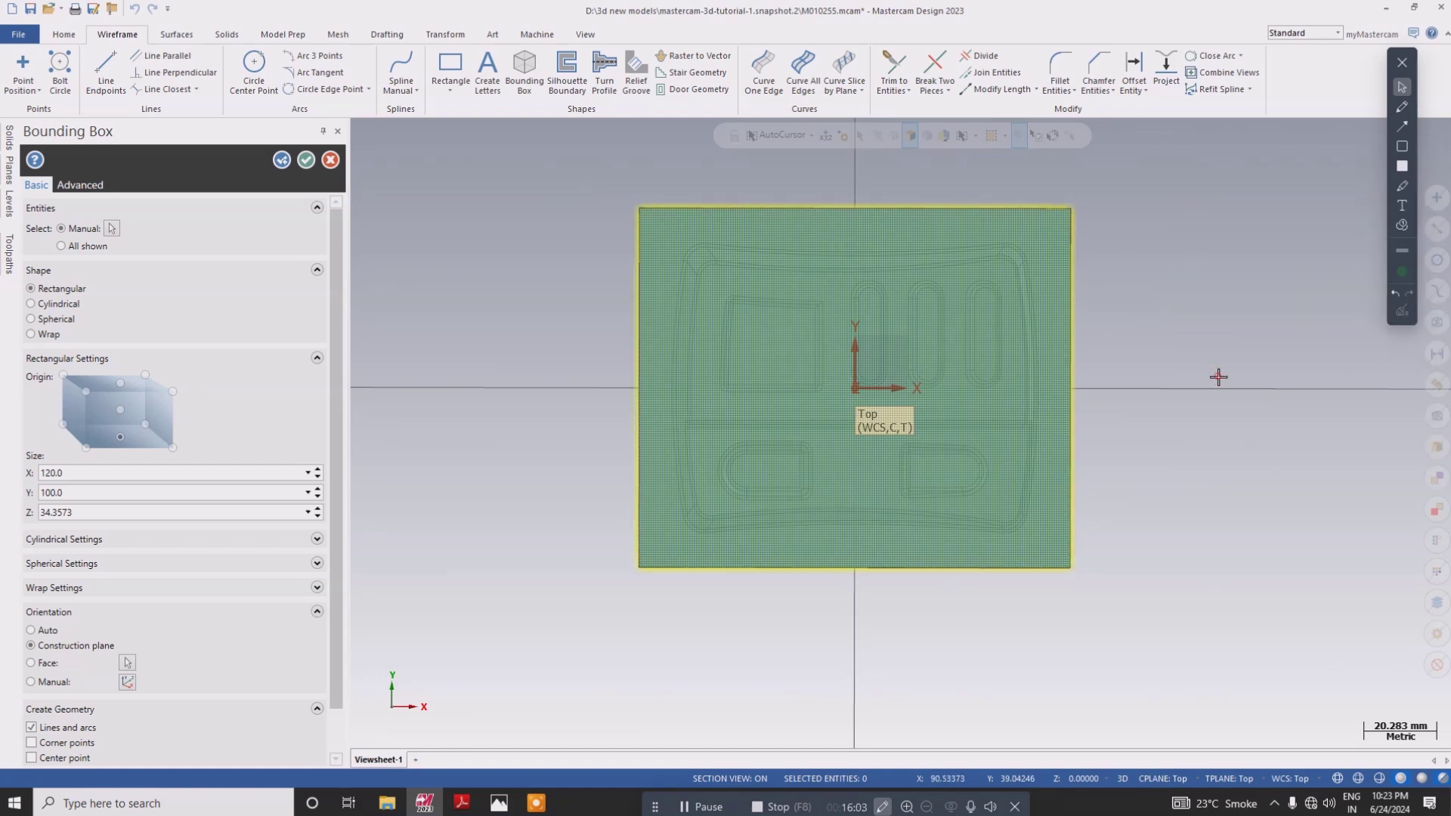
- Set the bounding box origin to the centre of its top face and create the box as lines and arcs
{"action": "left_click", "coordinate": [121, 385]}
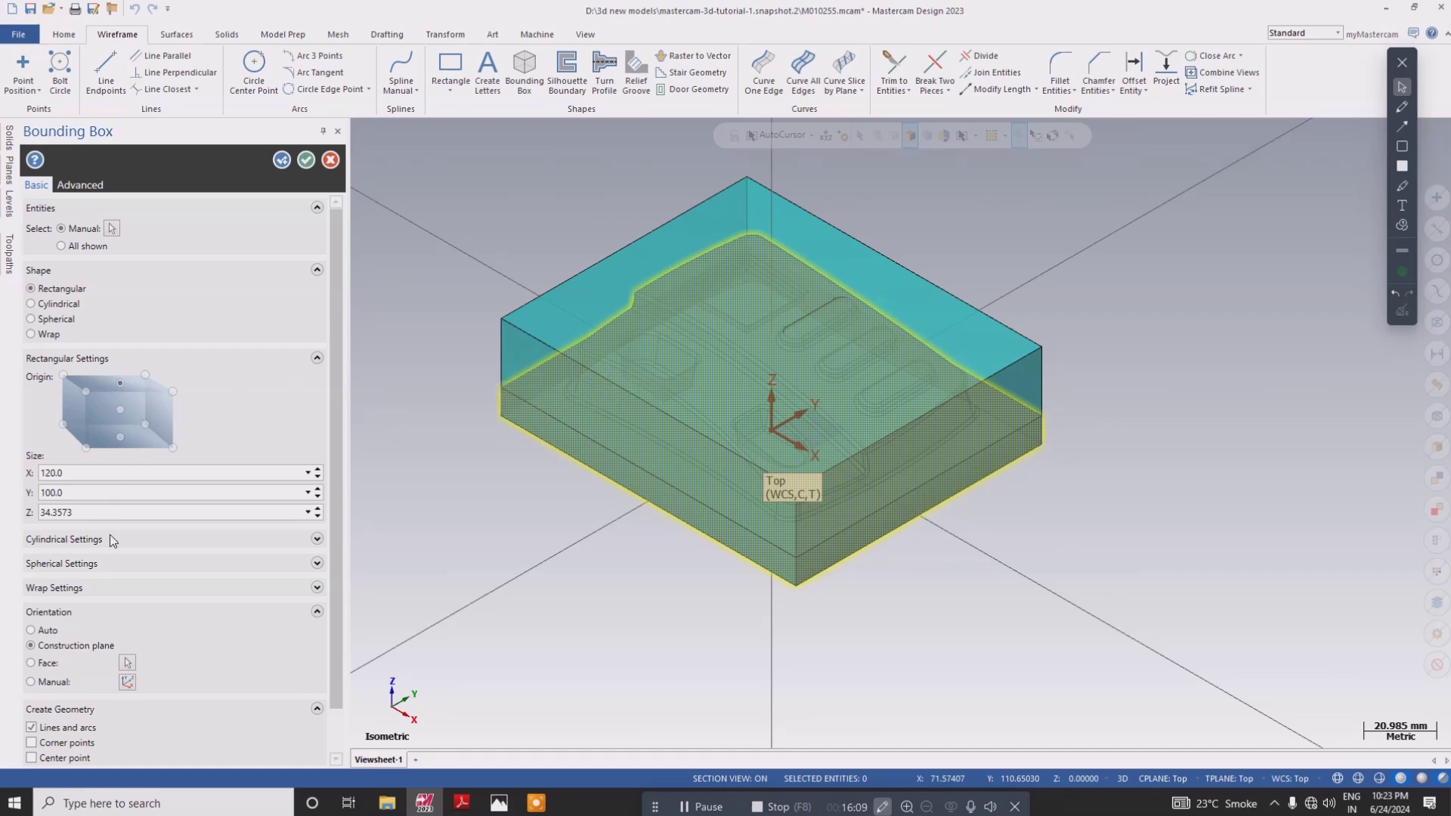
{"action": "scroll", "coordinate": [156, 682], "scroll_direction": "down", "scroll_amount": 1}
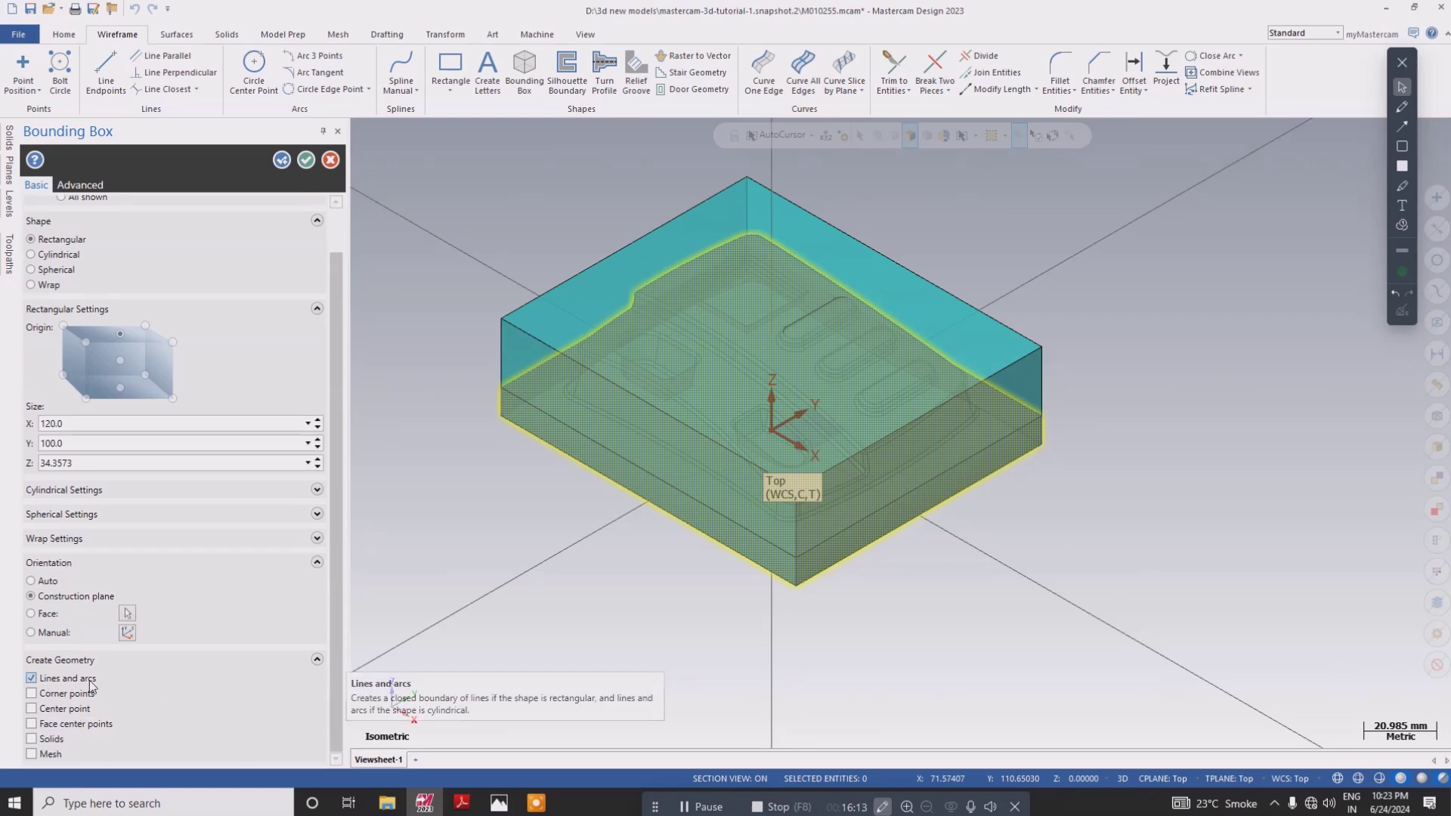
{"action": "left_click", "coordinate": [307, 160]}
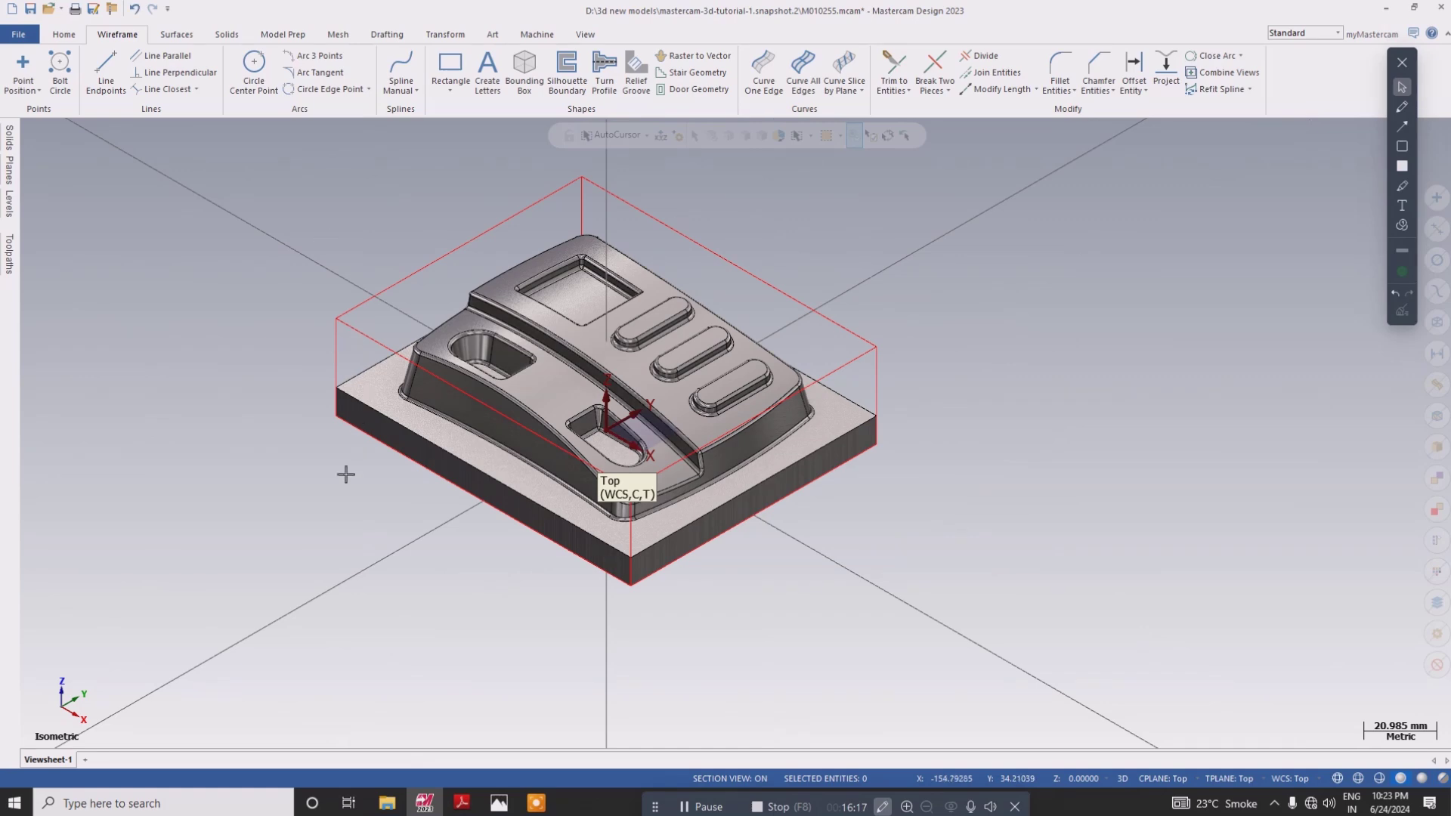
- Add a vertical smart dimension to the bounding box's height in the front view, placed beside the box
{"action": "middle_click_drag", "start_coordinate": [737, 432], "coordinate": [705, 264]}
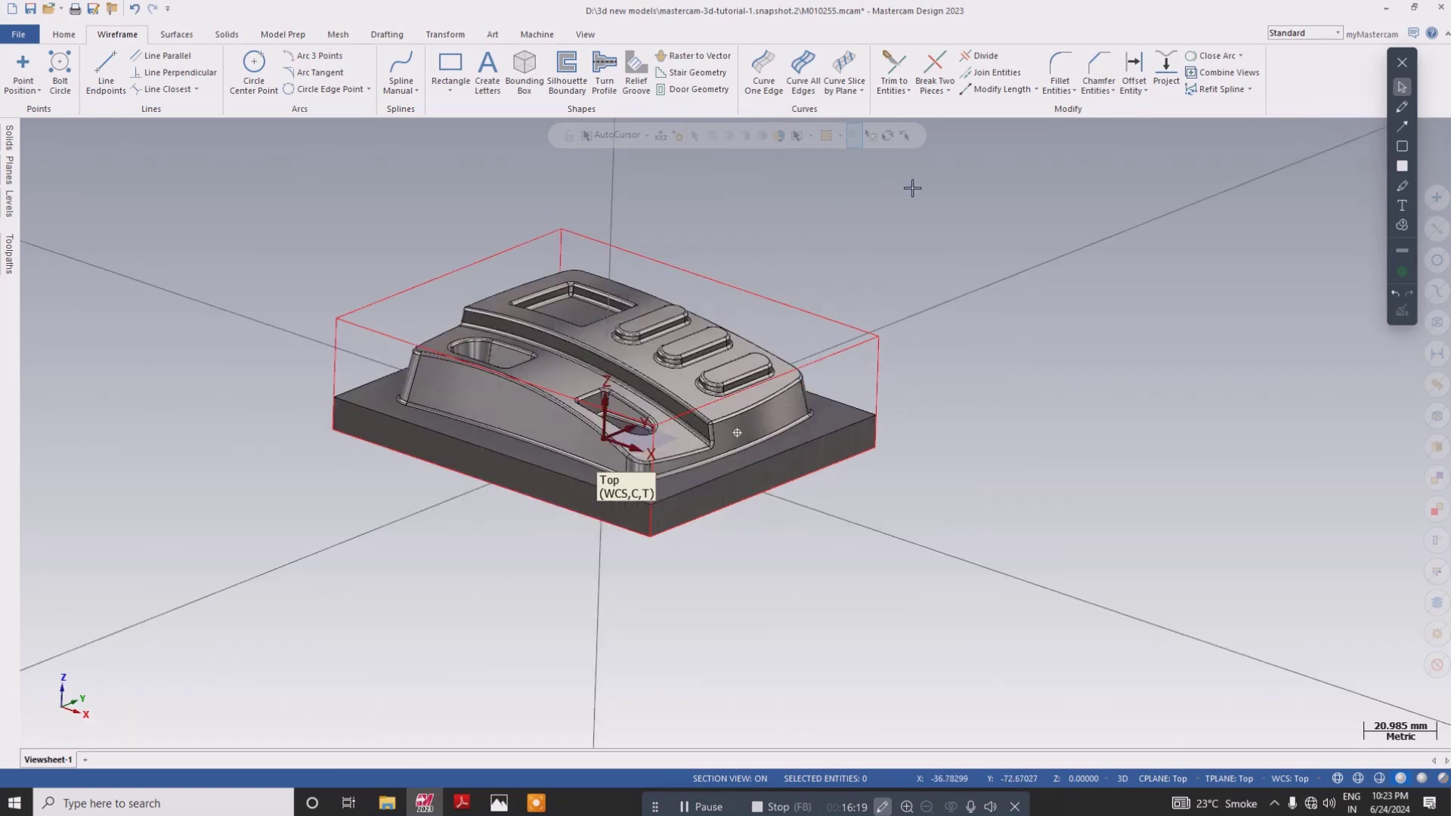
{"action": "right_click", "coordinate": [916, 185]}
{"action": "left_click", "coordinate": [946, 288]}
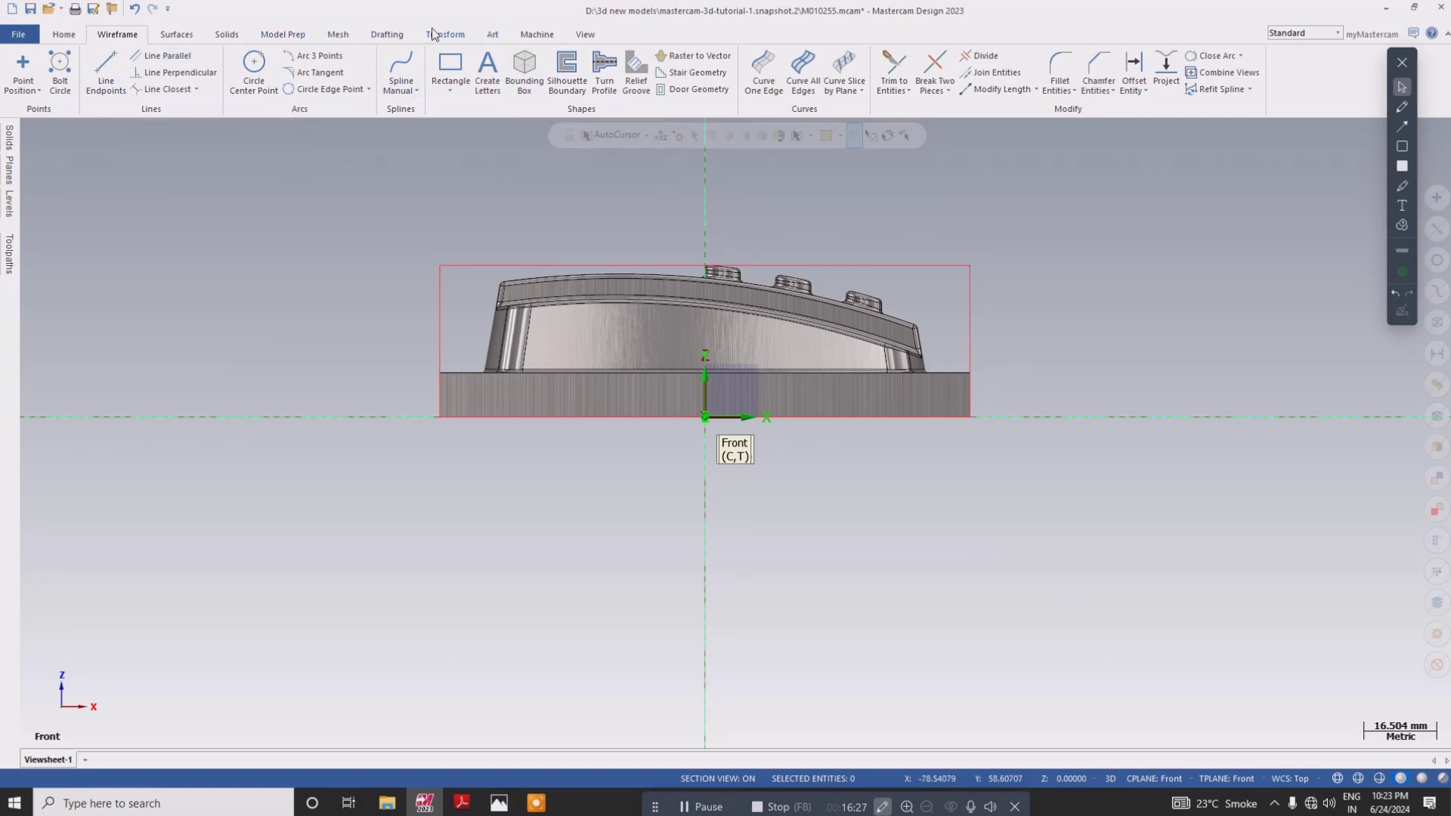
{"action": "left_click", "coordinate": [387, 34]}
{"action": "left_click", "coordinate": [25, 72]}
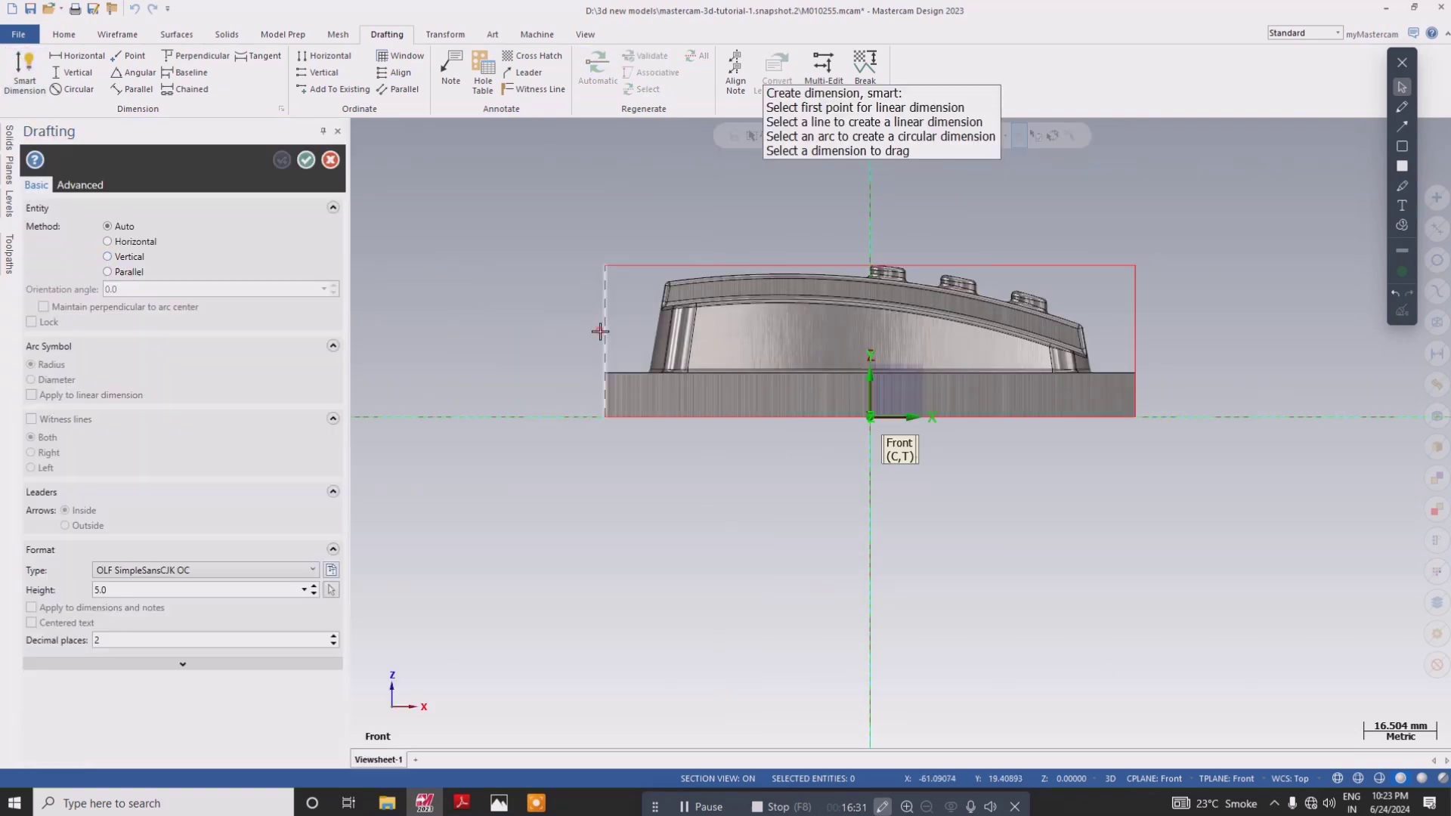
{"action": "left_click", "coordinate": [601, 330]}
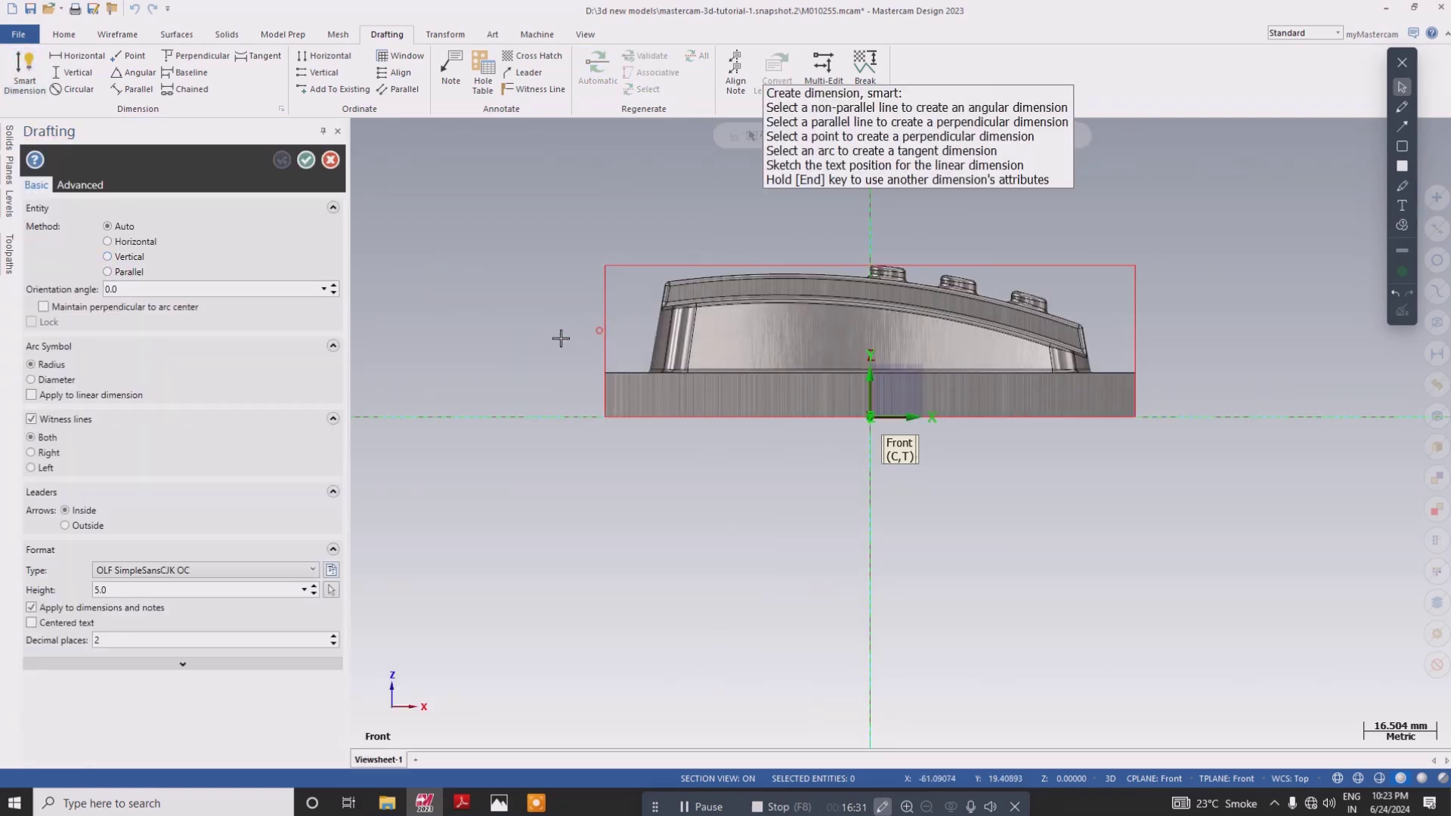
{"action": "left_click", "coordinate": [476, 344]}
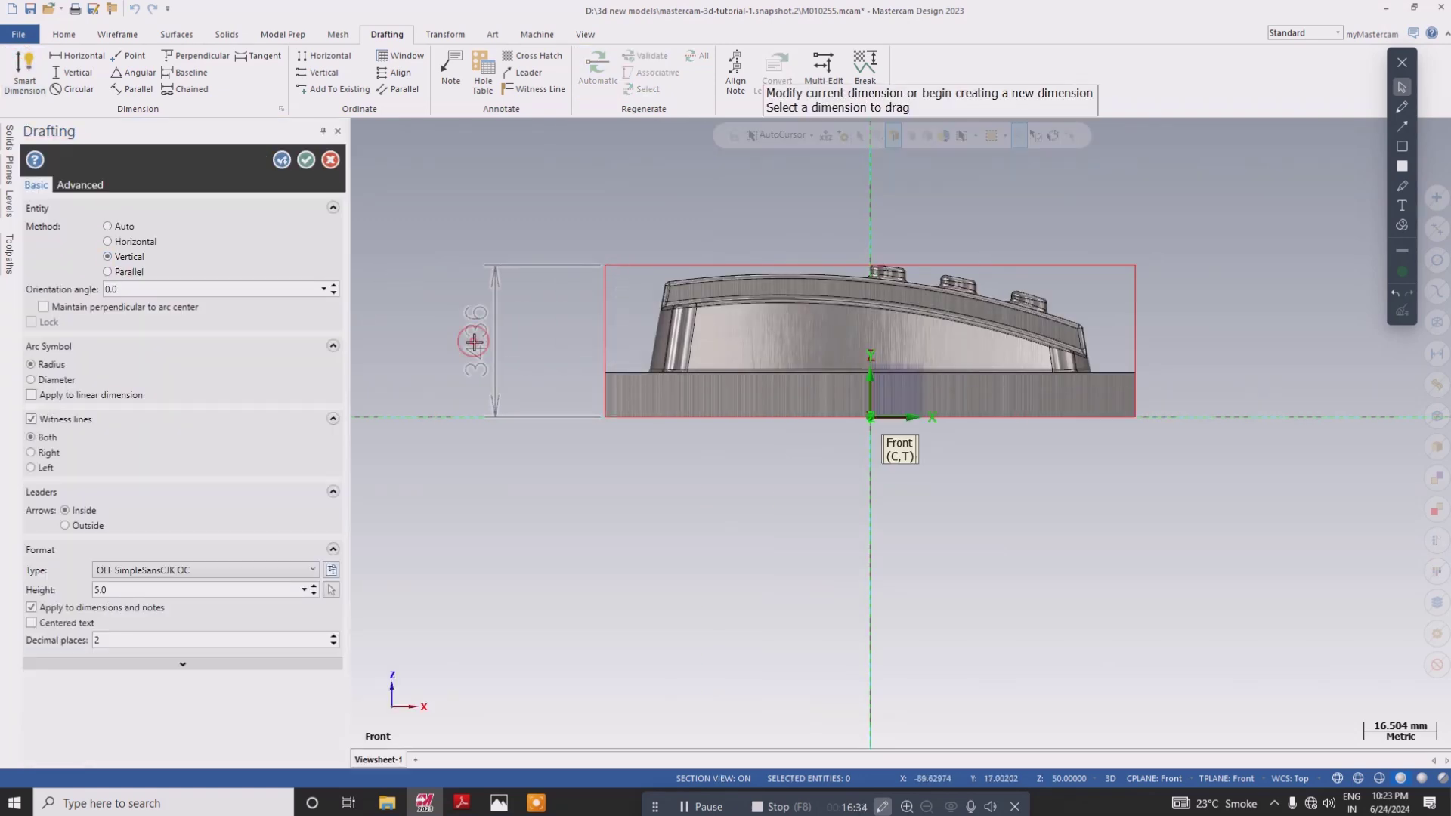
{"action": "left_click", "coordinate": [306, 159]}
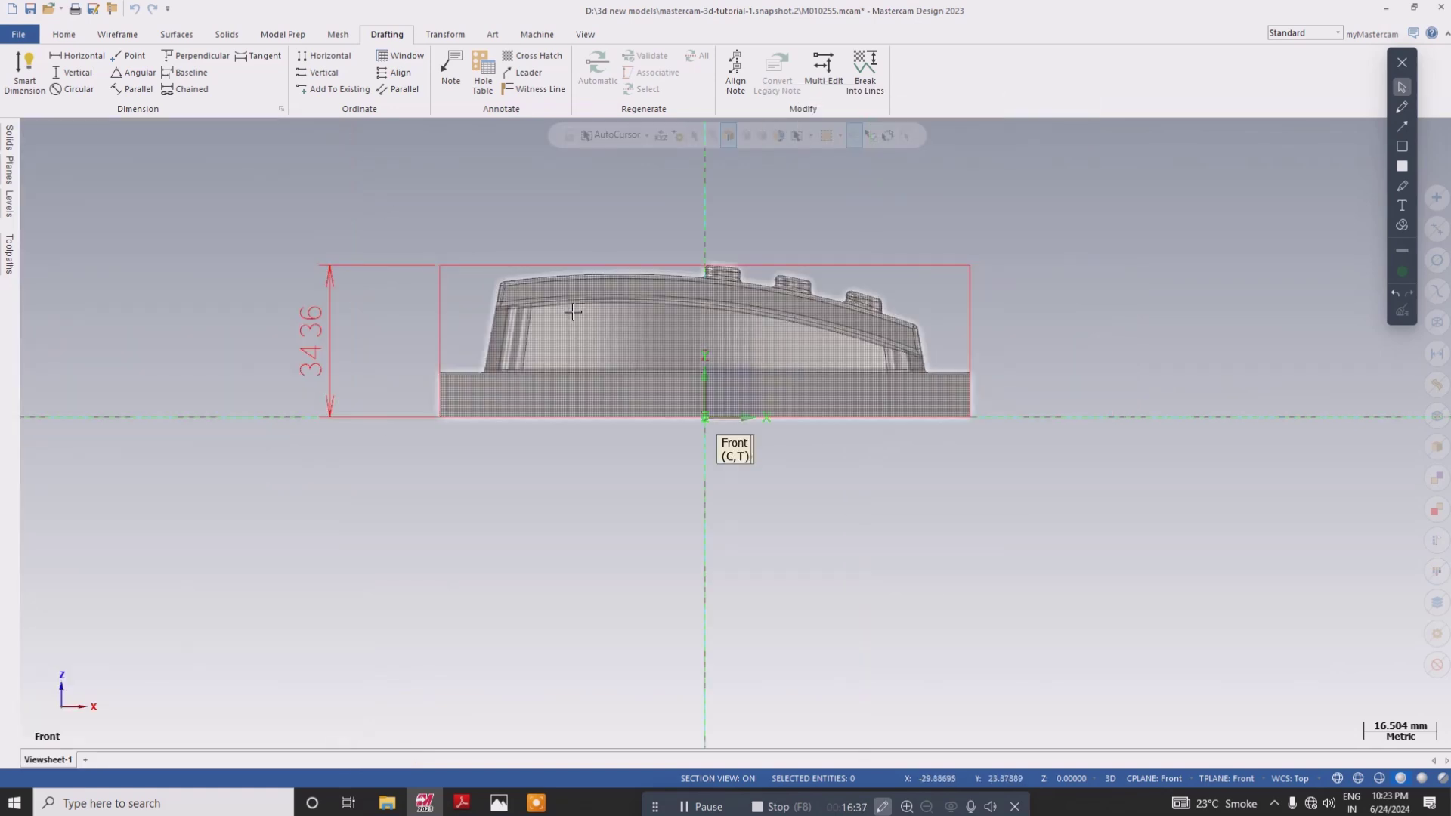
- Move the solid model down 34.36 mm with Translate, using a Y delta on the opposite side, and clear its transform colours
{"action": "right_click", "coordinate": [1021, 223]}
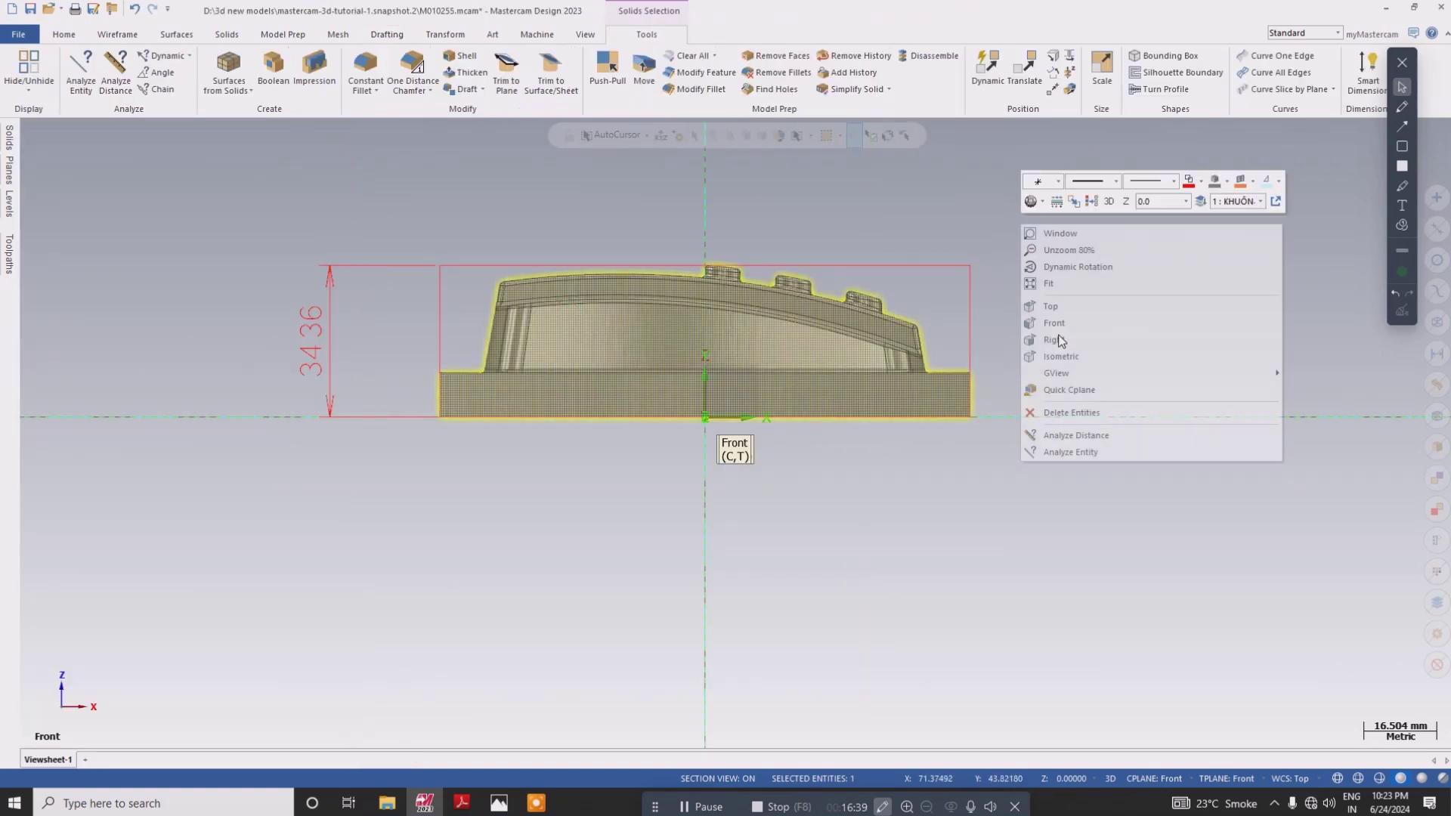
{"action": "left_click", "coordinate": [1072, 355]}
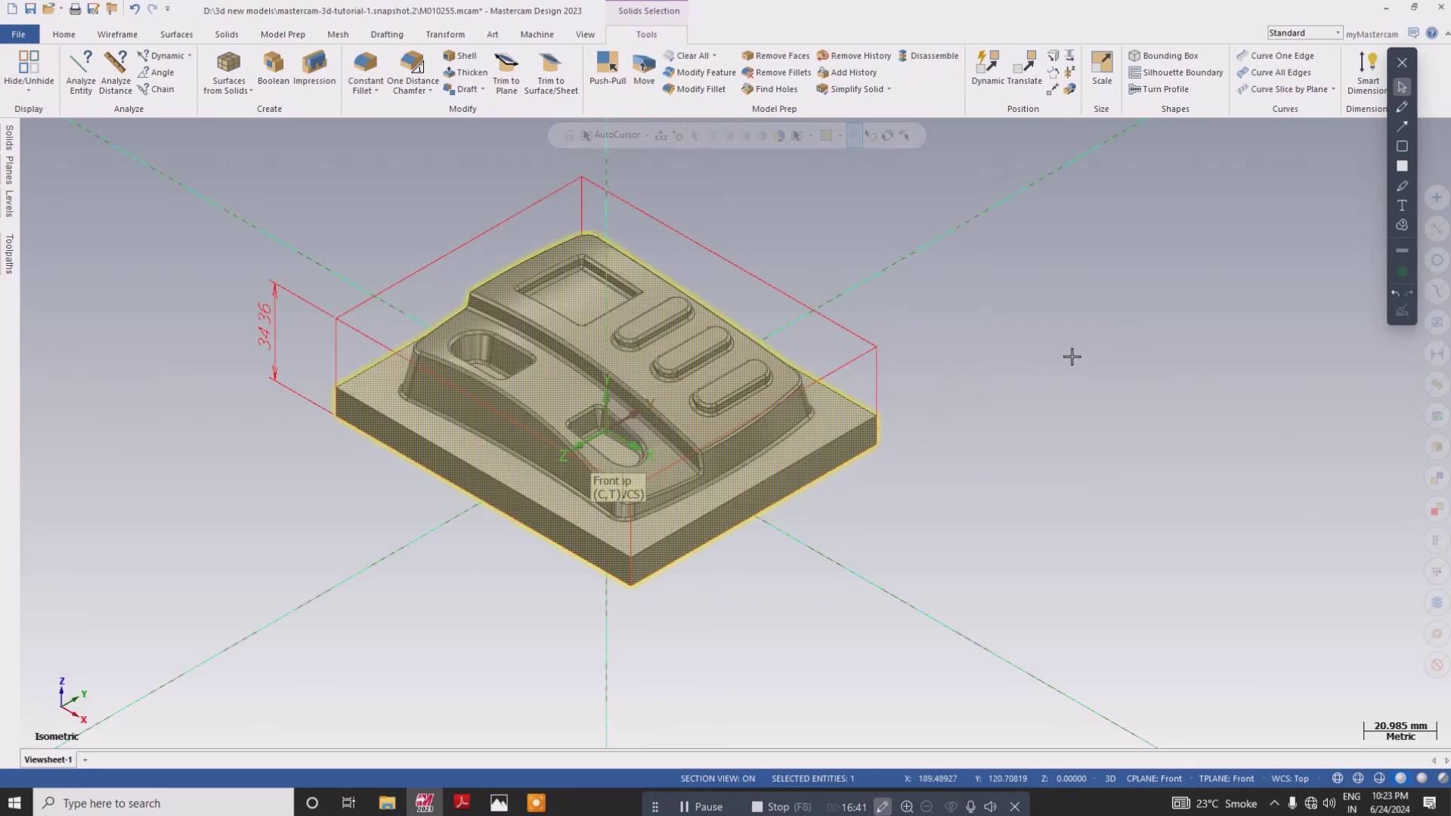
{"action": "left_click", "coordinate": [1026, 66]}
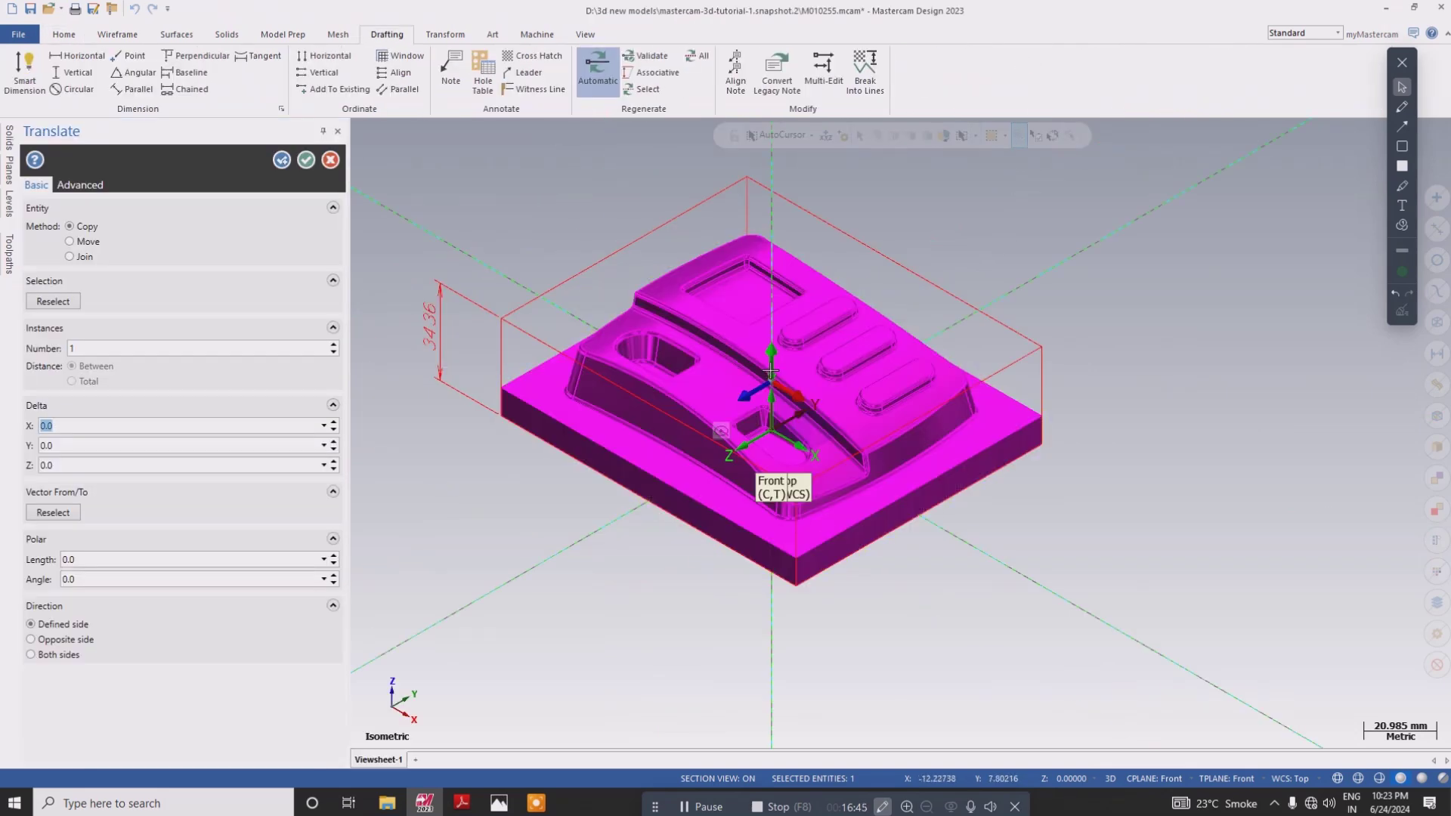
{"action": "left_click_drag", "start_coordinate": [772, 368], "coordinate": [778, 443]}
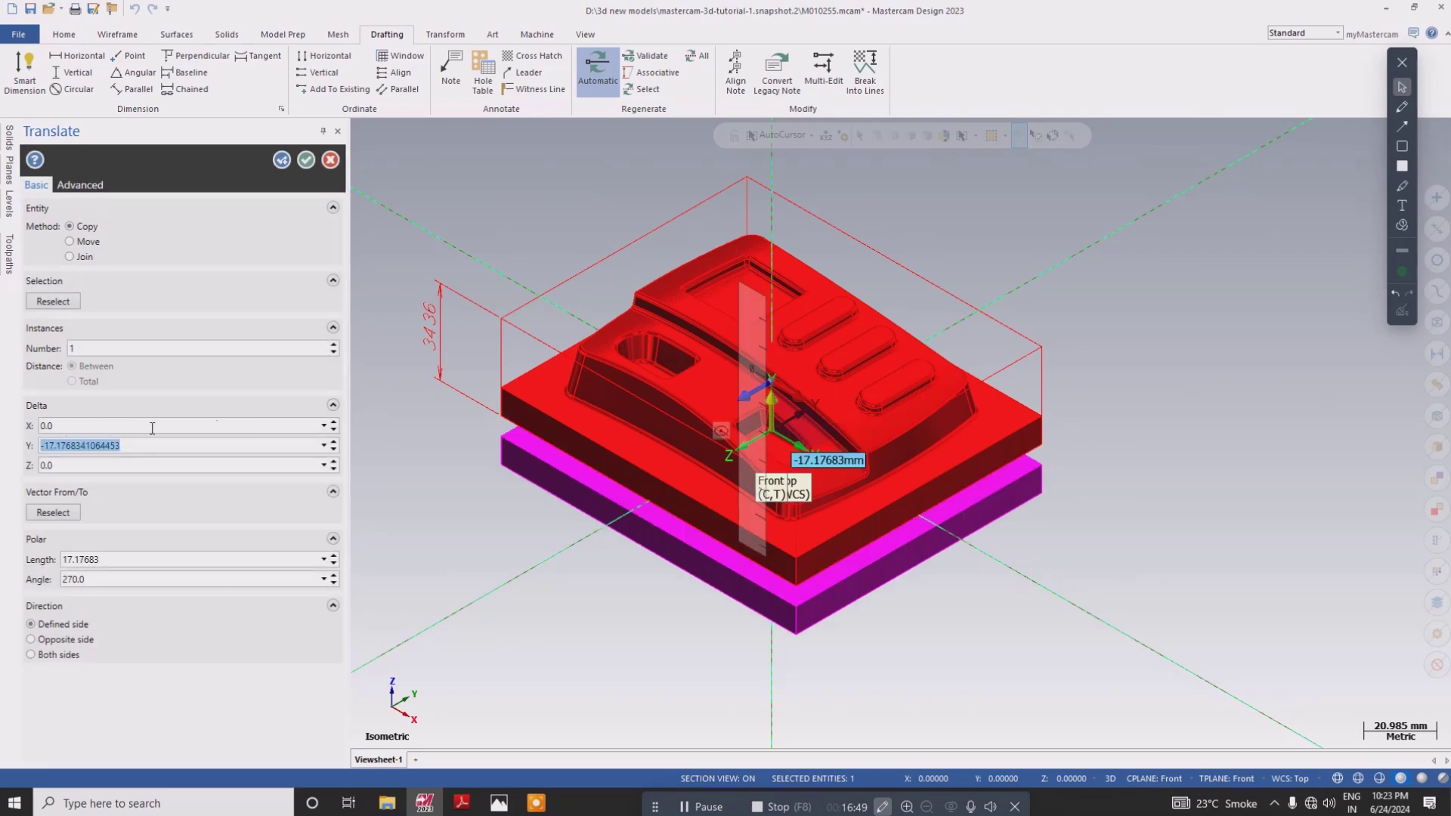
{"action": "left_click", "coordinate": [85, 245]}
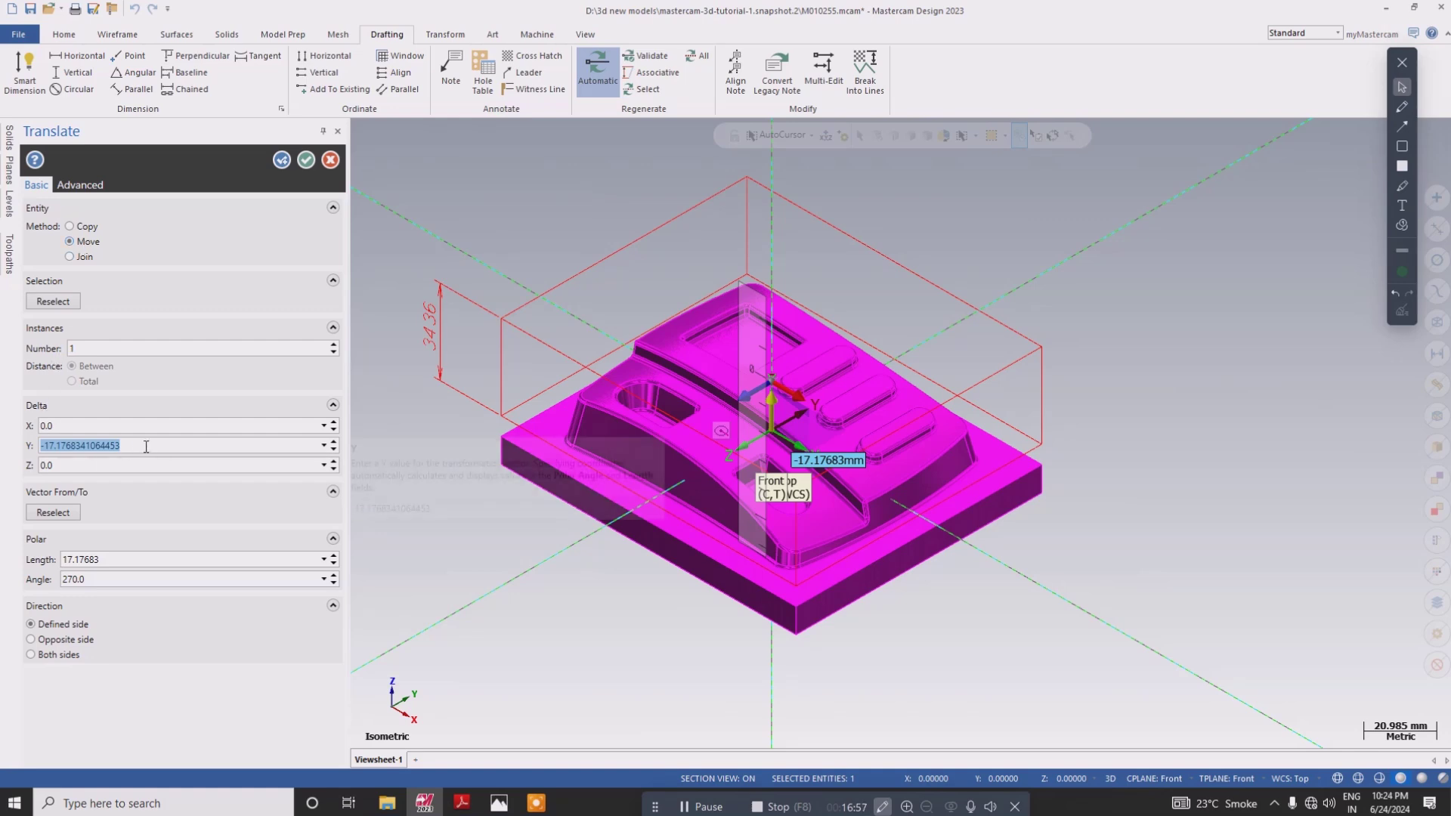
{"action": "type", "text": "34.36"}
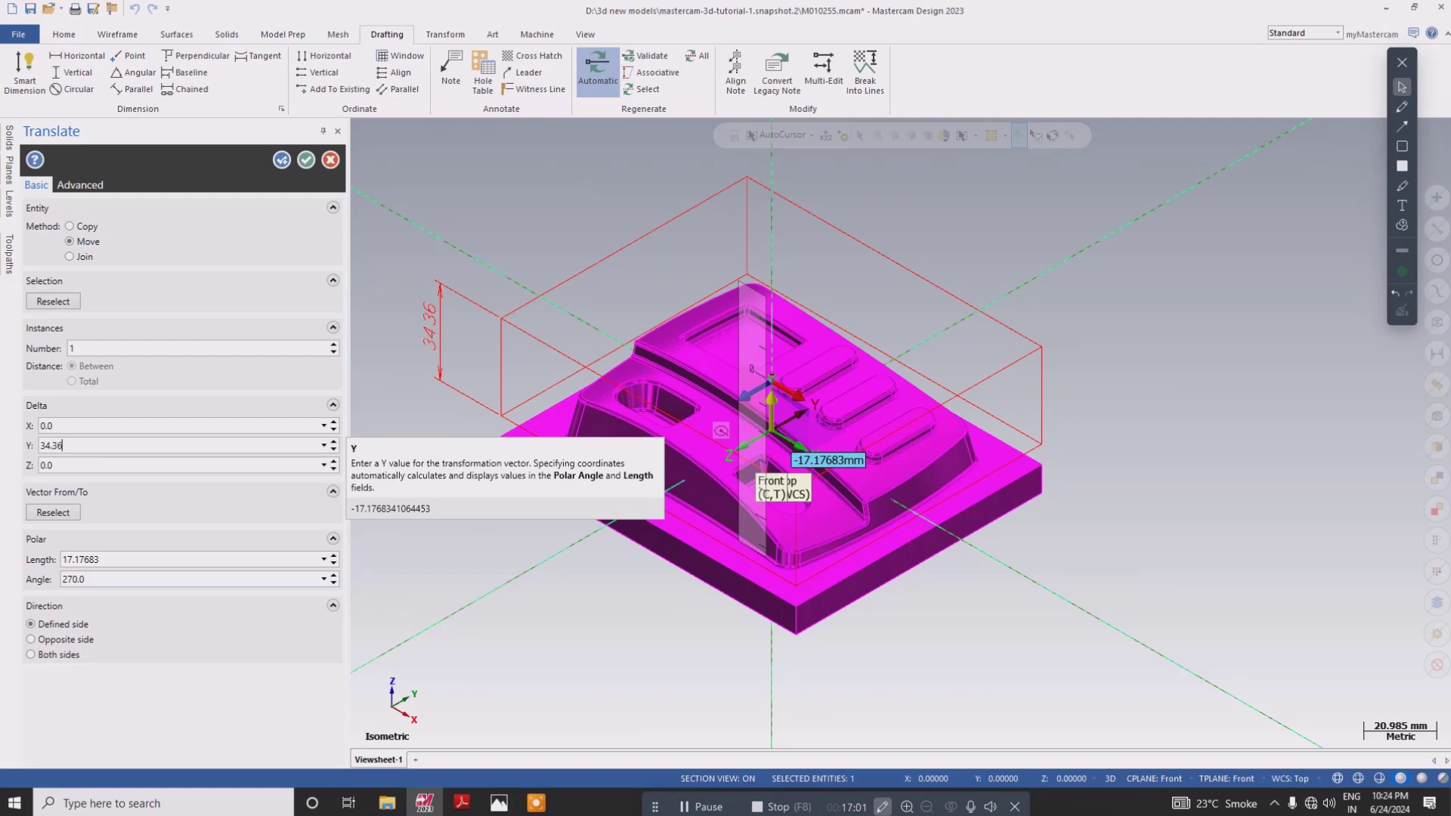
{"action": "key", "text": "Return"}
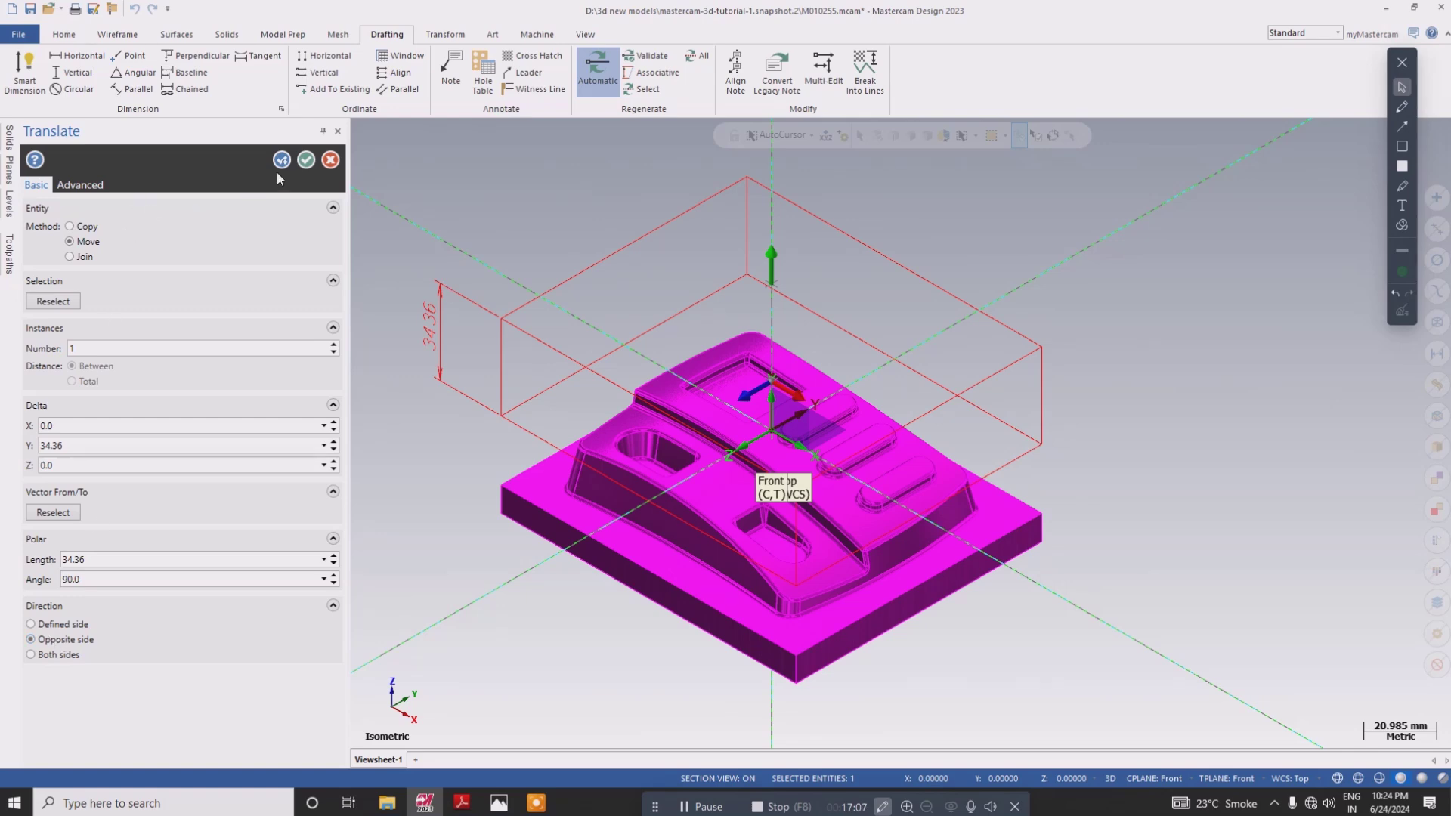
{"action": "left_click", "coordinate": [305, 161]}
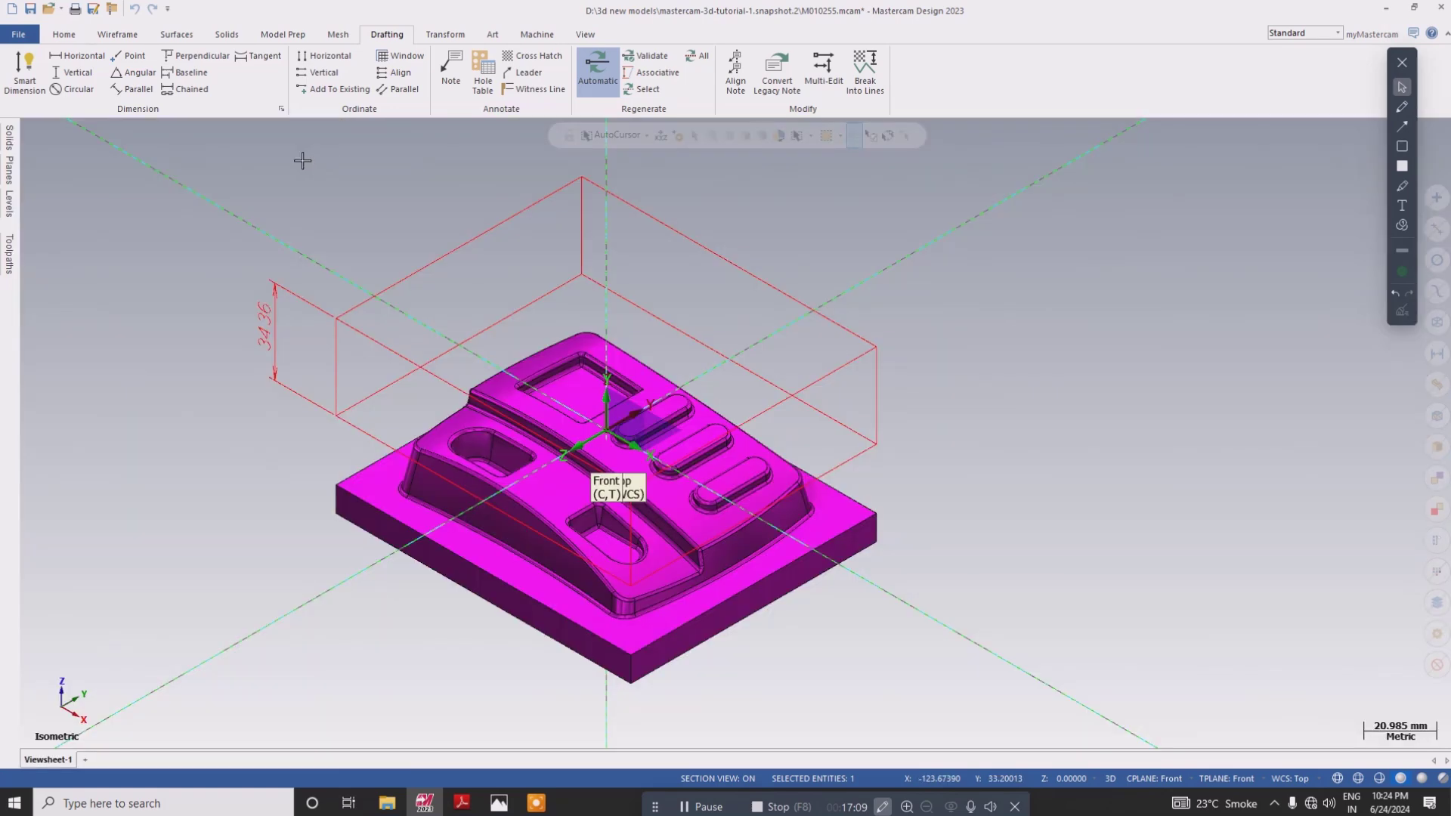
{"action": "right_click", "coordinate": [917, 197]}
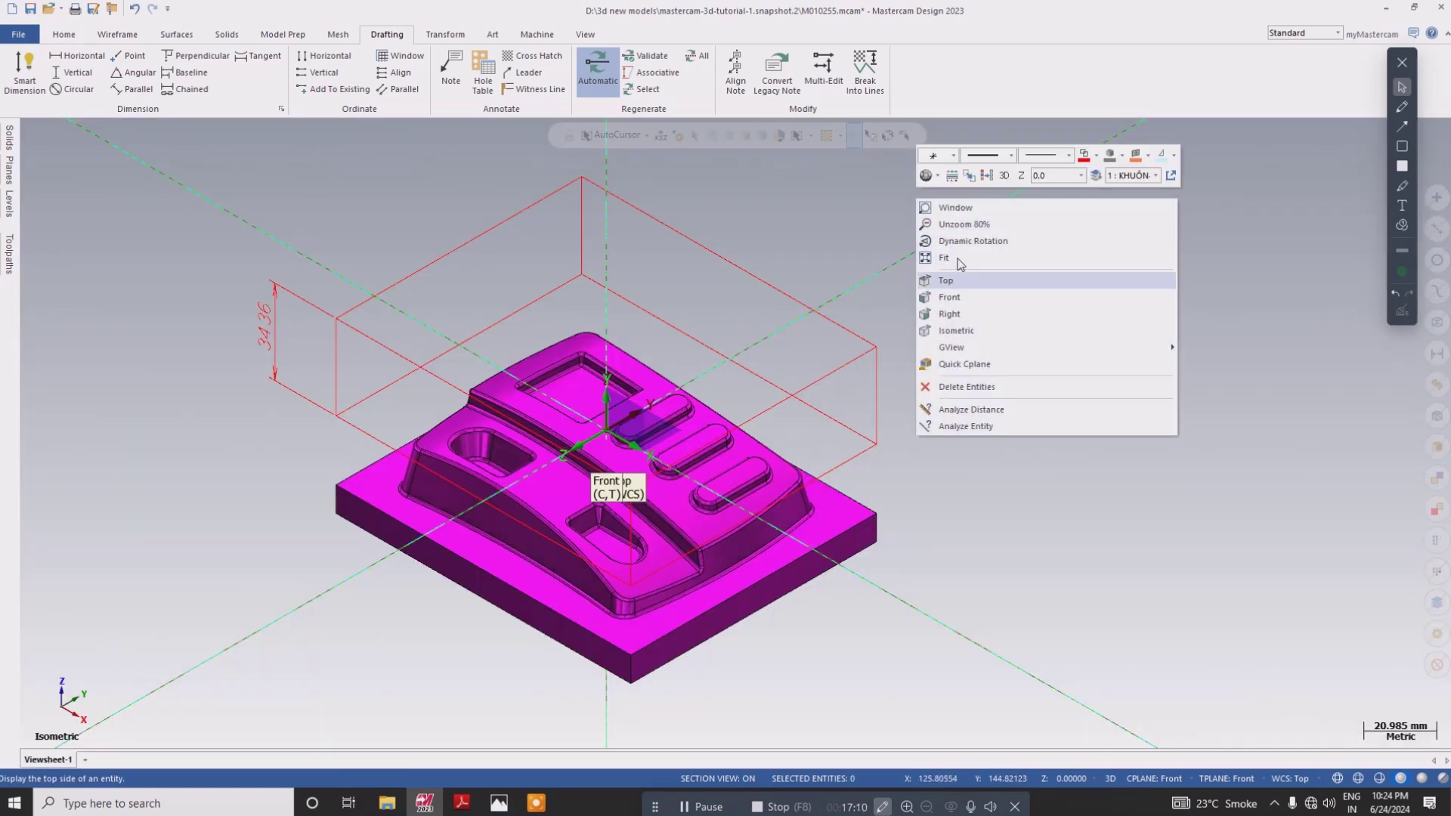
{"action": "left_click", "coordinate": [988, 176]}
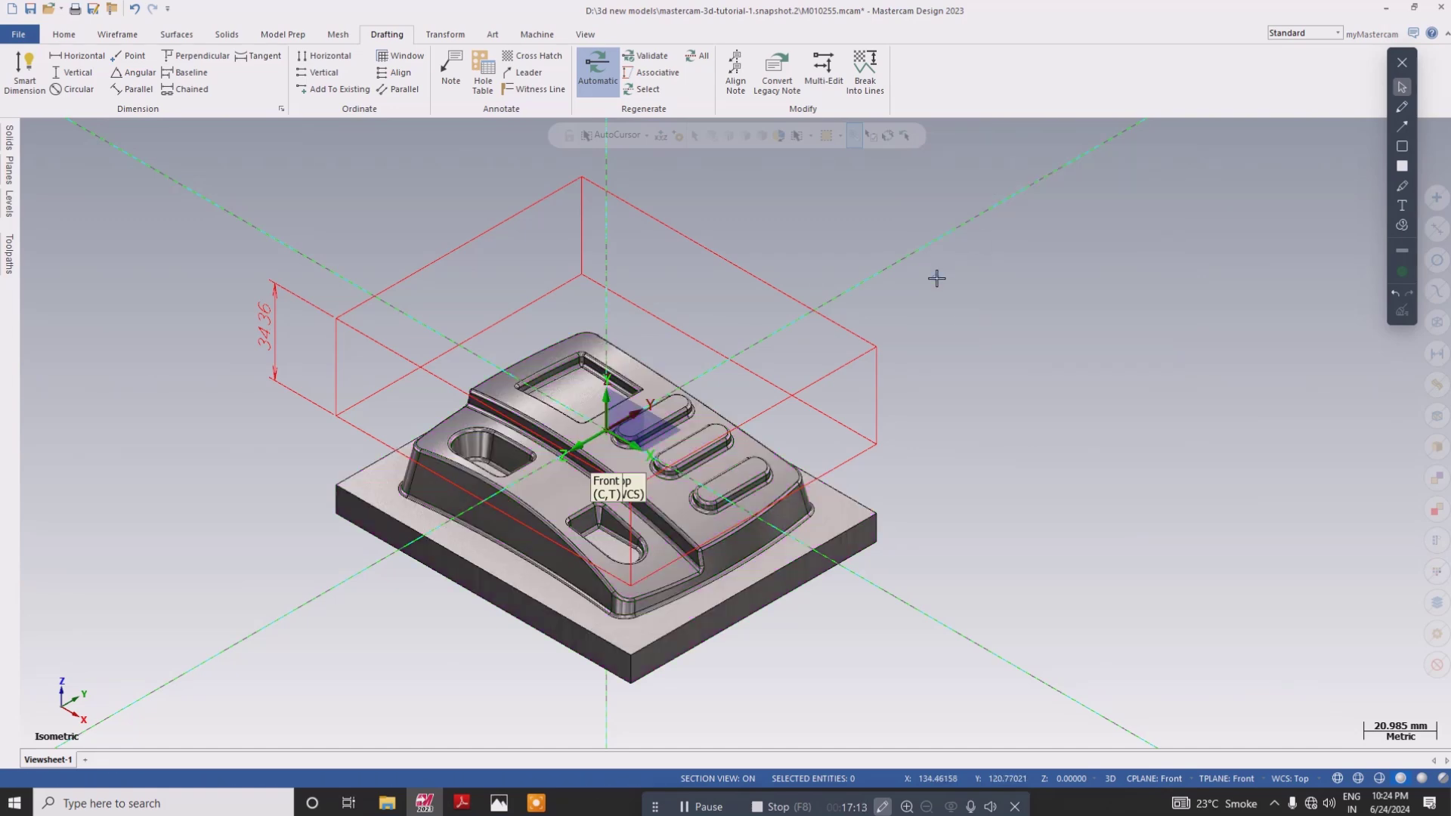
- Delete the bounding box wireframe and its height dimension, keeping the solid model
{"action": "scroll", "coordinate": [937, 279], "scroll_direction": "down", "scroll_amount": 1}
{"action": "right_click", "coordinate": [936, 279]}
{"action": "left_click", "coordinate": [992, 367]}
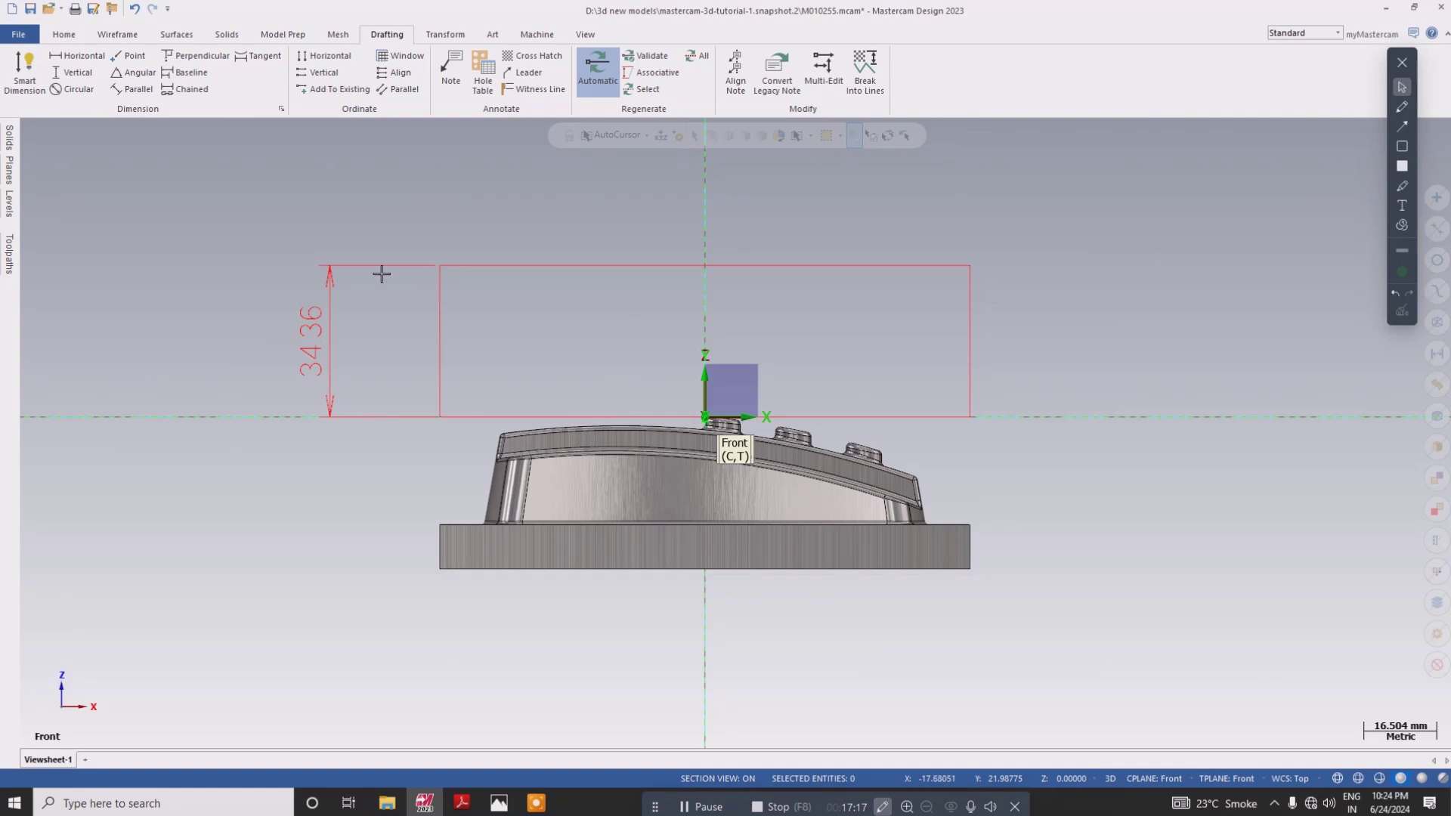
{"action": "left_click_drag", "start_coordinate": [207, 229], "coordinate": [331, 419]}
{"action": "left_click_drag", "start_coordinate": [1072, 424], "coordinate": [1084, 426]}
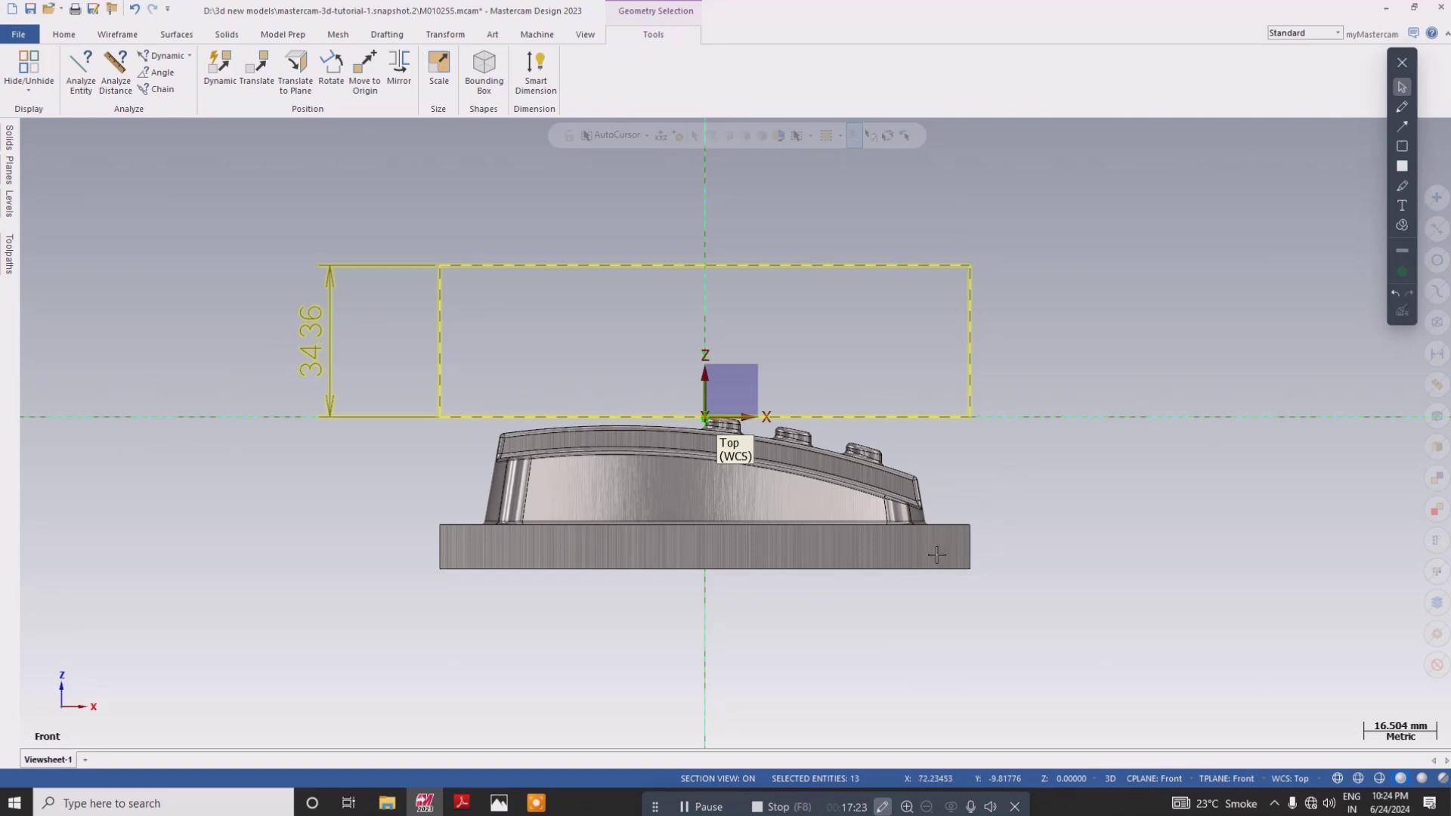
{"action": "key", "text": "alt+7"}
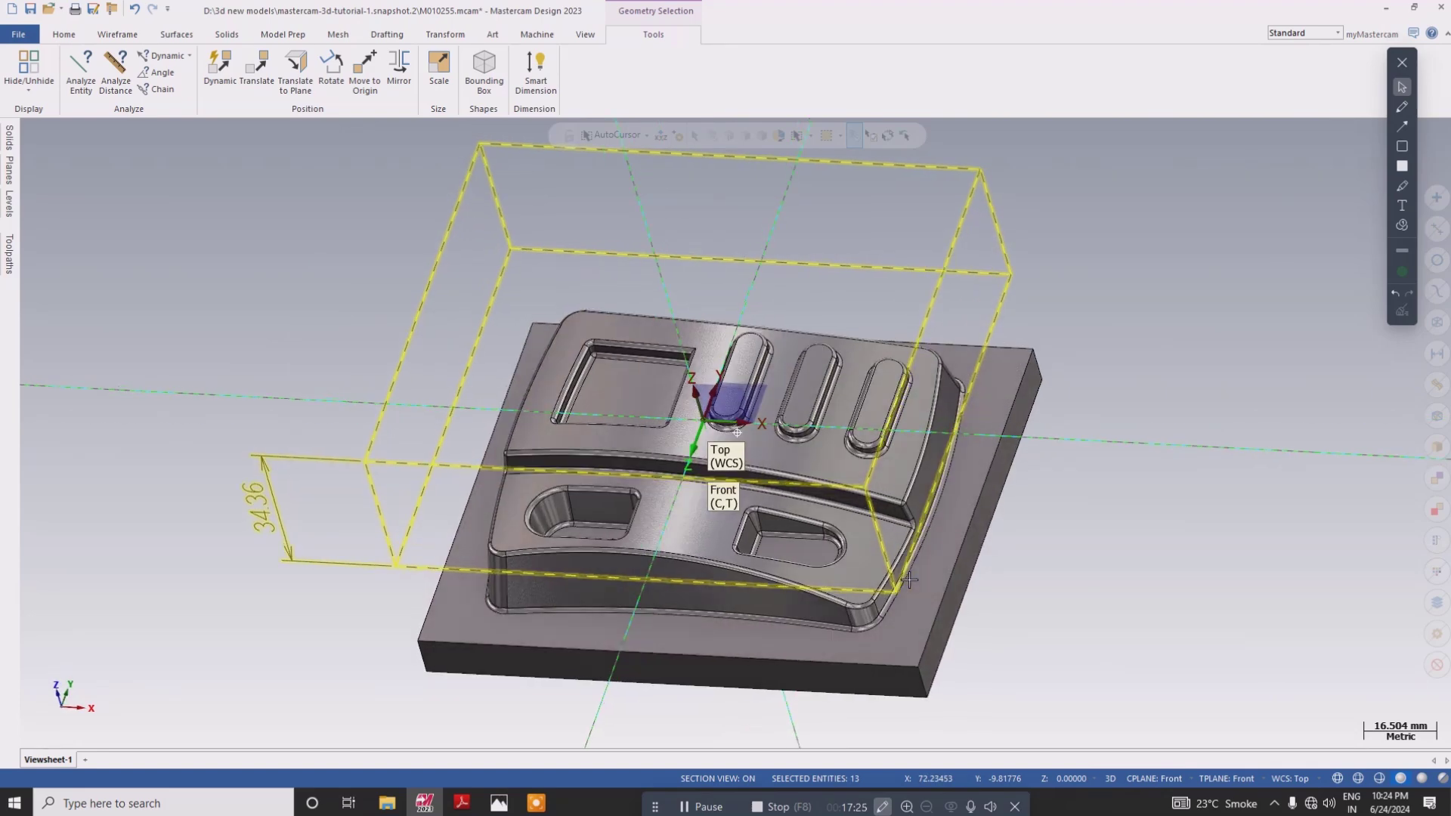
{"action": "key", "text": "Delete"}
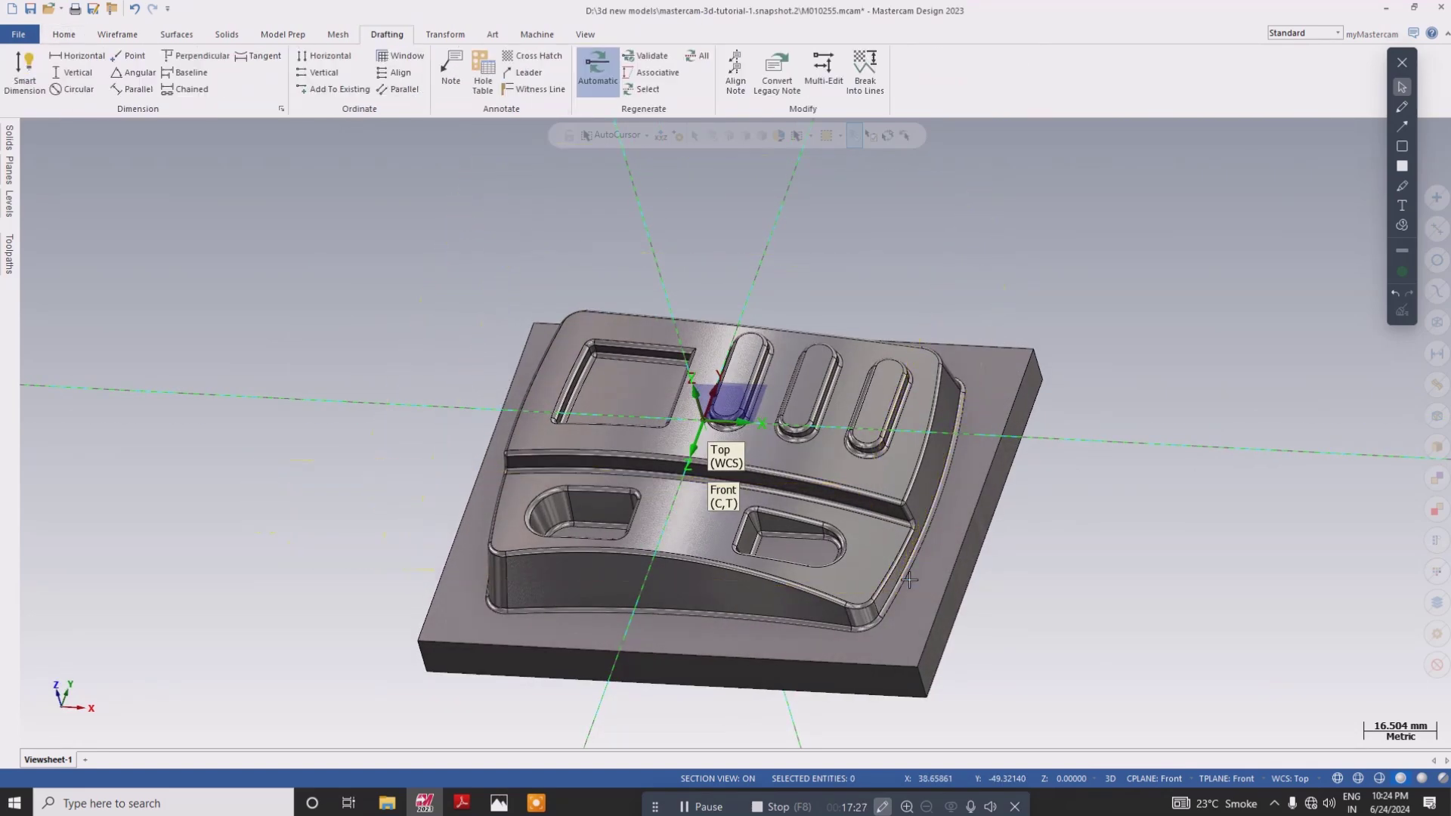
- Set both the tool plane and the construction plane to Top
{"action": "left_click", "coordinate": [1226, 779]}
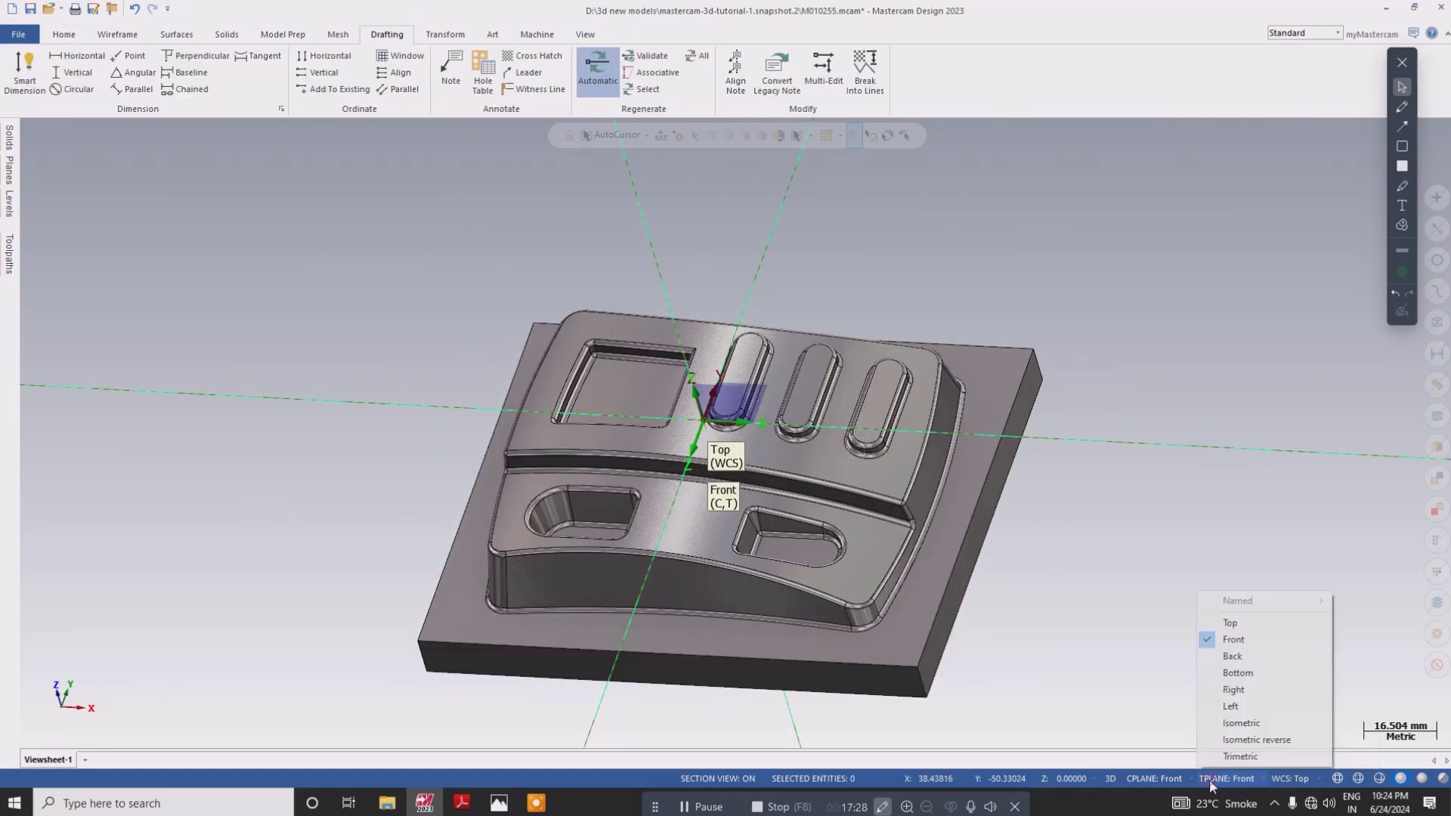
{"action": "left_click", "coordinate": [1249, 624]}
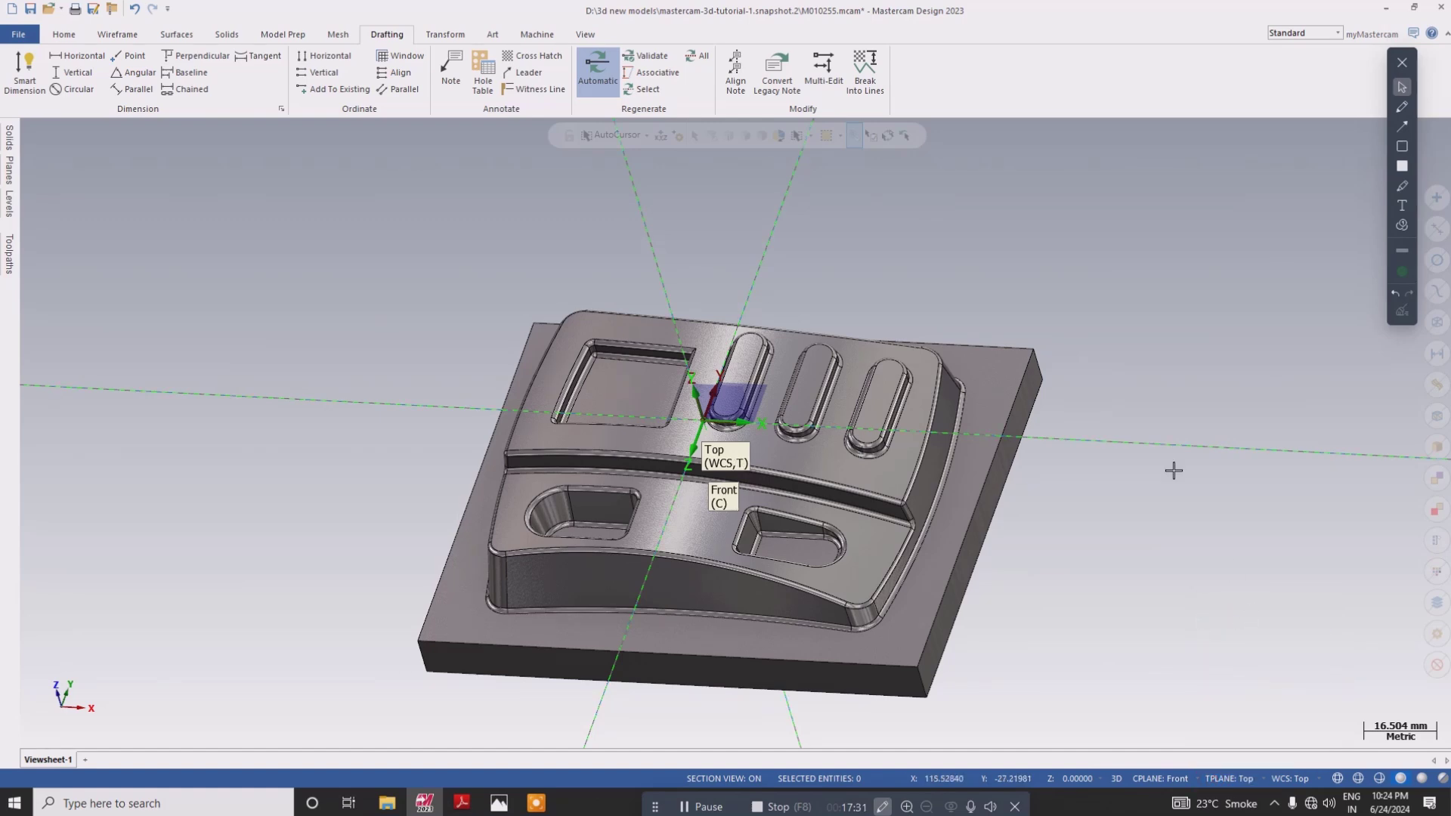
{"action": "left_click", "coordinate": [1160, 778]}
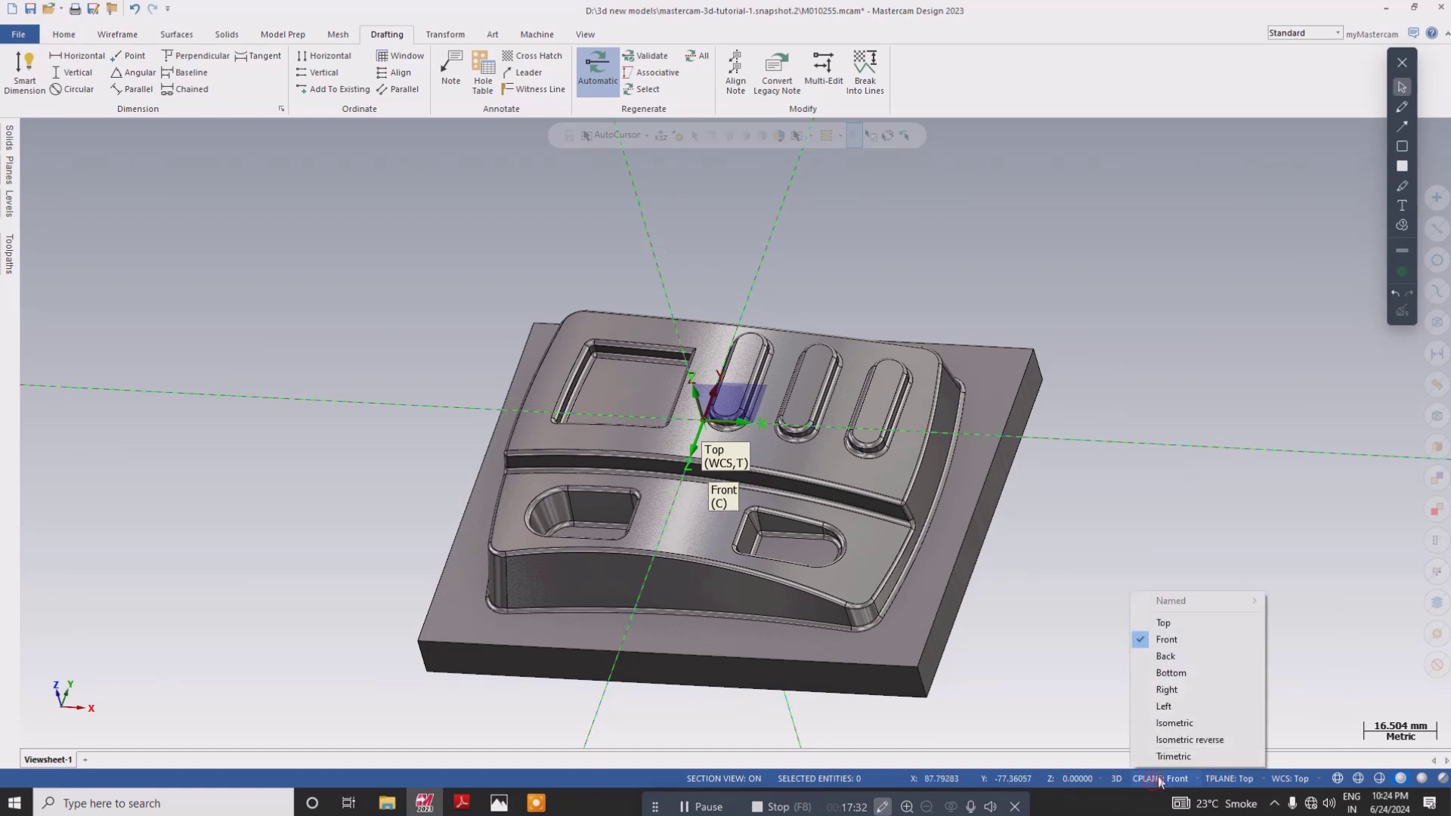
{"action": "left_click", "coordinate": [1191, 623]}
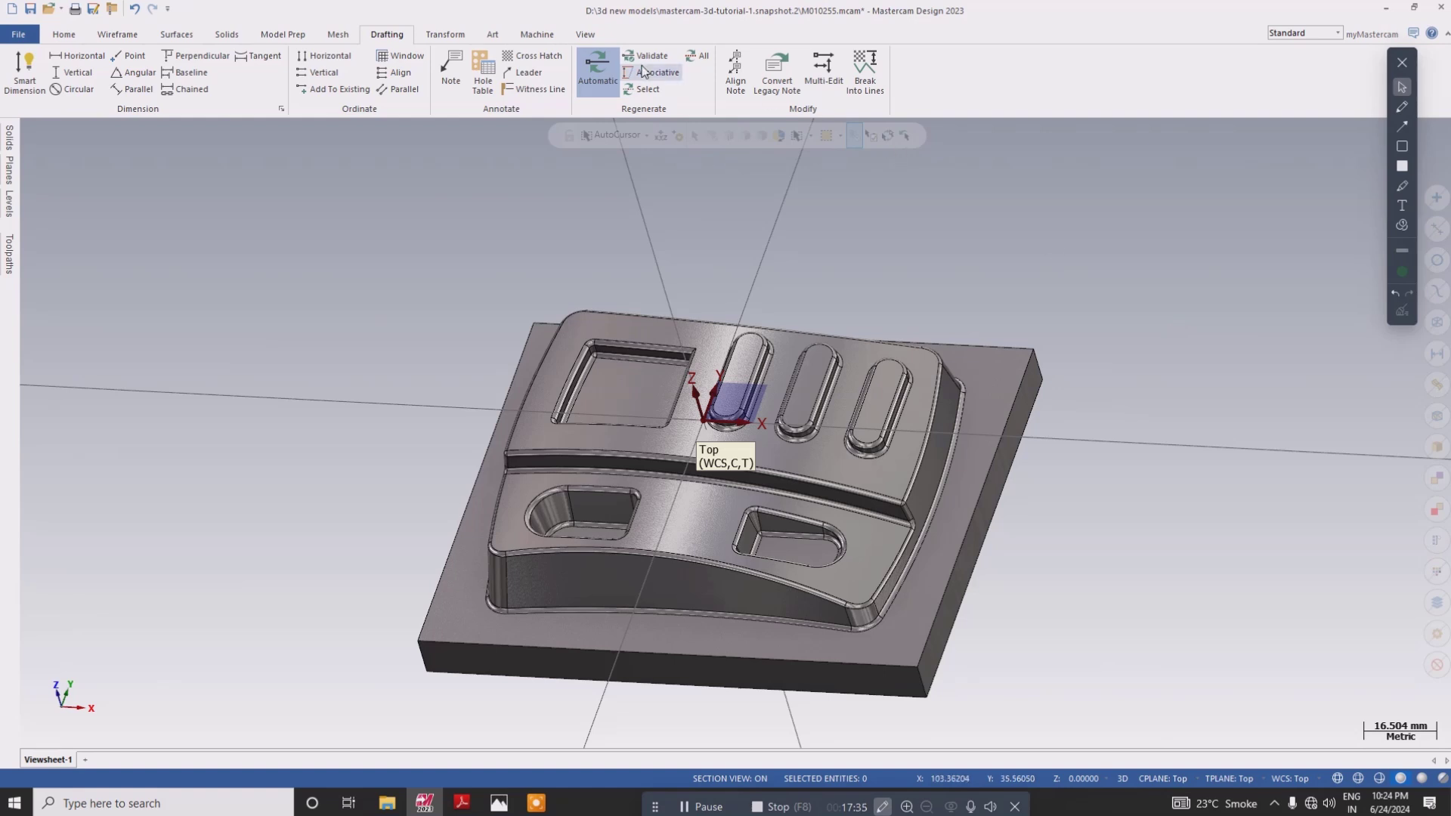
- Hide the coordinate axes, toggle the gnomons off and back on, and return the model to isometric view
{"action": "left_click", "coordinate": [583, 35]}
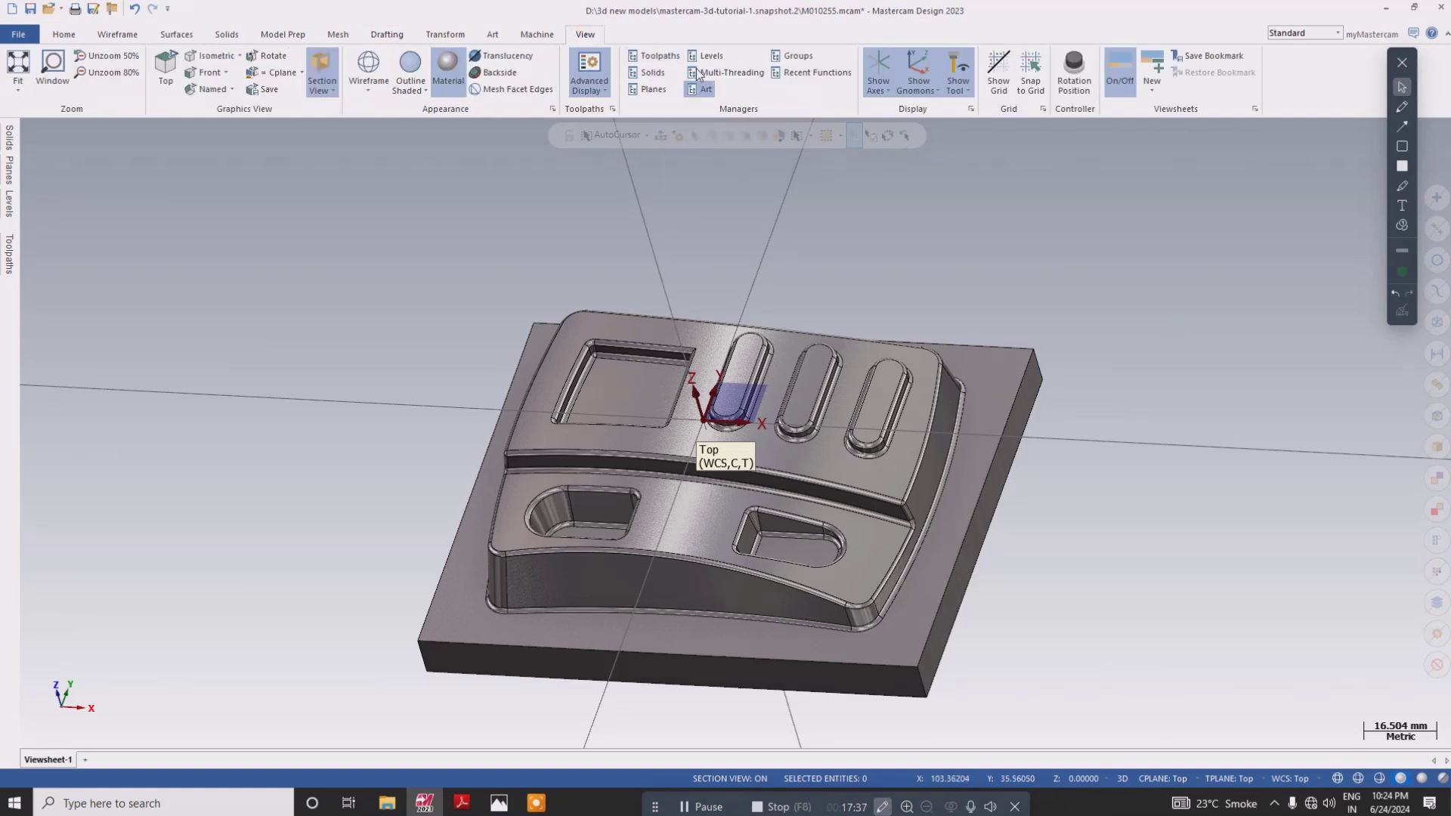
{"action": "left_click", "coordinate": [892, 72]}
{"action": "left_click", "coordinate": [915, 68]}
{"action": "middle_click_drag", "start_coordinate": [818, 308], "coordinate": [919, 76]}
{"action": "left_click", "coordinate": [918, 72]}
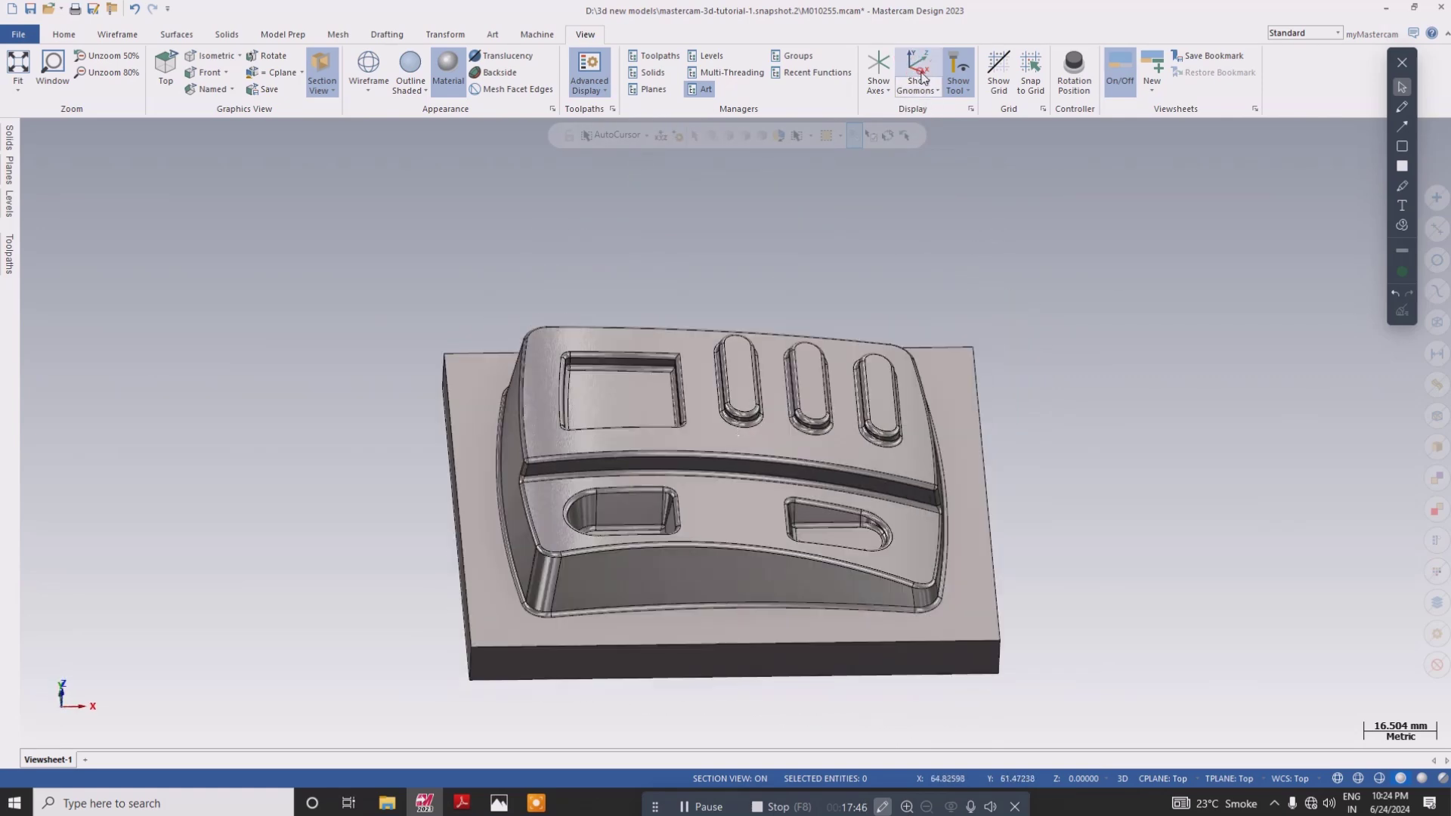
{"action": "right_click", "coordinate": [992, 255]}
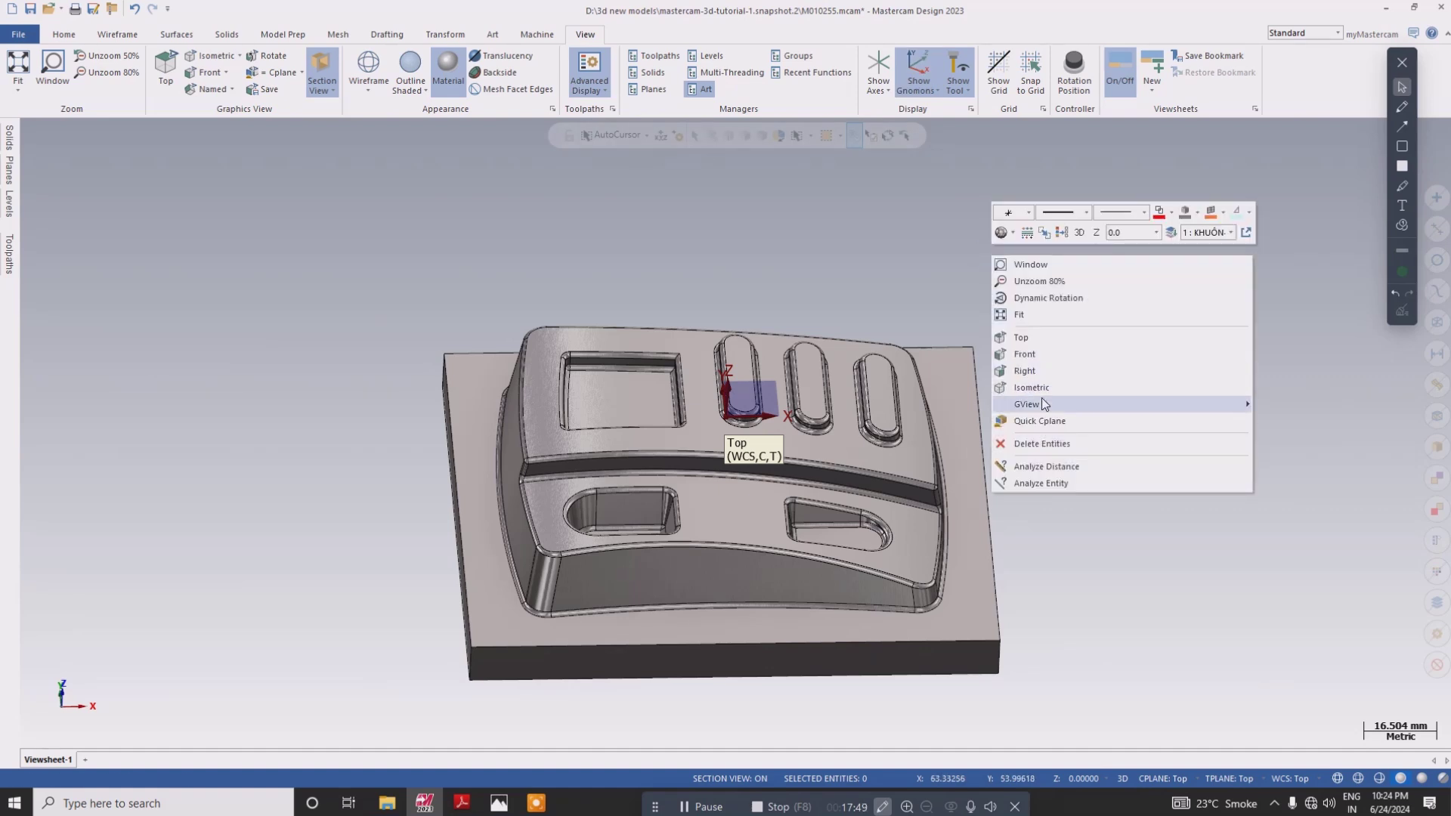
{"action": "left_click", "coordinate": [1042, 387]}
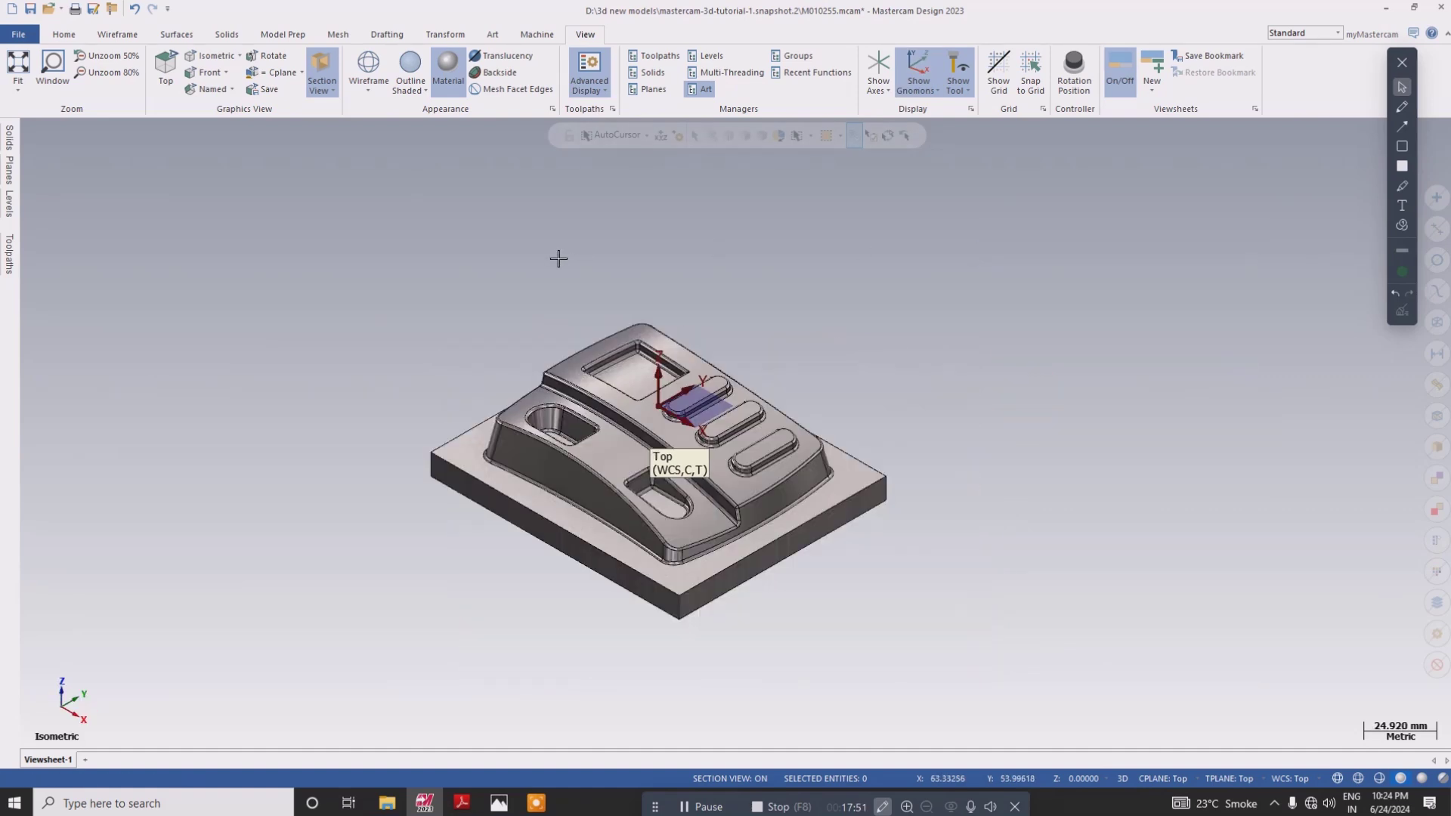
- Add level 2 in the Levels manager and rename level 1 as mm
{"action": "scroll", "coordinate": [12, 204], "scroll_direction": "up", "scroll_amount": 2}
{"action": "mouse_move", "coordinate": [5, 212]}
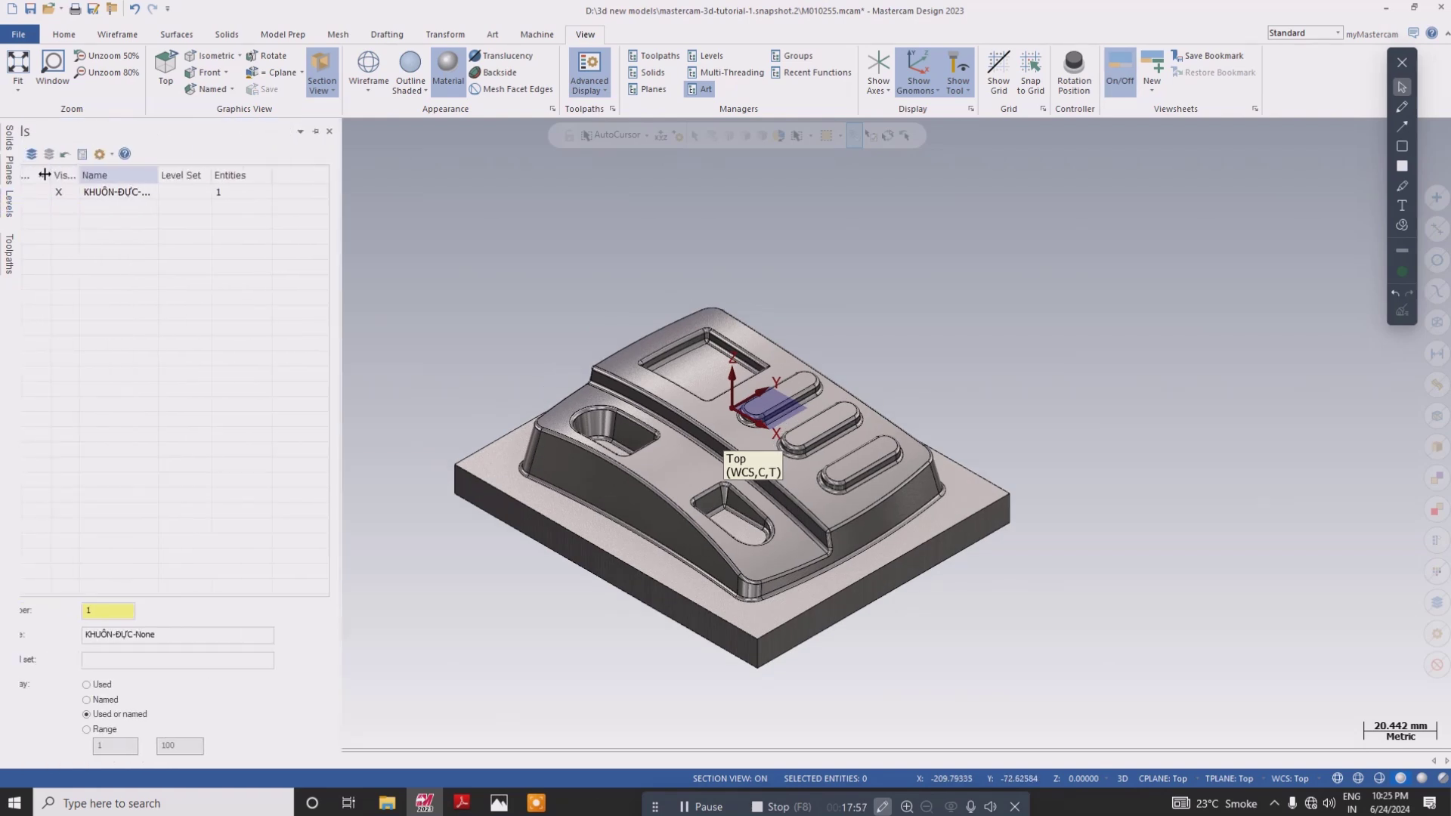
{"action": "left_click", "coordinate": [29, 154]}
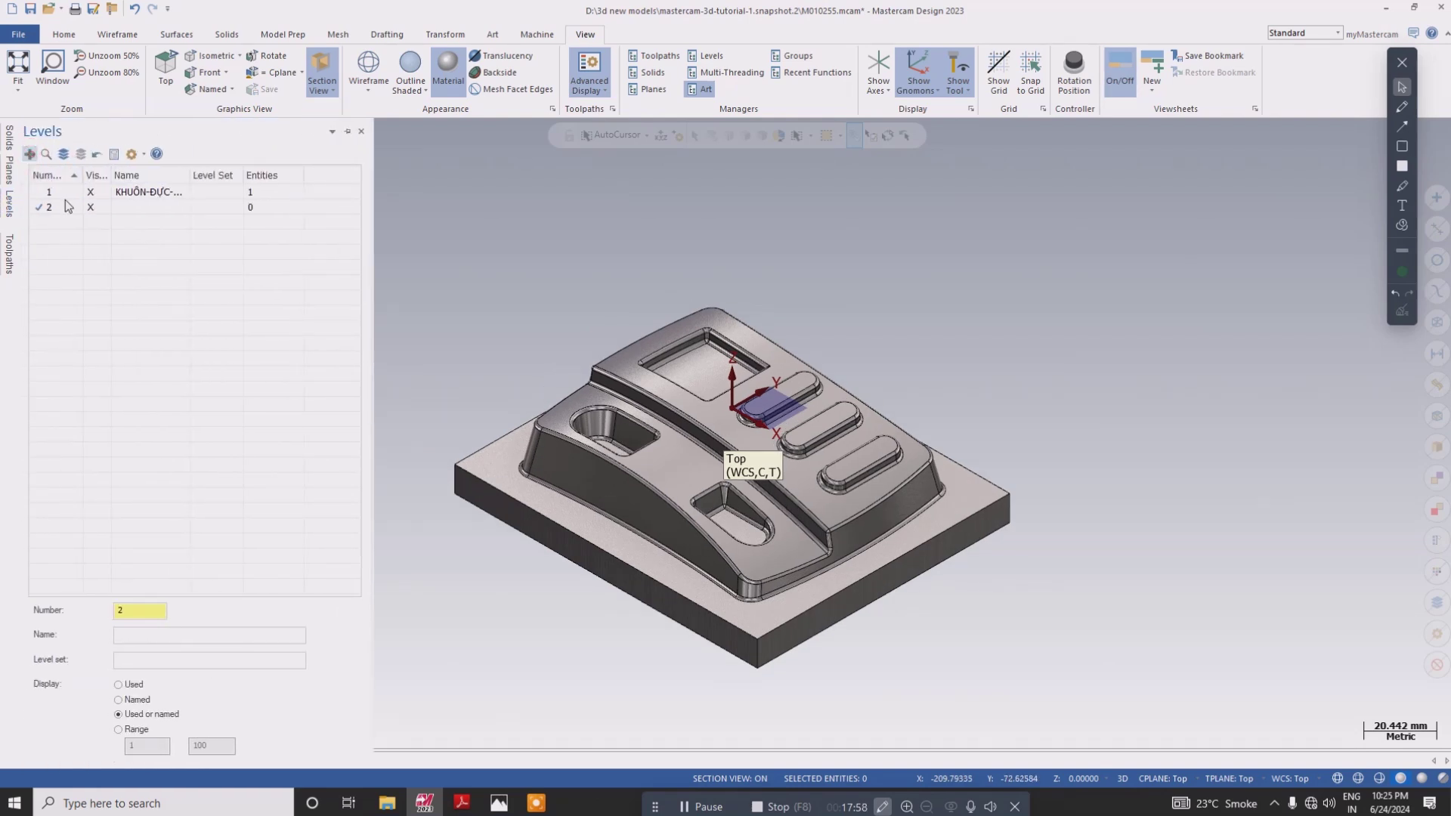
{"action": "double_click", "coordinate": [130, 194]}
{"action": "type", "text": "mm"}
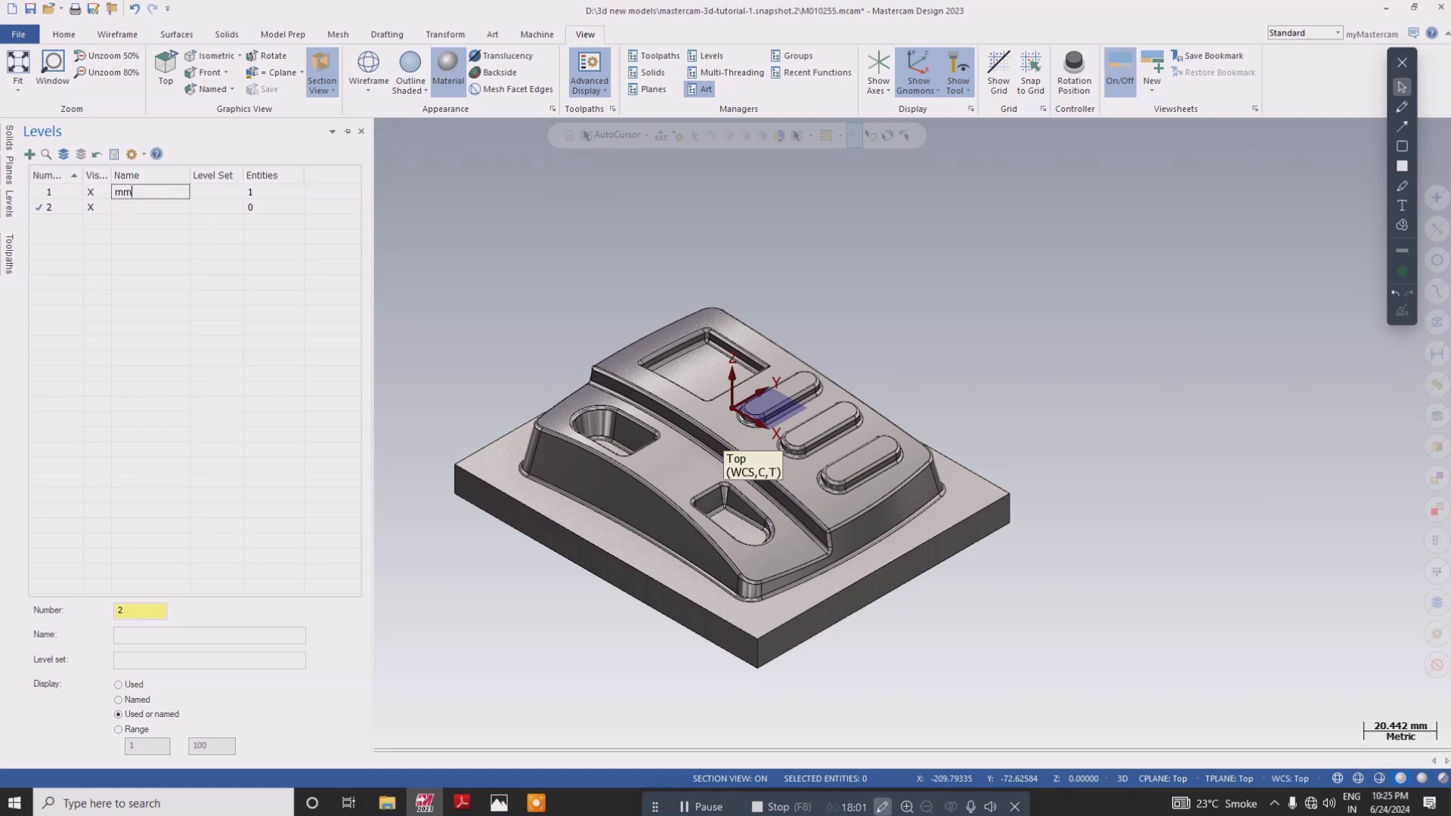
{"action": "key", "text": "Return"}
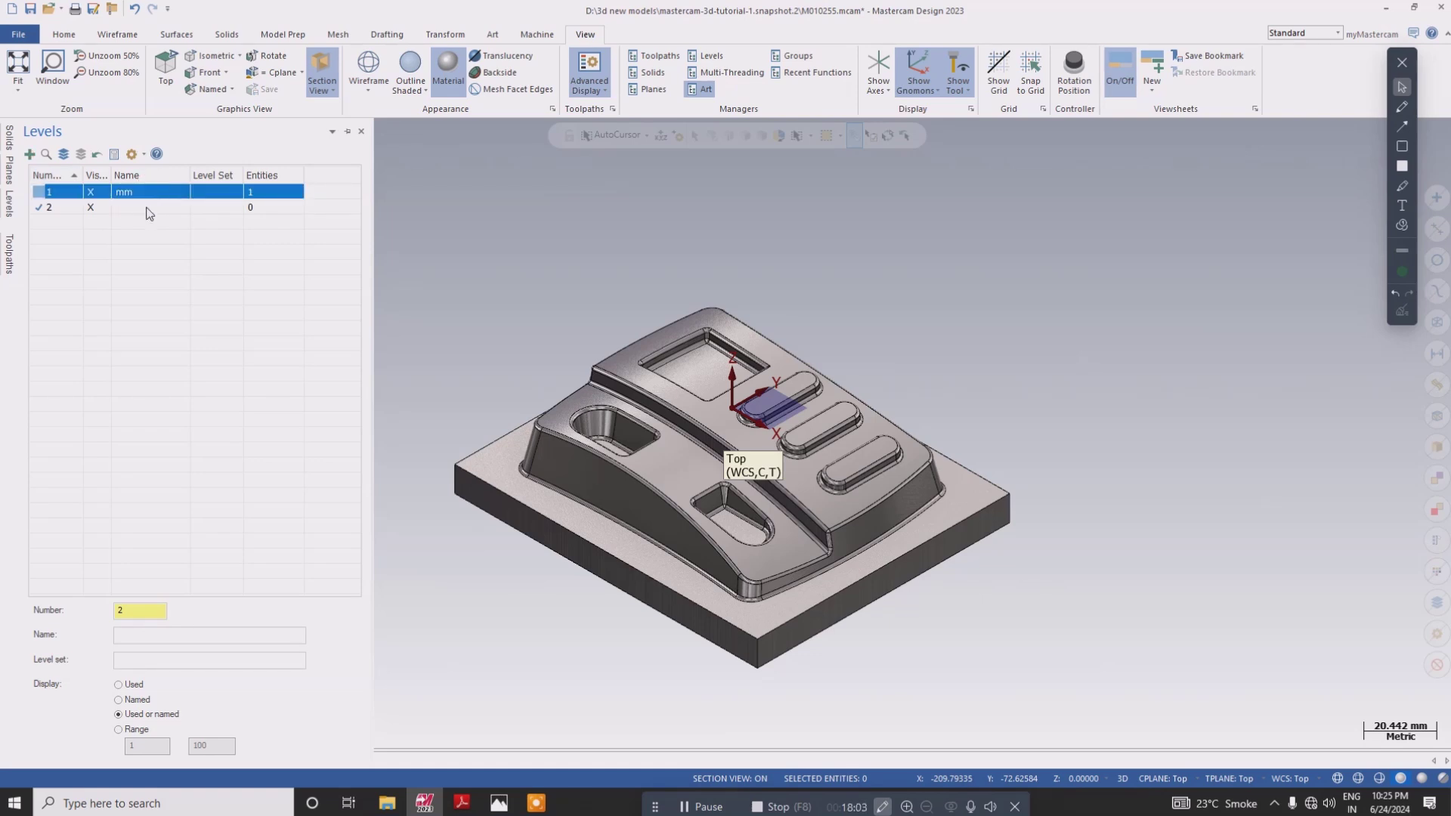
- Create a silhouette boundary of the entire solid model using the 0.02 tessellation and filter tolerances
{"action": "scroll", "coordinate": [716, 233], "scroll_direction": "down", "scroll_amount": 5}
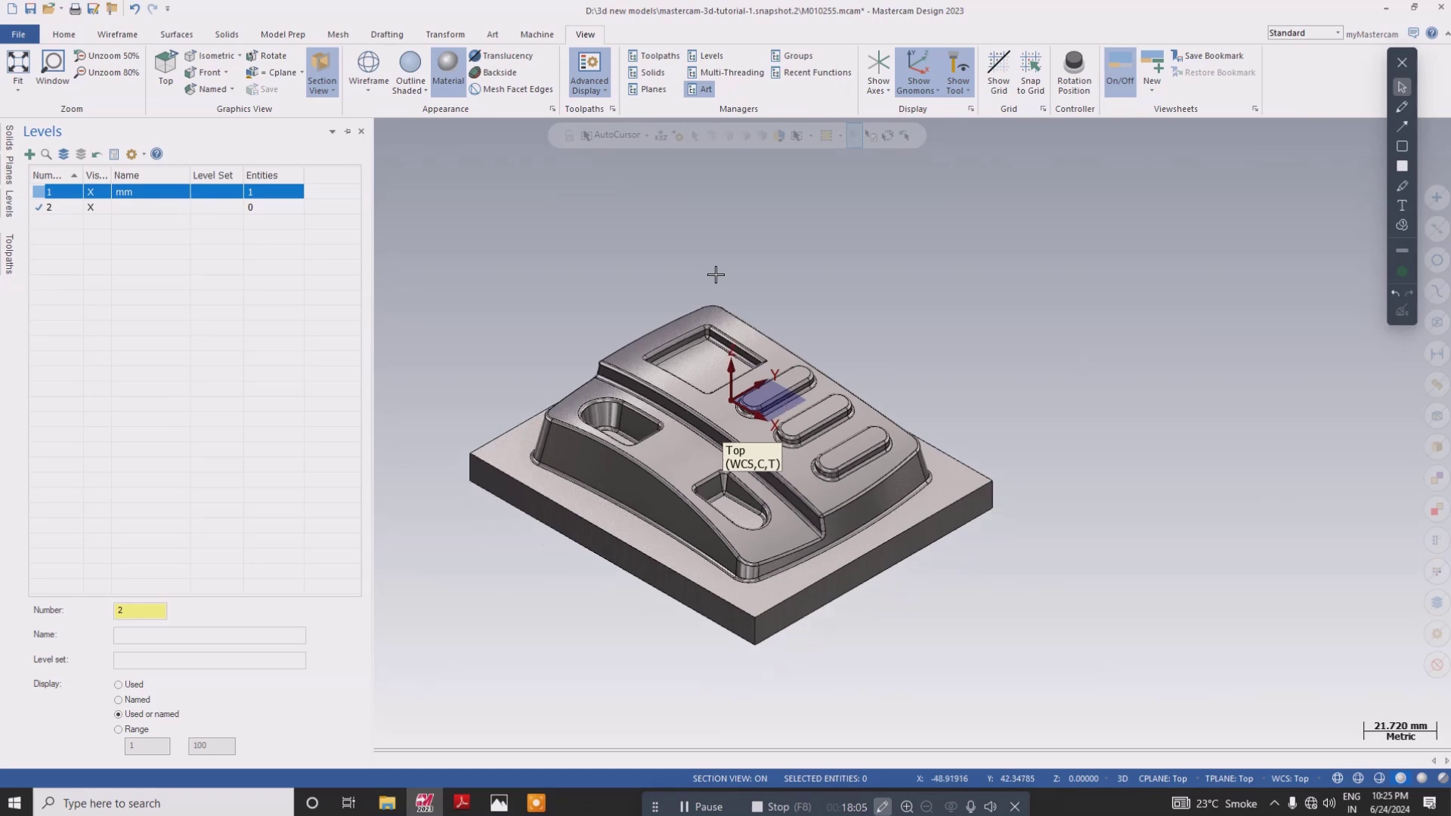
{"action": "left_click", "coordinate": [113, 34]}
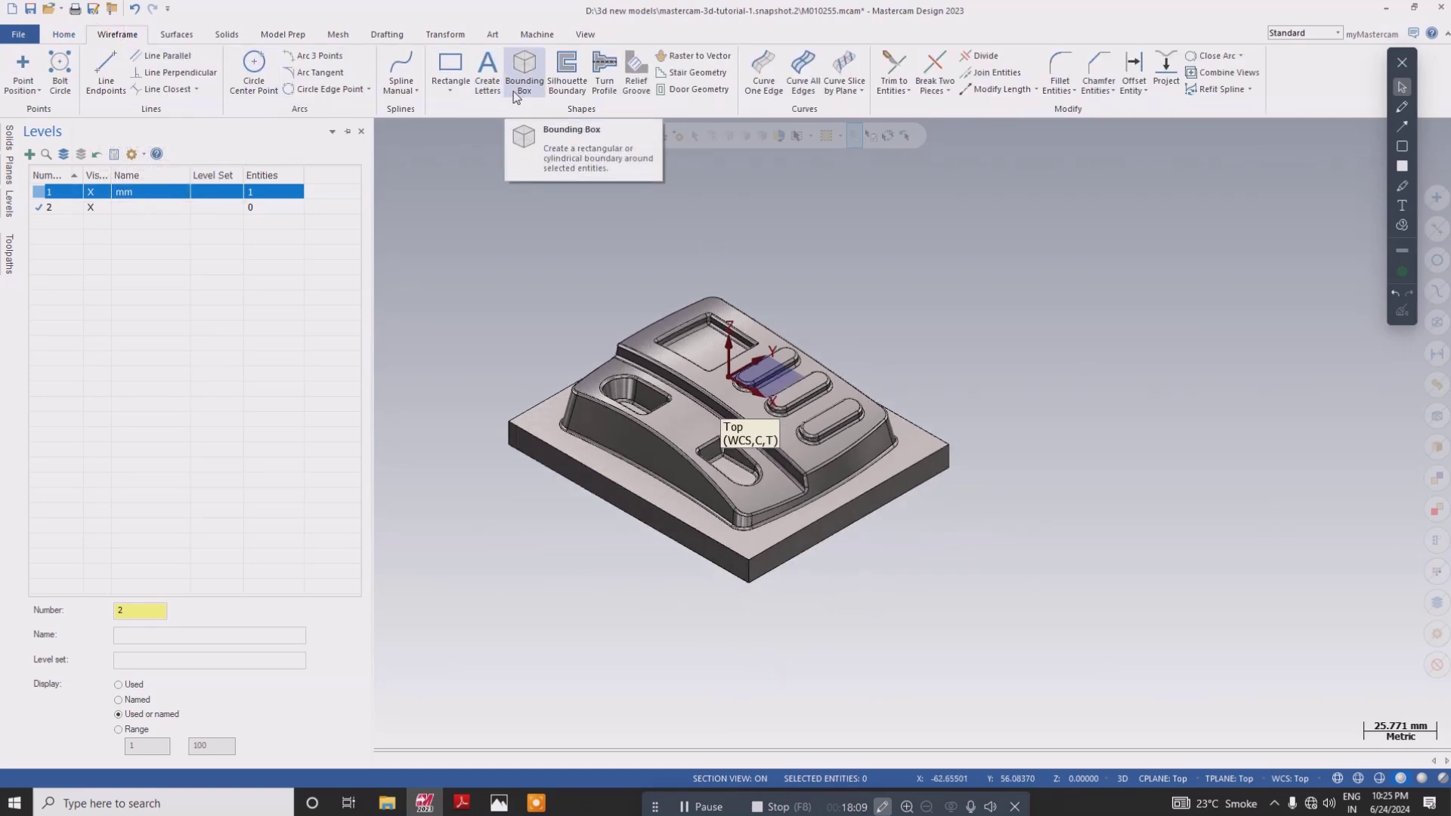
{"action": "left_click", "coordinate": [574, 79]}
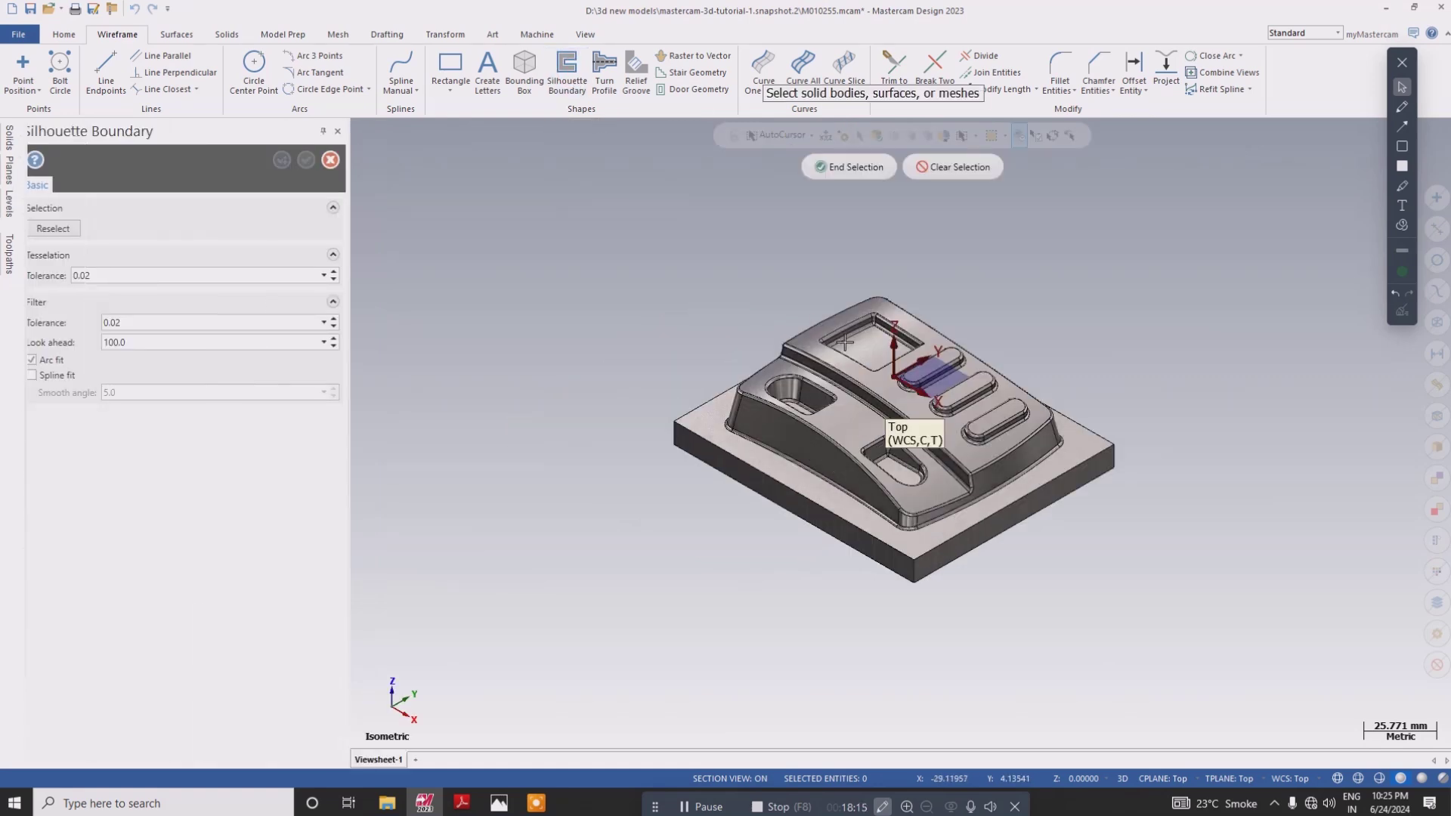
{"action": "left_click", "coordinate": [845, 342]}
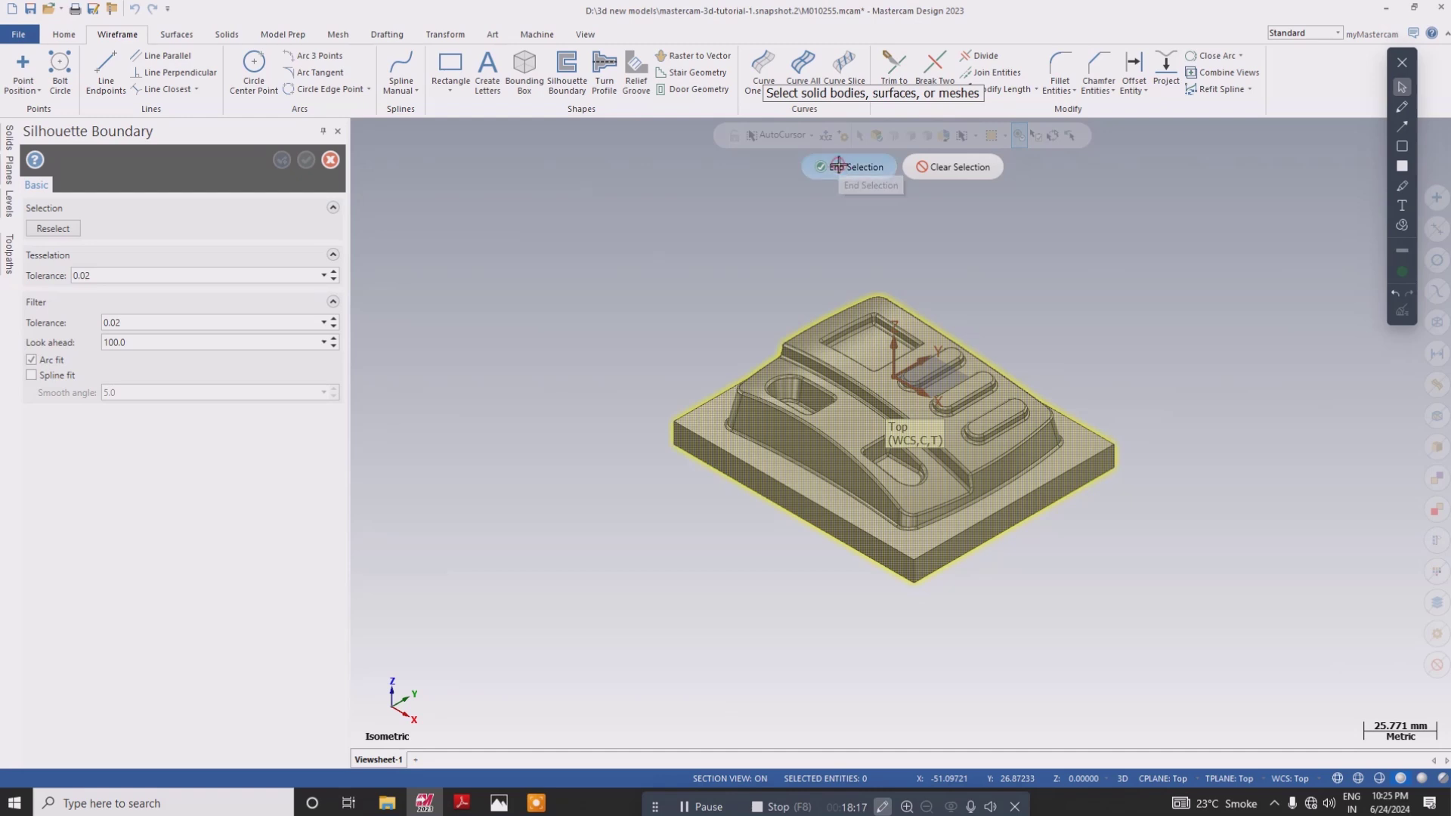
{"action": "left_click", "coordinate": [839, 165]}
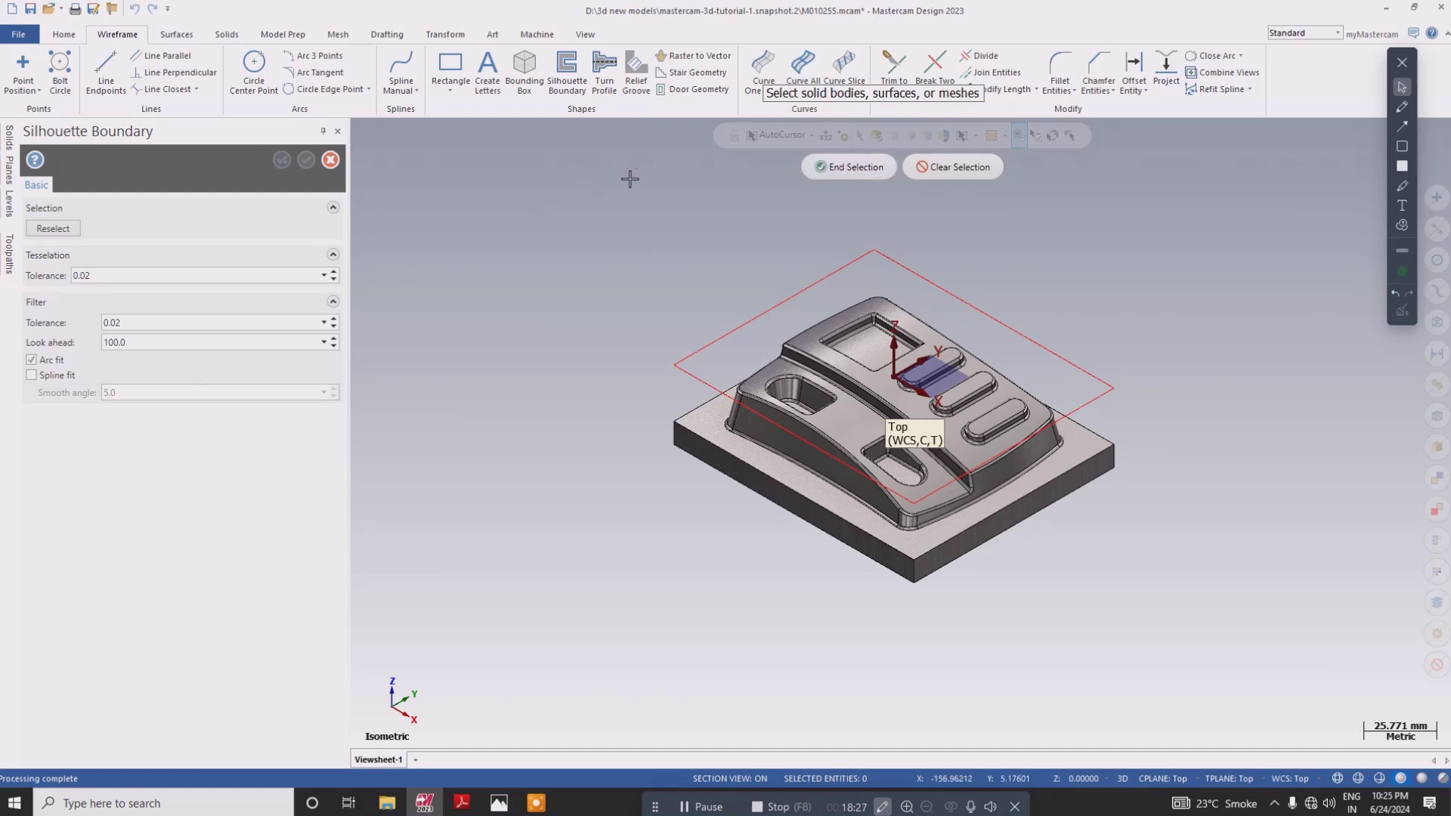
{"action": "middle_click_drag", "start_coordinate": [1131, 612], "coordinate": [1156, 472]}
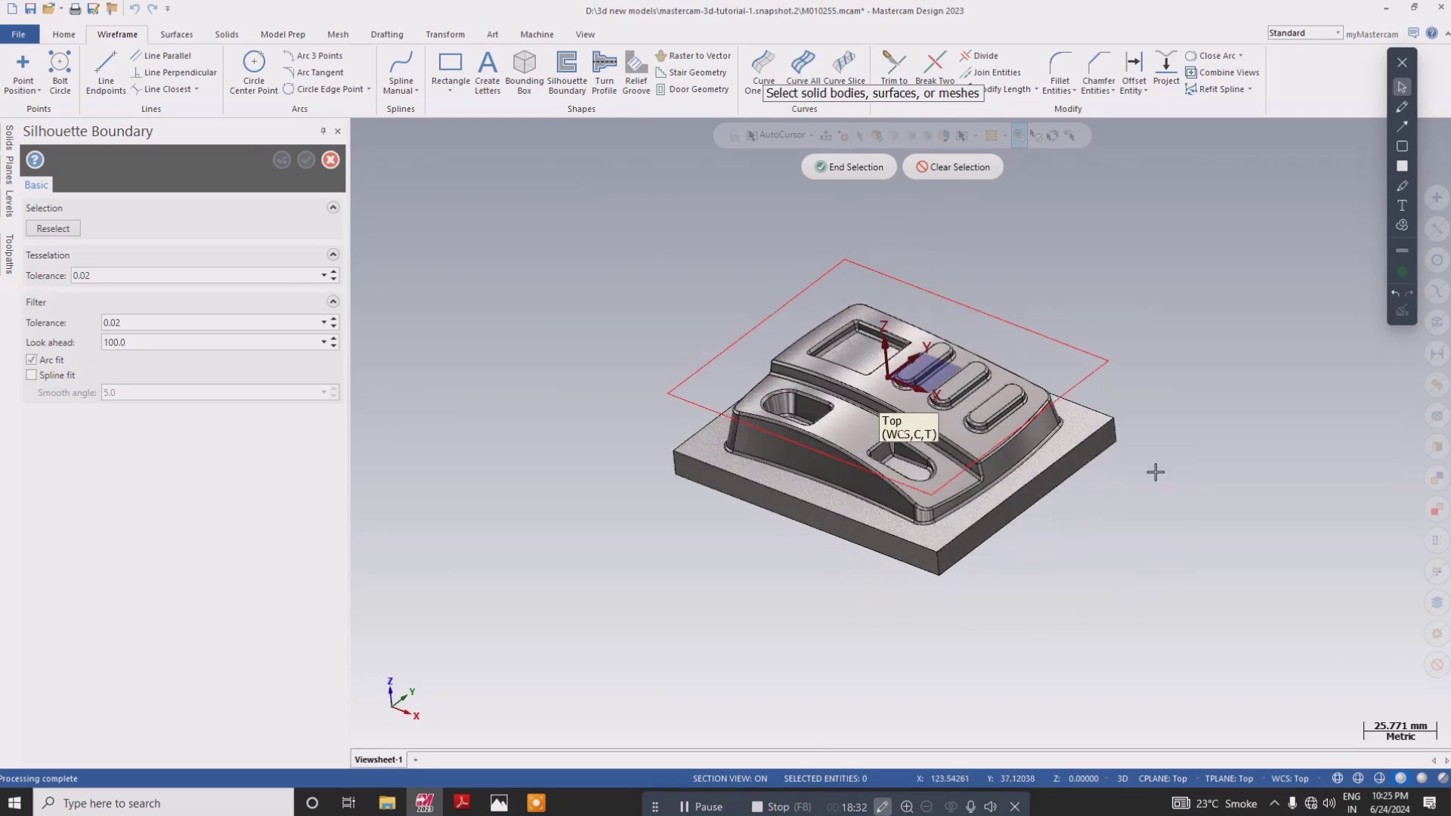
{"action": "left_click", "coordinate": [331, 160]}
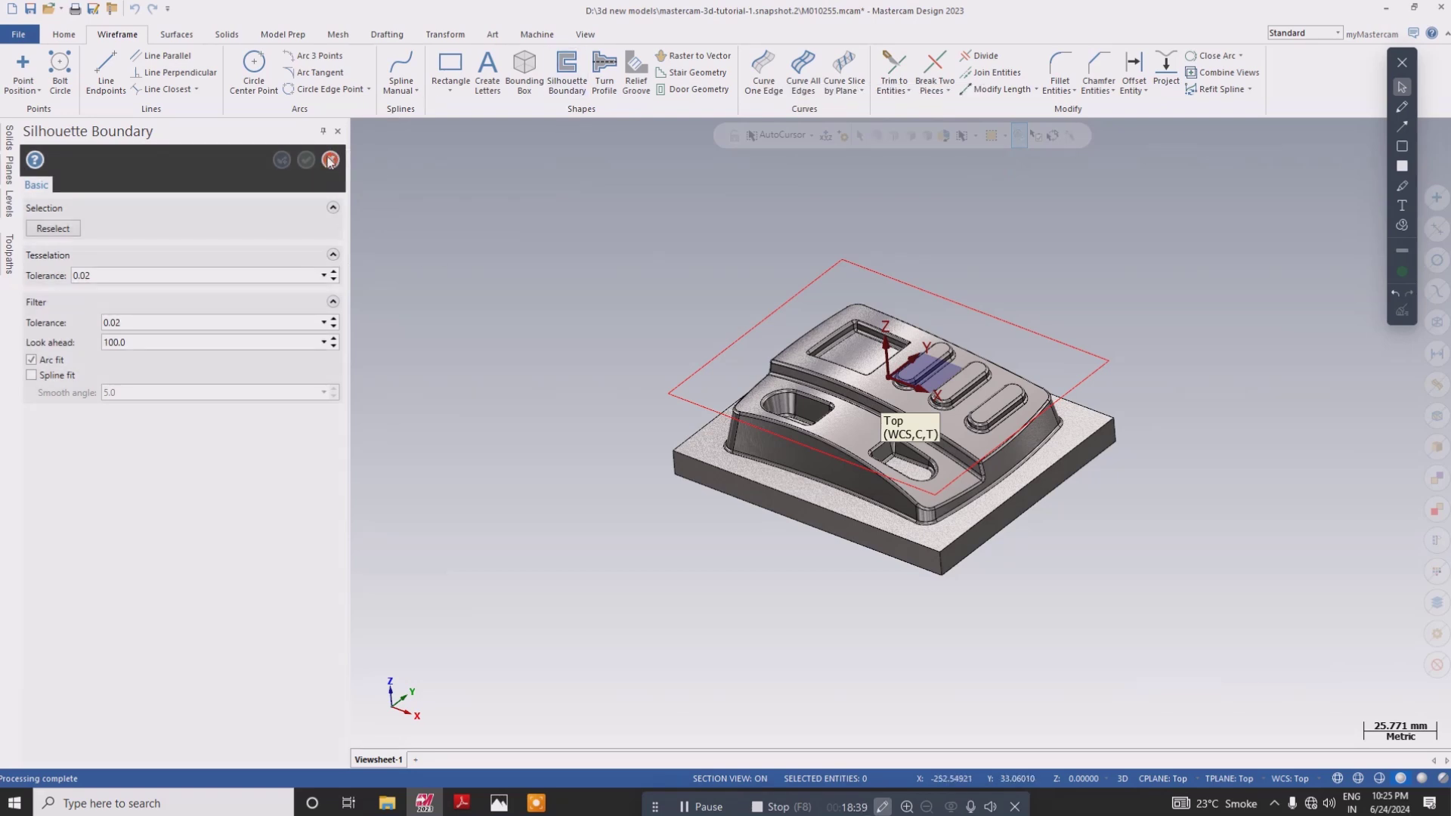
{"action": "left_click", "coordinate": [331, 160]}
- Check the Module 2 CAD basics topics in the course outline PDF in Adobe Reader and return to the Mastercam model
{"action": "left_click", "coordinate": [465, 803]}
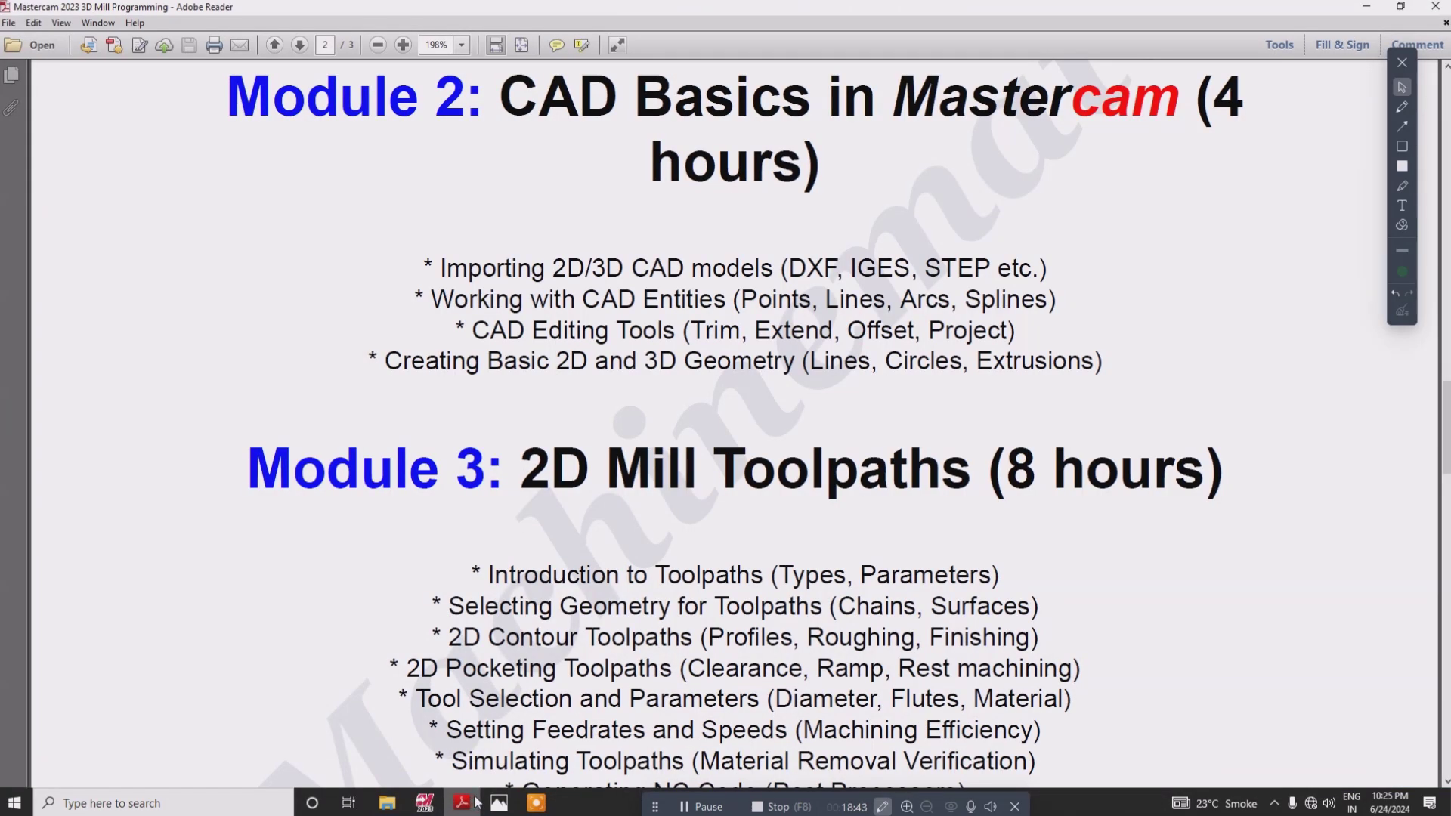
{"action": "left_click", "coordinate": [476, 804]}
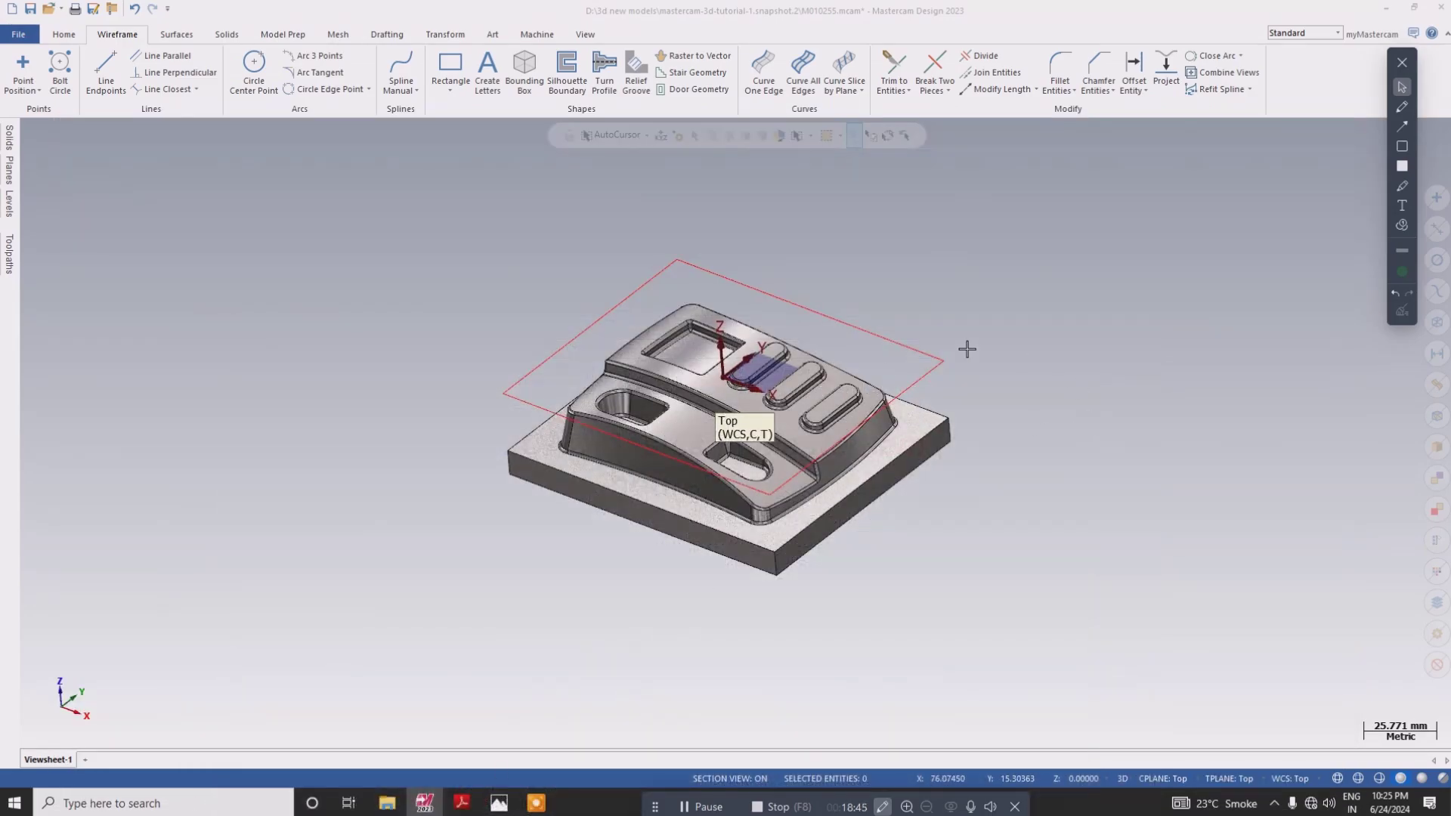
{"action": "middle_click_drag", "start_coordinate": [960, 541], "coordinate": [950, 532]}
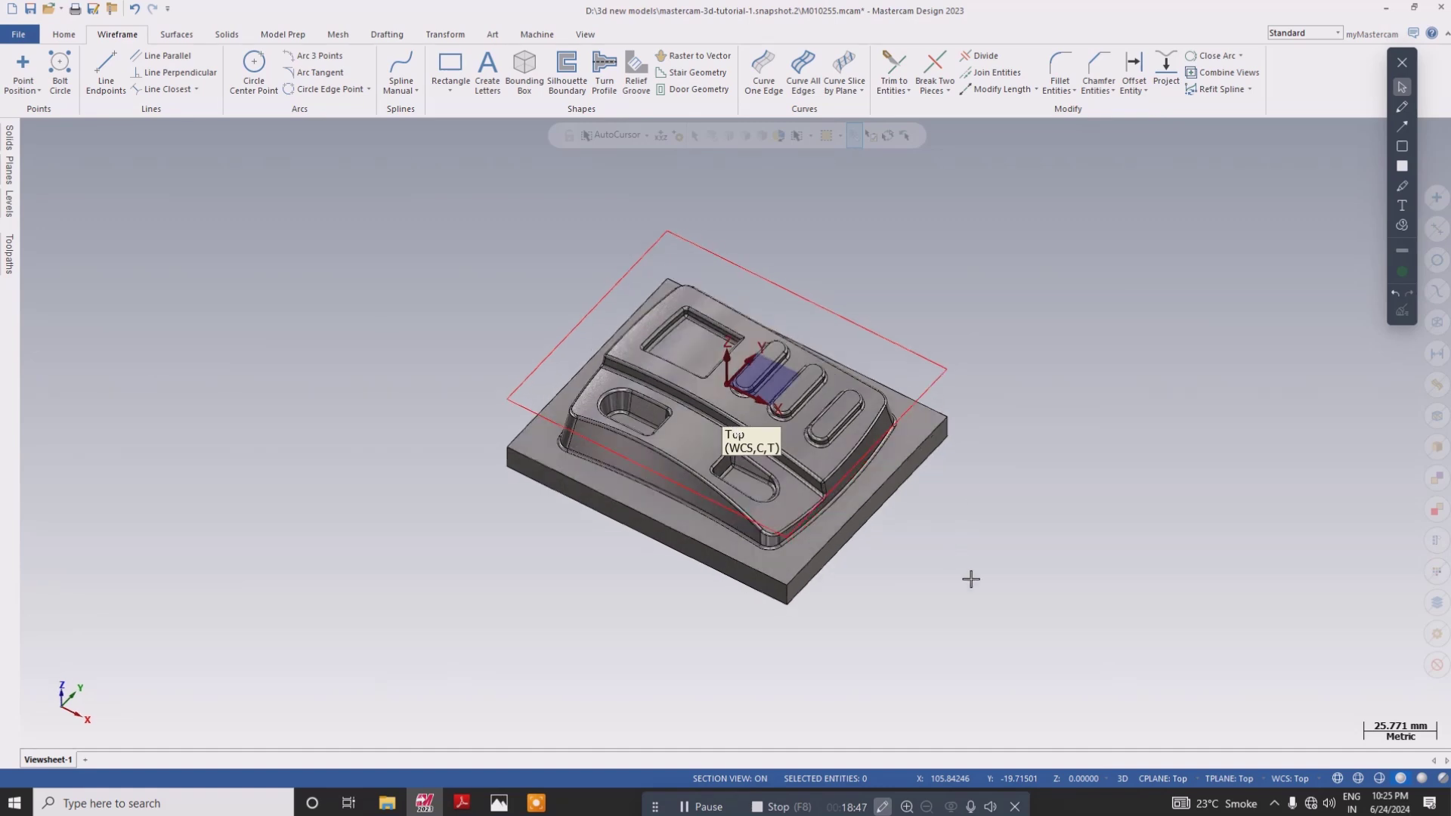
- Switch construction to 2D mode and create Curve On One Edge curves on the rounded end and first long side of the D-shaped pocket beside the square recess
{"action": "left_click", "coordinate": [1125, 779]}
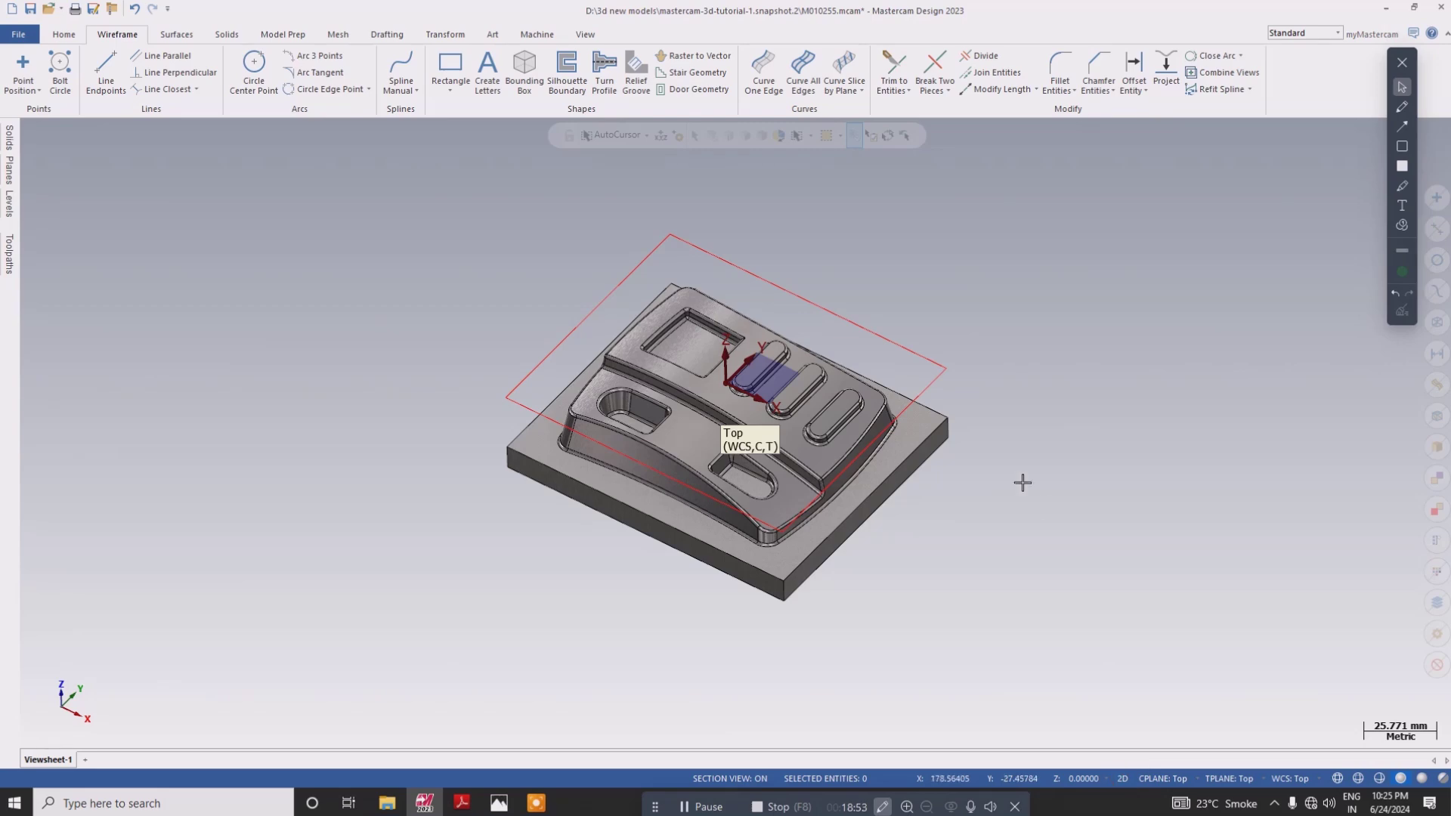
{"action": "scroll", "coordinate": [640, 417], "scroll_direction": "up", "scroll_amount": 4}
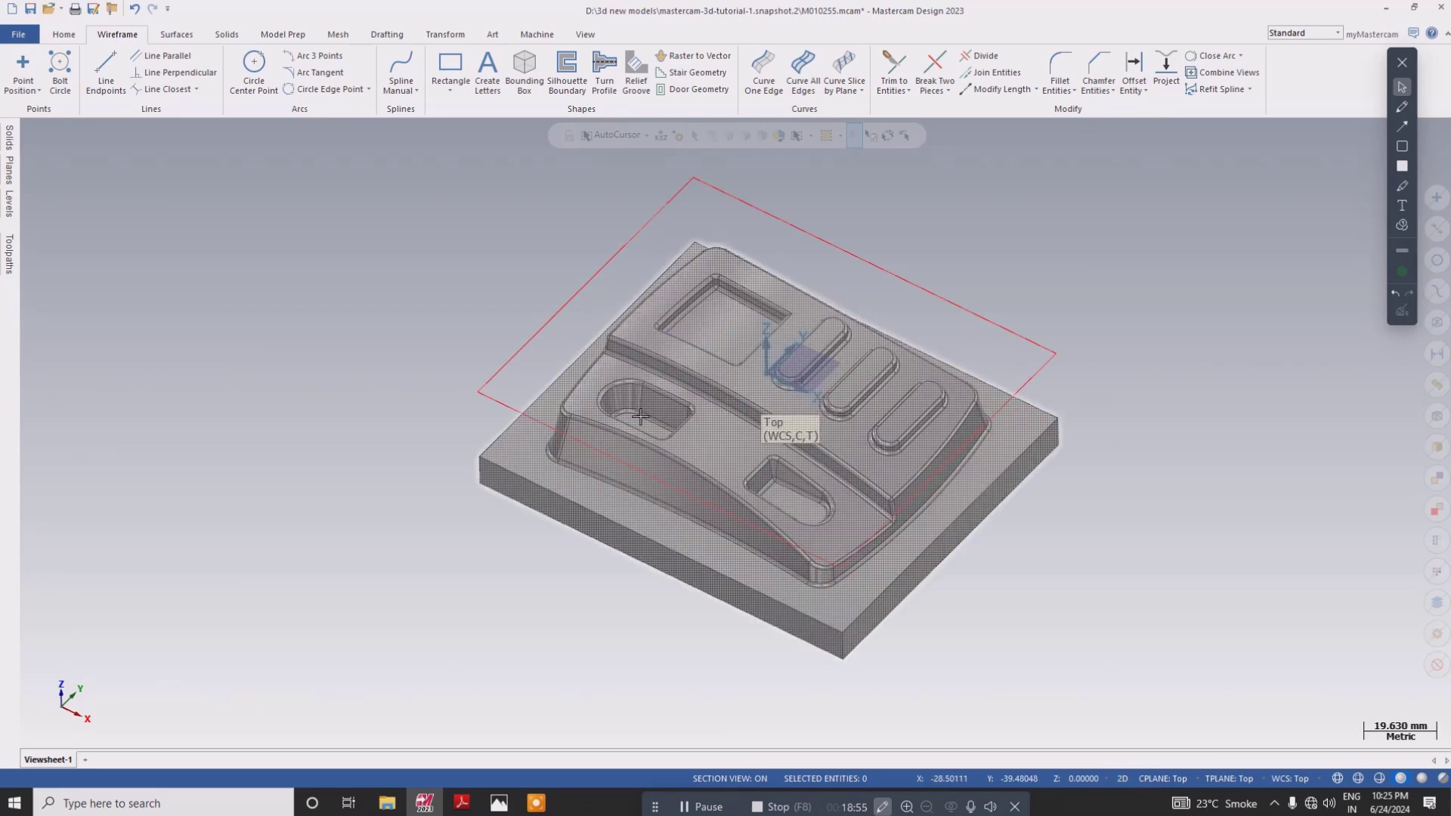
{"action": "left_click", "coordinate": [771, 68]}
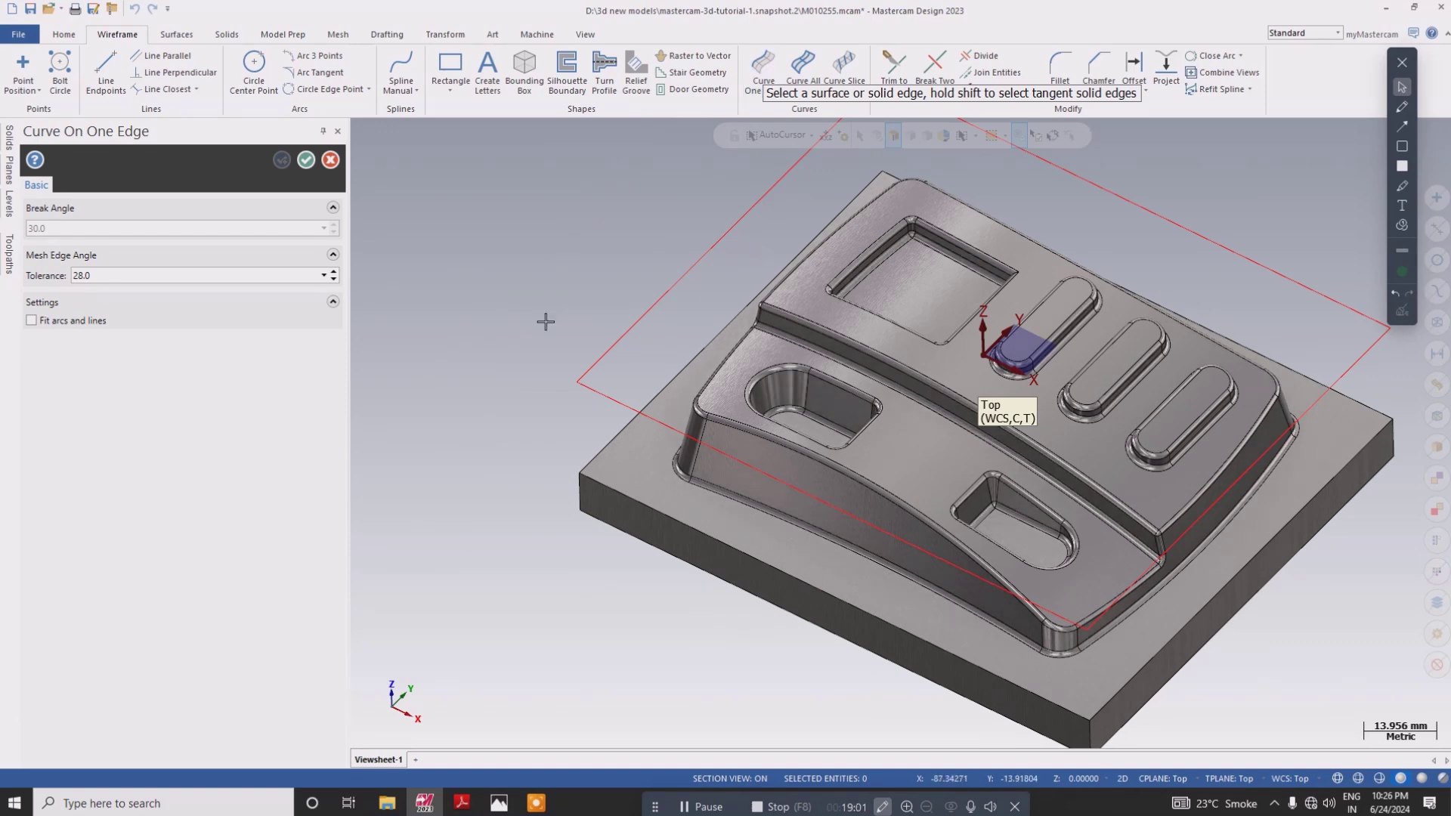
{"action": "left_click", "coordinate": [771, 387]}
{"action": "left_click", "coordinate": [771, 387]}
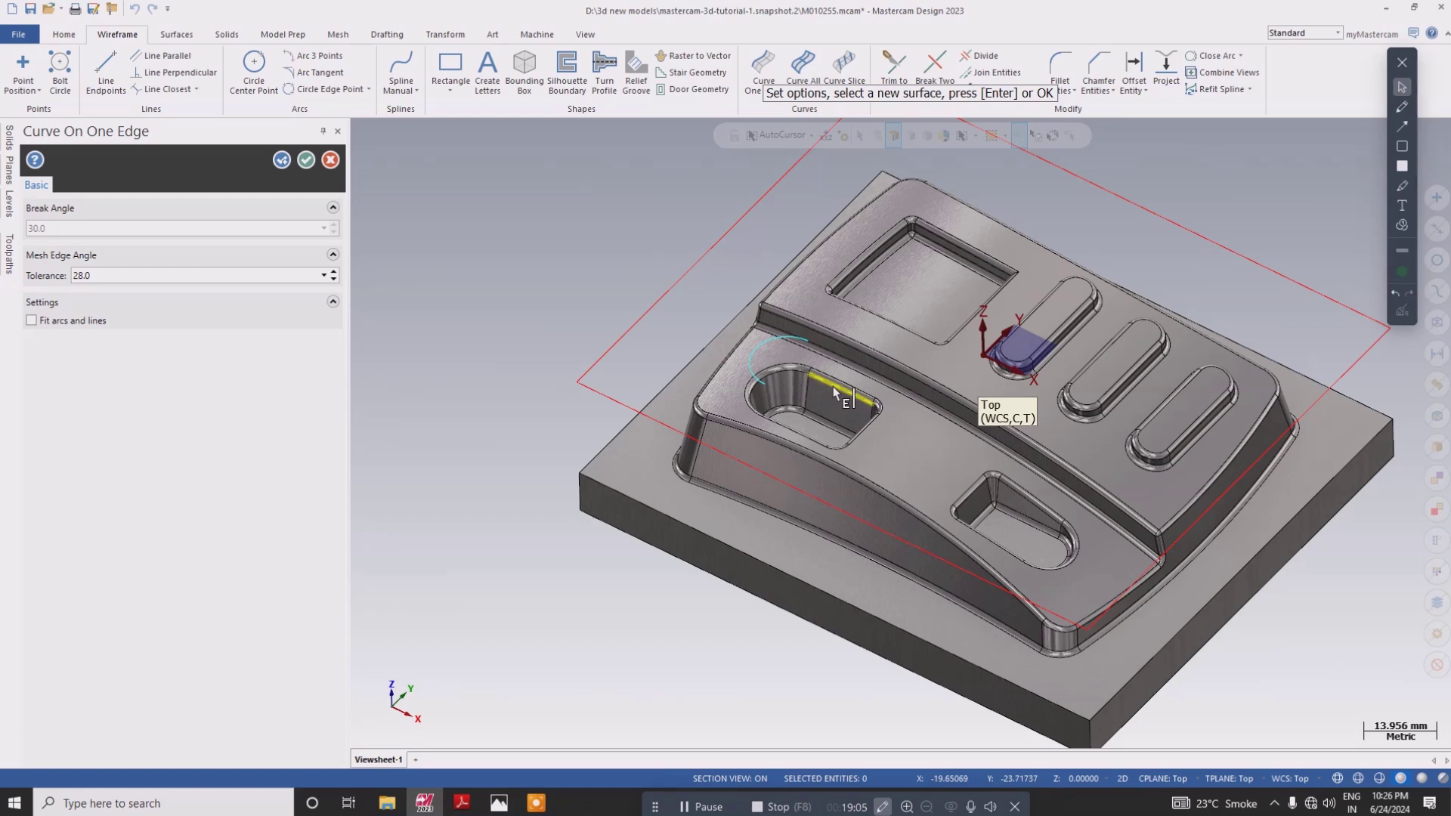
{"action": "left_click", "coordinate": [833, 387]}
- Create edge curves along the D-shaped pocket's first corner, short straight side, second long side and second corner
{"action": "mouse_move", "coordinate": [838, 440]}
{"action": "middle_mouse_down"}
{"action": "mouse_move", "coordinate": [863, 480]}
{"action": "mouse_move", "coordinate": [896, 428]}
{"action": "mouse_move", "coordinate": [881, 424]}
{"action": "middle_mouse_up"}
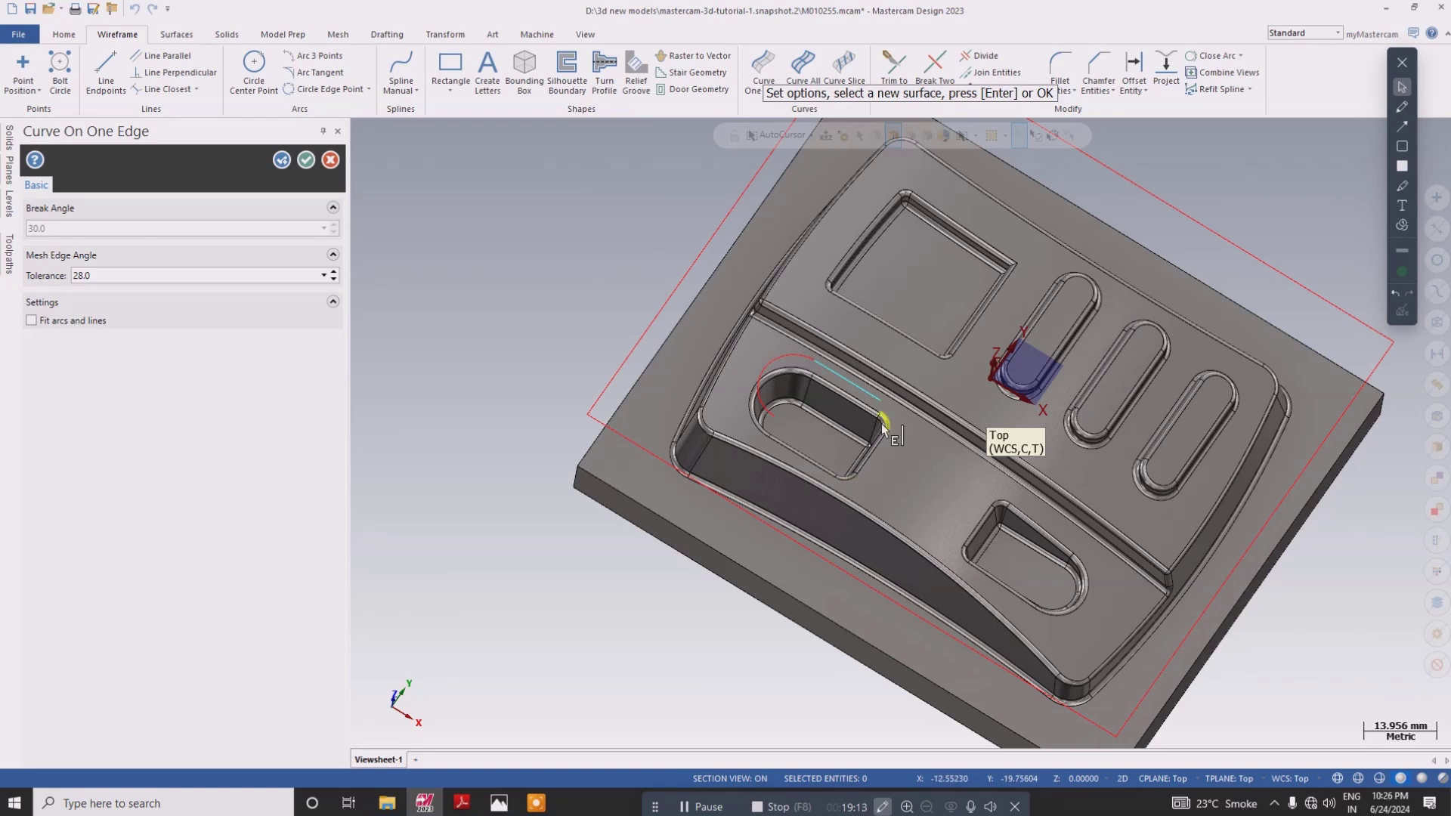
{"action": "scroll", "coordinate": [882, 423], "scroll_direction": "up", "scroll_amount": 5}
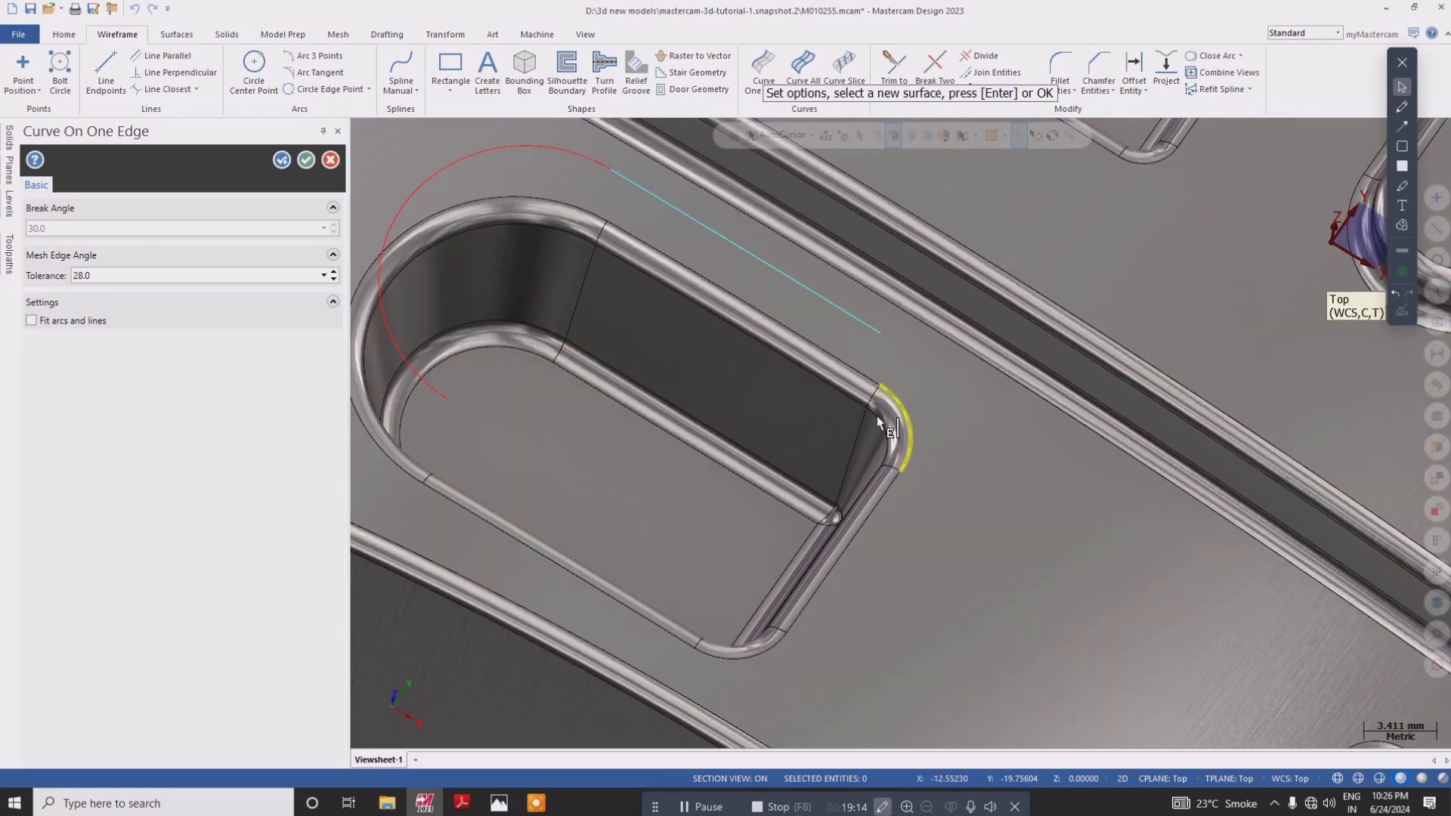
{"action": "scroll", "coordinate": [869, 410], "scroll_direction": "up", "scroll_amount": 2}
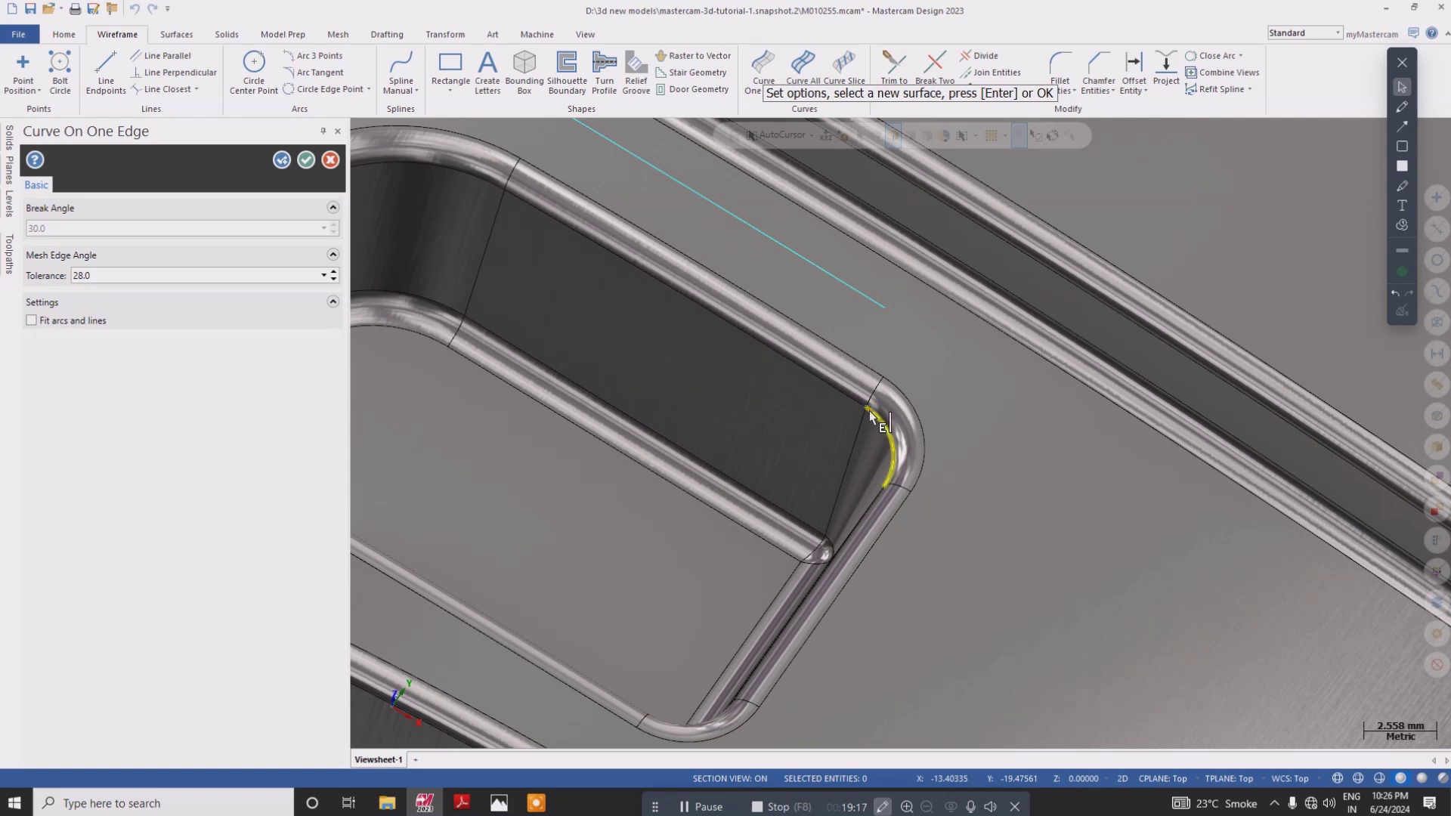
{"action": "left_click", "coordinate": [869, 411]}
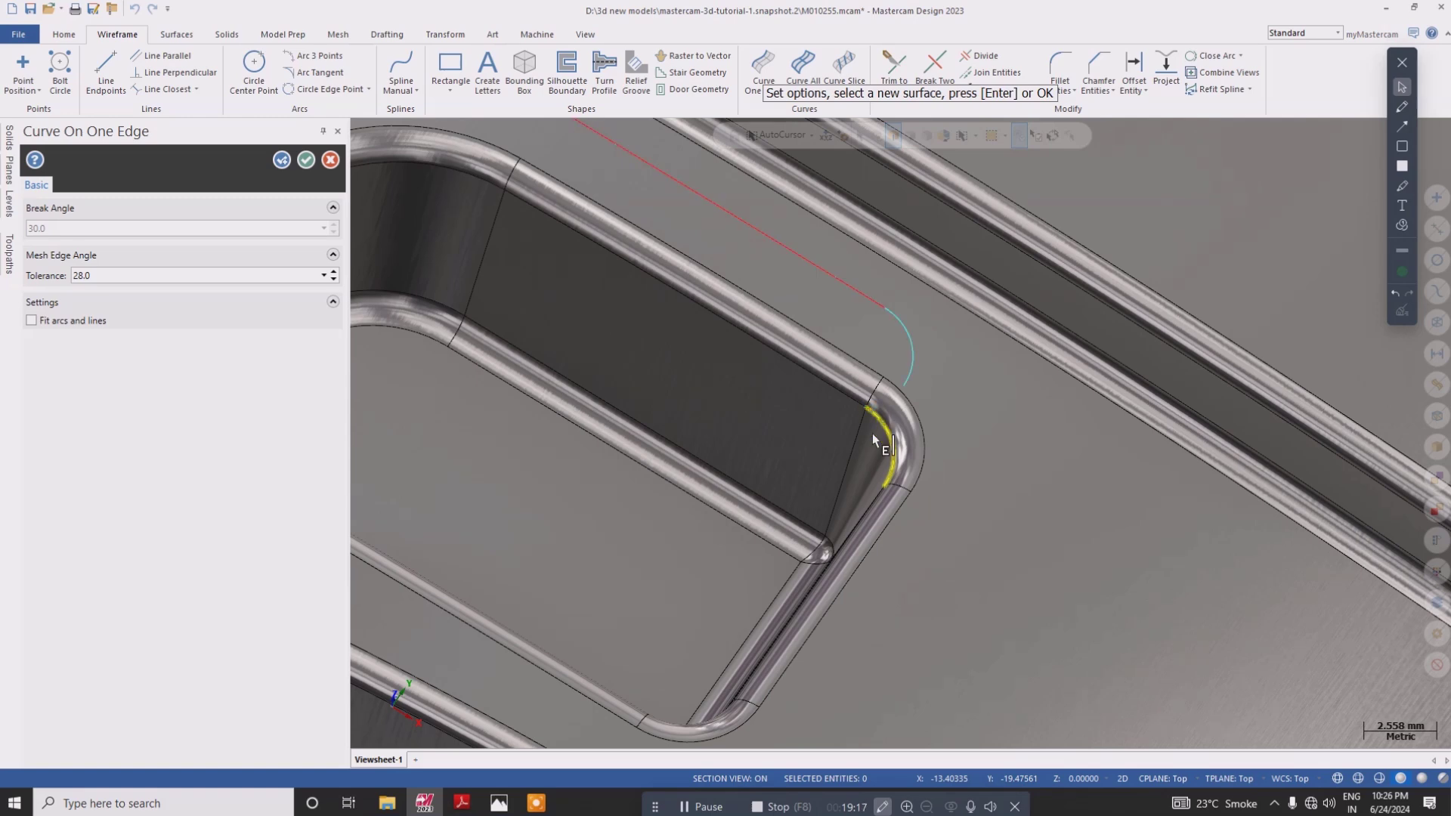
{"action": "left_click", "coordinate": [865, 505]}
{"action": "middle_click_drag", "start_coordinate": [755, 520], "coordinate": [894, 384]}
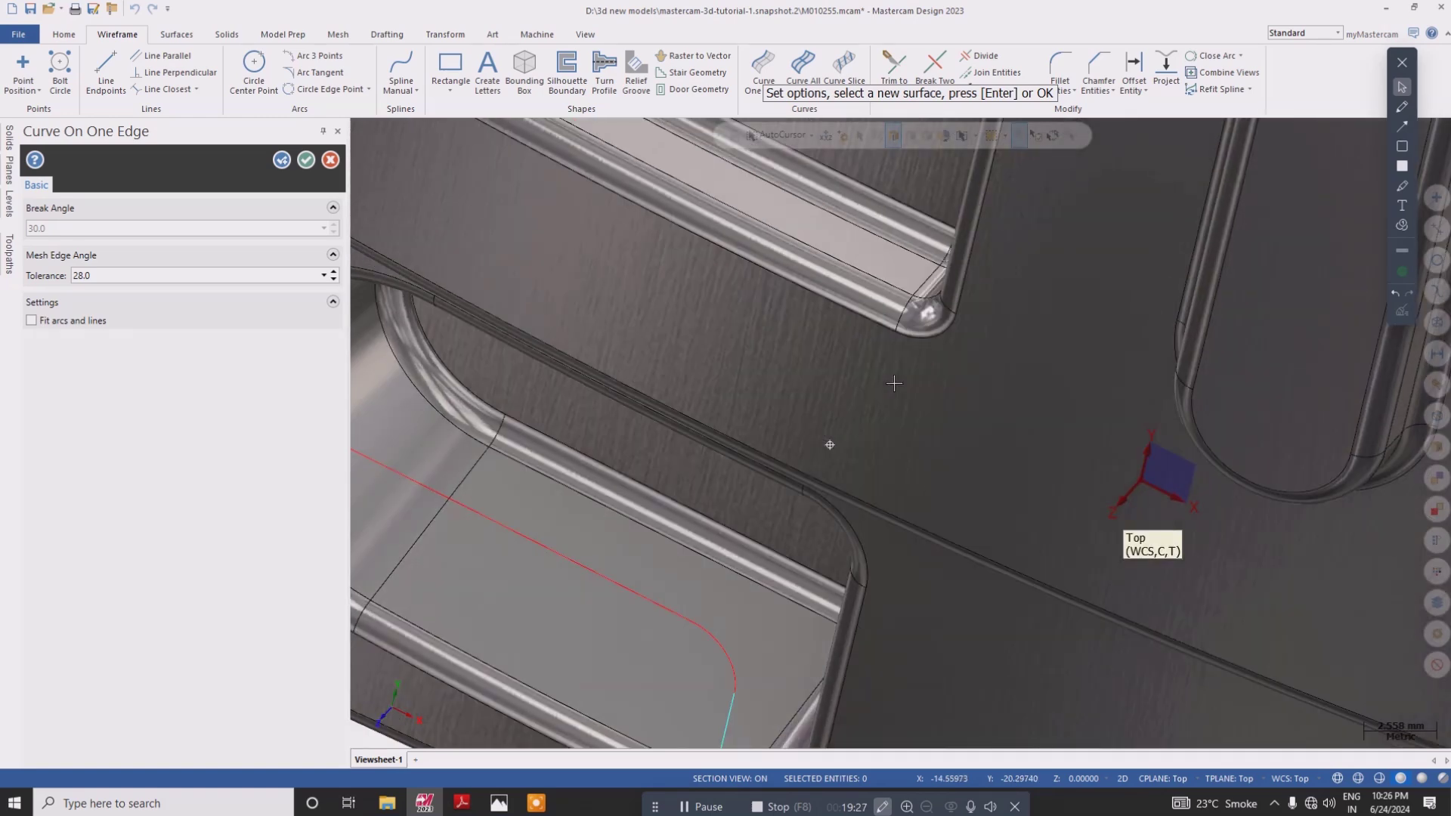
{"action": "scroll", "coordinate": [894, 383], "scroll_direction": "down", "scroll_amount": 5}
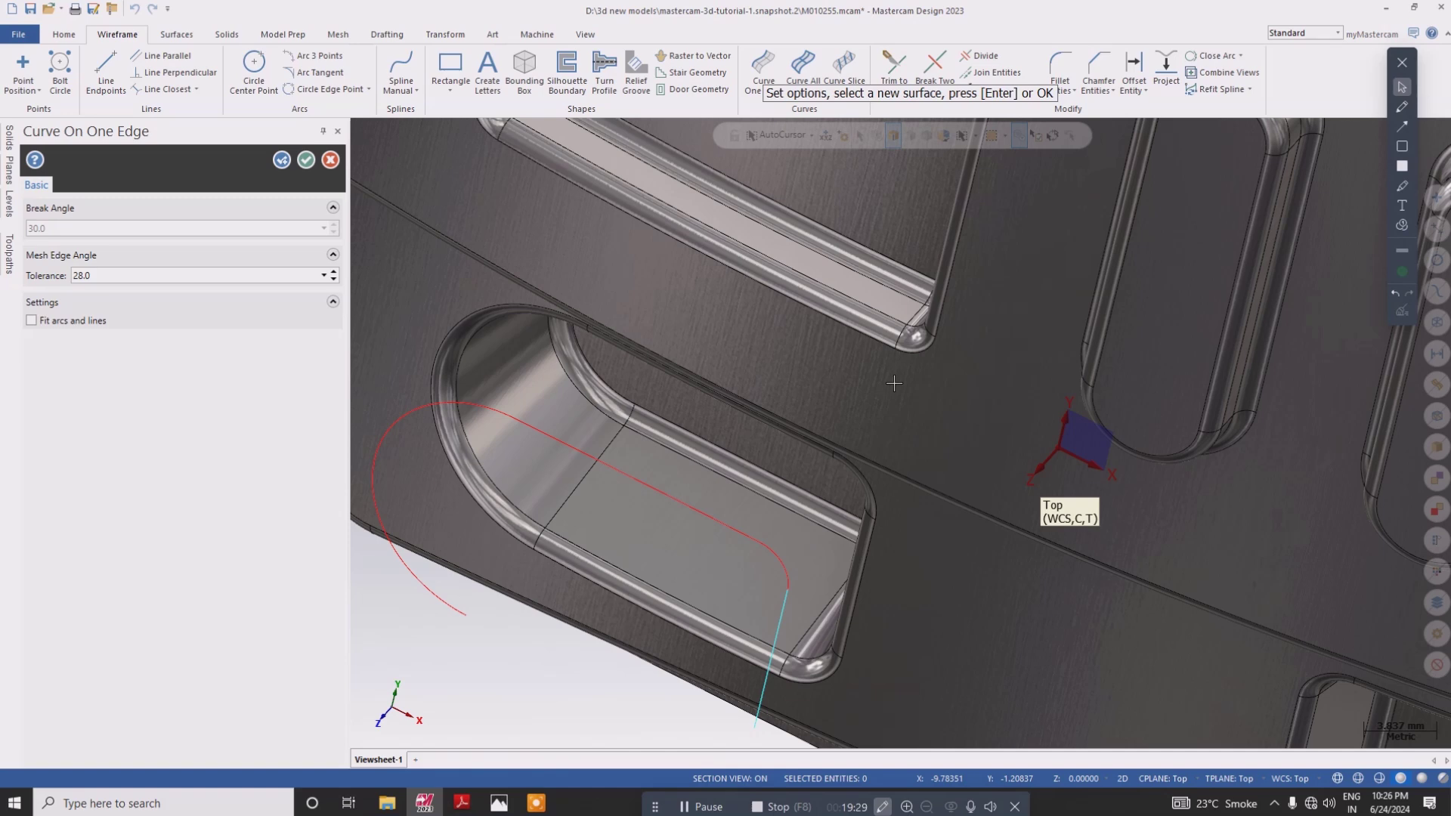
{"action": "scroll", "coordinate": [802, 478], "scroll_direction": "down", "scroll_amount": 1}
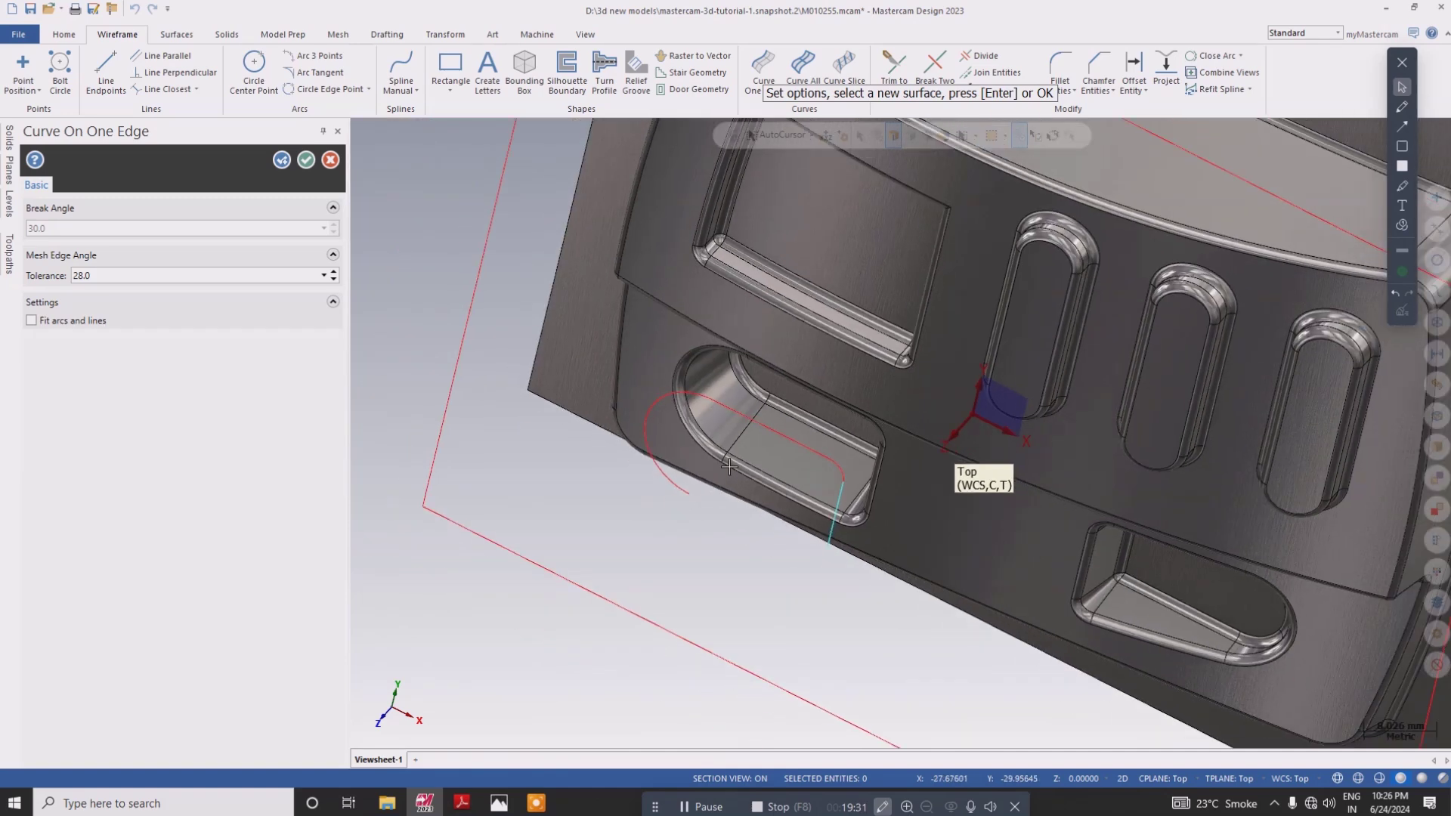
{"action": "scroll", "coordinate": [731, 469], "scroll_direction": "up", "scroll_amount": 1}
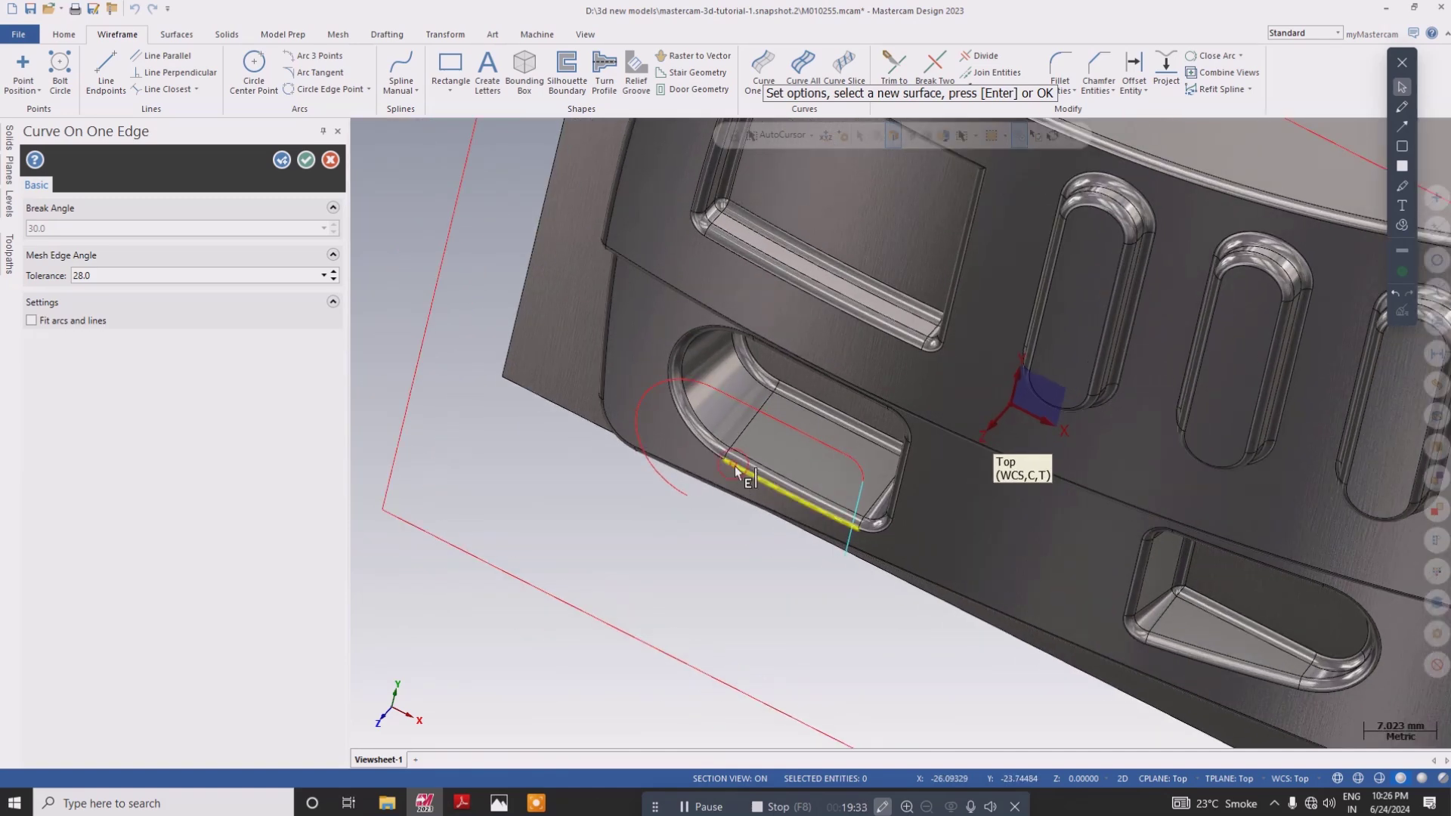
{"action": "left_click", "coordinate": [873, 531]}
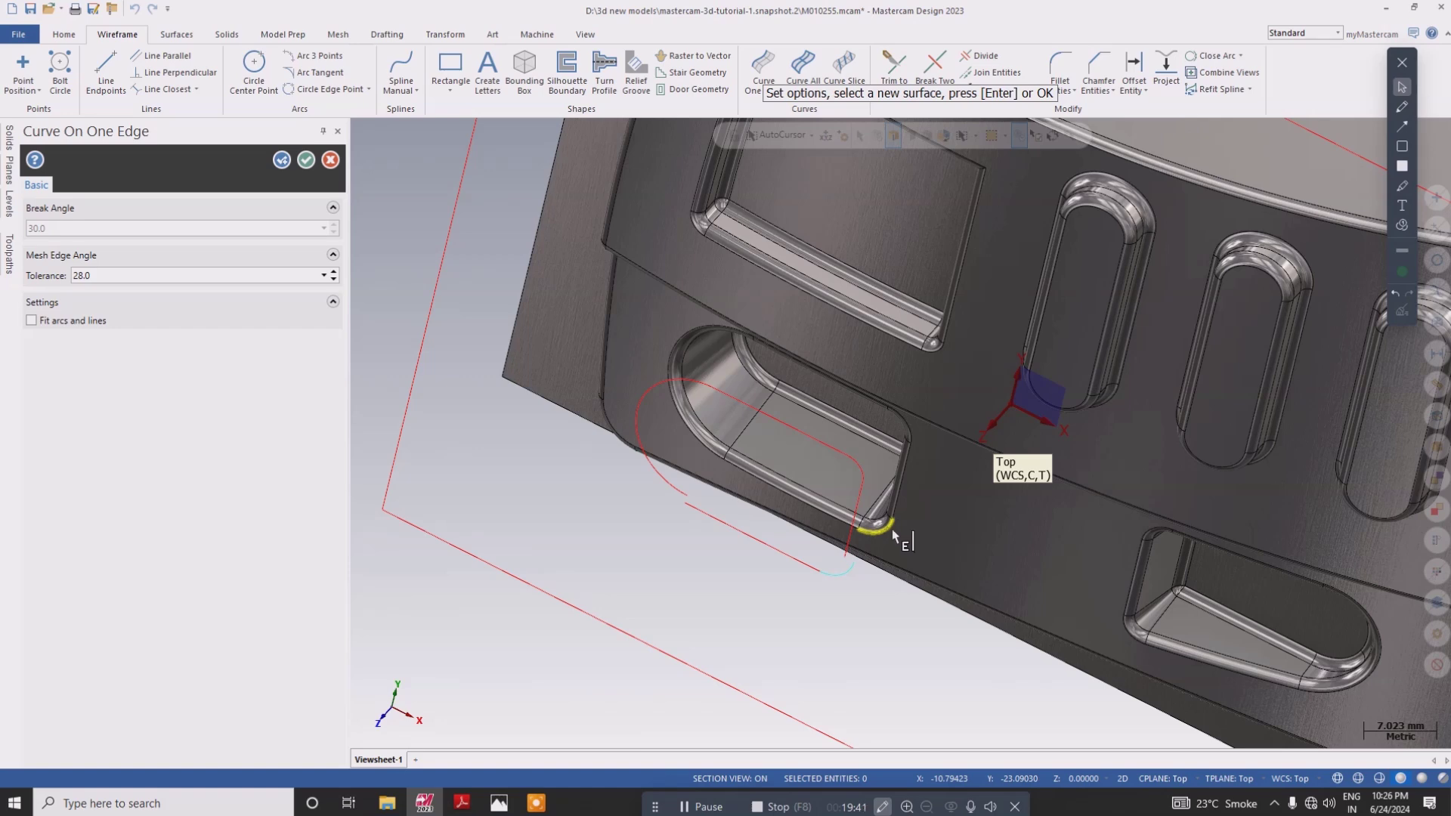
- Create curves on the inner rim edges of the pocket's second long side and second corner, and finish Curve On One Edge
{"action": "scroll", "coordinate": [836, 635], "scroll_direction": "up", "scroll_amount": 2}
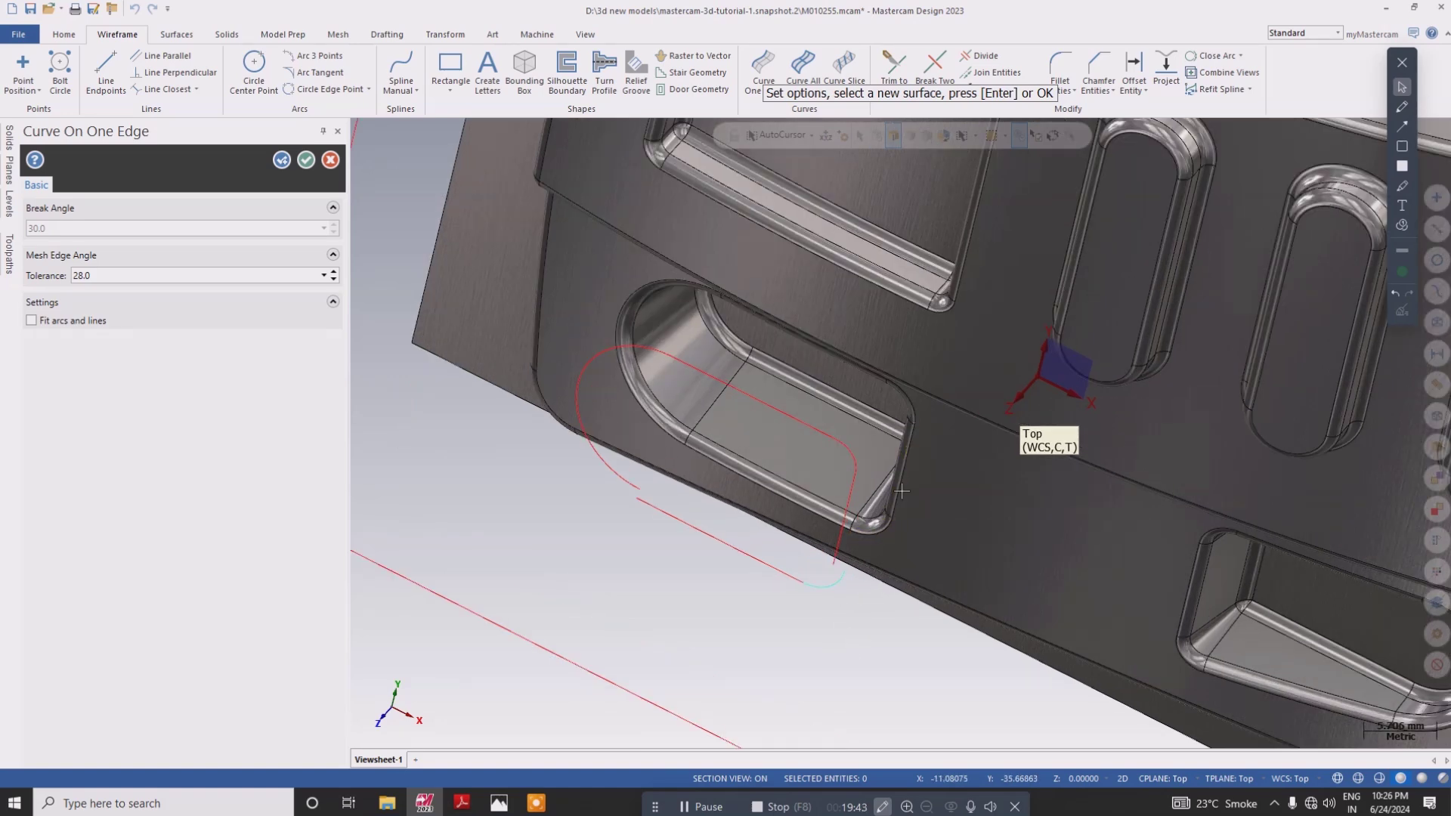
{"action": "middle_click_drag", "start_coordinate": [817, 536], "coordinate": [779, 536]}
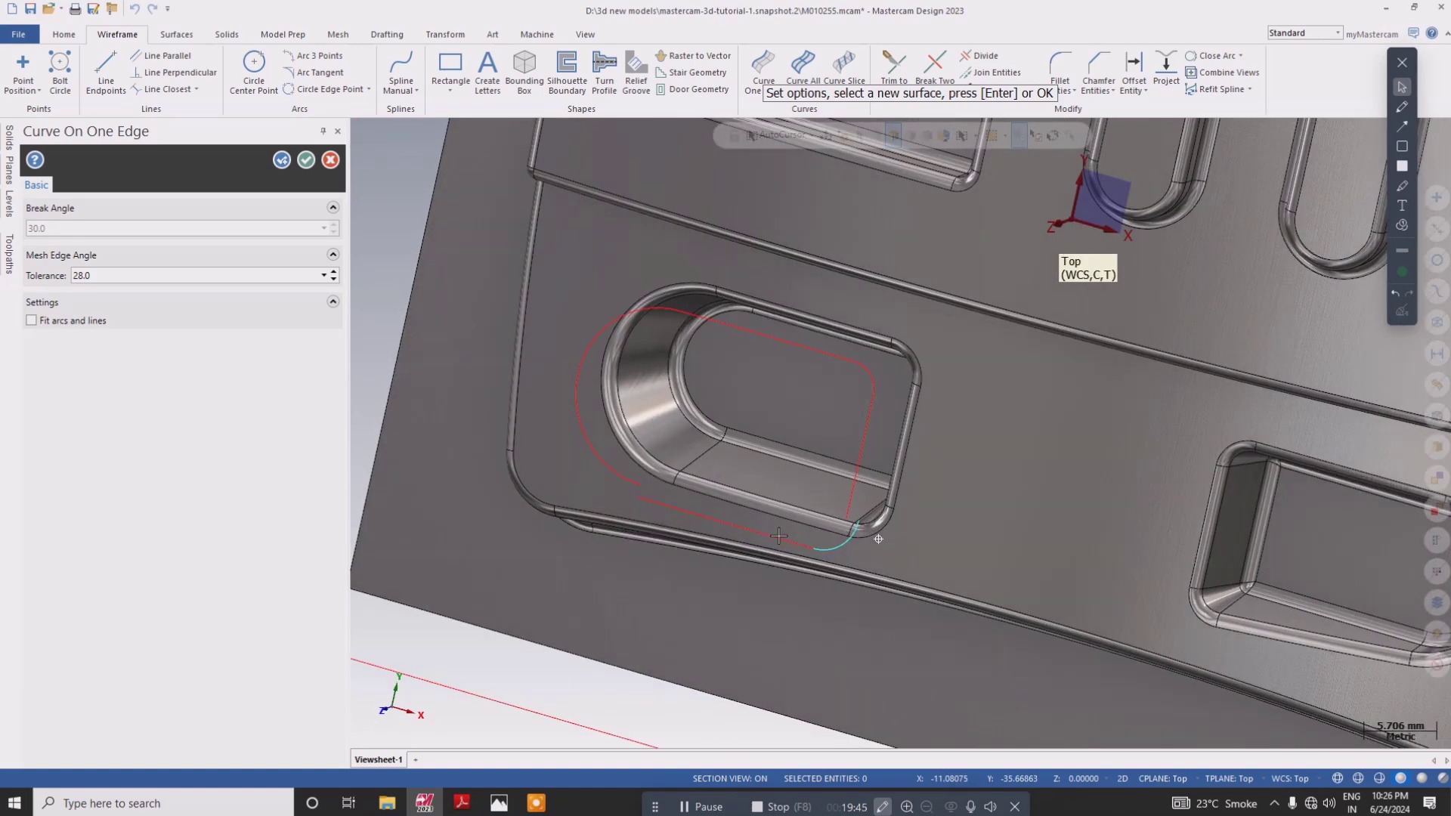
{"action": "left_click", "coordinate": [702, 479]}
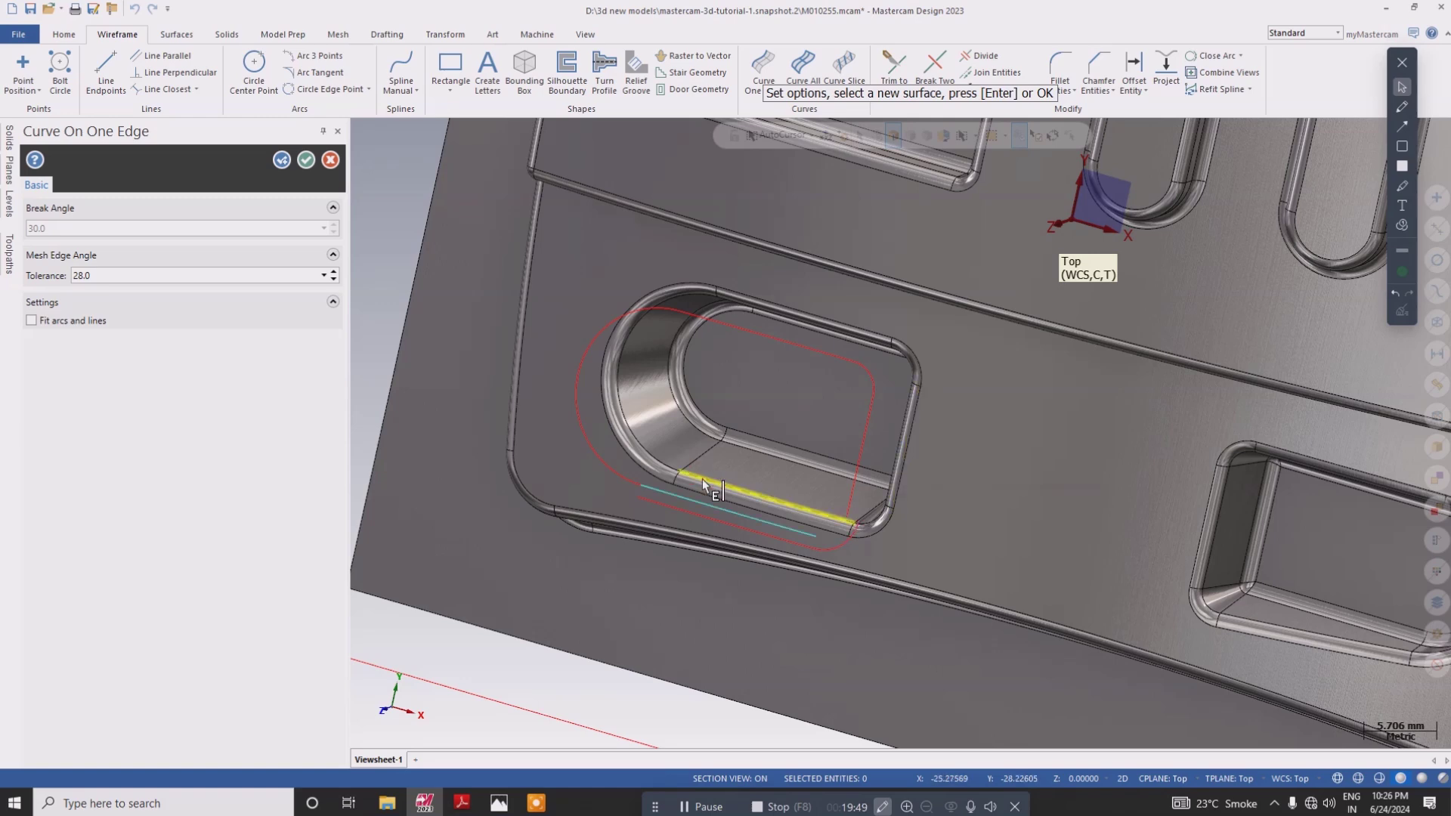
{"action": "left_click", "coordinate": [874, 521]}
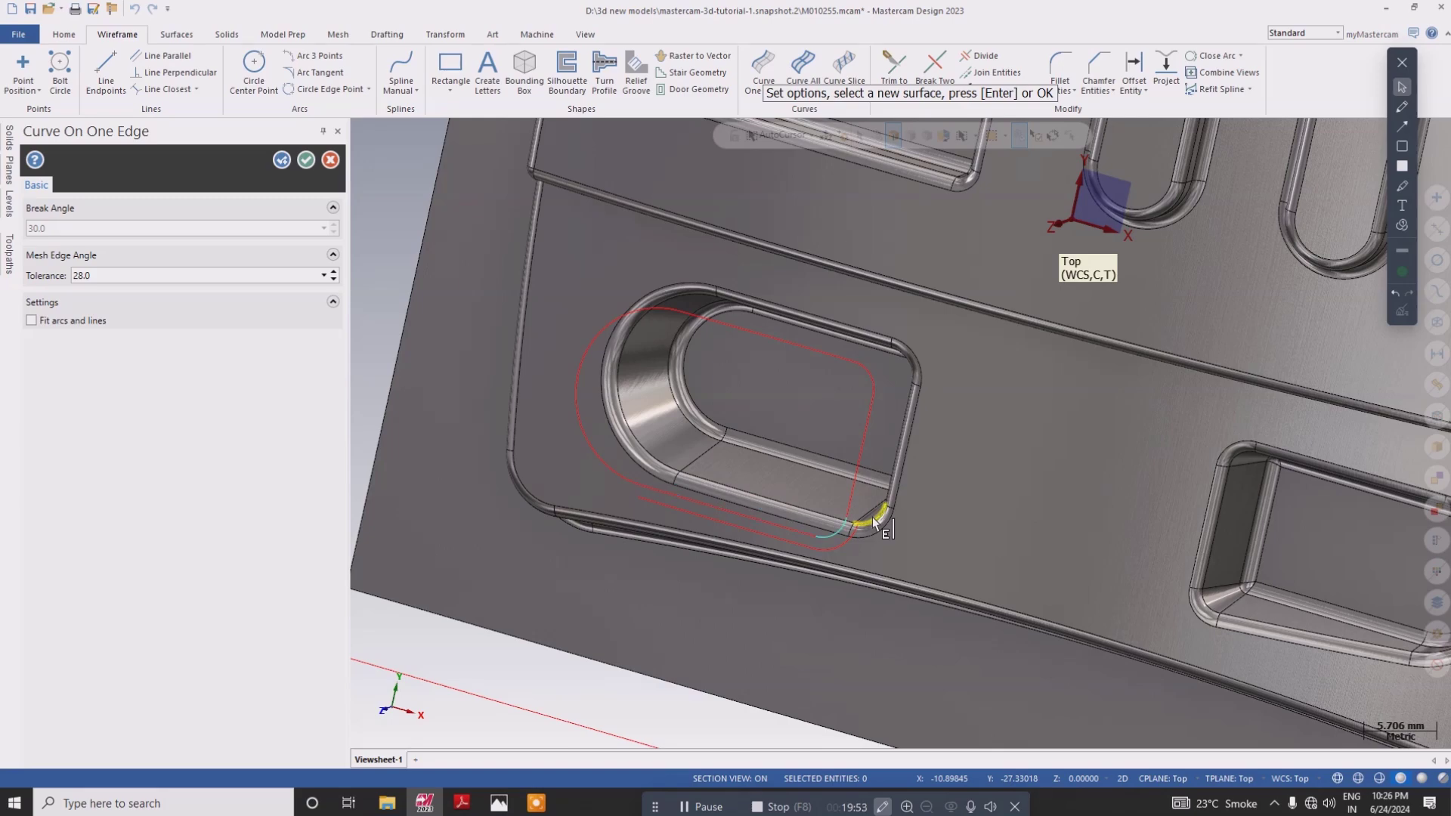
{"action": "left_click", "coordinate": [308, 159]}
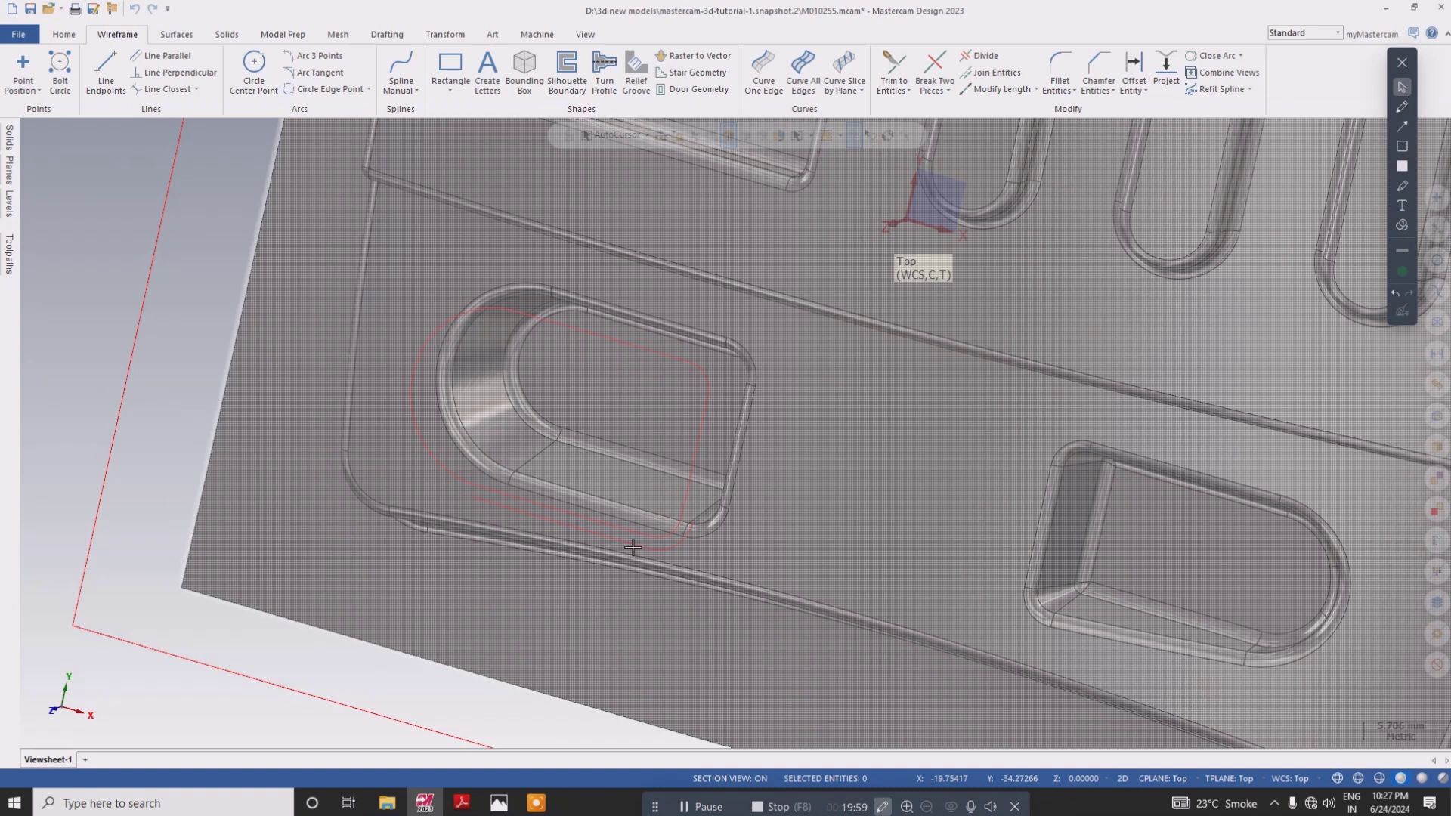
- Delete the redundant outer line and corner arc along the pocket's second long side, and return to the isometric view
{"action": "scroll", "coordinate": [633, 547], "scroll_direction": "down", "scroll_amount": 3}
{"action": "scroll", "coordinate": [634, 546], "scroll_direction": "up", "scroll_amount": 1}
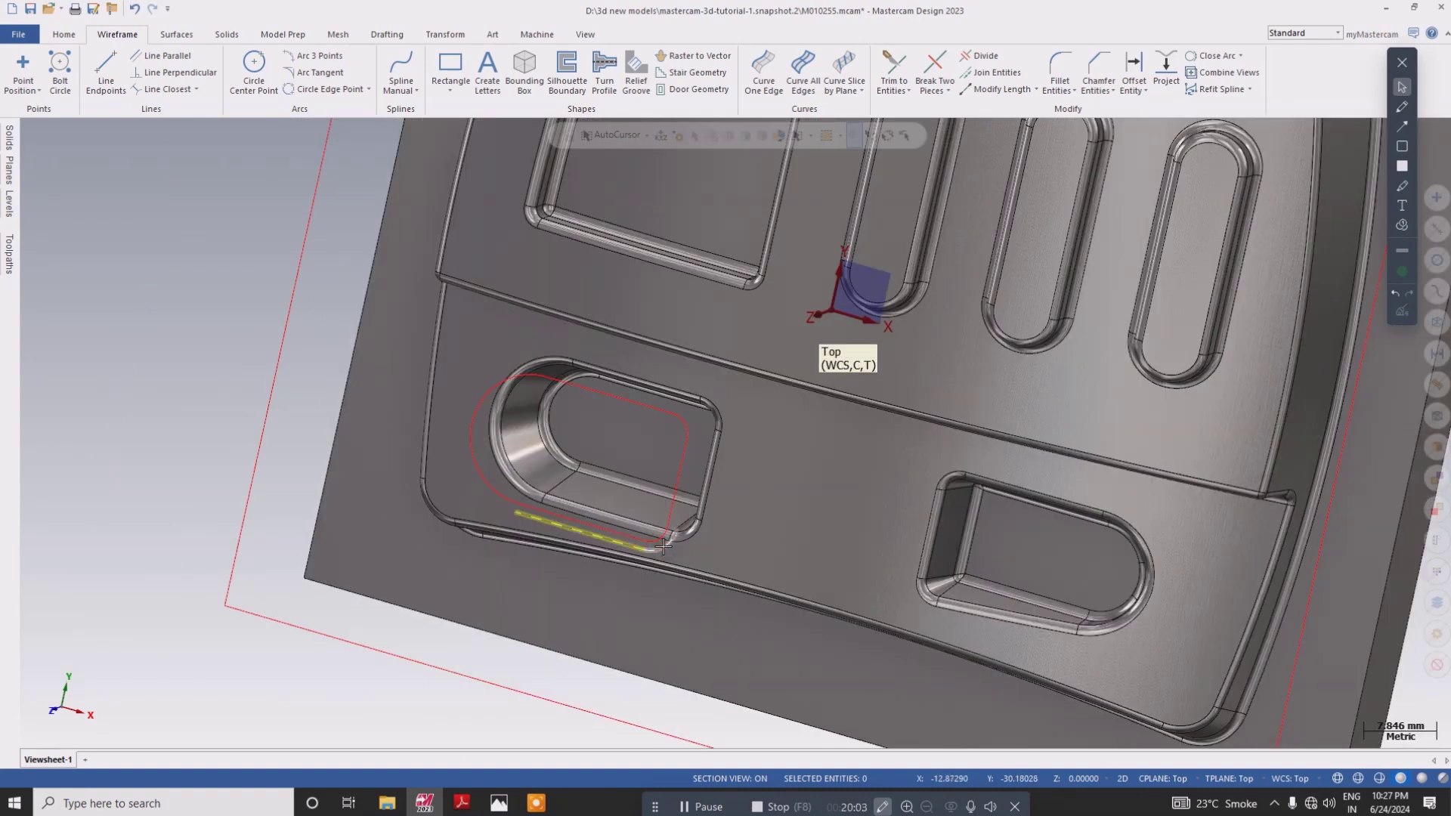
{"action": "left_click", "coordinate": [663, 546]}
{"action": "key", "text": "Escape"}
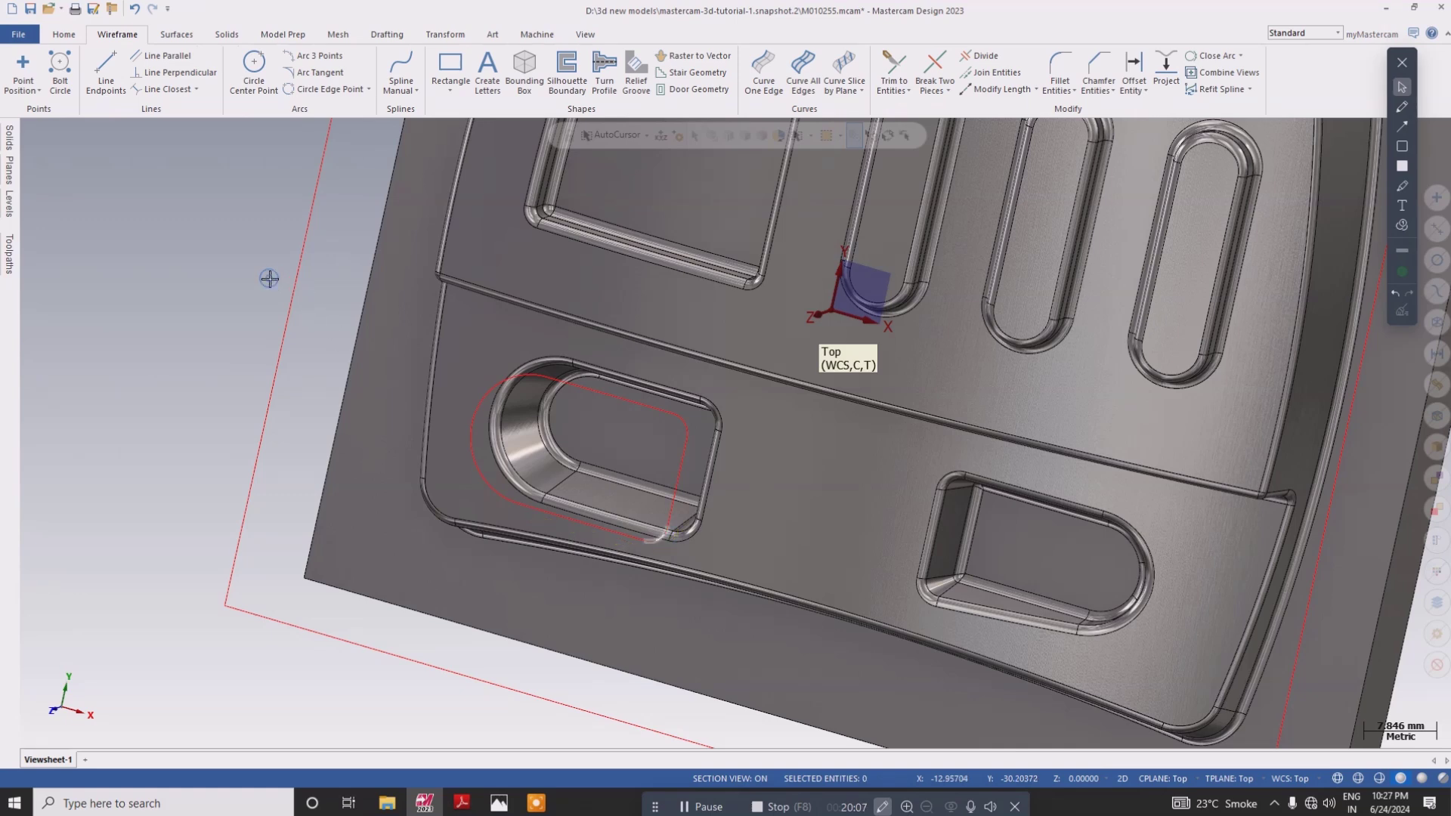
{"action": "scroll", "coordinate": [269, 287], "scroll_direction": "down", "scroll_amount": 1}
{"action": "right_click", "coordinate": [270, 302]}
{"action": "left_click", "coordinate": [325, 409]}
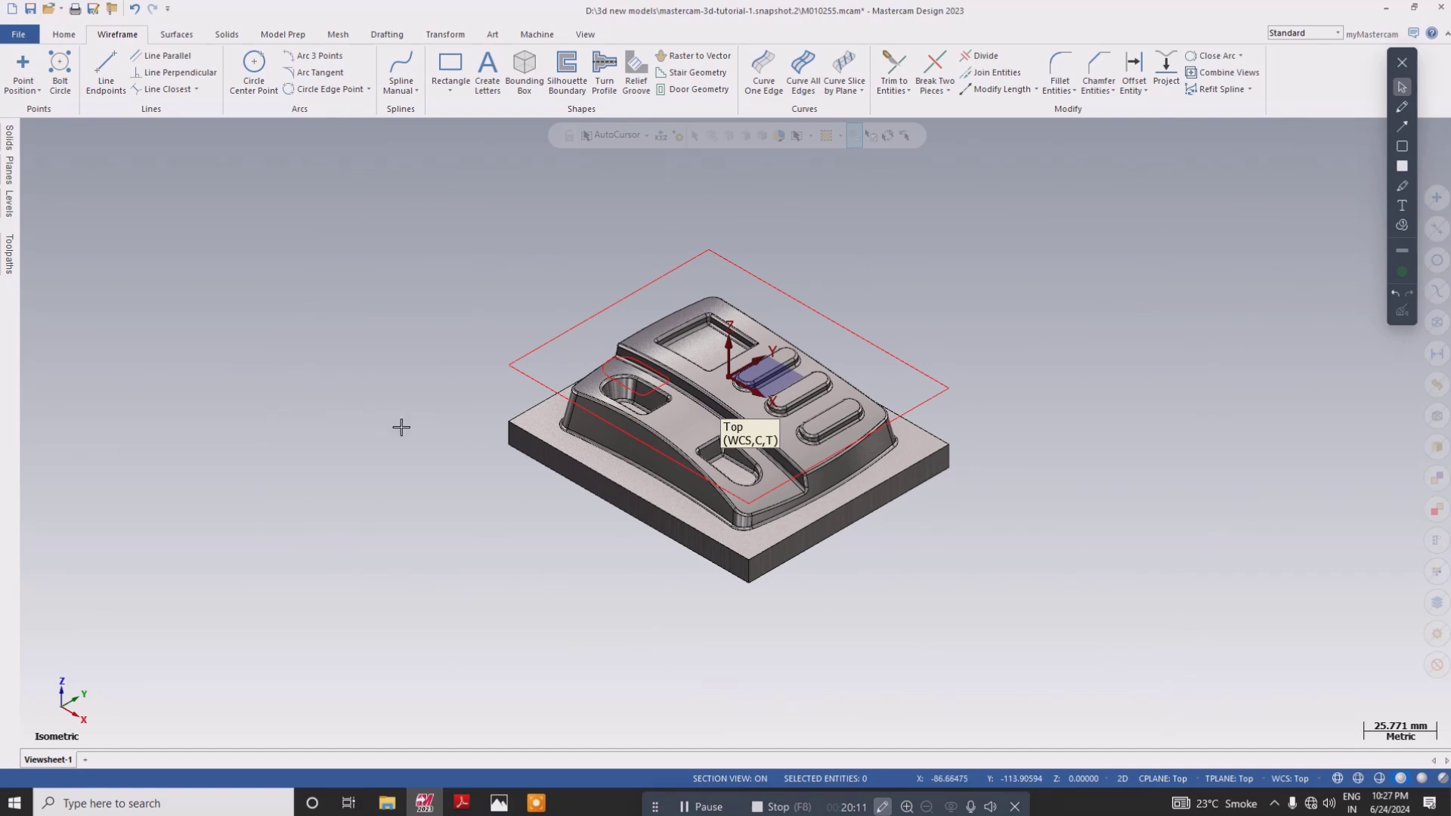
{"action": "scroll", "coordinate": [644, 529], "scroll_direction": "up", "scroll_amount": 1}
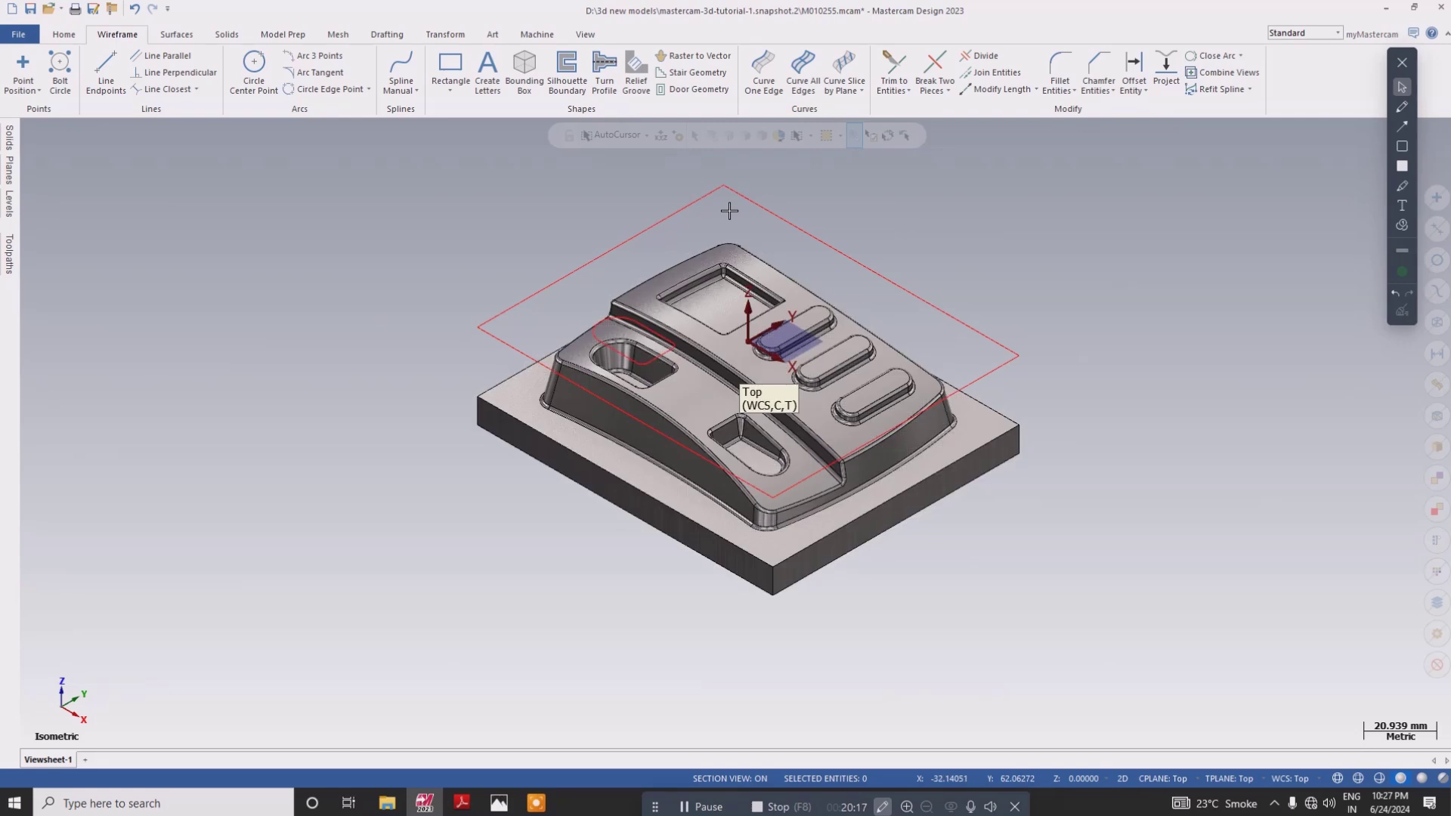
{"action": "scroll", "coordinate": [728, 212], "scroll_direction": "up", "scroll_amount": 1}
{"action": "scroll", "coordinate": [728, 211], "scroll_direction": "up", "scroll_amount": 1}
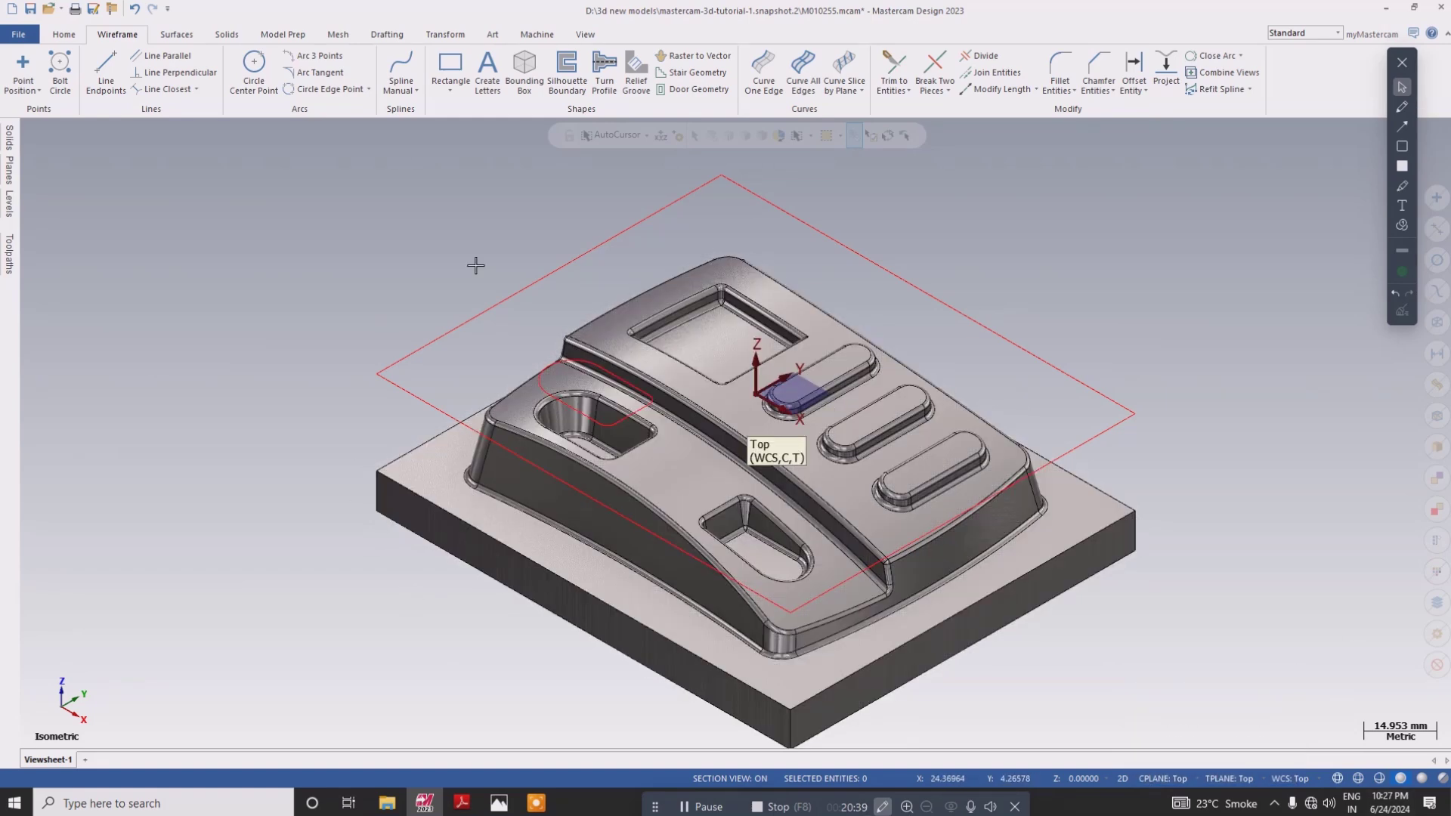
{"action": "scroll", "coordinate": [374, 341], "scroll_direction": "down", "scroll_amount": 1}
{"action": "scroll", "coordinate": [374, 341], "scroll_direction": "down", "scroll_amount": 1}
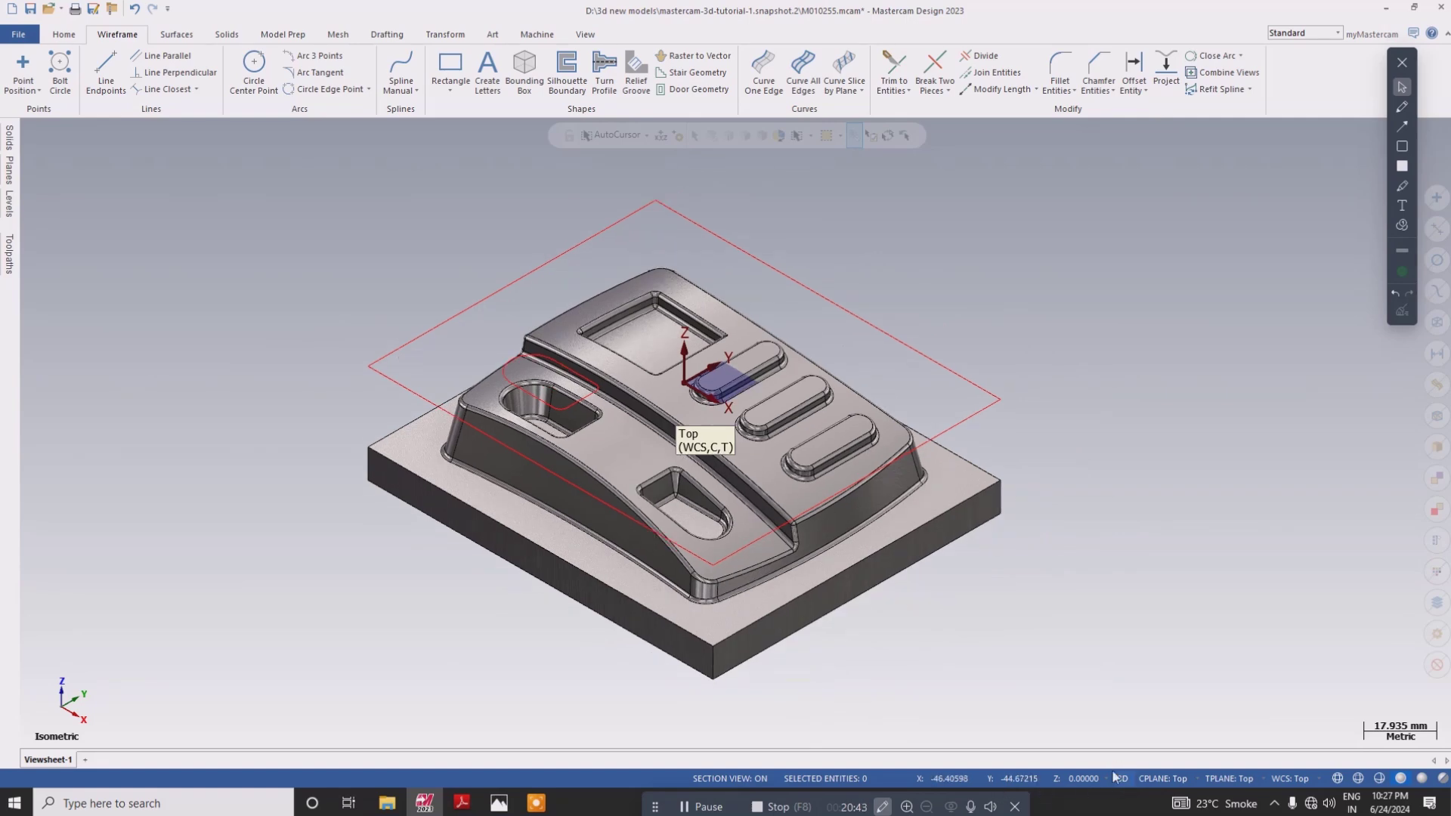
{"action": "left_click", "coordinate": [894, 67]}
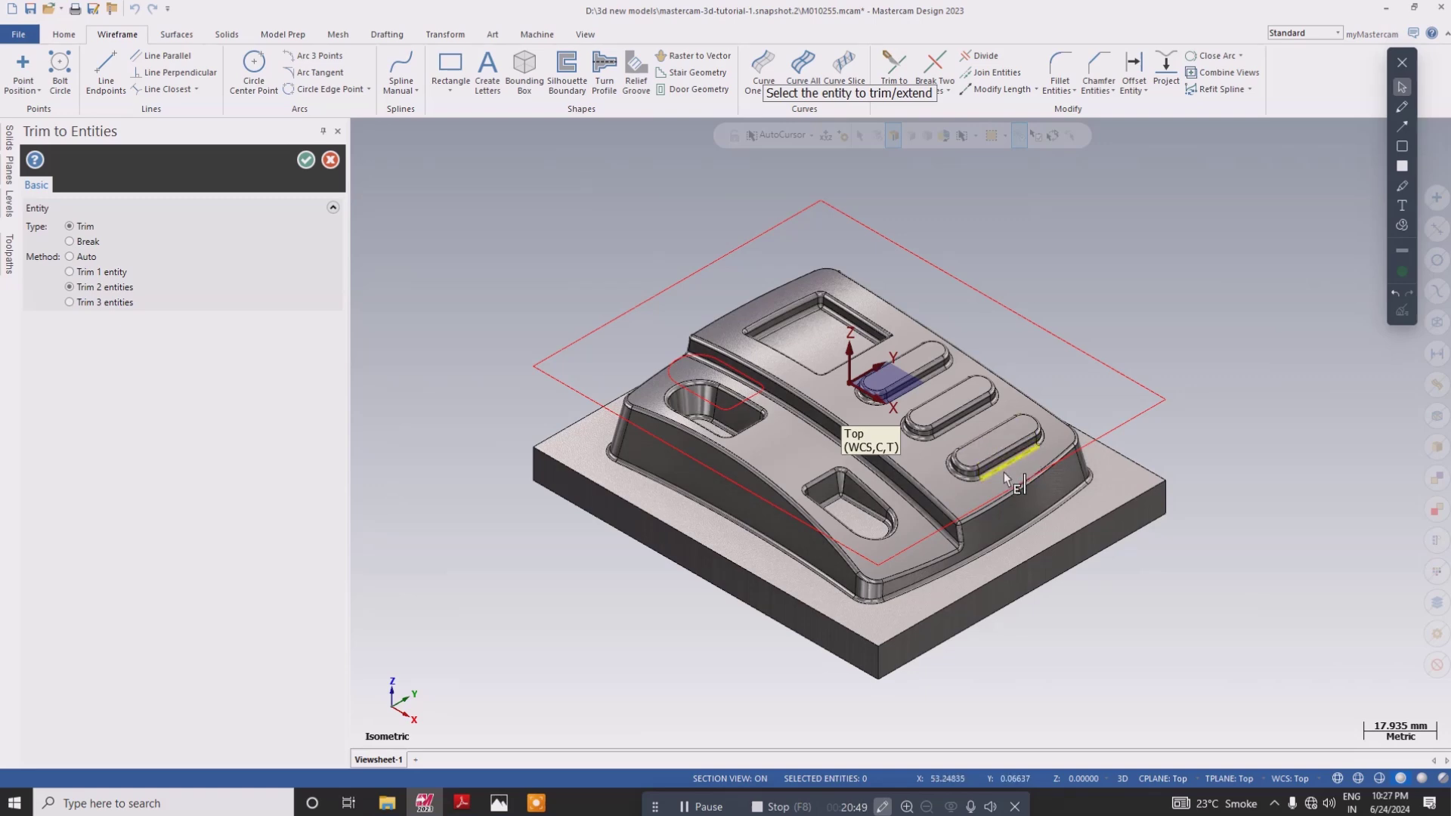
{"action": "scroll", "coordinate": [1004, 471], "scroll_direction": "up", "scroll_amount": 2}
{"action": "left_click", "coordinate": [1003, 473]}
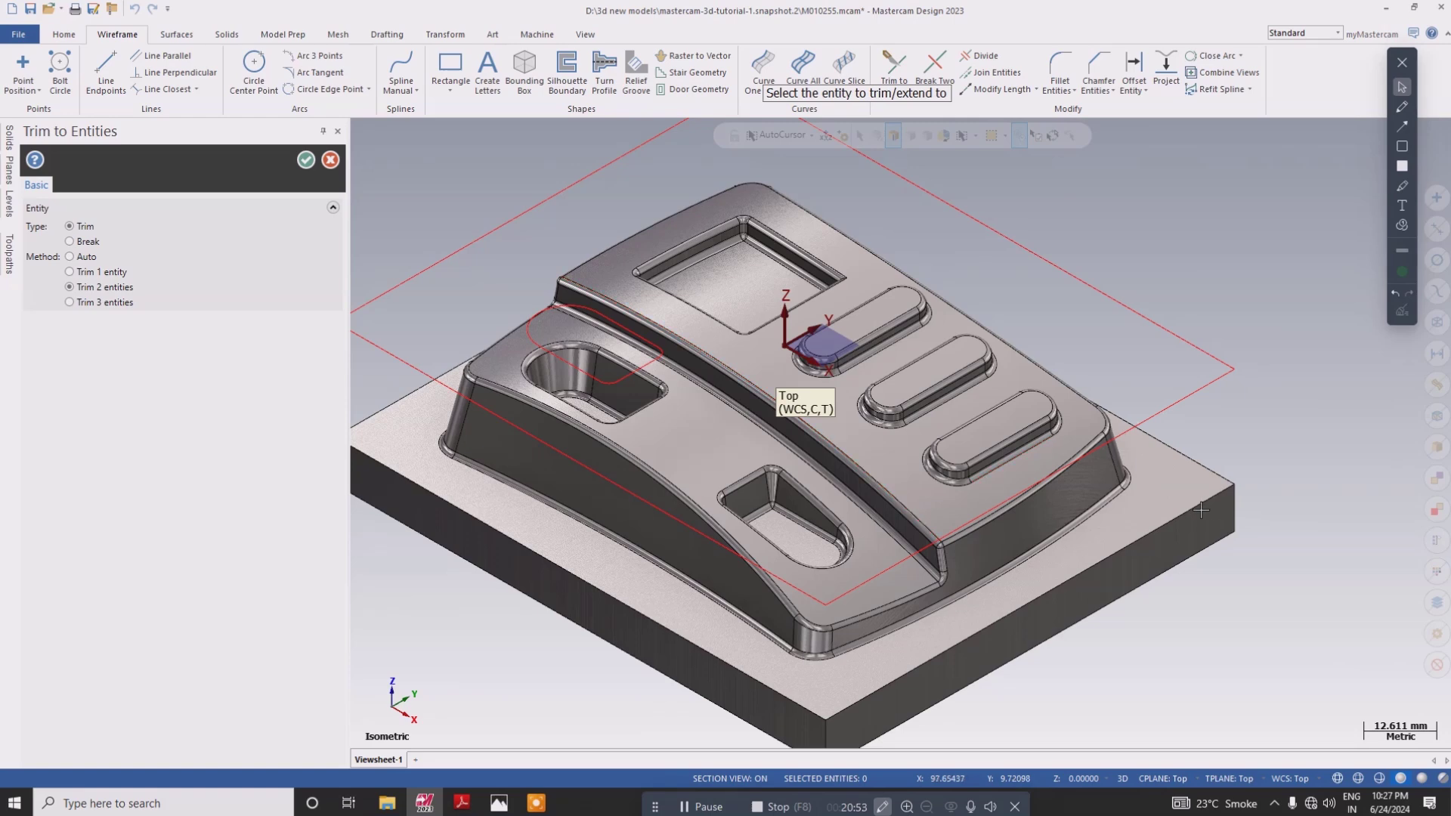
{"action": "middle_click_drag", "start_coordinate": [1199, 521], "coordinate": [1258, 603]}
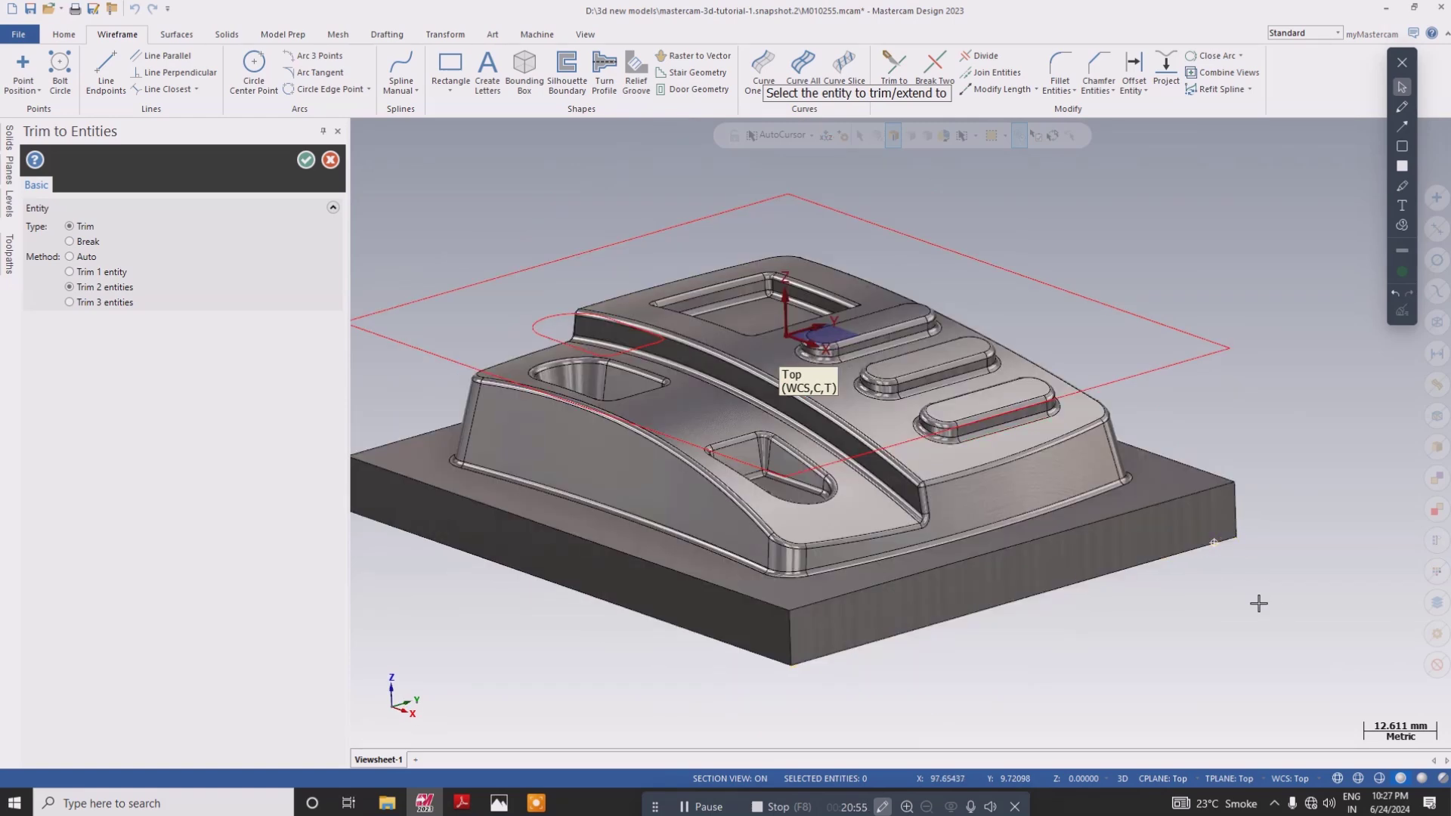
{"action": "left_click", "coordinate": [331, 160]}
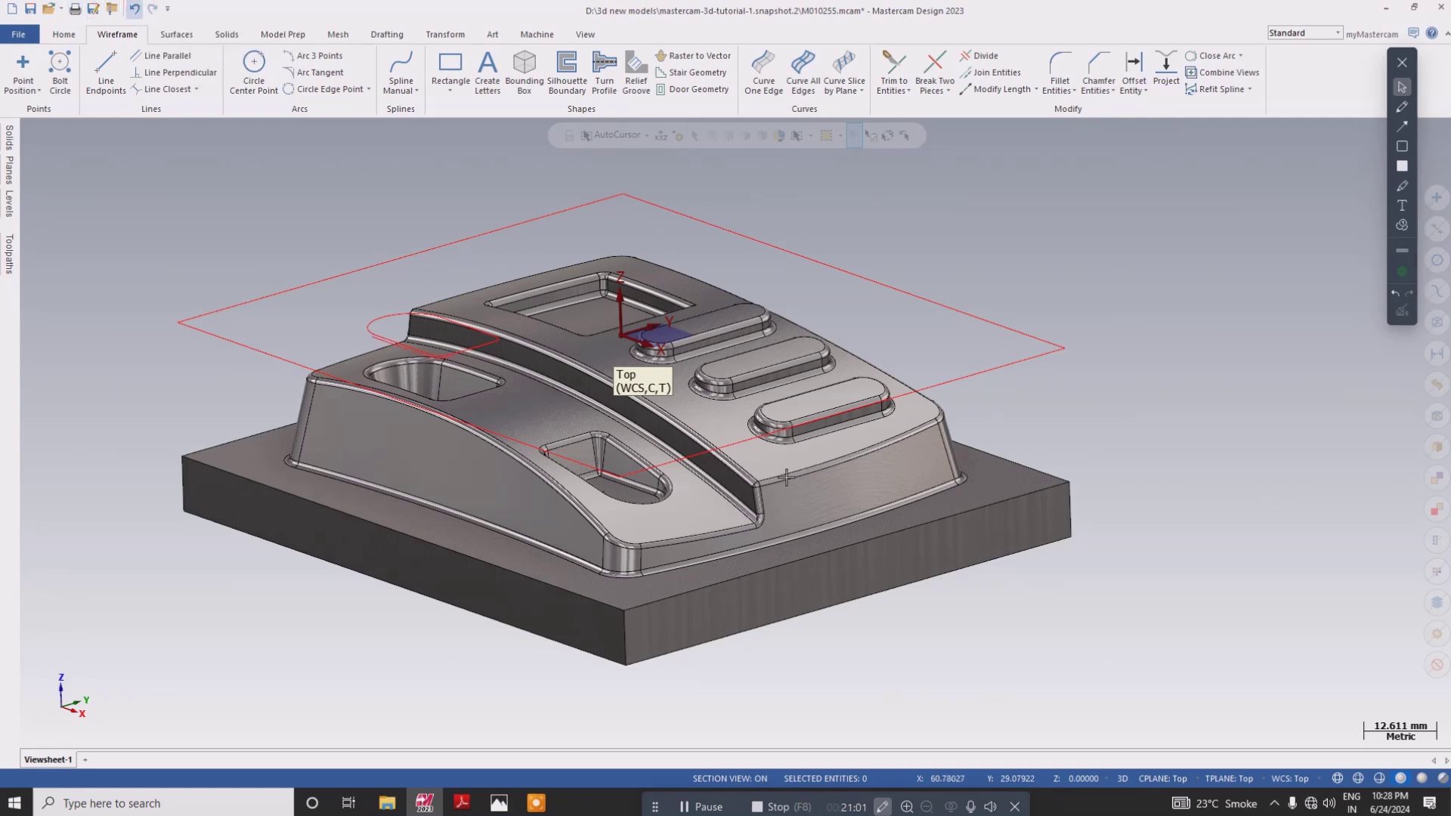
- Return the model to the isometric view and switch to the Mastercam course outline PDF in Adobe Reader
{"action": "middle_click_drag", "start_coordinate": [584, 478], "coordinate": [629, 493]}
{"action": "middle_click_drag", "start_coordinate": [885, 493], "coordinate": [958, 537]}
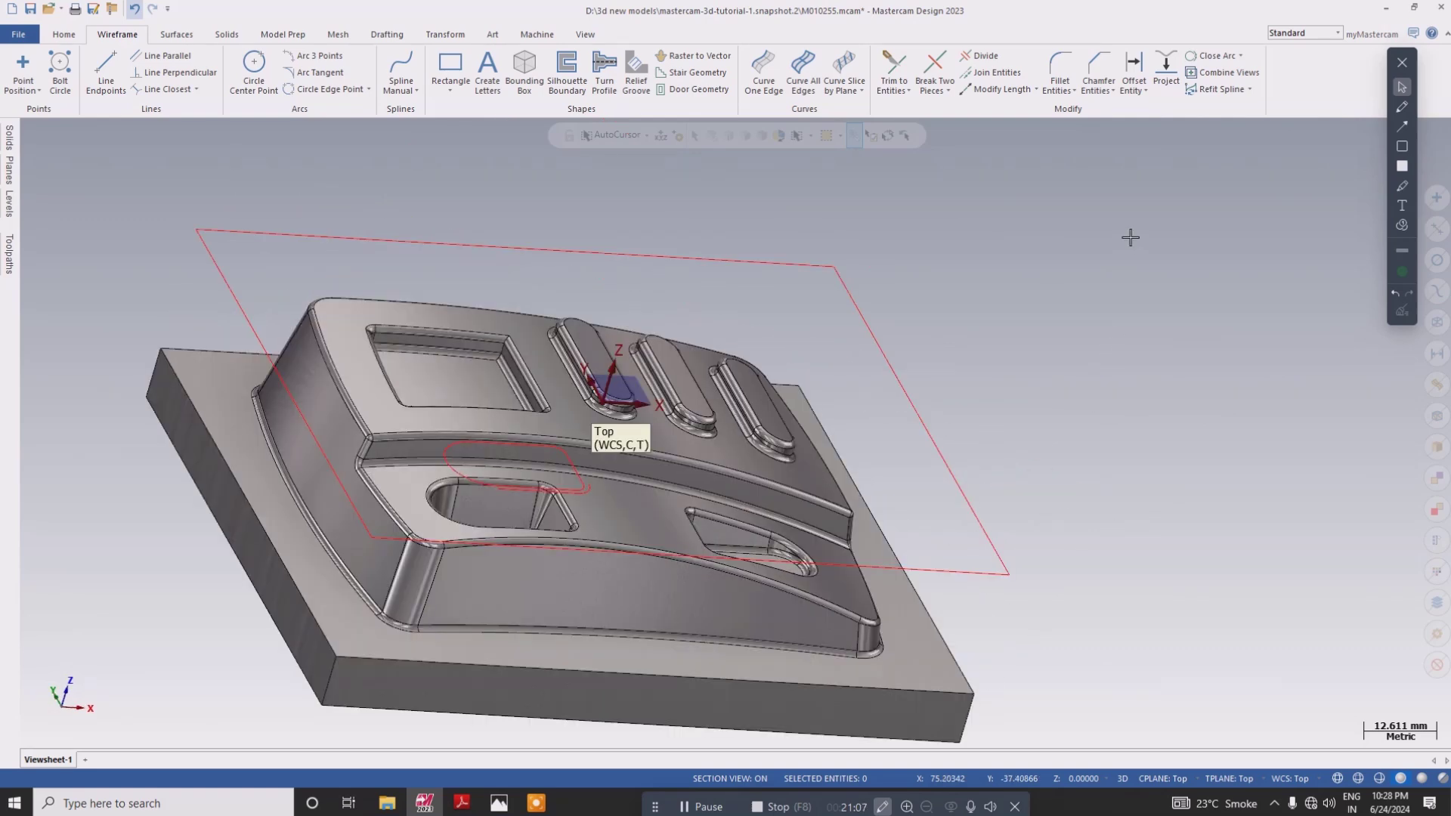
{"action": "middle_click_drag", "start_coordinate": [1130, 237], "coordinate": [1142, 298]}
{"action": "right_click", "coordinate": [1147, 349]}
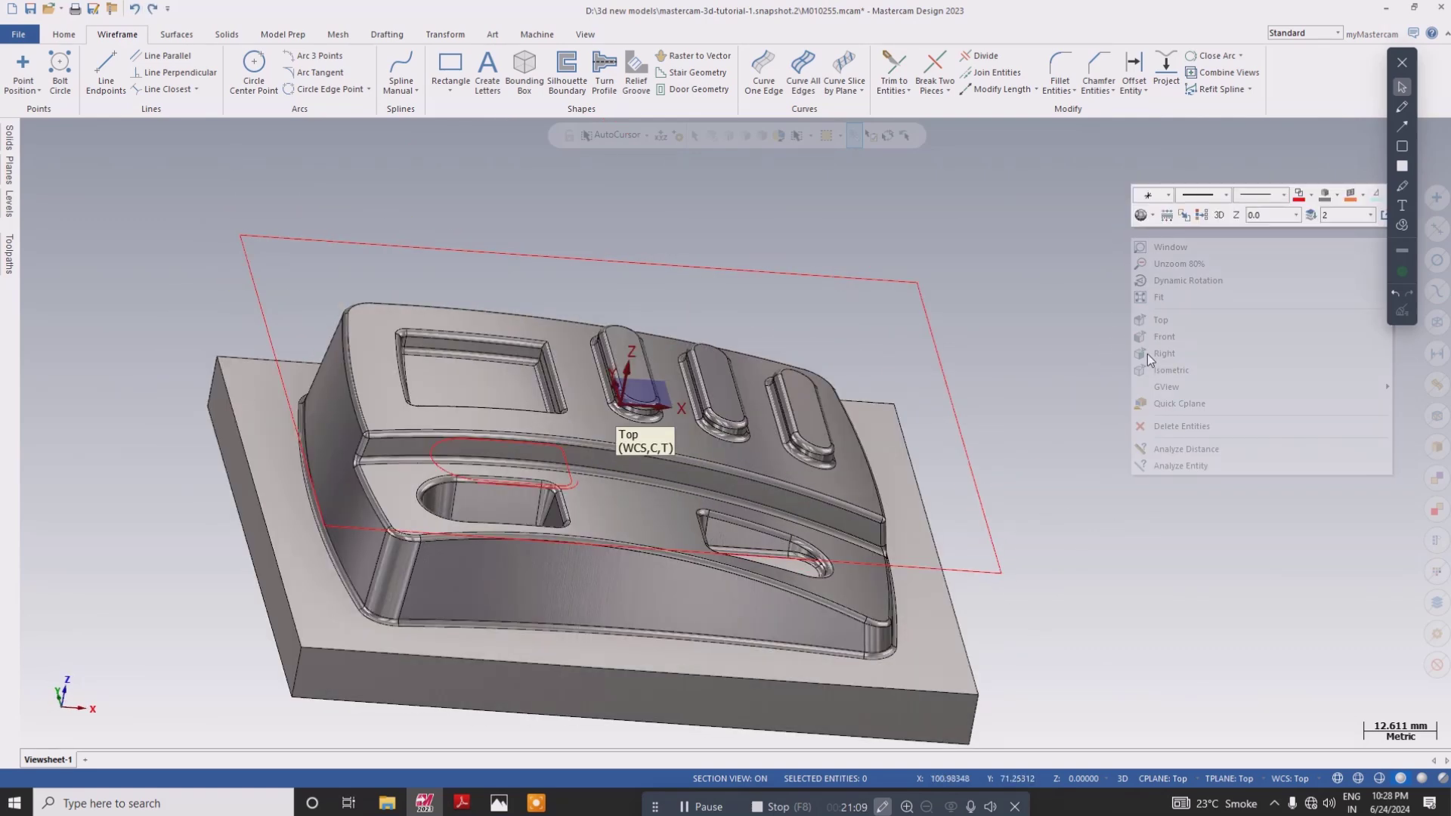
{"action": "left_click", "coordinate": [1175, 370]}
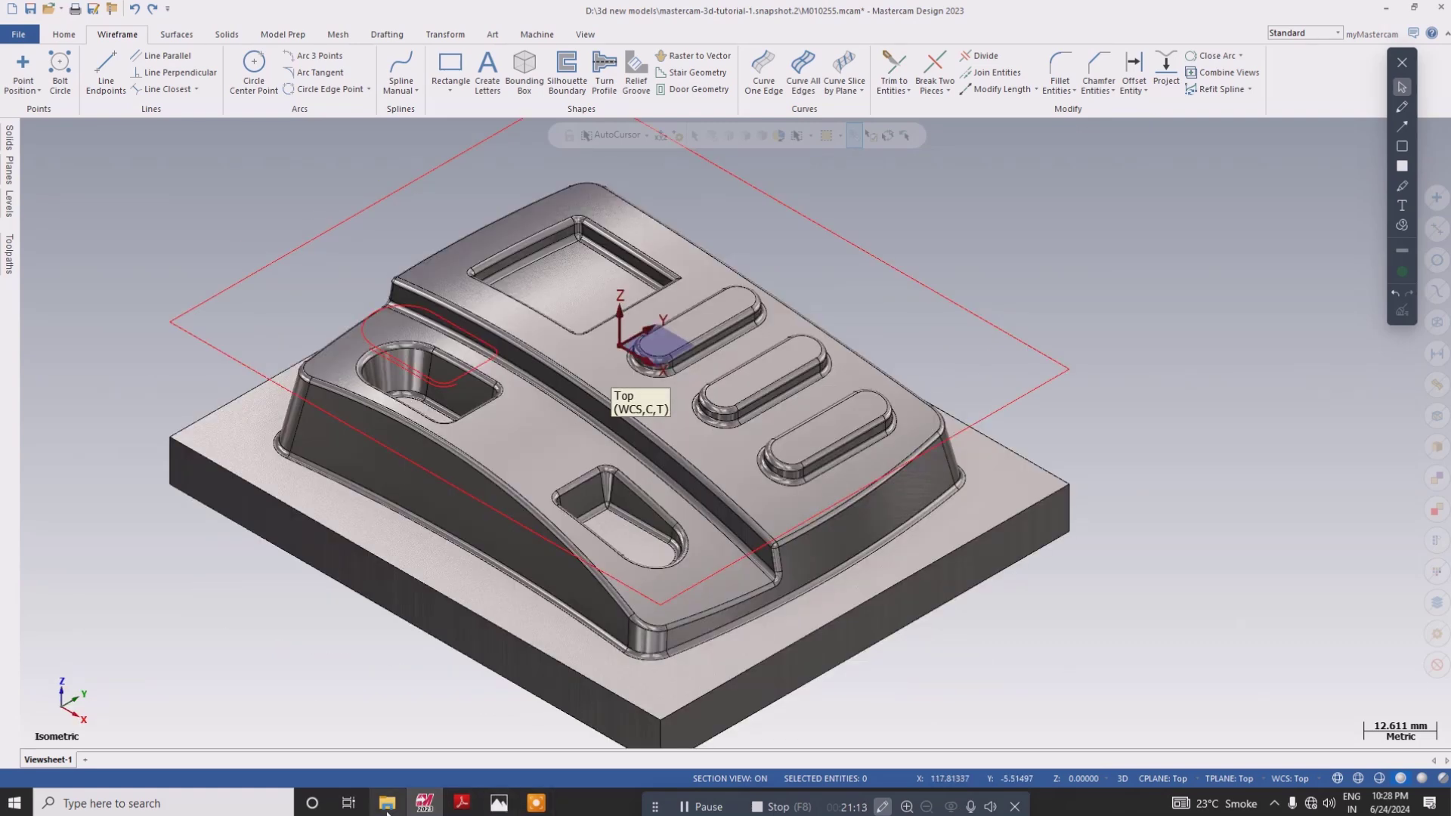
{"action": "left_click", "coordinate": [499, 806]}
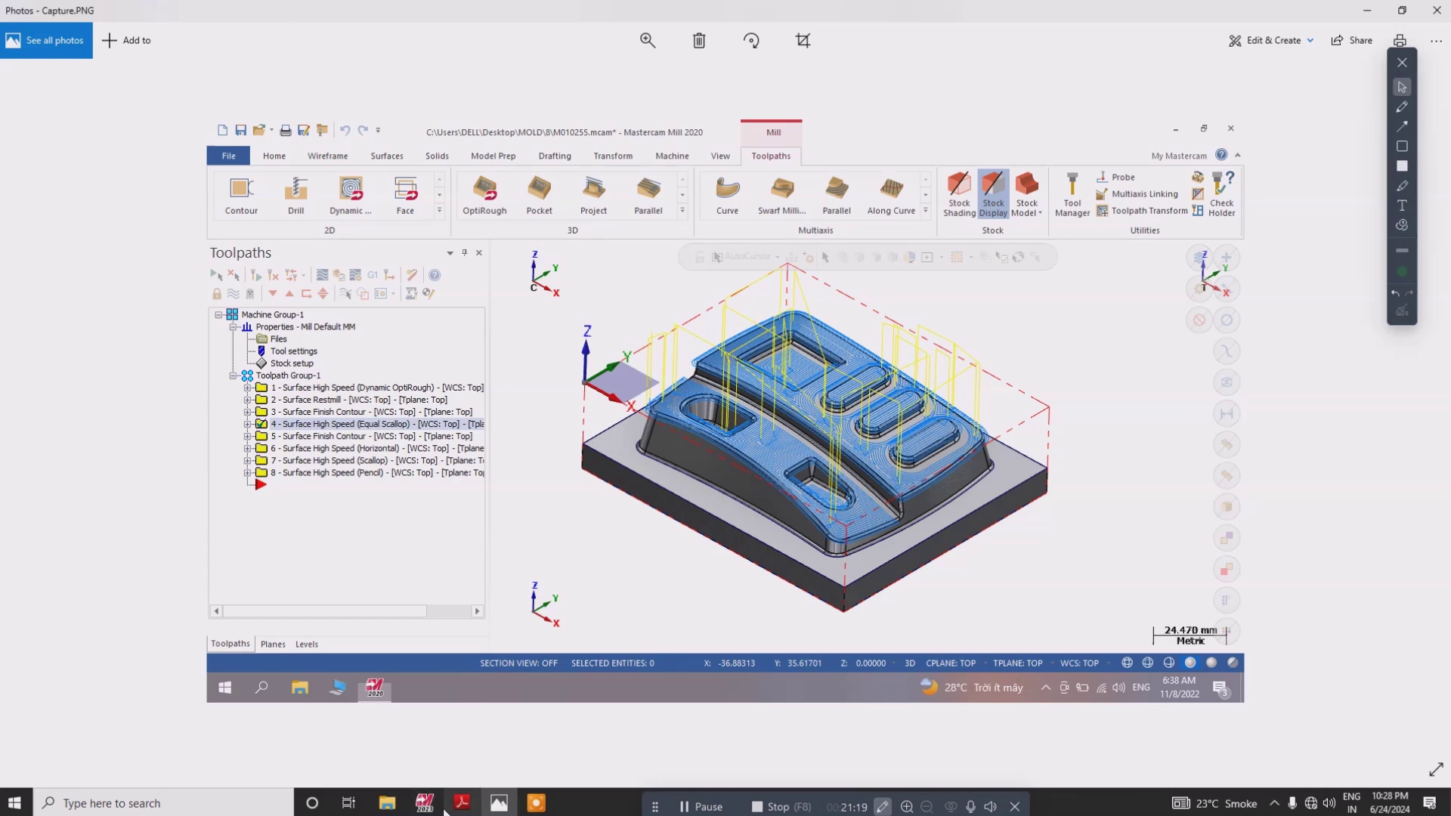
{"action": "left_click", "coordinate": [461, 804]}
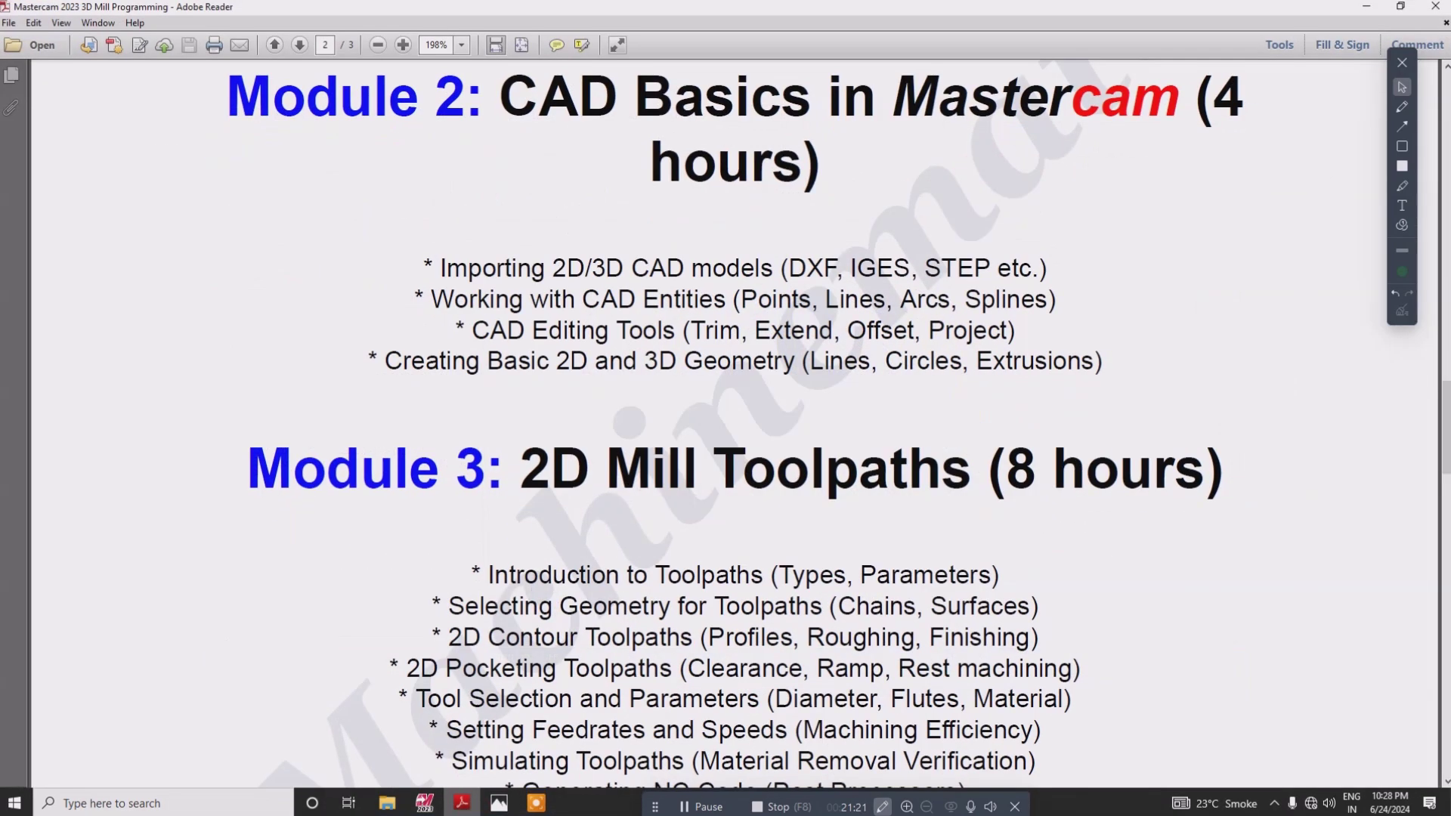